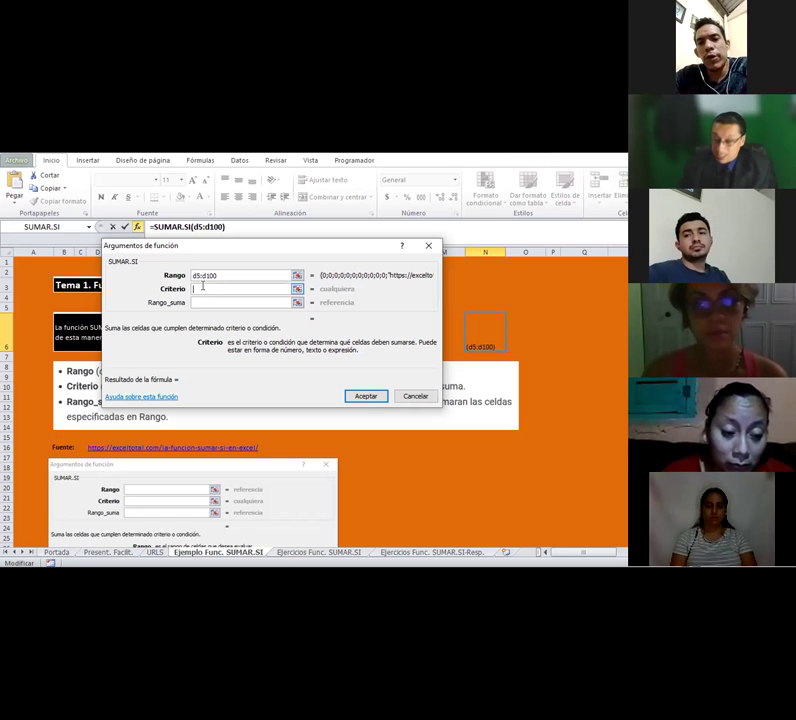
# Set the Criterio argument of the SUMAR.SI function to 2-2-2022.
pyautogui.write('2-')
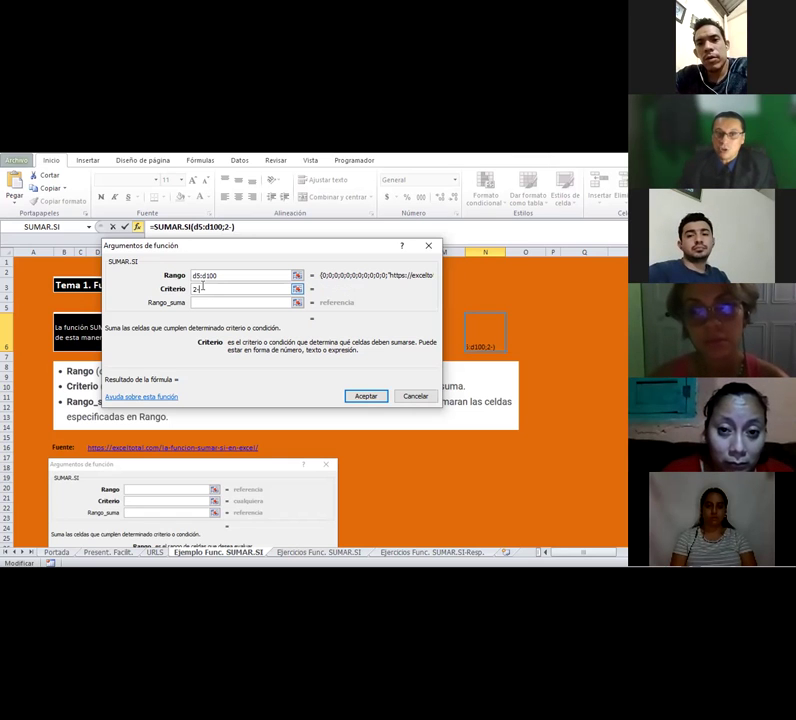
pyautogui.write('2-2022')
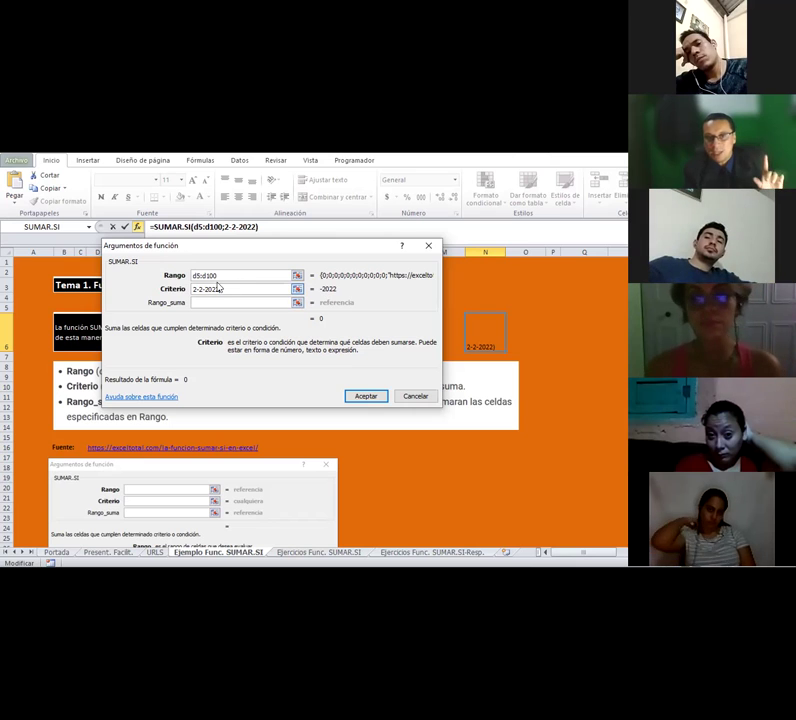
pyautogui.scroll(-1, 219, 300)
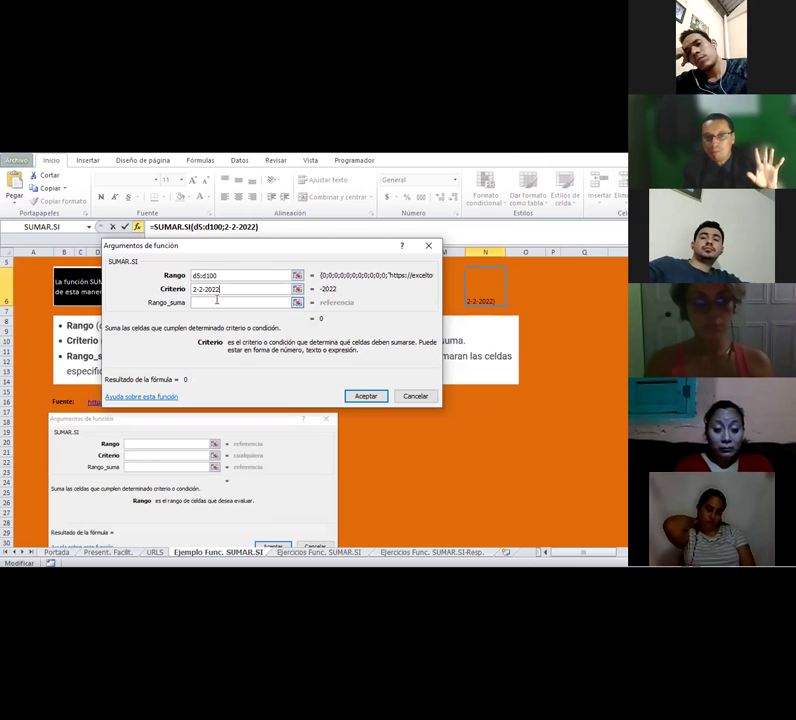
# Set the Rango_suma argument of the SUMAR.SI function to e5:e100.
pyautogui.click(216, 300)
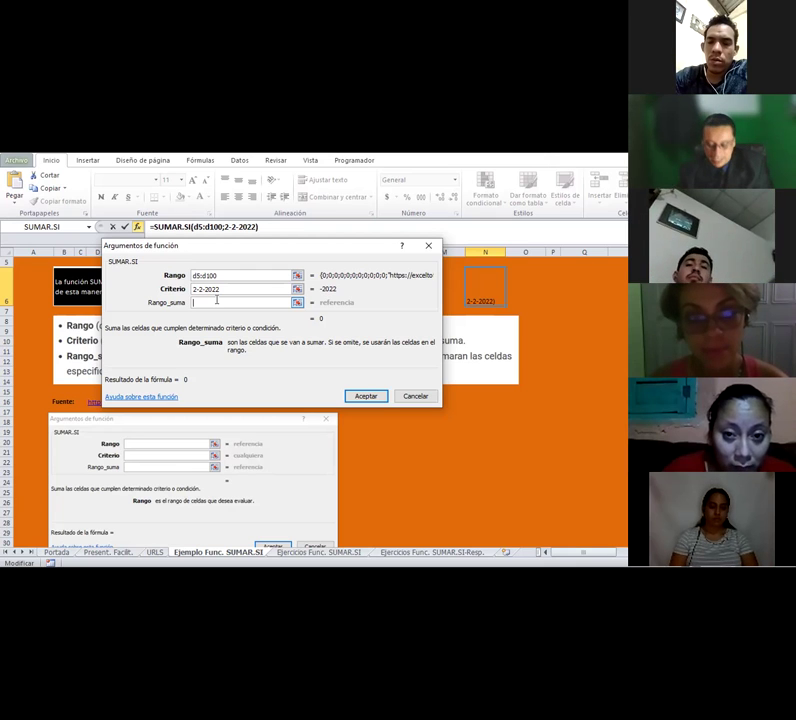
pyautogui.write('e')
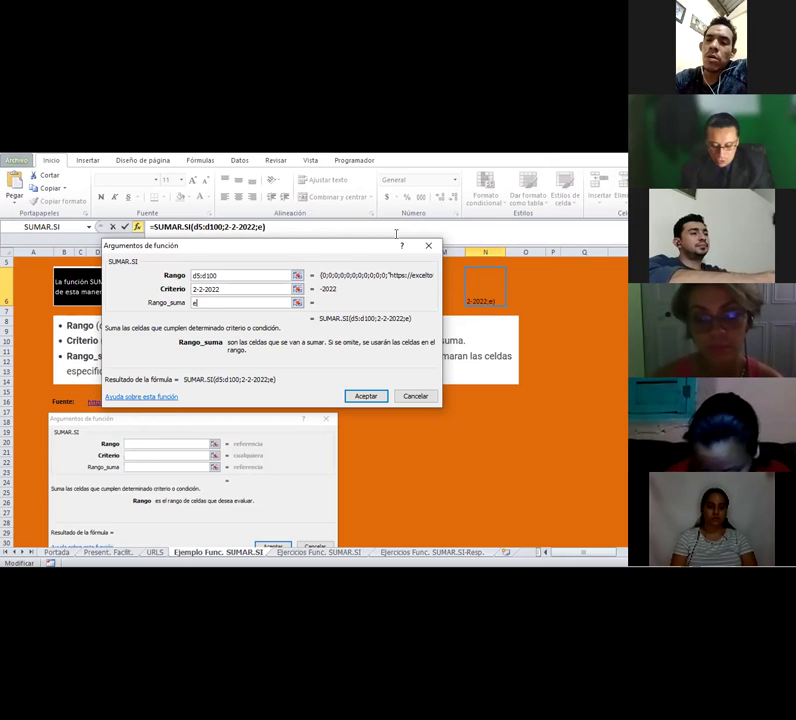
pyautogui.write('5:e')
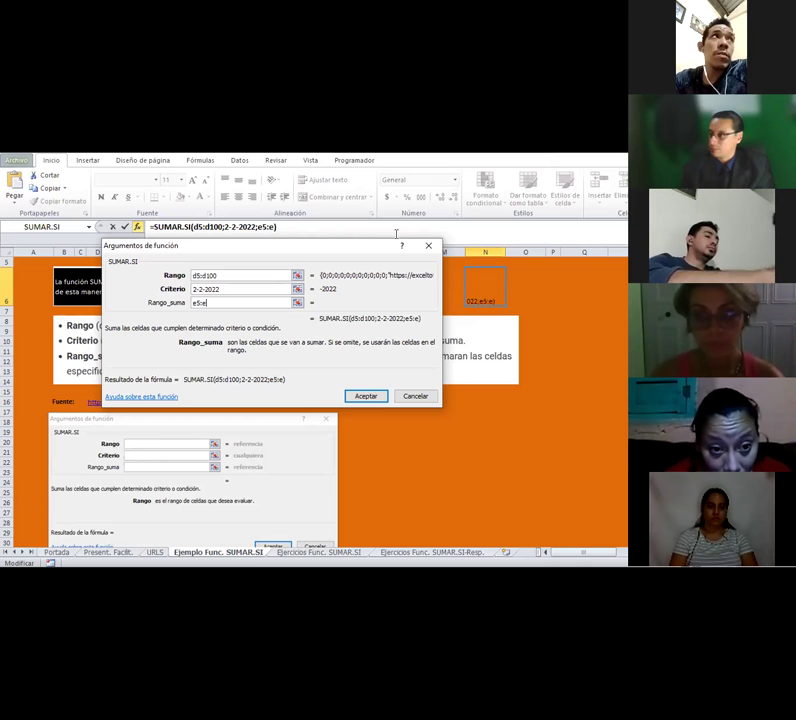
pyautogui.write('100')
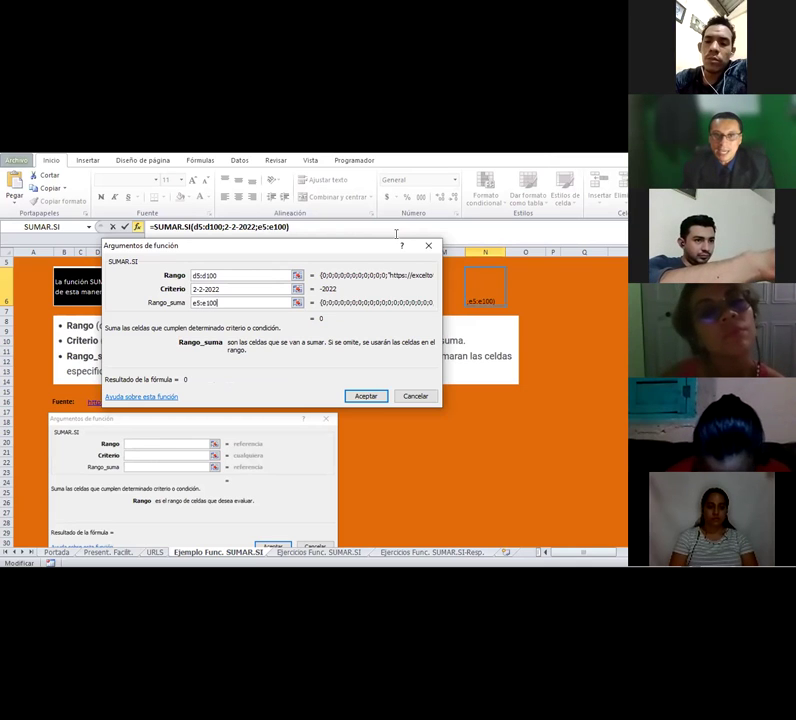
pyautogui.press('BackSpace')
pyautogui.press('BackSpace')
pyautogui.press('BackSpace')
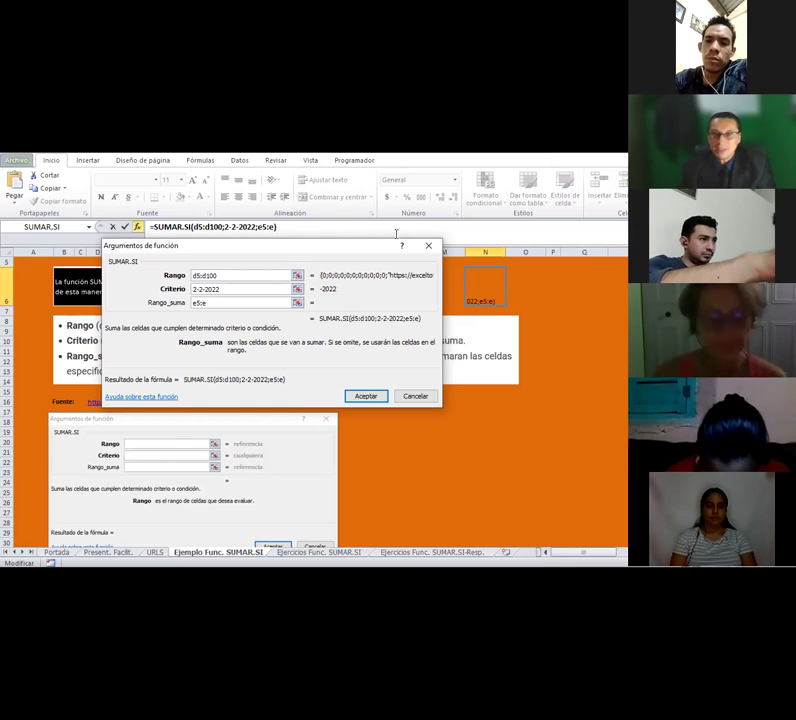
pyautogui.write('90')
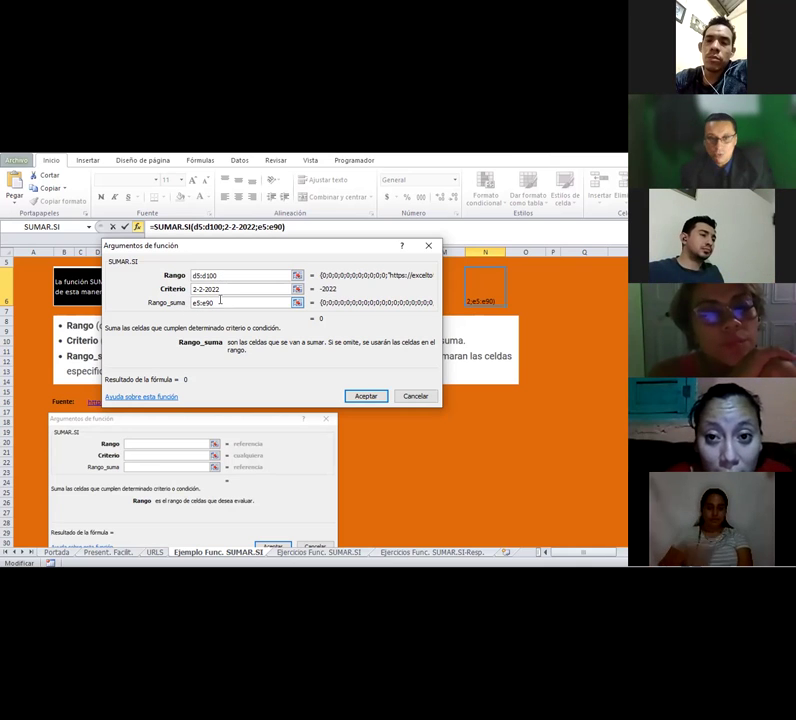
pyautogui.press('BackSpace')
pyautogui.press('BackSpace')
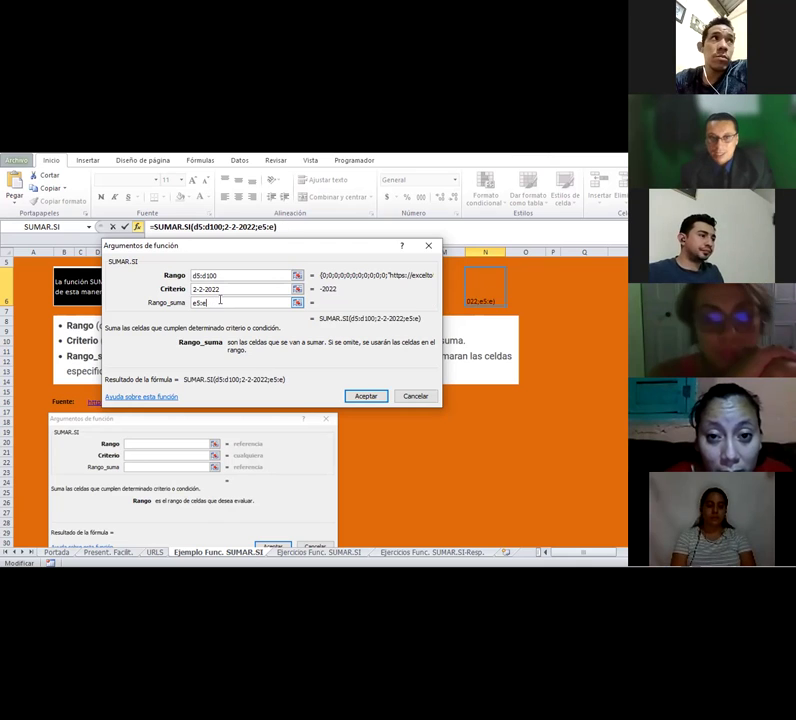
pyautogui.write('100')
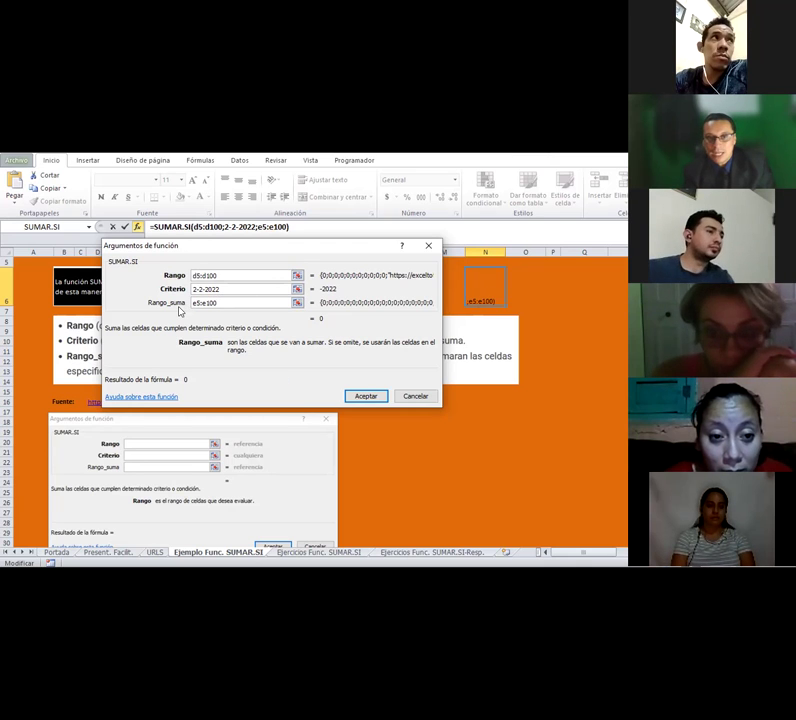
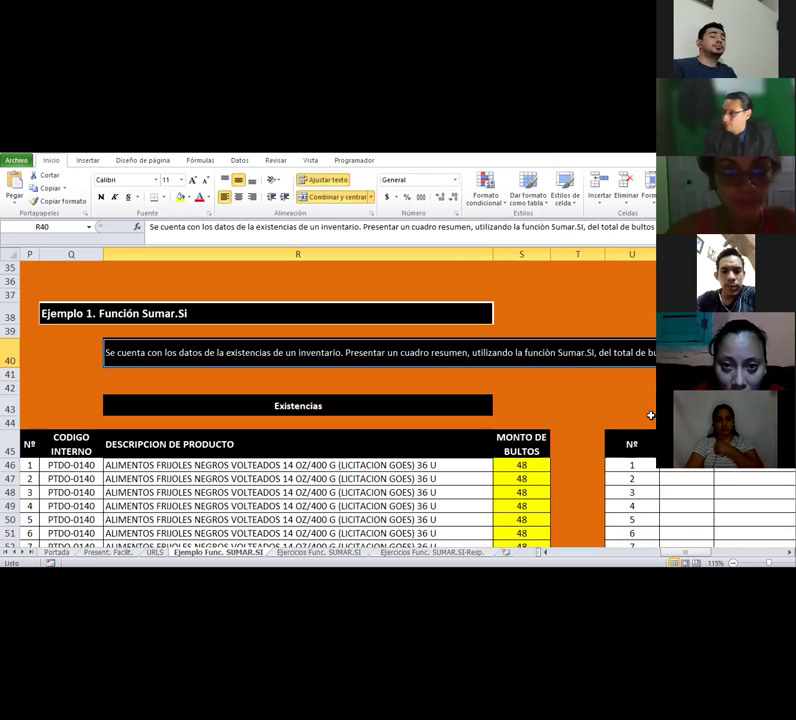
# Examine the Existencias table's internal codes, product descriptions and MONTO DE BULTOS values across its rows.
pyautogui.click(516, 450)
pyautogui.scroll(-2, 110, 358)
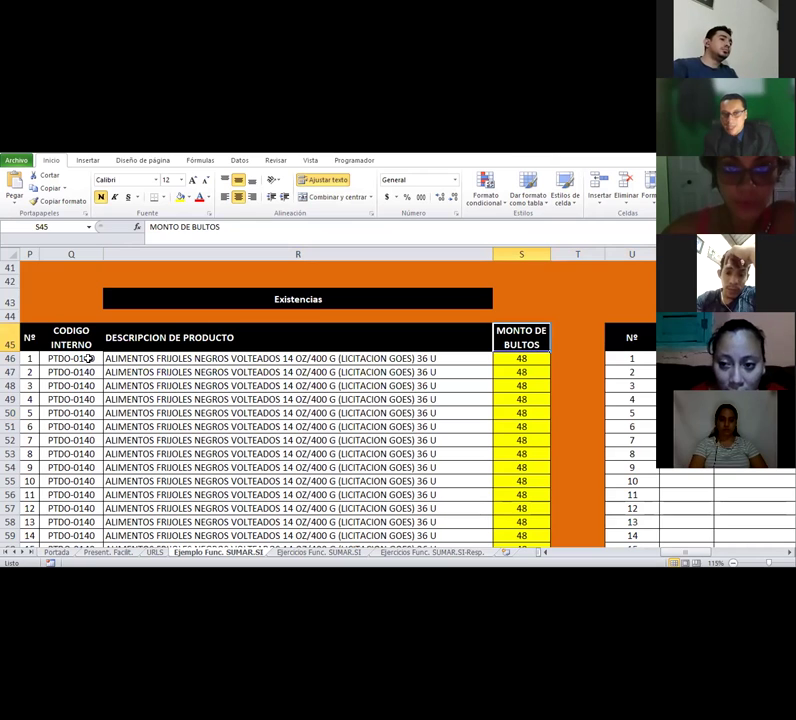
pyautogui.click(89, 358)
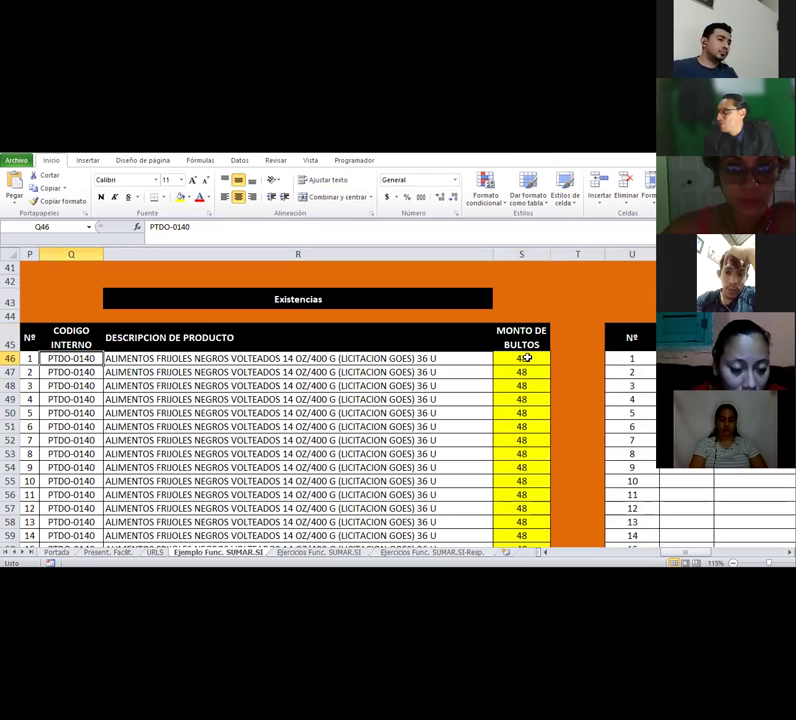
pyautogui.click(526, 357)
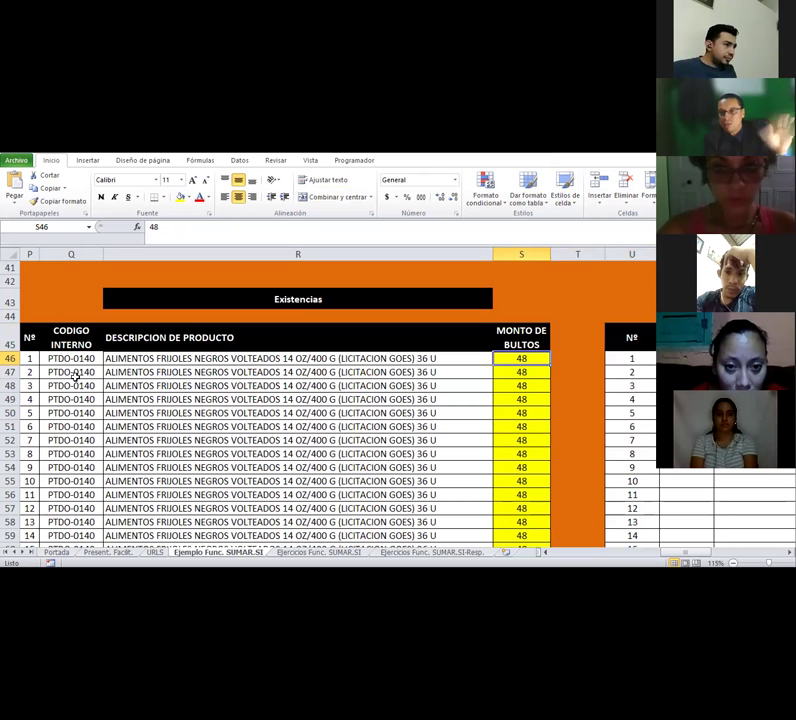
pyautogui.press('Left')
pyautogui.press('Left')
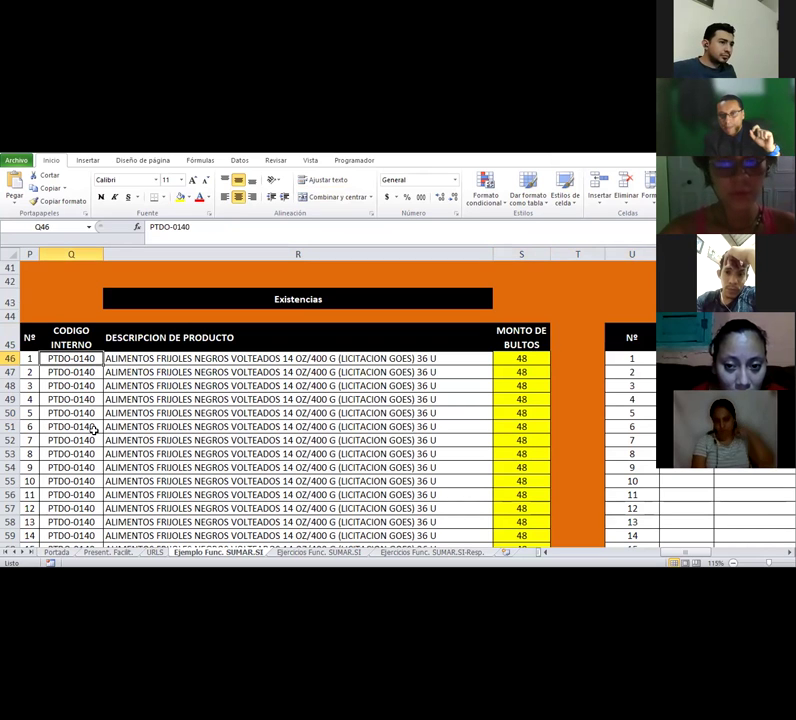
pyautogui.scroll(-6, 93, 428)
pyautogui.scroll(-20, 93, 431)
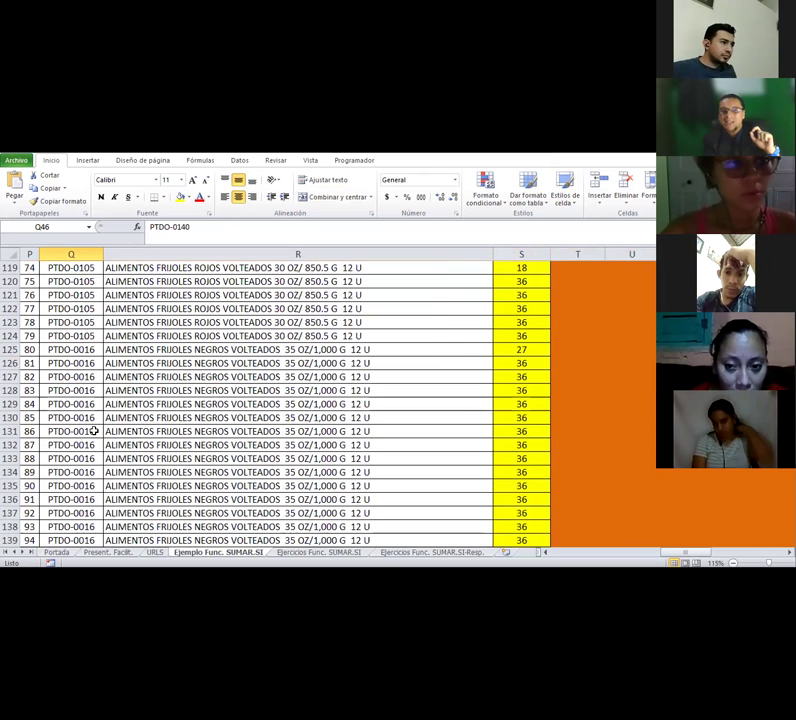
pyautogui.scroll(-2, 93, 431)
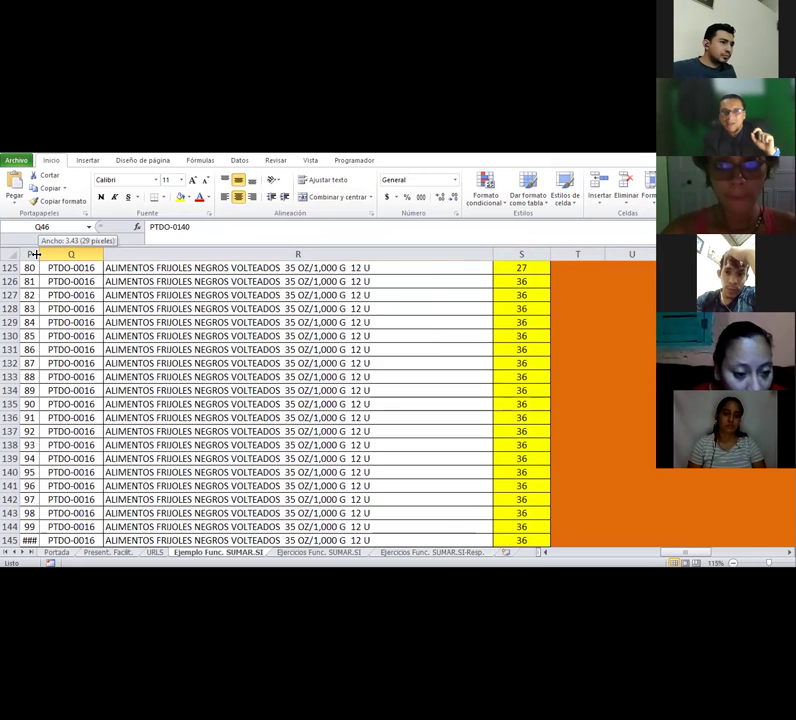
# Widen column P slightly so the three-digit item numbers of the Existencias table fit.
pyautogui.moveTo(40, 254); pyautogui.dragTo(42, 254)
pyautogui.scroll(3, 183, 394)
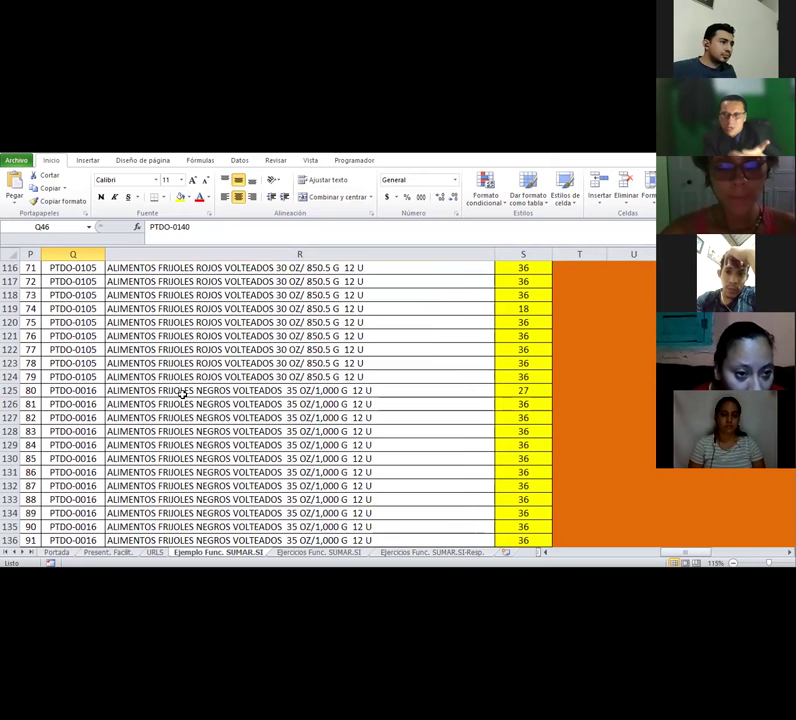
pyautogui.scroll(20, 183, 394)
pyautogui.scroll(-4, 183, 394)
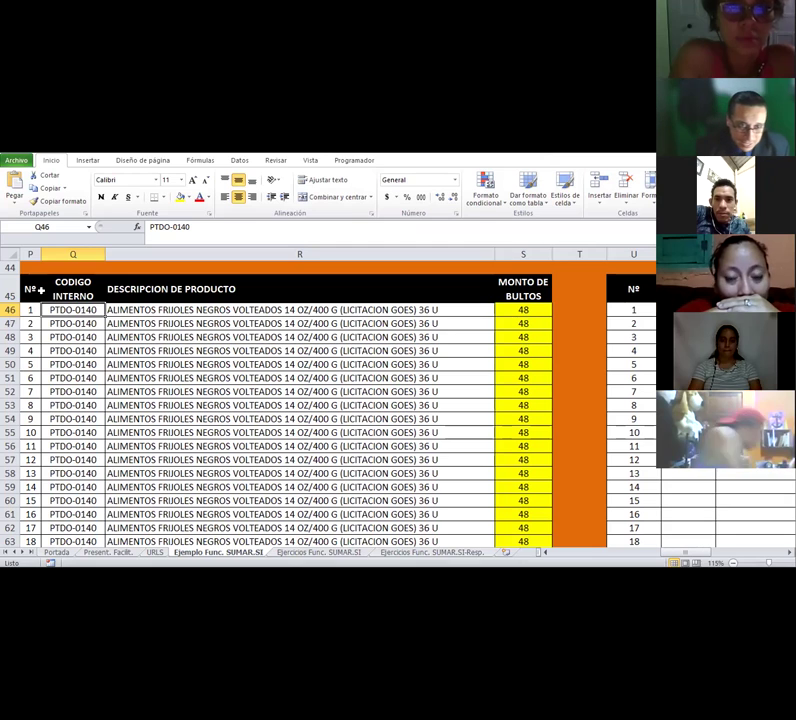
# Add filters to the Existencias table's header row, from Nº in P45 to MONTO DE BULTOS in S45.
pyautogui.moveTo(30, 288); pyautogui.dragTo(540, 290)
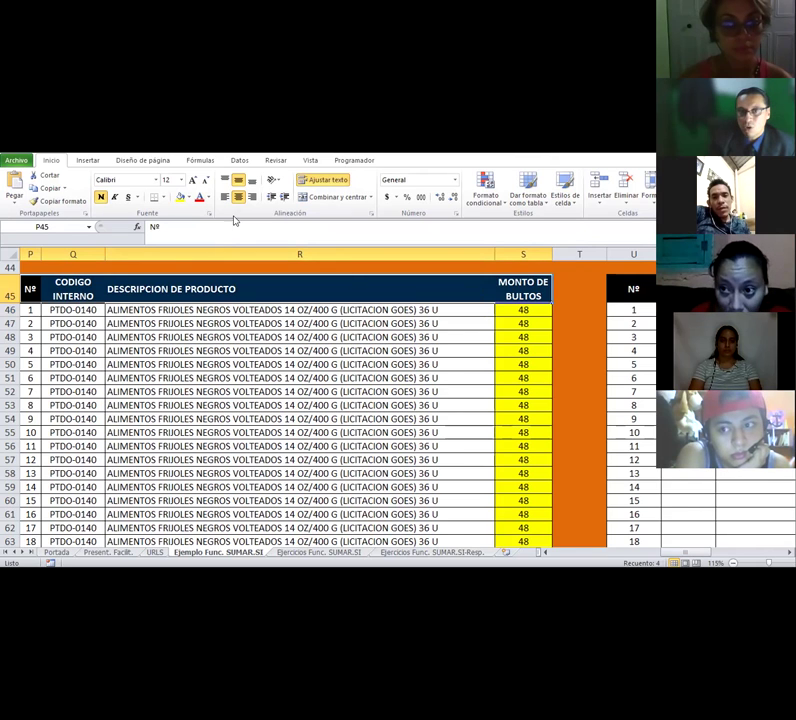
pyautogui.click(239, 160)
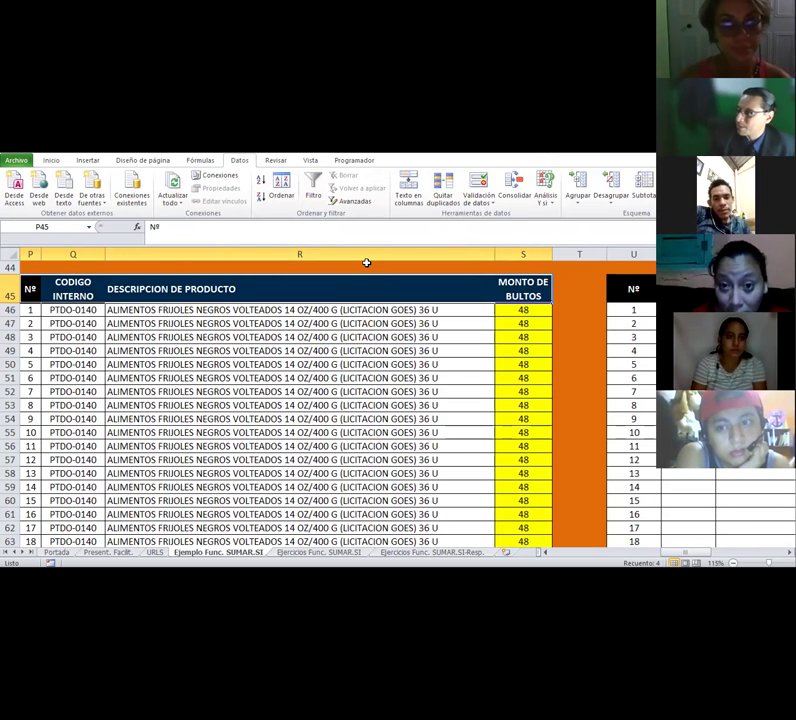
pyautogui.click(313, 188)
pyautogui.click(263, 403)
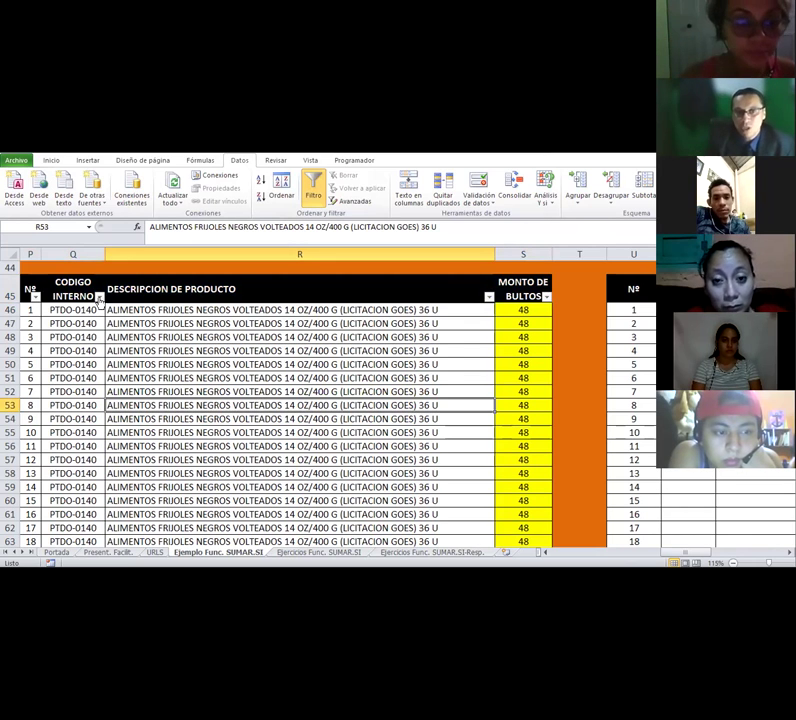
# Filter the CODIGO INTERNO column to PTDO-0007 only and select the filtered MONTO DE BULTOS values.
pyautogui.click(98, 297)
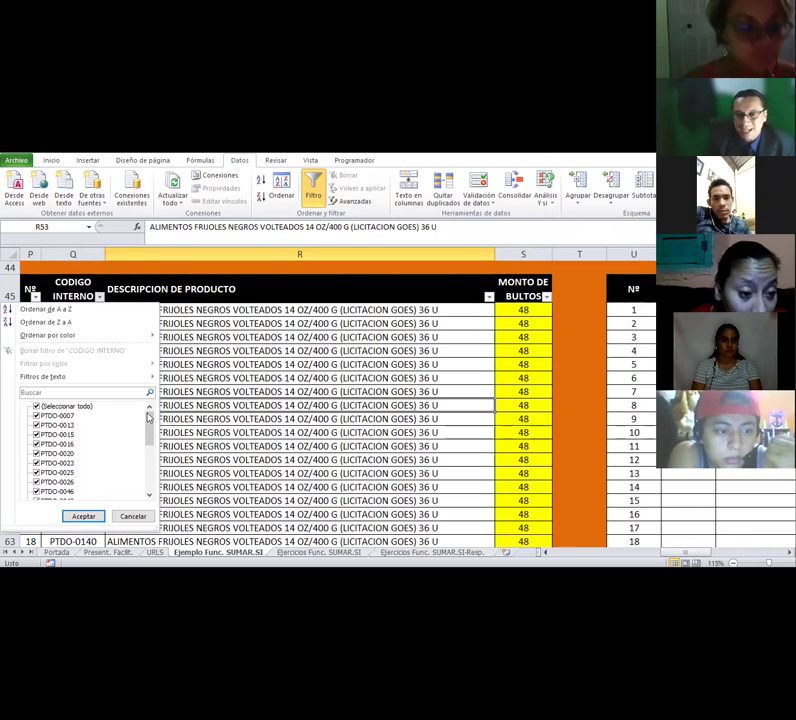
pyautogui.moveTo(147, 422); pyautogui.dragTo(145, 497)
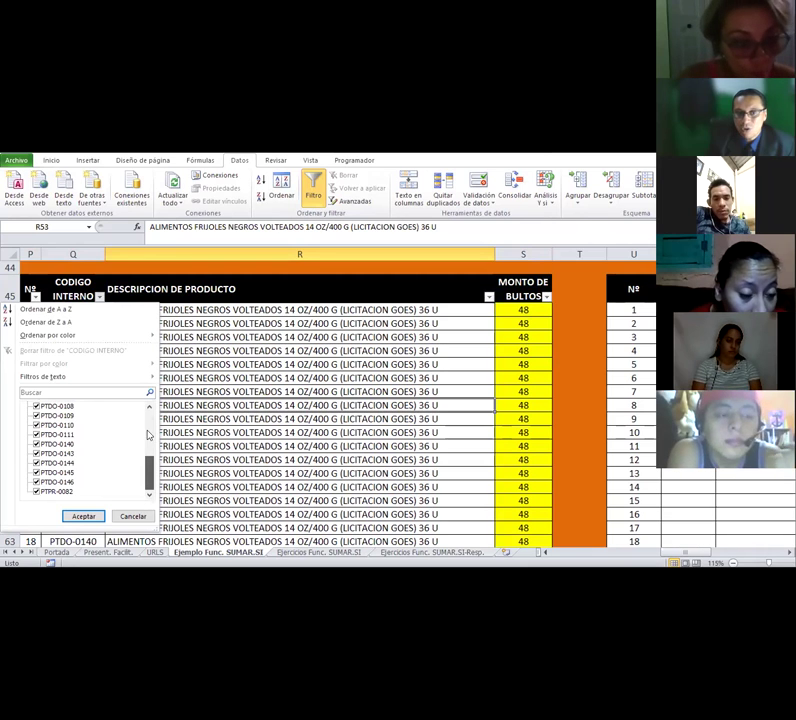
pyautogui.scroll(10, 145, 403)
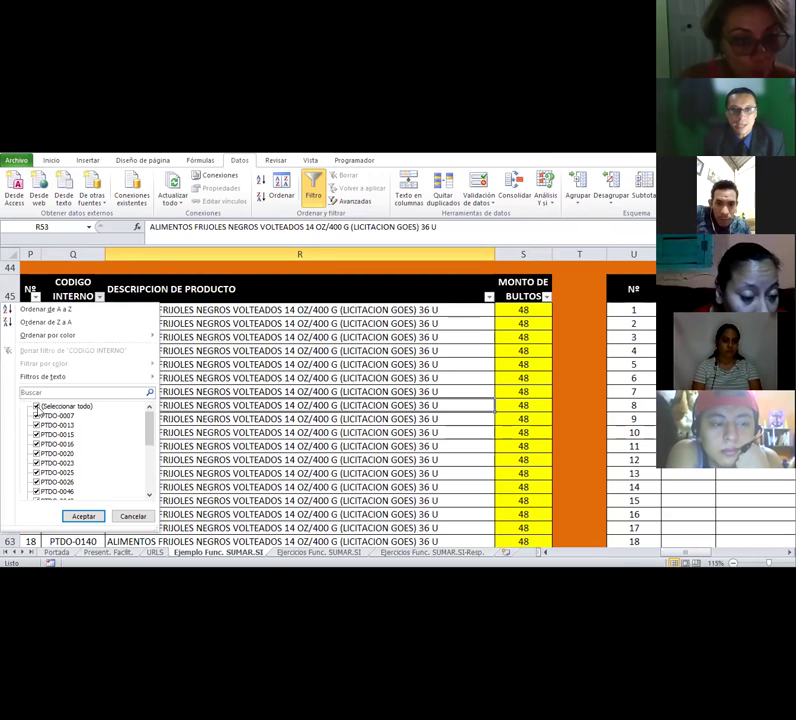
pyautogui.click(37, 406)
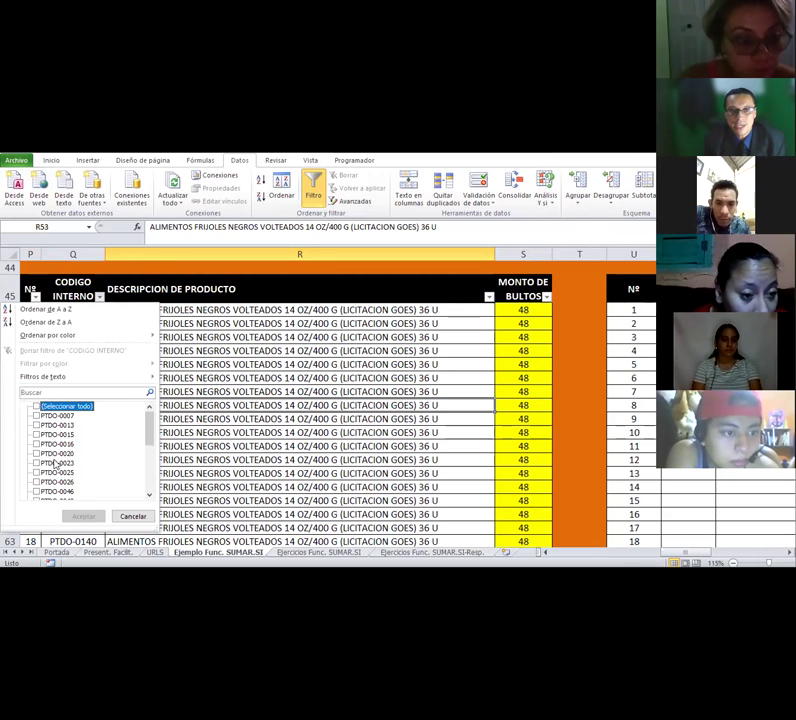
pyautogui.click(37, 415)
pyautogui.press('Return')
pyautogui.moveTo(523, 310); pyautogui.dragTo(523, 473)
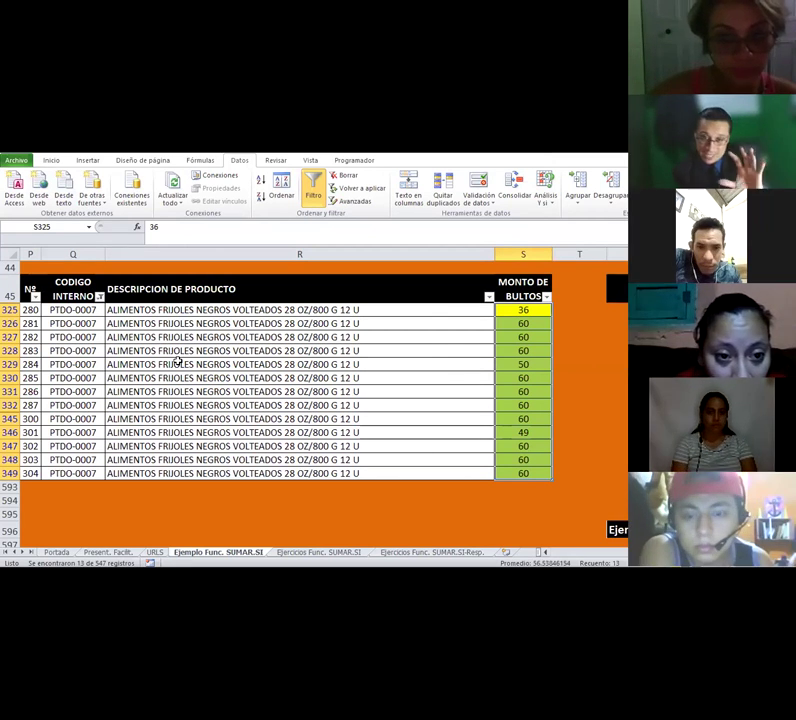
# Review the full list of codes in the CODIGO INTERNO filter, and remove the filters from the Existencias table.
pyautogui.click(99, 296)
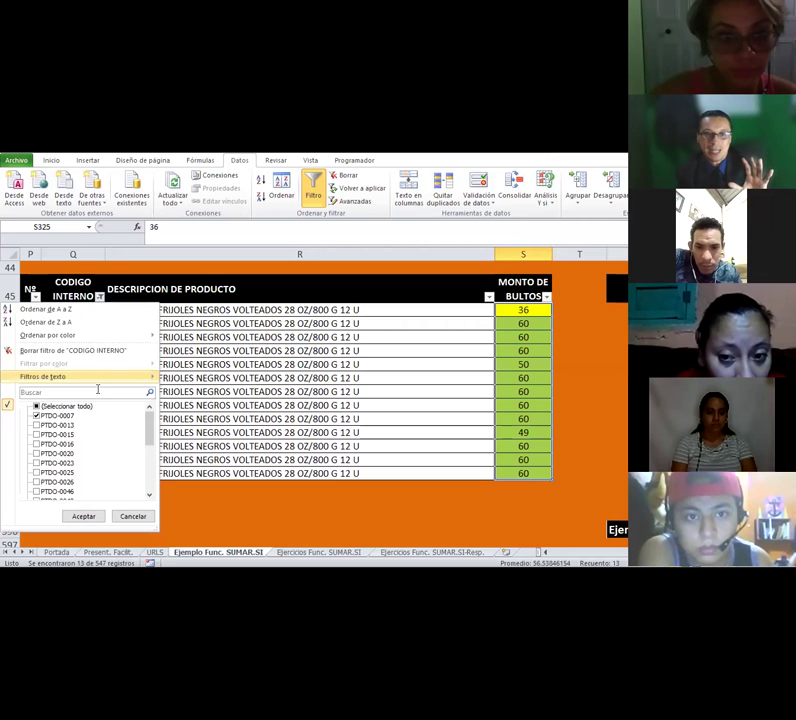
pyautogui.click(66, 406)
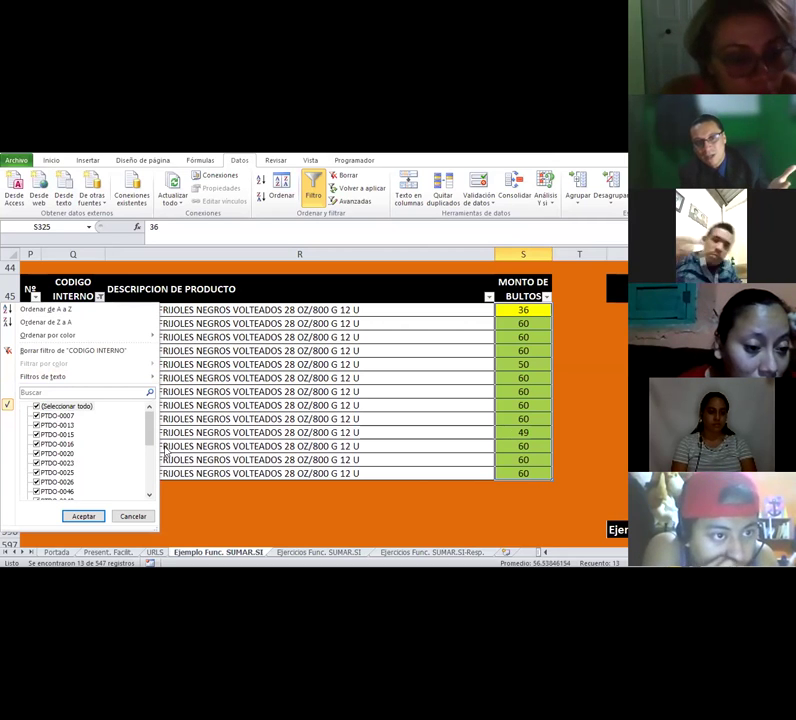
pyautogui.moveTo(146, 433); pyautogui.dragTo(157, 497)
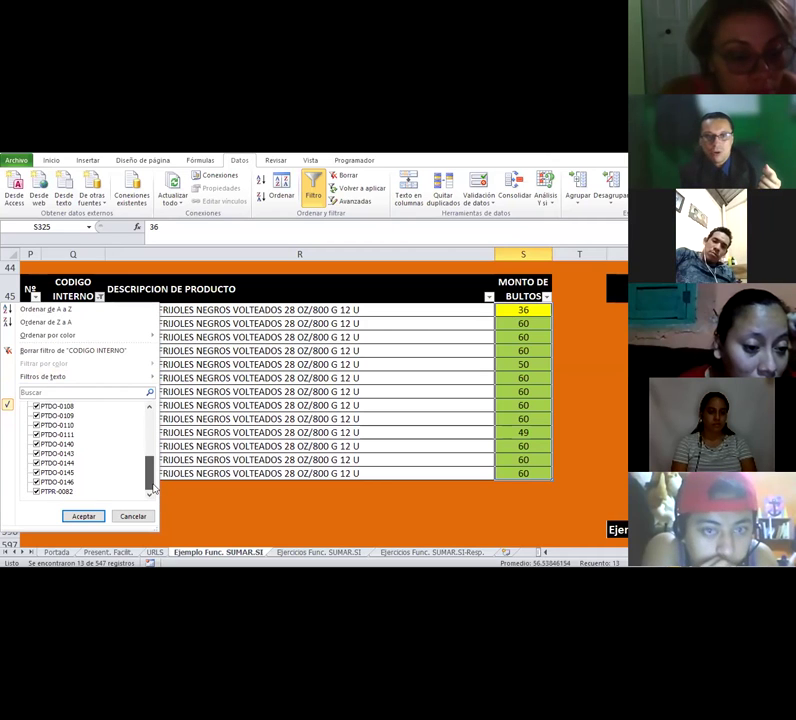
pyautogui.scroll(15, 82, 424)
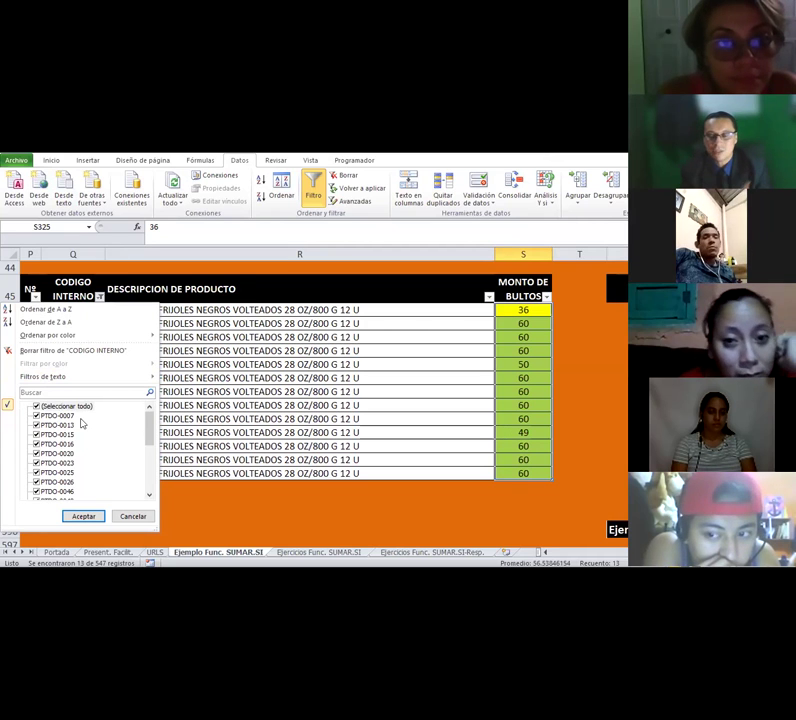
pyautogui.click(527, 356)
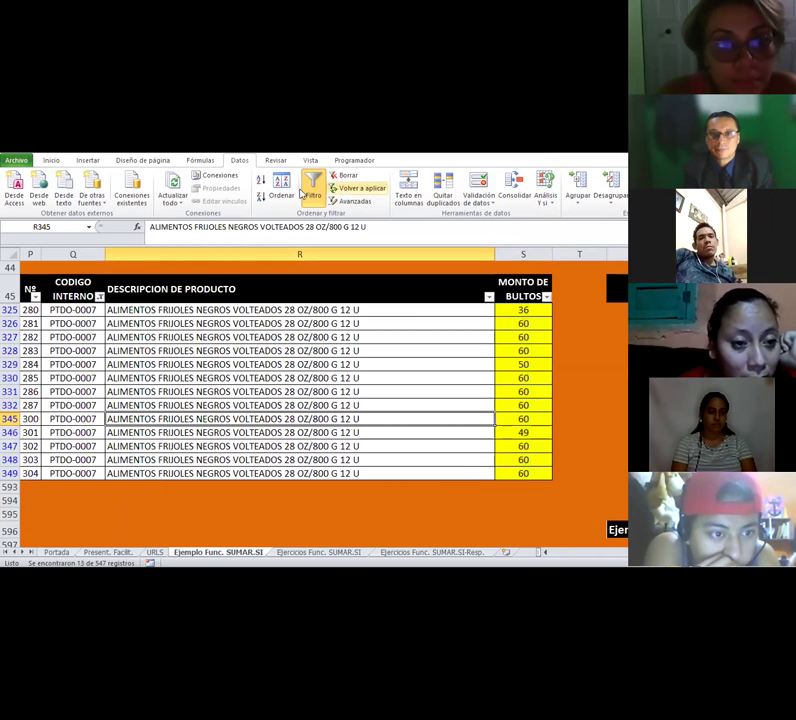
pyautogui.click(303, 184)
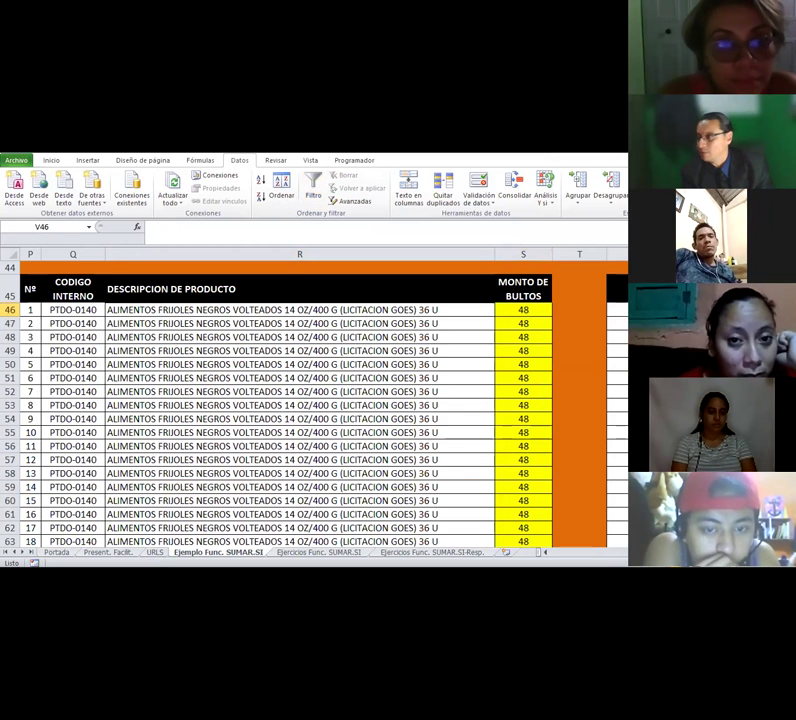
# Go through the cells of column V in the summary table from V46 down to V55.
pyautogui.press('Down')
pyautogui.press('Down')
pyautogui.press('Down')
pyautogui.press('Down')
pyautogui.press('Down')
pyautogui.press('Down')
pyautogui.press('Down')
pyautogui.press('Down')
pyautogui.press('Down')
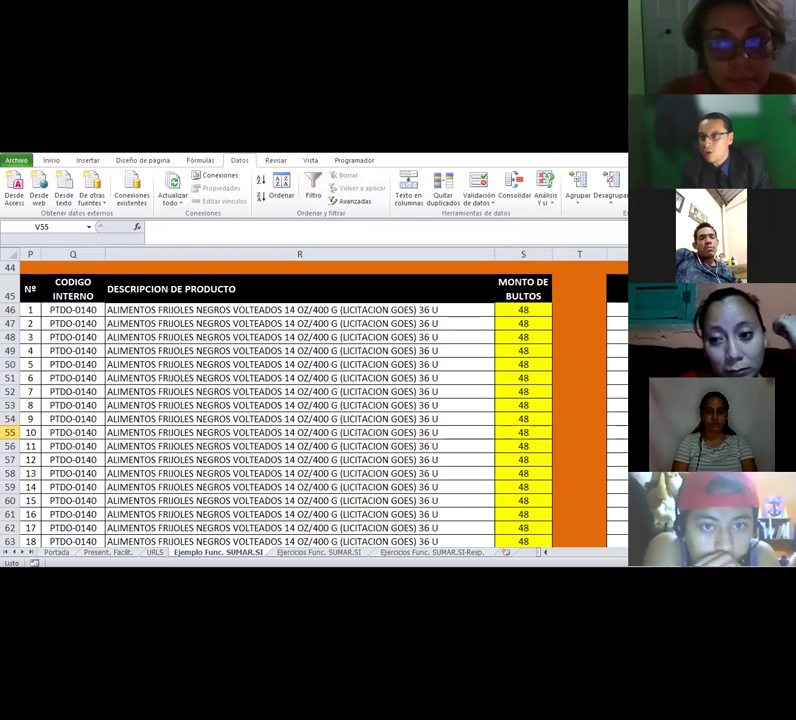
# Go back up column V of the summary table to V46, and across row 46 to W46 and X46.
pyautogui.press('Up')
pyautogui.press('Up')
pyautogui.press('Up')
pyautogui.press('Up')
pyautogui.press('Up')
pyautogui.press('Up')
pyautogui.press('Up')
pyautogui.press('Up')
pyautogui.press('Up')
pyautogui.press('Right')
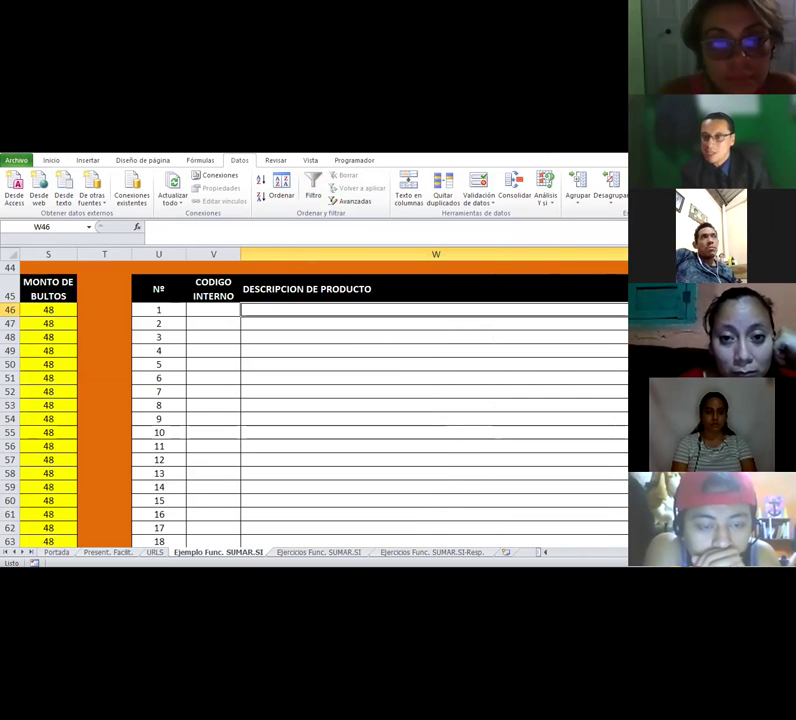
pyautogui.press('Right')
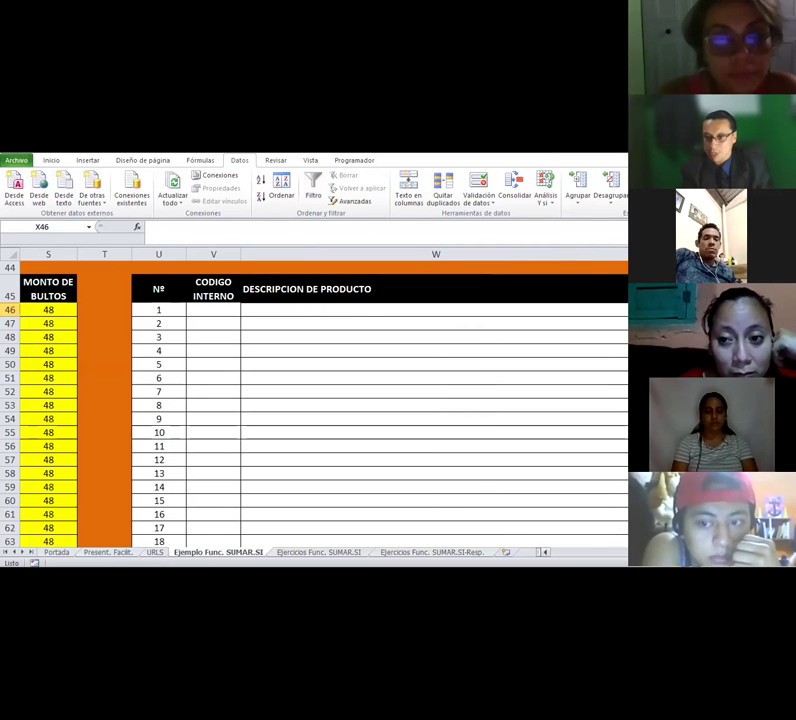
# Examine the numbering in the Existencias table's Nº column, from P46 to P51, and the formula in P47.
pyautogui.hscroll(-4, 616, 556)
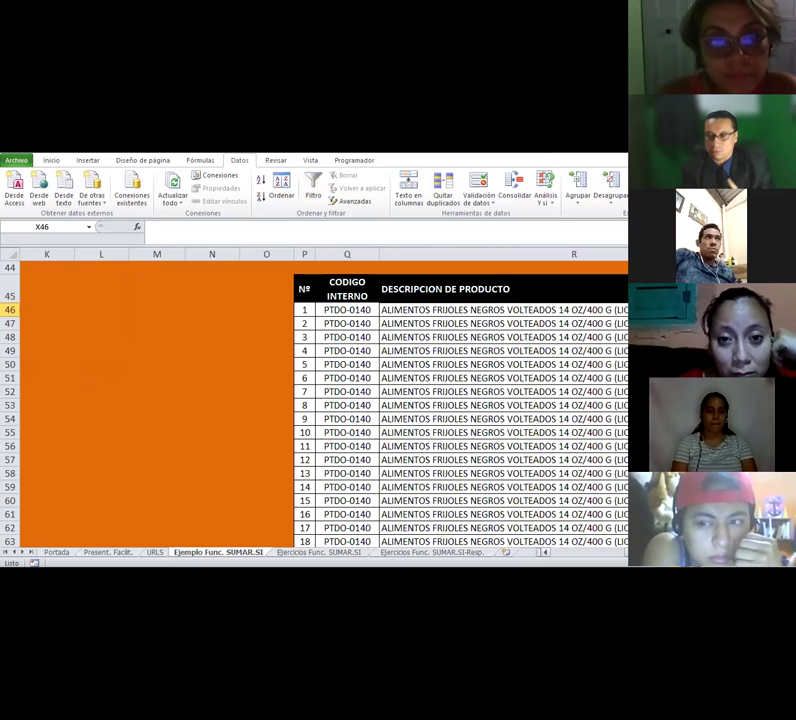
pyautogui.hscroll(2, 314, 400)
pyautogui.hscroll(1, 314, 400)
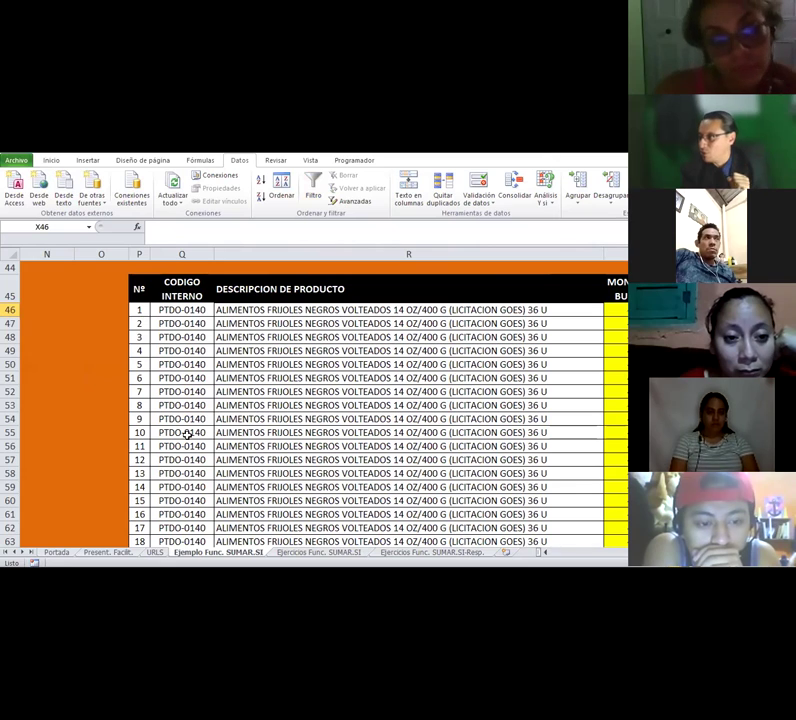
pyautogui.moveTo(171, 309); pyautogui.dragTo(620, 316)
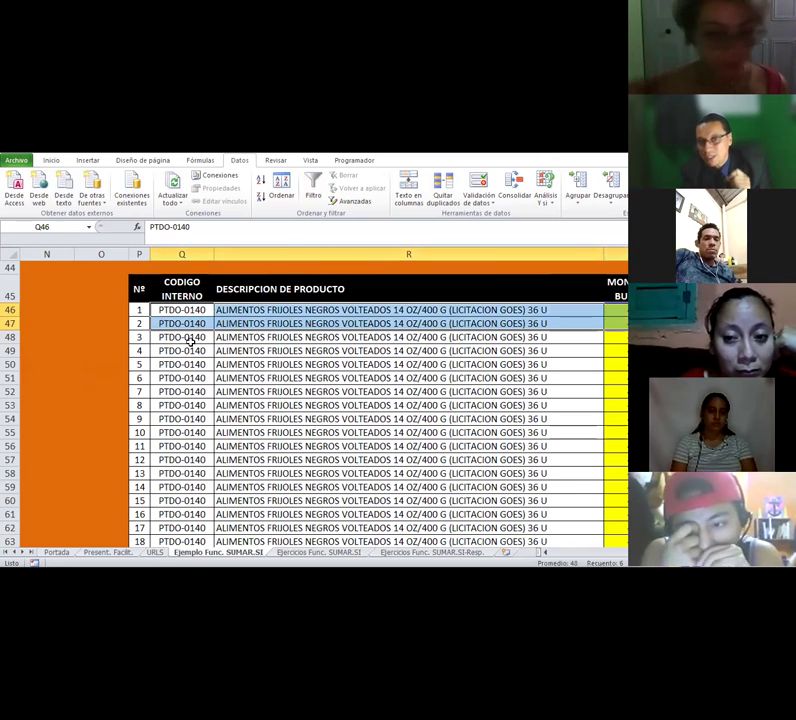
pyautogui.click(139, 323)
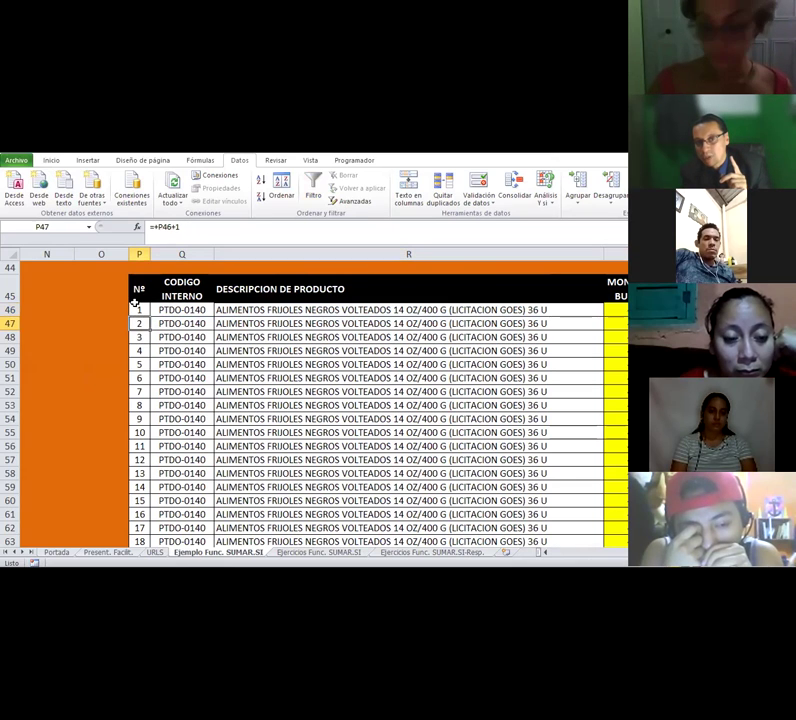
pyautogui.moveTo(135, 309); pyautogui.dragTo(137, 336)
pyautogui.moveTo(143, 380); pyautogui.dragTo(135, 328)
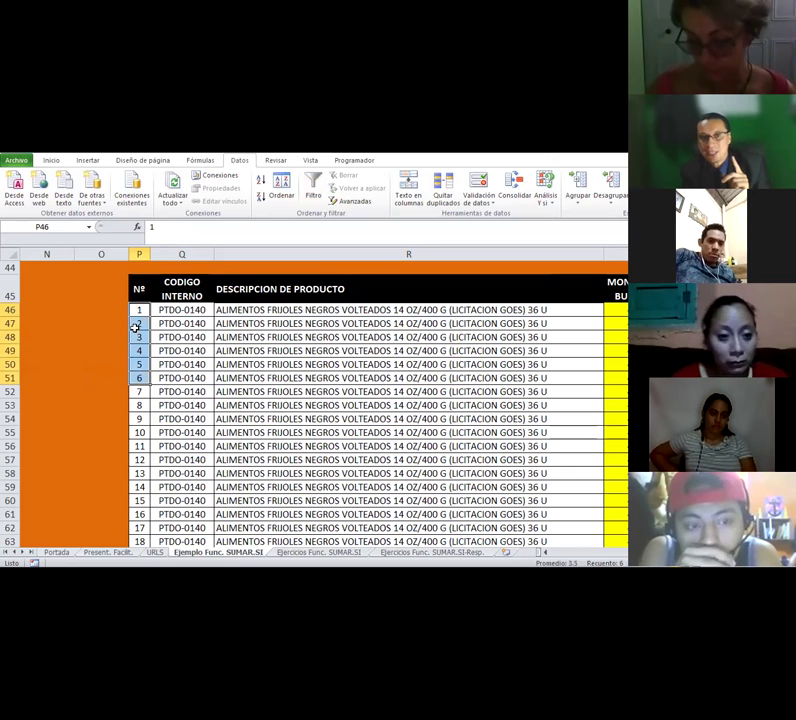
pyautogui.press('Down')
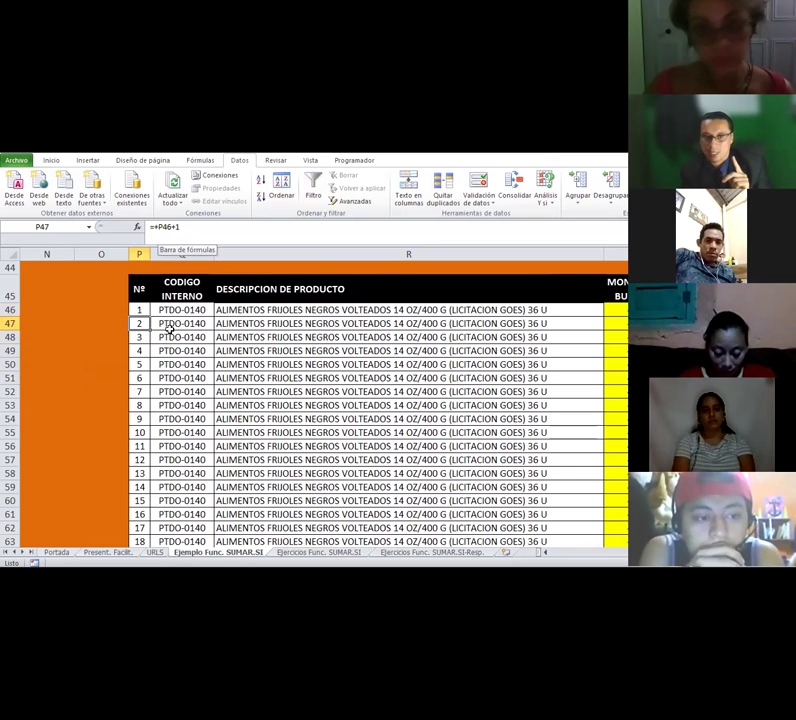
# Select the Existencias records from Q46 to S592, leaving out the Nº column, and look back through the rows.
pyautogui.moveTo(182, 310); pyautogui.dragTo(622, 377)
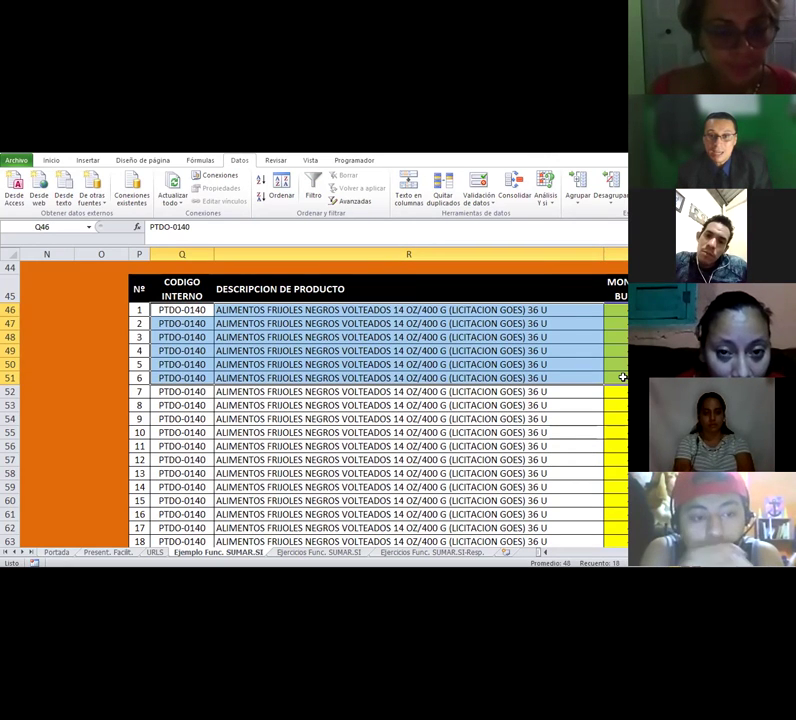
pyautogui.hotkey('ctrl', 'shift', 'Down')
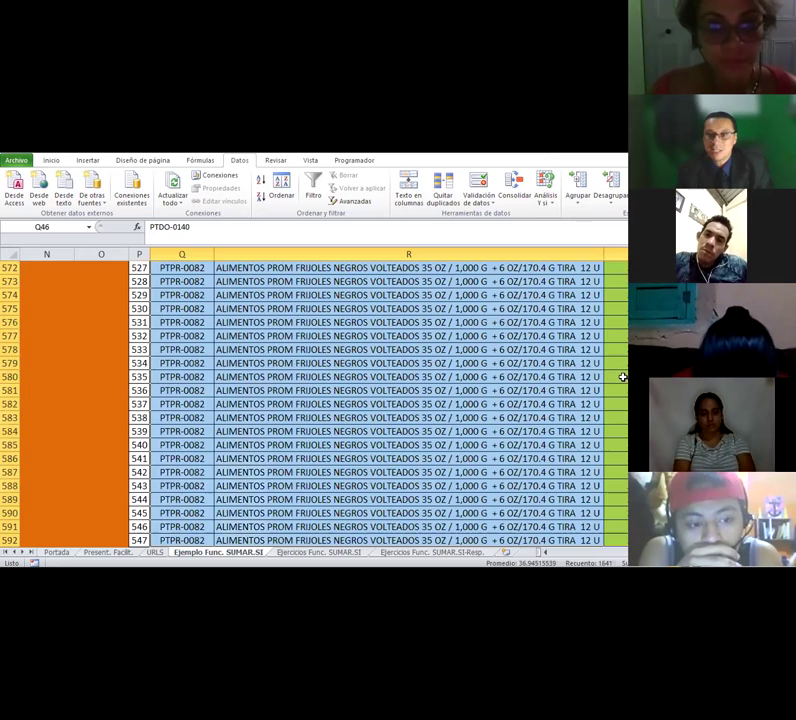
pyautogui.scroll(-4, 622, 377)
pyautogui.scroll(2, 622, 377)
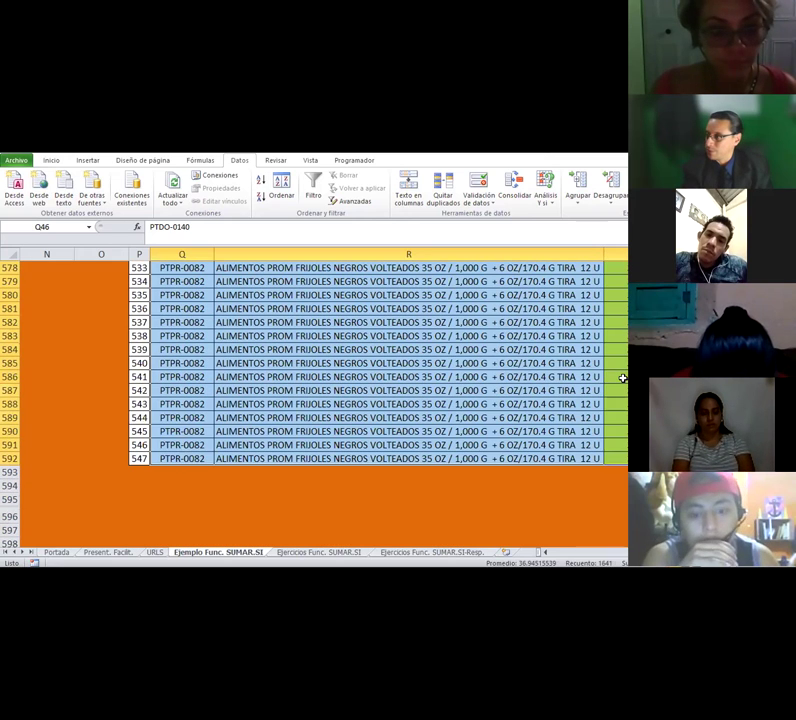
pyautogui.scroll(20, 622, 377)
pyautogui.scroll(18, 622, 377)
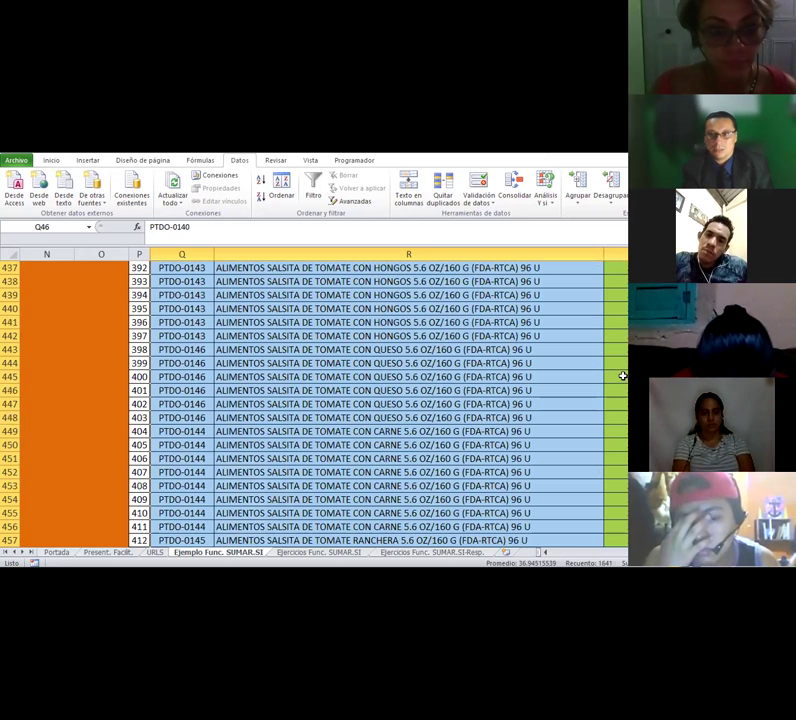
pyautogui.scroll(20, 622, 377)
pyautogui.scroll(20, 623, 376)
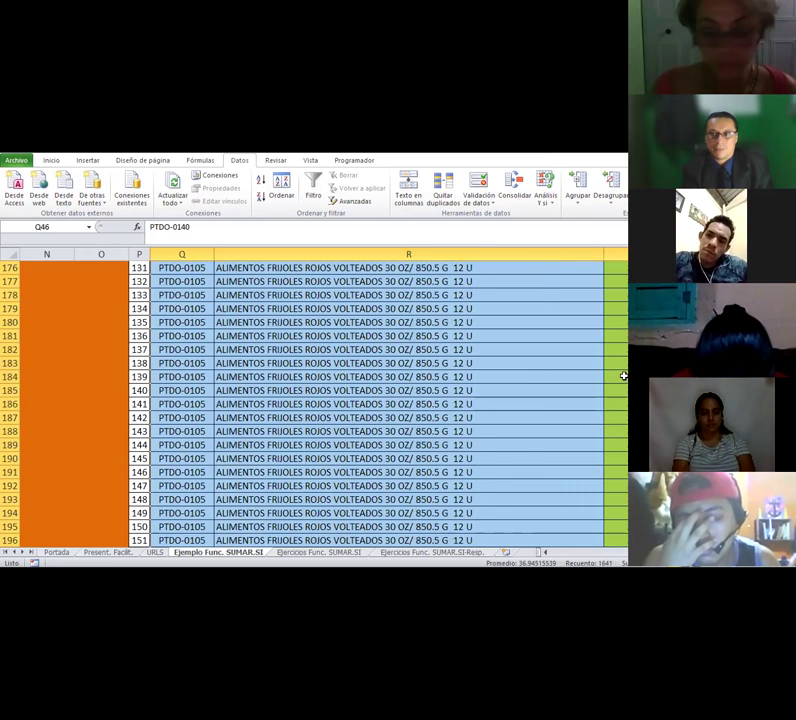
pyautogui.scroll(-3, 623, 376)
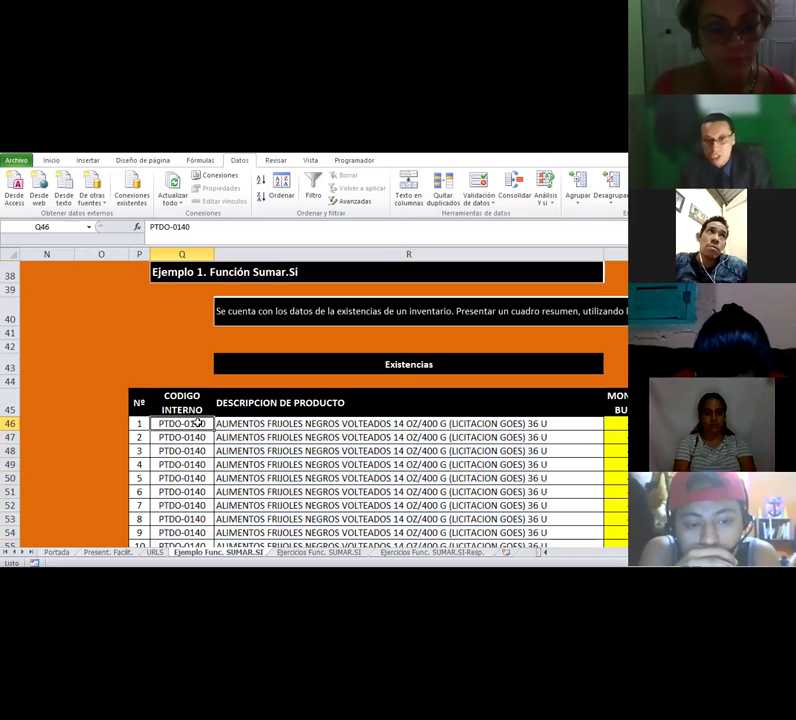
# Demonstrate again how to select the first record, Q46:S46, and extend the selection down to row 592.
pyautogui.moveTo(198, 423); pyautogui.dragTo(400, 423)
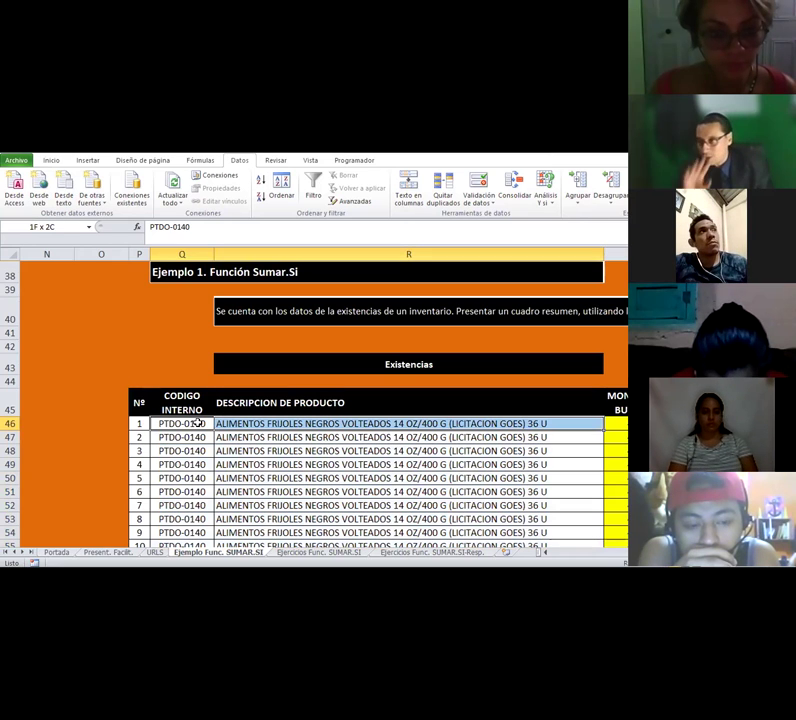
pyautogui.hotkey('shift', 'Right')
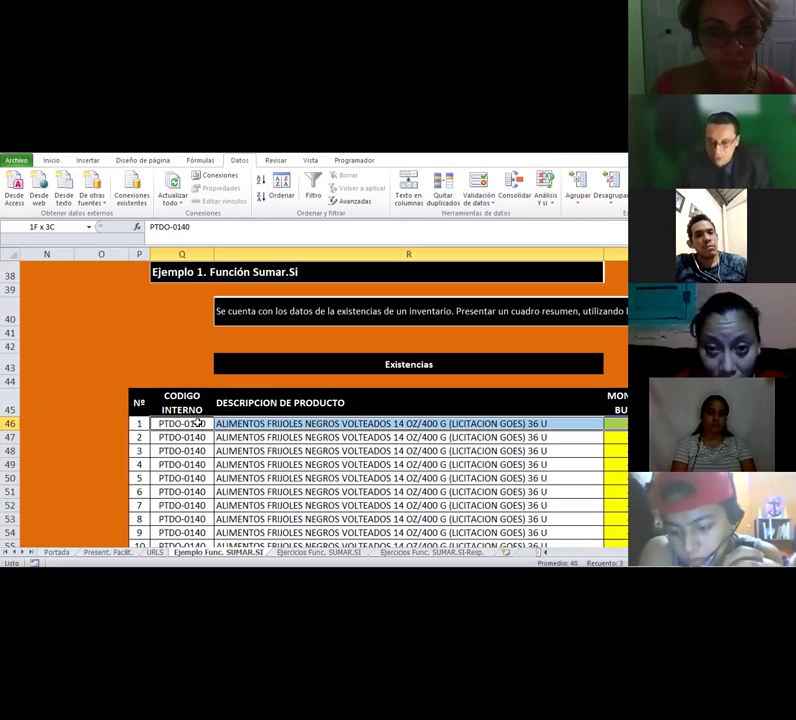
pyautogui.hotkey('ctrl', 'shift', 'Down')
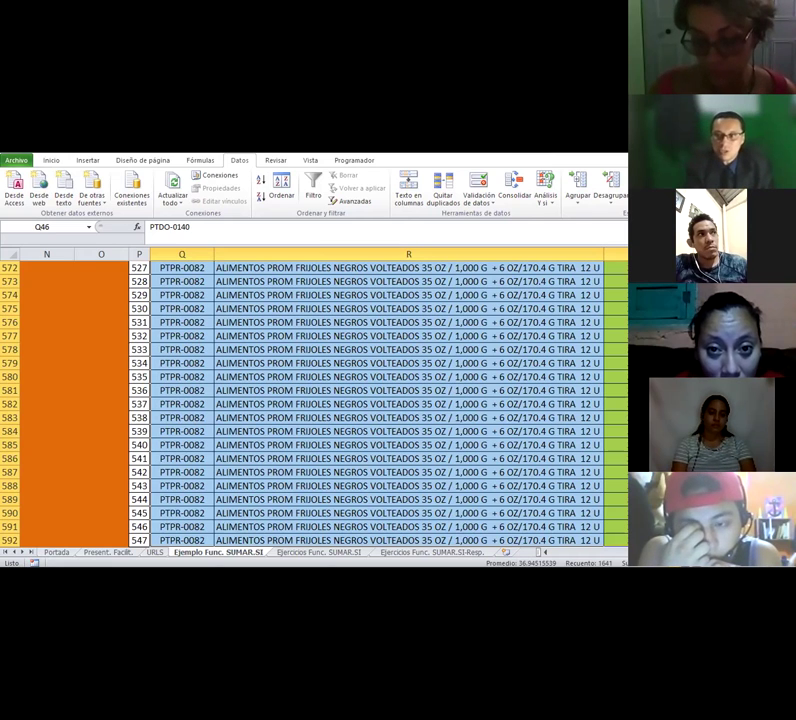
pyautogui.scroll(20, 300, 420)
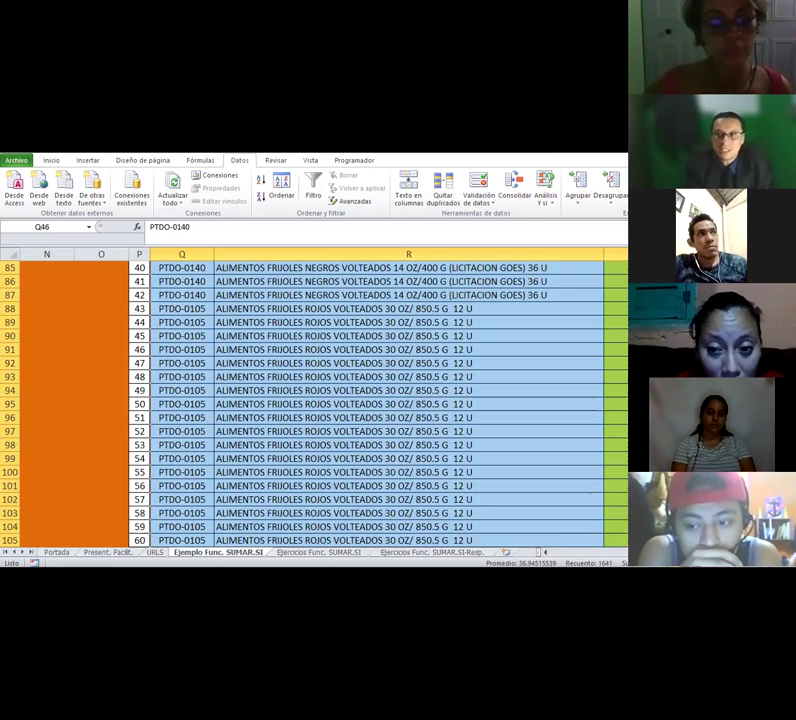
pyautogui.scroll(15, 249, 430)
pyautogui.click(200, 359)
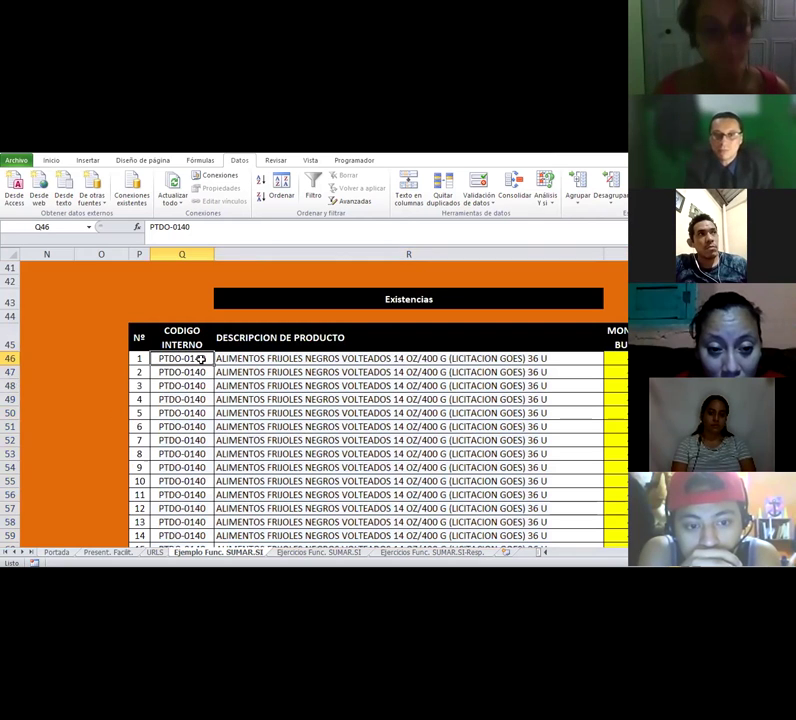
pyautogui.moveTo(245, 355); pyautogui.dragTo(313, 350)
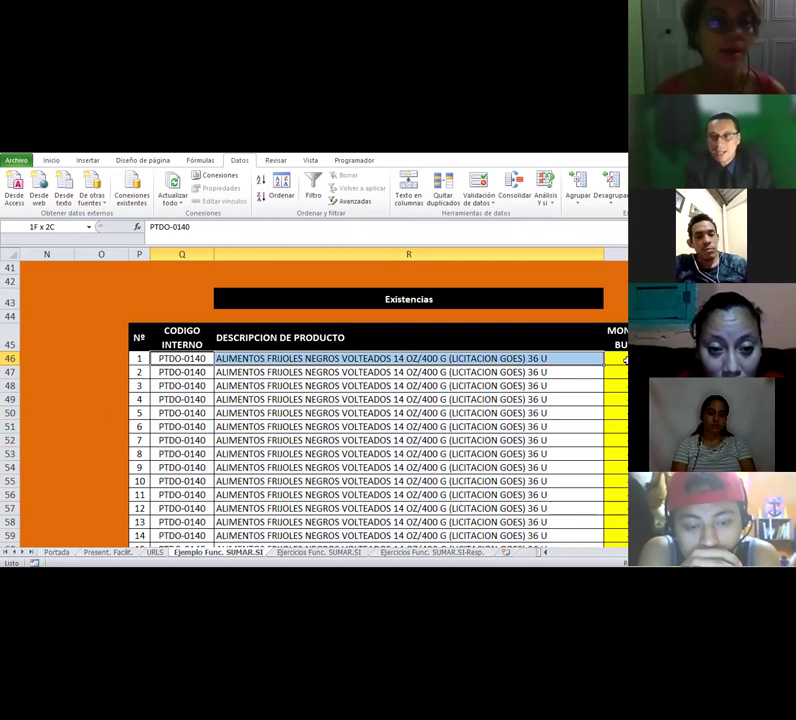
pyautogui.moveTo(626, 359); pyautogui.dragTo(620, 527)
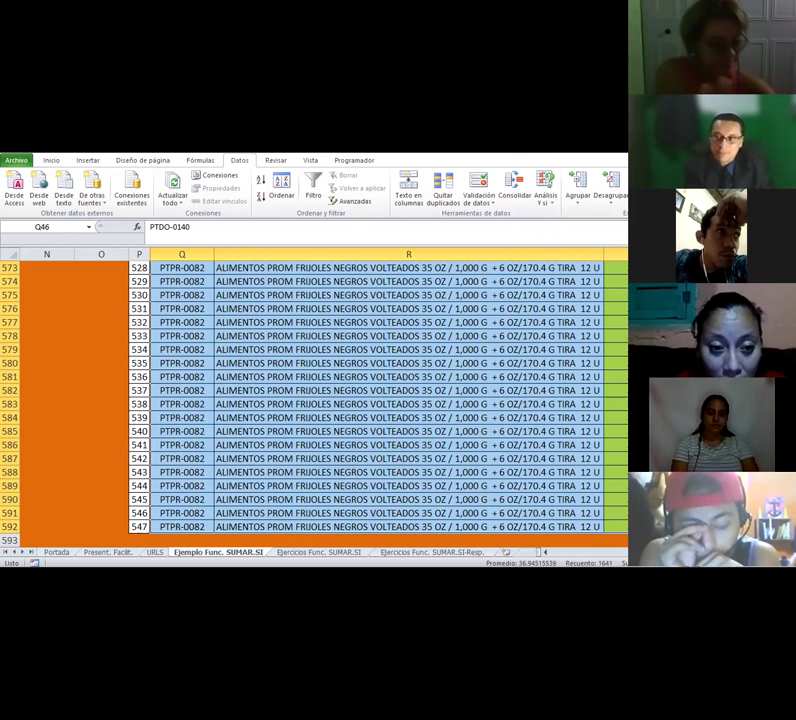
pyautogui.scroll(20, 398, 359)
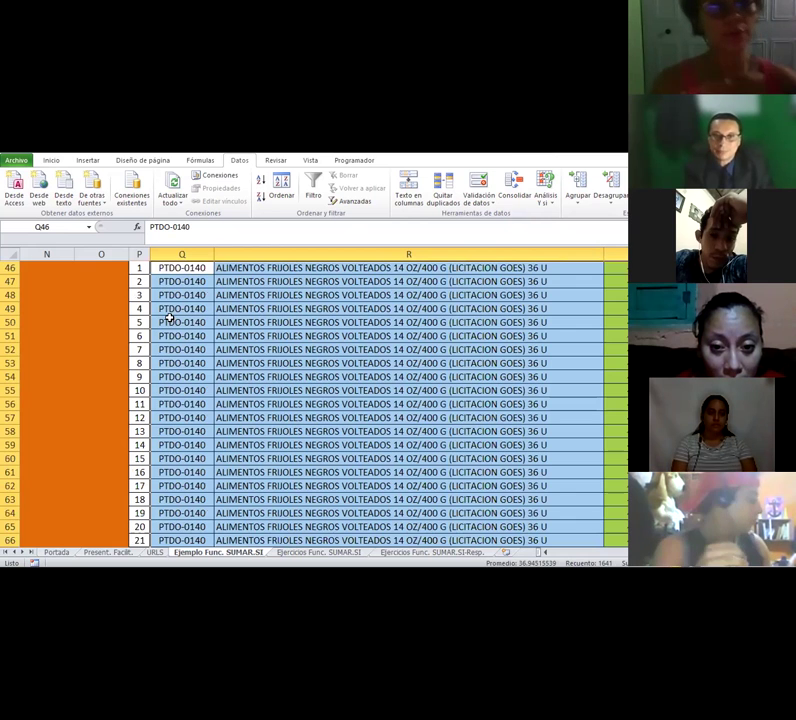
pyautogui.scroll(1, 165, 329)
# Select all CODIGO INTERNO, DESCRIPCION DE PRODUCTO and MONTO DE BULTOS values from row 46 through row 592, without the headers.
pyautogui.click(166, 330)
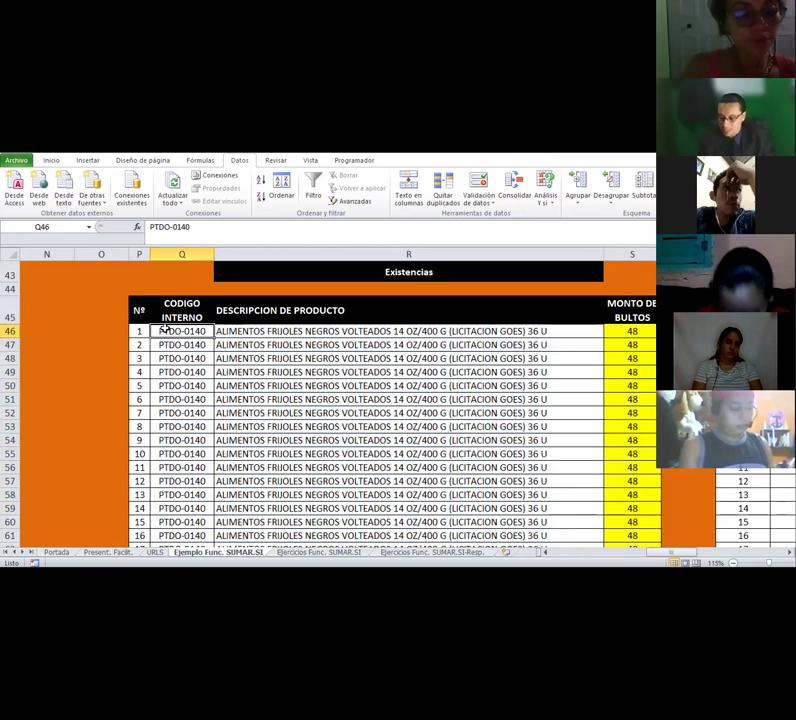
pyautogui.hotkey('shift', 'Right')
pyautogui.hotkey('shift', 'Right')
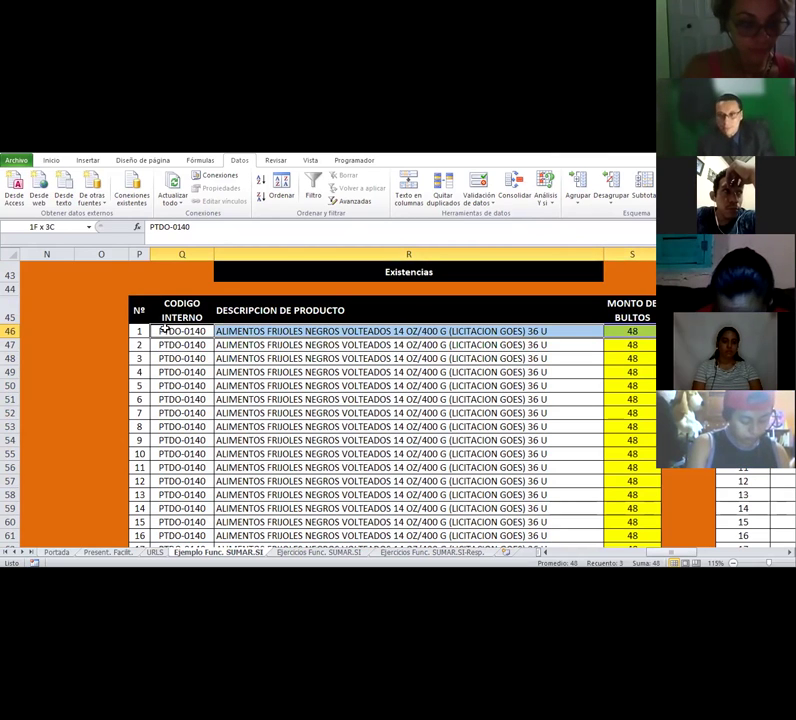
pyautogui.hotkey('ctrl', 'shift', 'Down')
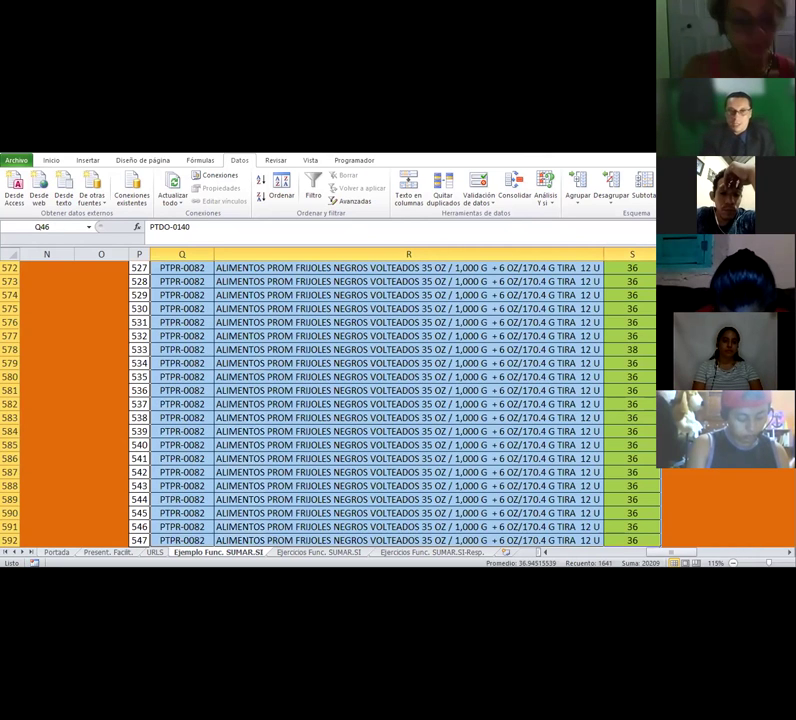
pyautogui.scroll(4, 113, 193)
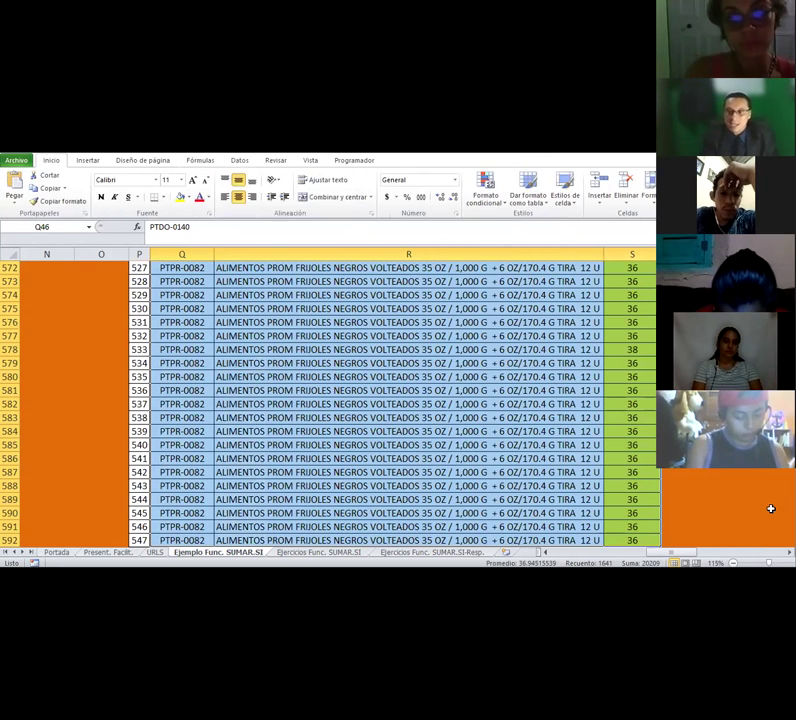
pyautogui.scroll(20, 390, 400)
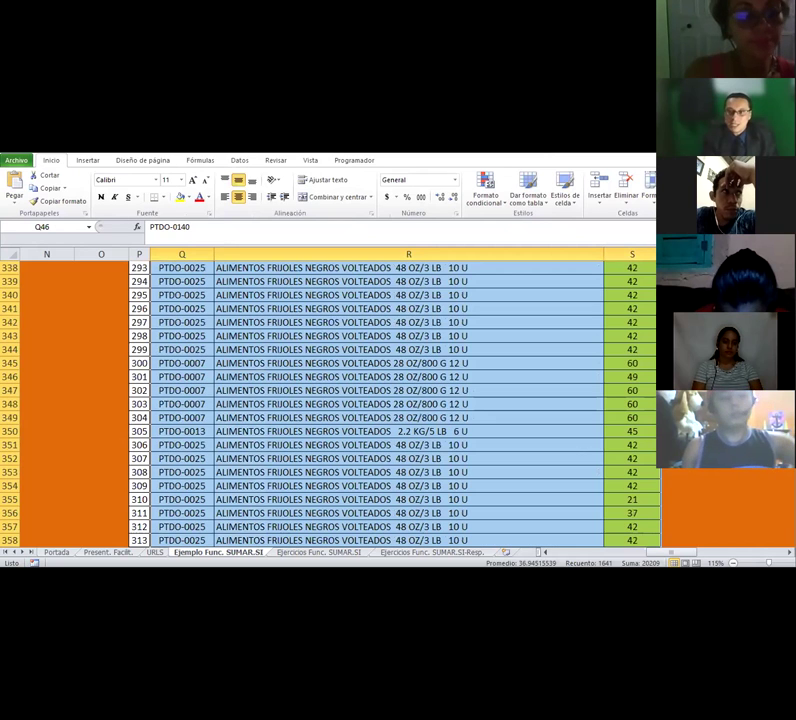
pyautogui.scroll(-7, 390, 400)
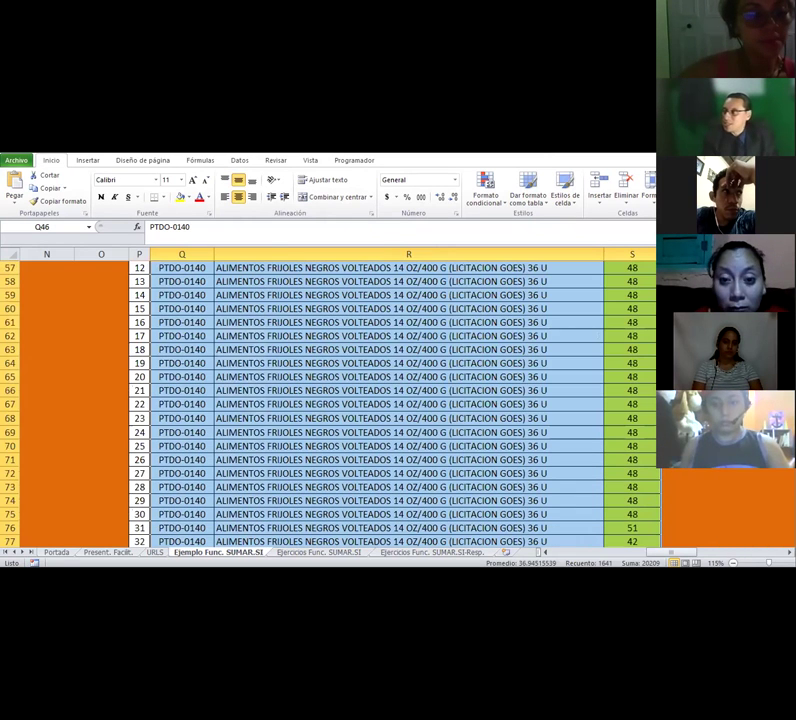
pyautogui.scroll(9, 390, 400)
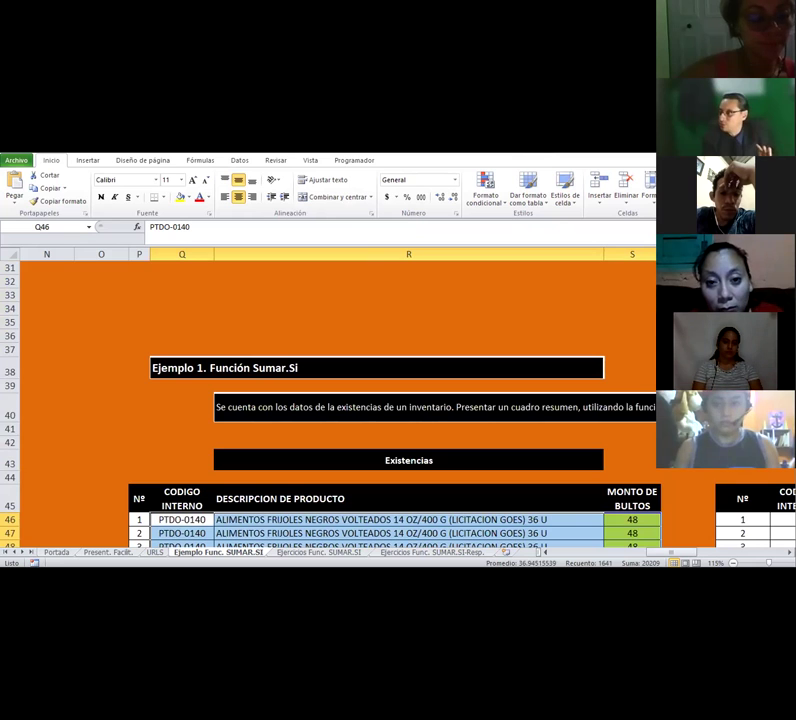
pyautogui.scroll(-5, 390, 400)
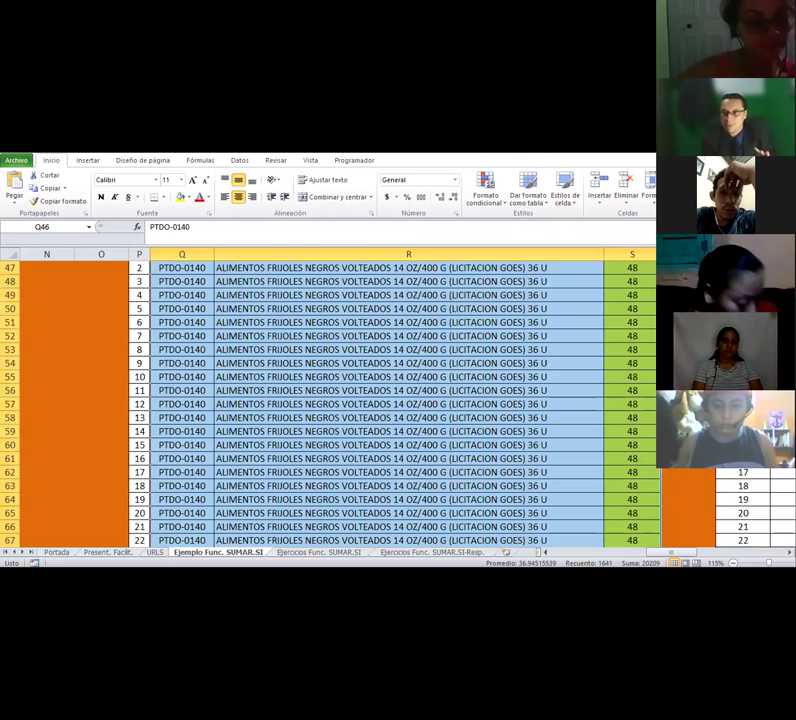
pyautogui.scroll(4, 390, 400)
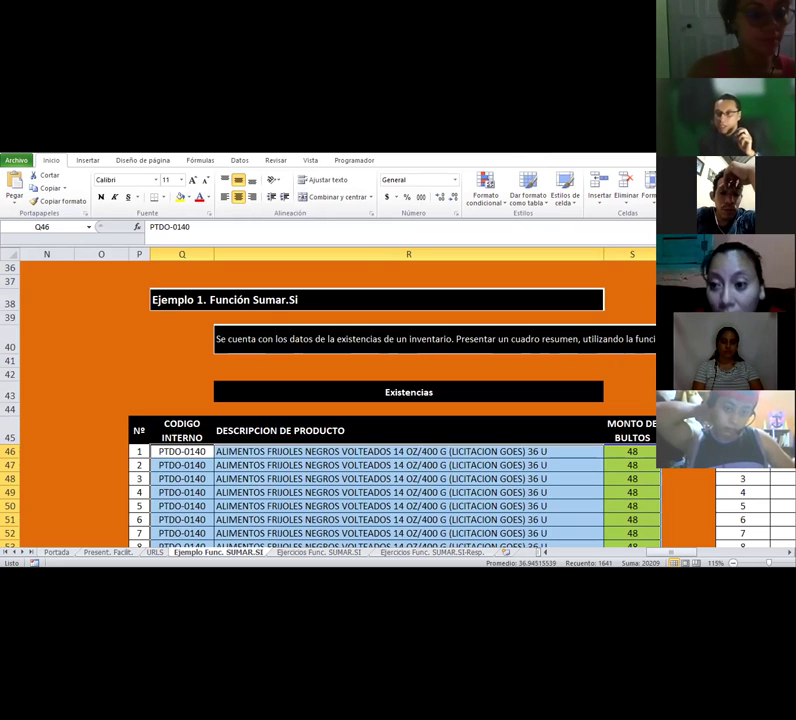
# Try to sort the header-less Existencias selection, treating its first row as headers and choosing PTDO-0140 as the sort column.
pyautogui.press('Down')
pyautogui.hotkey('alt', 'd')
pyautogui.press('s')
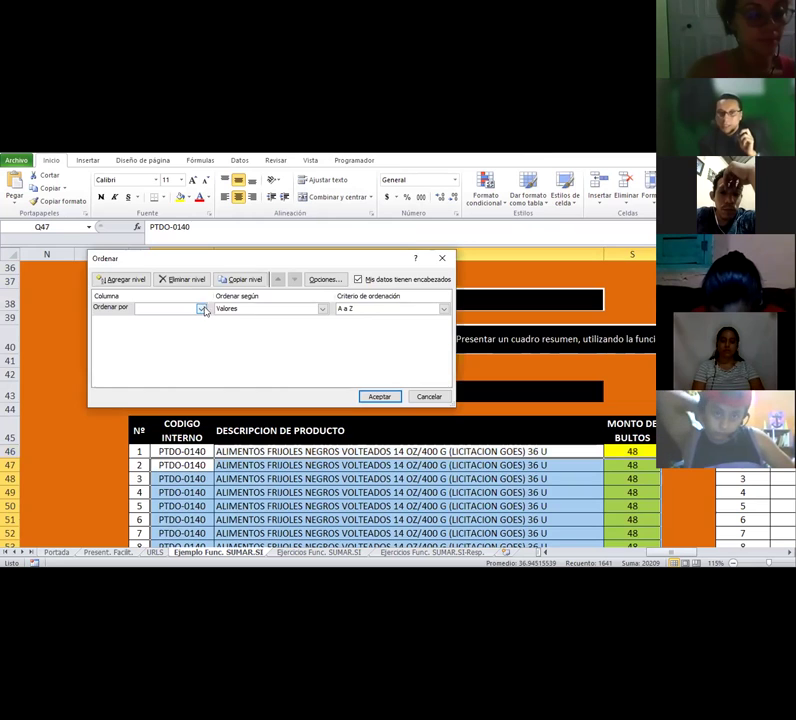
pyautogui.click(201, 309)
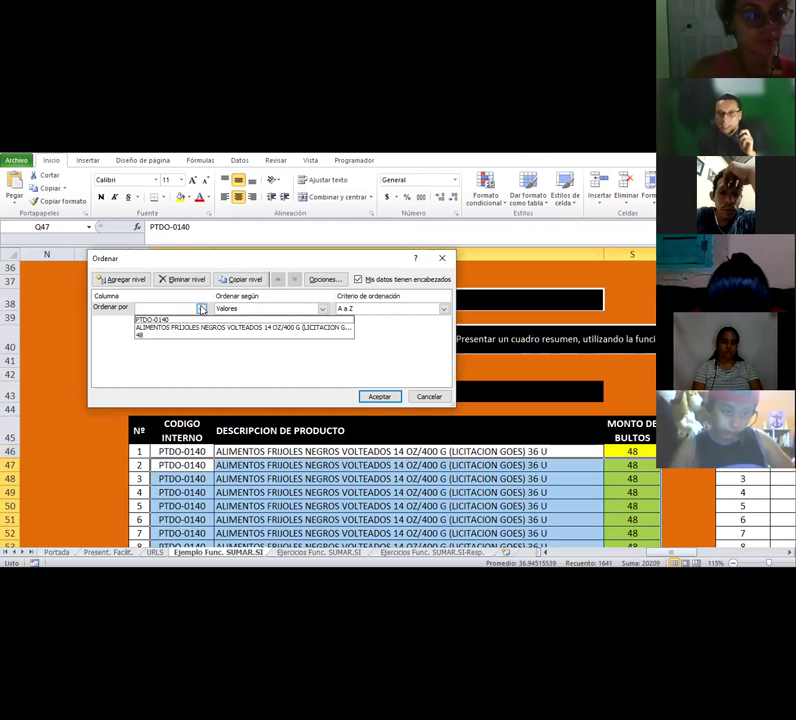
pyautogui.click(201, 309)
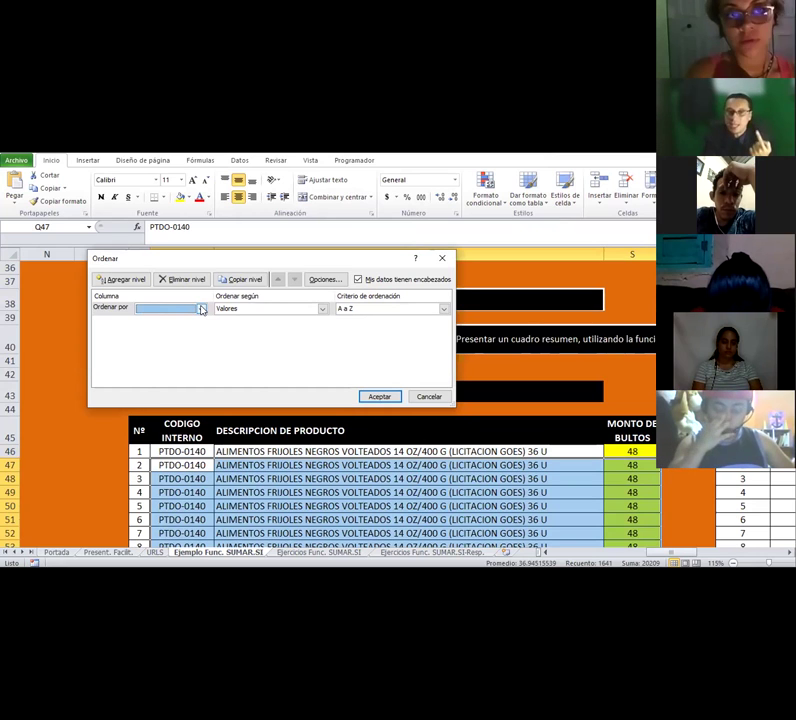
pyautogui.click(201, 309)
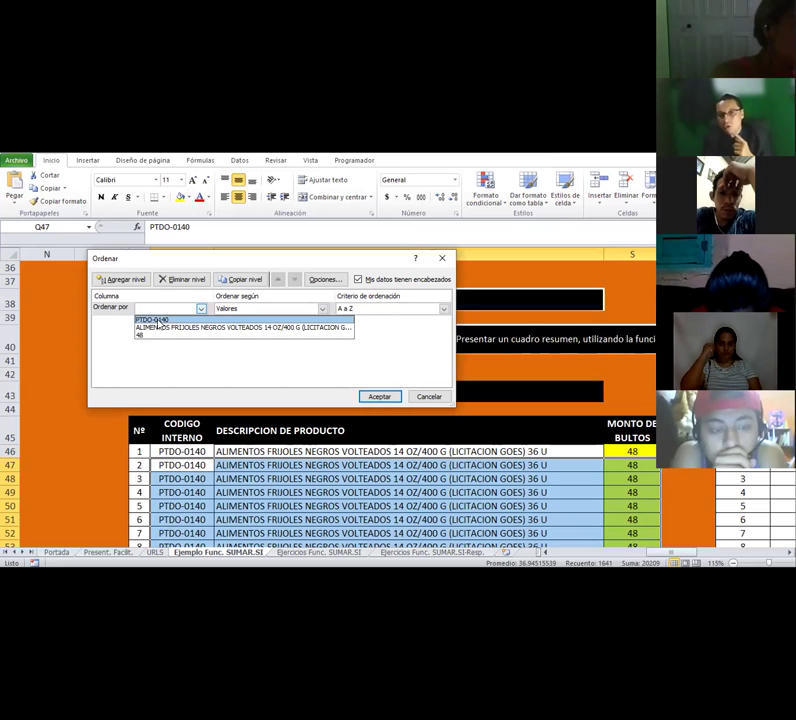
pyautogui.click(155, 320)
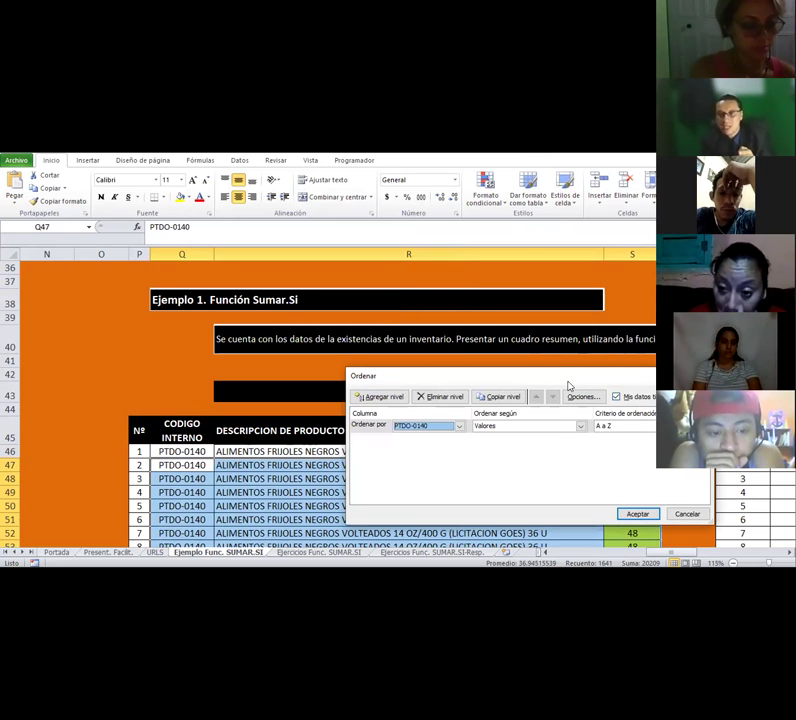
pyautogui.moveTo(568, 385); pyautogui.dragTo(375, 224)
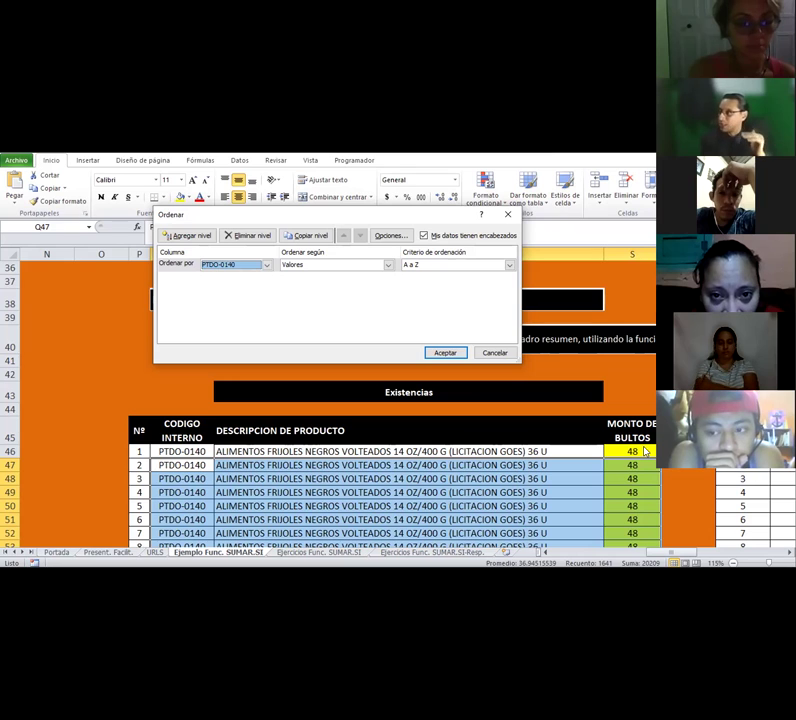
# Set the sort to treat the data as having no headers, check the column choices with Columna Q selected, and close the sort settings.
pyautogui.click(424, 236)
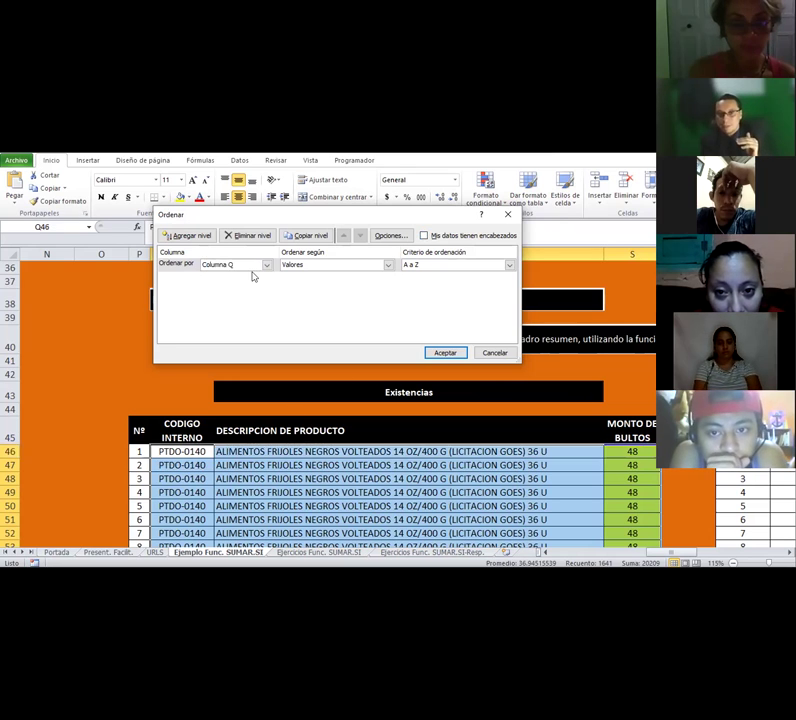
pyautogui.click(266, 265)
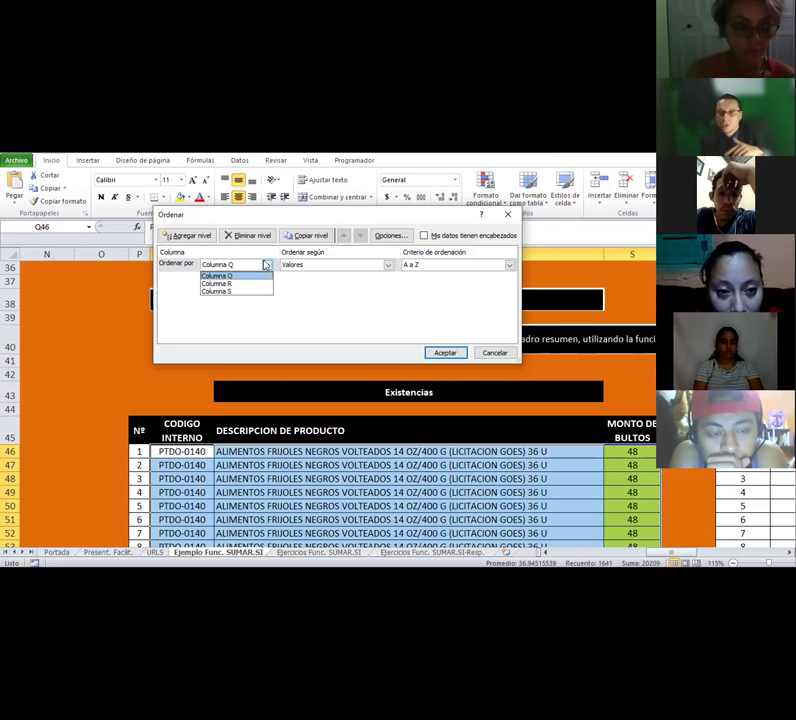
pyautogui.click(263, 208)
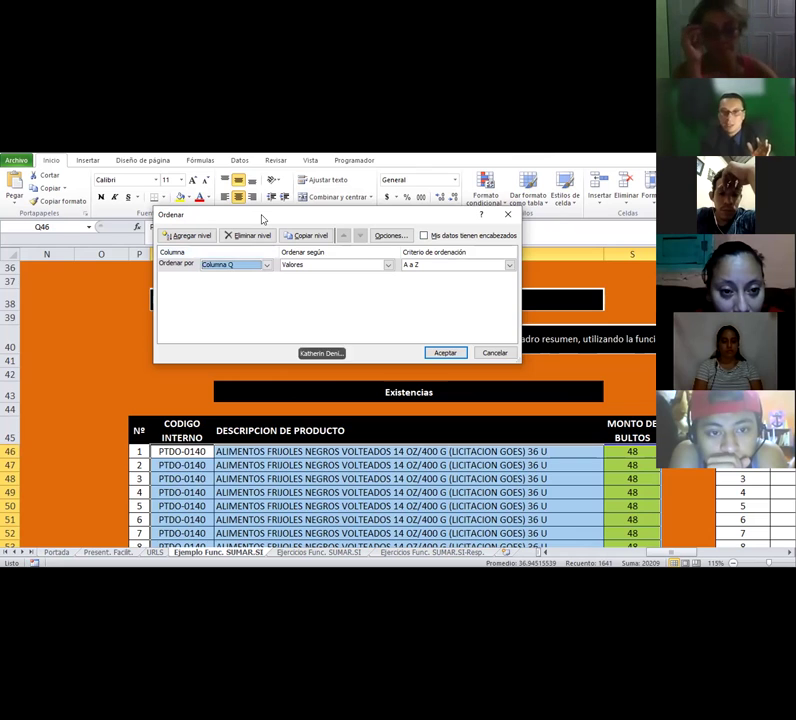
pyautogui.moveTo(263, 218); pyautogui.dragTo(441, 338)
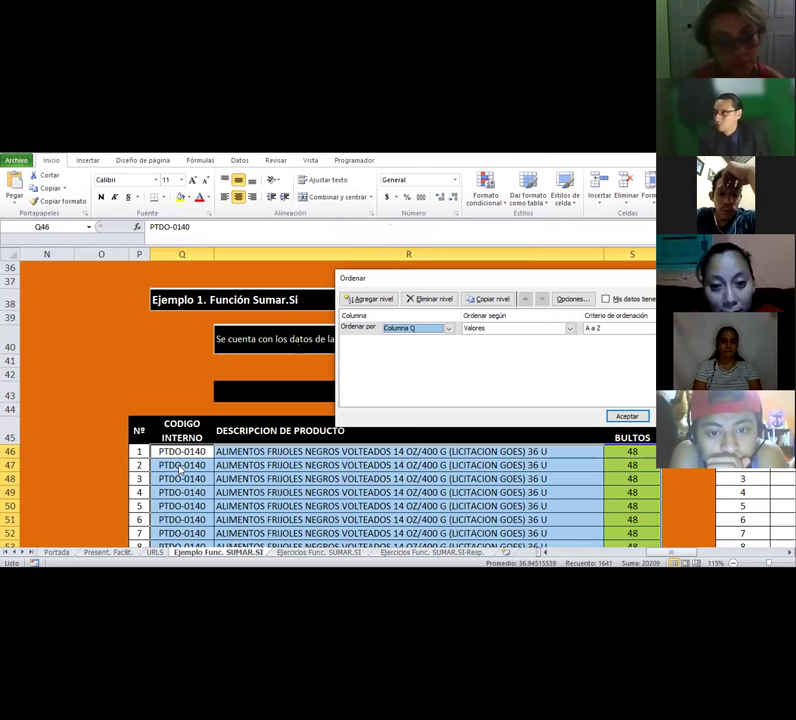
pyautogui.press('Return')
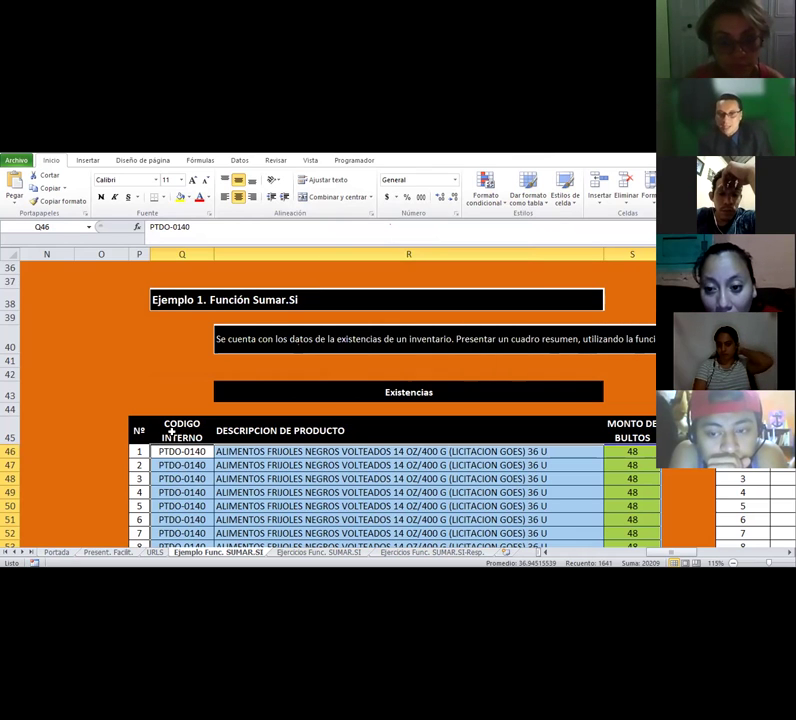
# Select the Existencias data with its headers, Q45 to S592, and choose CODIGO INTERNO as the sort column.
pyautogui.moveTo(182, 430); pyautogui.dragTo(618, 427)
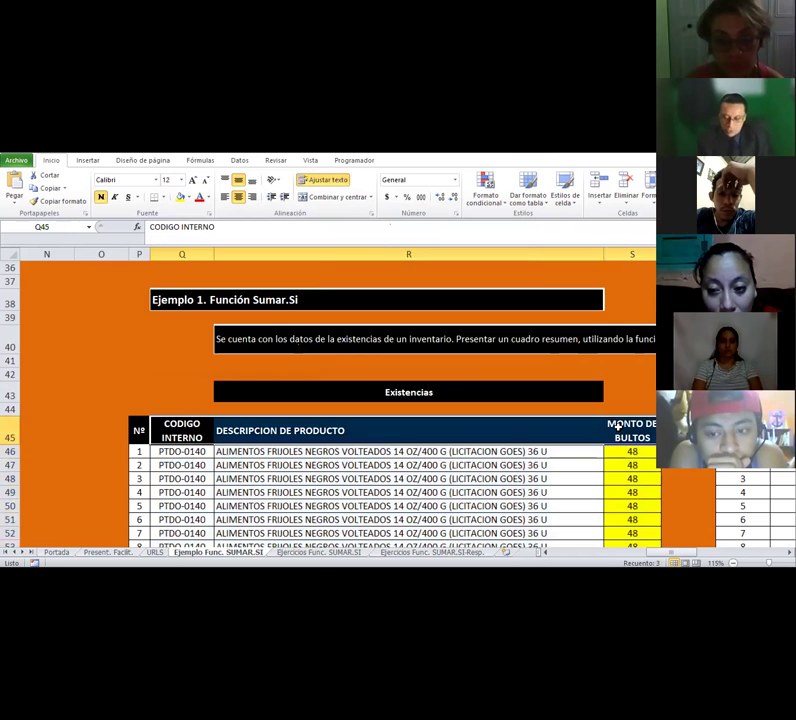
pyautogui.hotkey('ctrl', 'shift', 'Down')
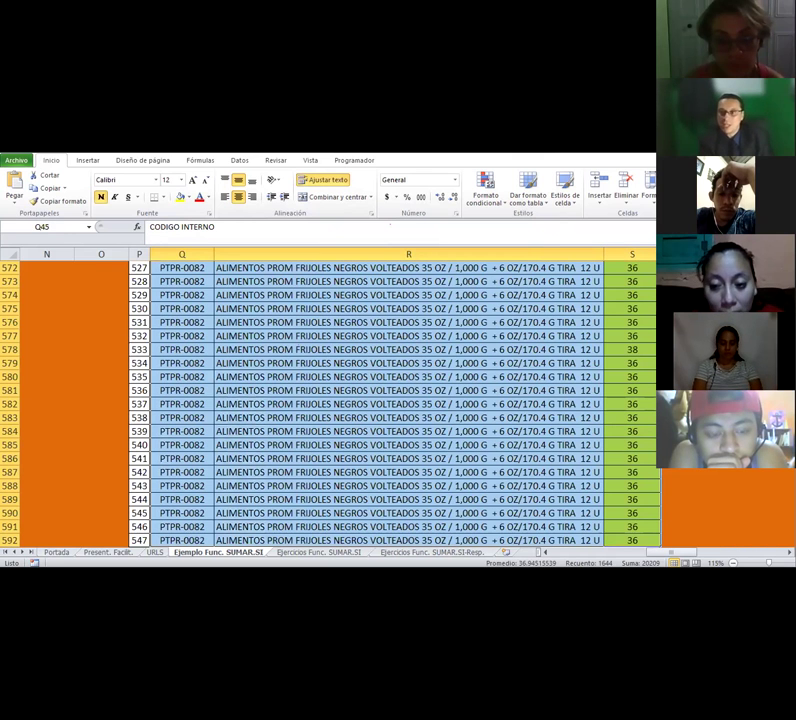
pyautogui.hotkey('alt', 'd', 'o')
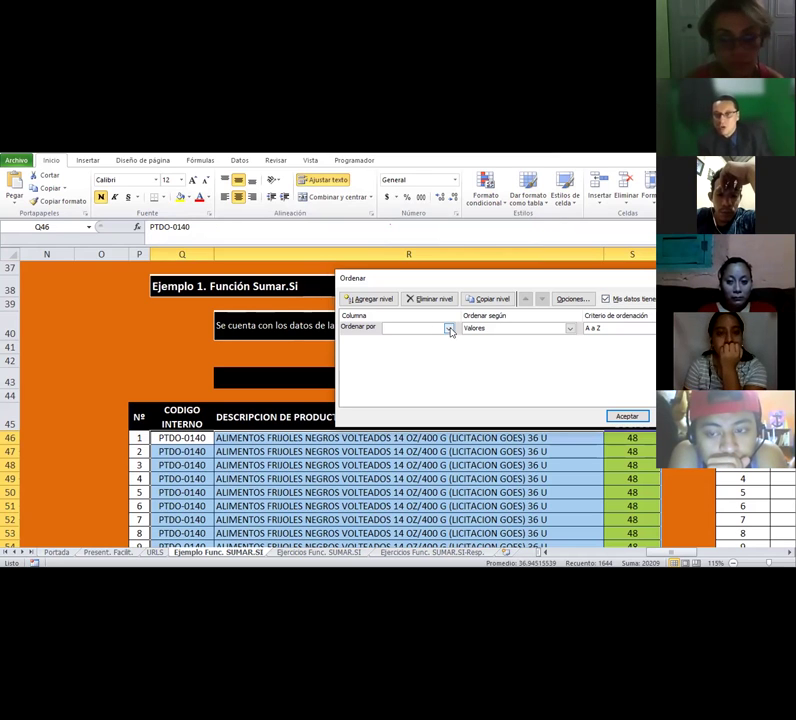
pyautogui.click(412, 328)
pyautogui.click(410, 339)
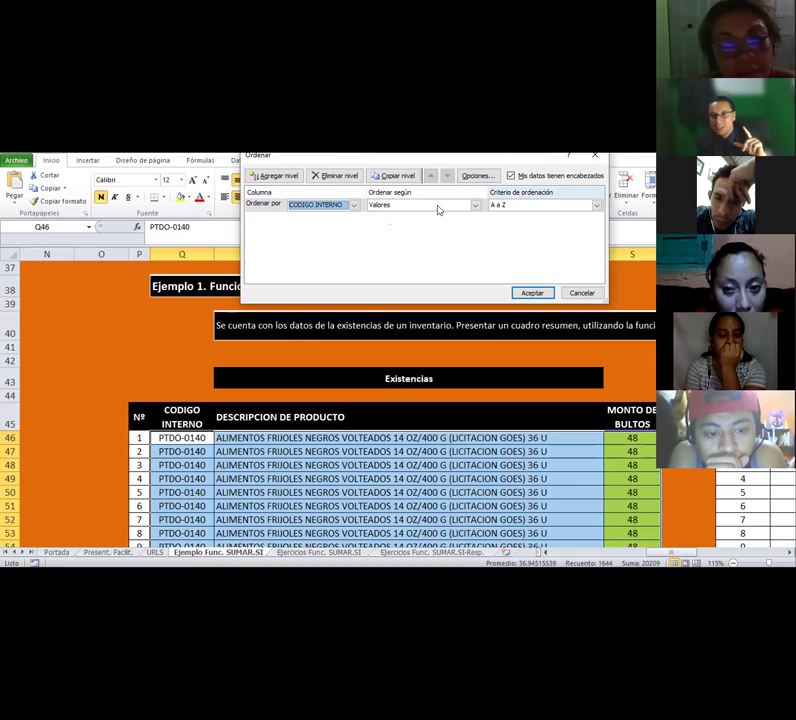
# Sort the records by CODIGO INTERNO according to Valores, in A a Z order.
pyautogui.click(405, 208)
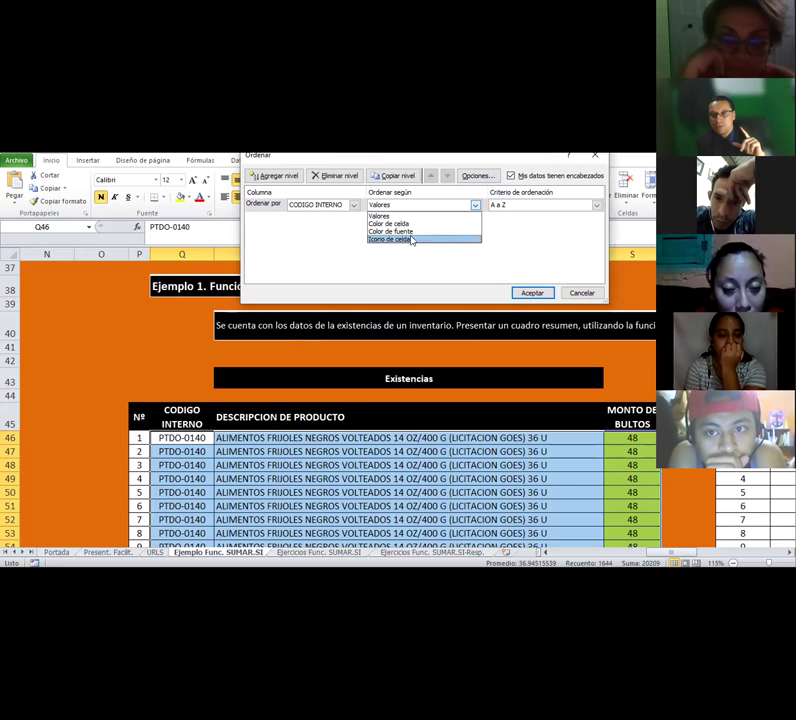
pyautogui.click(400, 218)
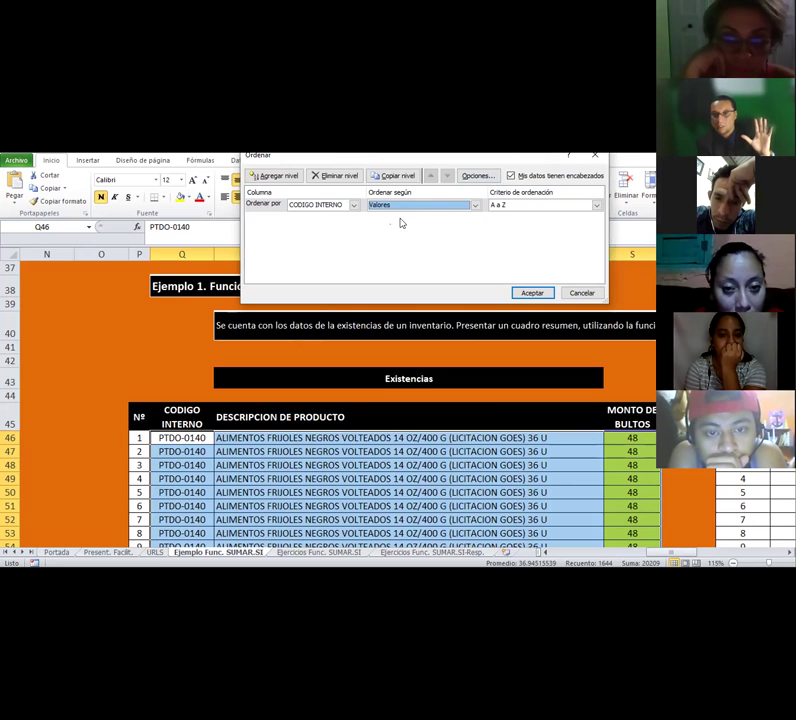
pyautogui.click(455, 205)
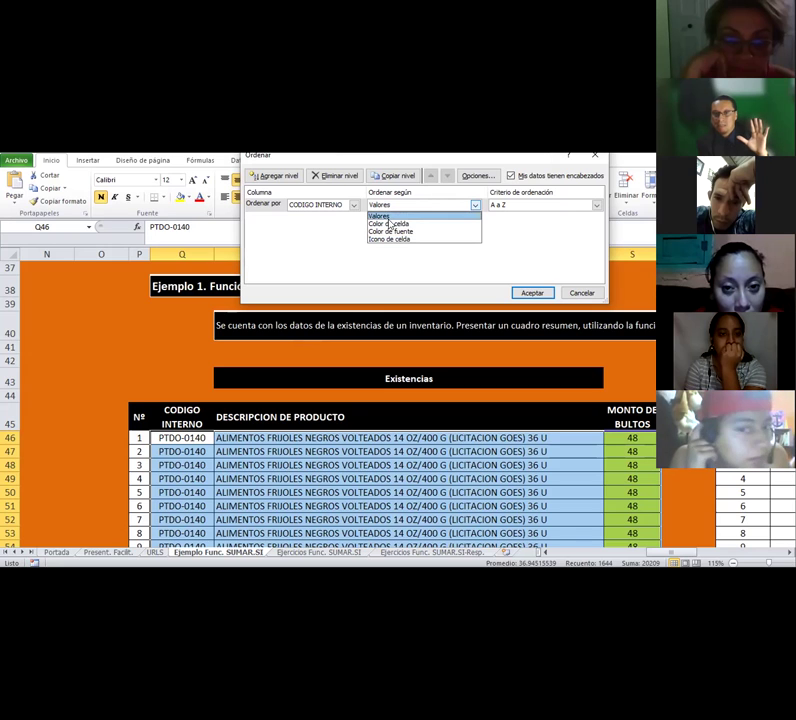
pyautogui.click(385, 216)
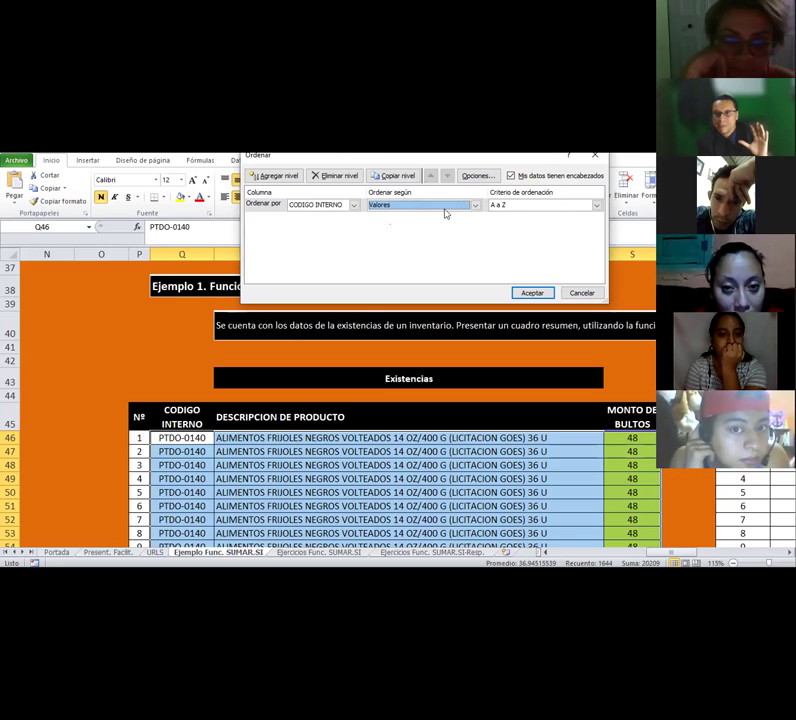
pyautogui.click(505, 206)
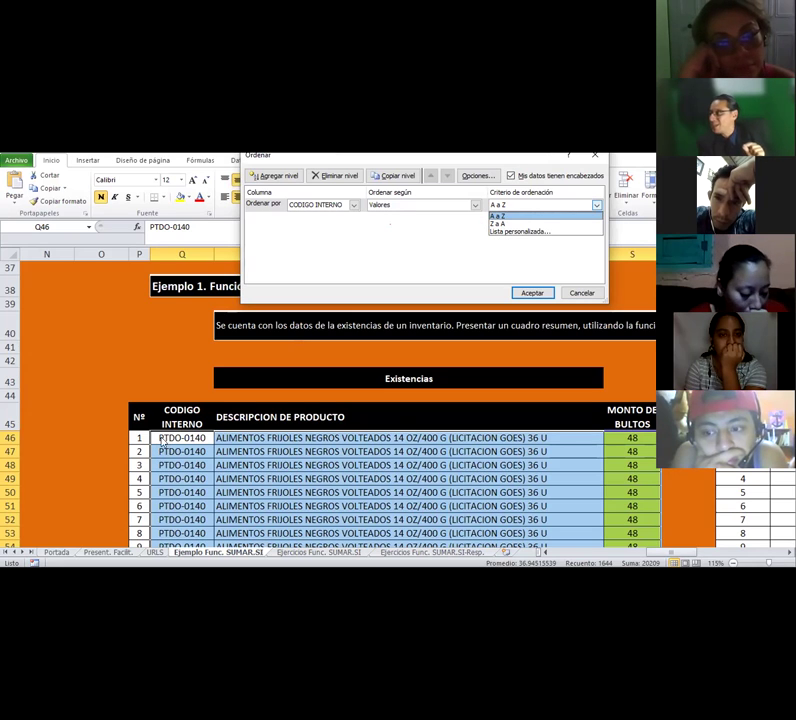
pyautogui.click(497, 216)
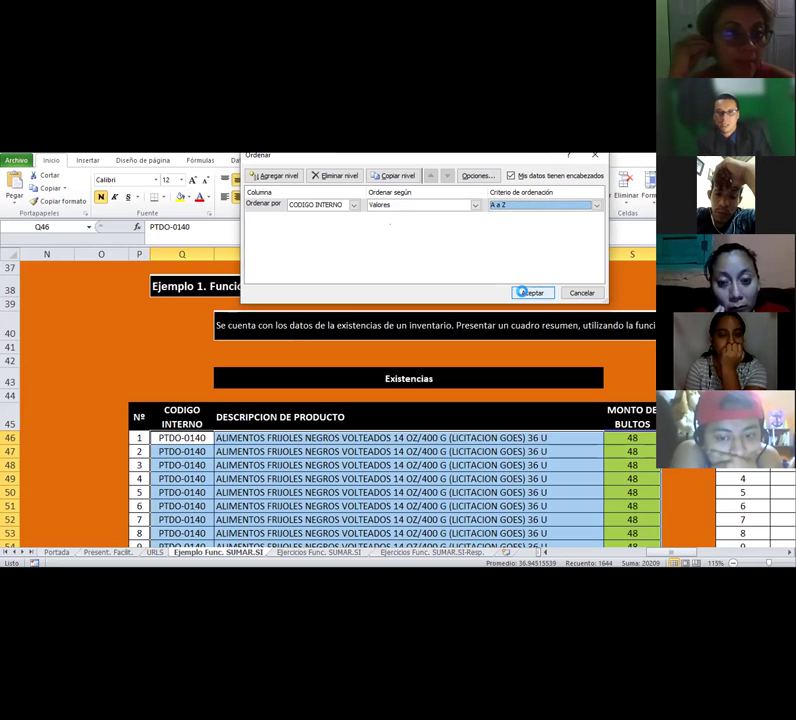
pyautogui.click(531, 293)
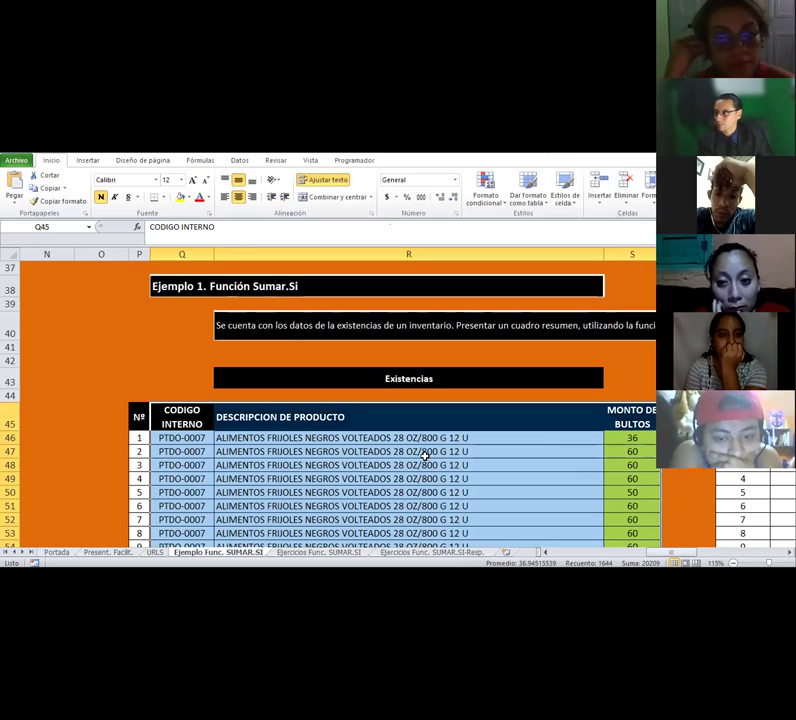
# Examine the sorted Existencias records from row 46 down past row 463 to check that equal product codes are grouped together.
pyautogui.scroll(-1, 425, 456)
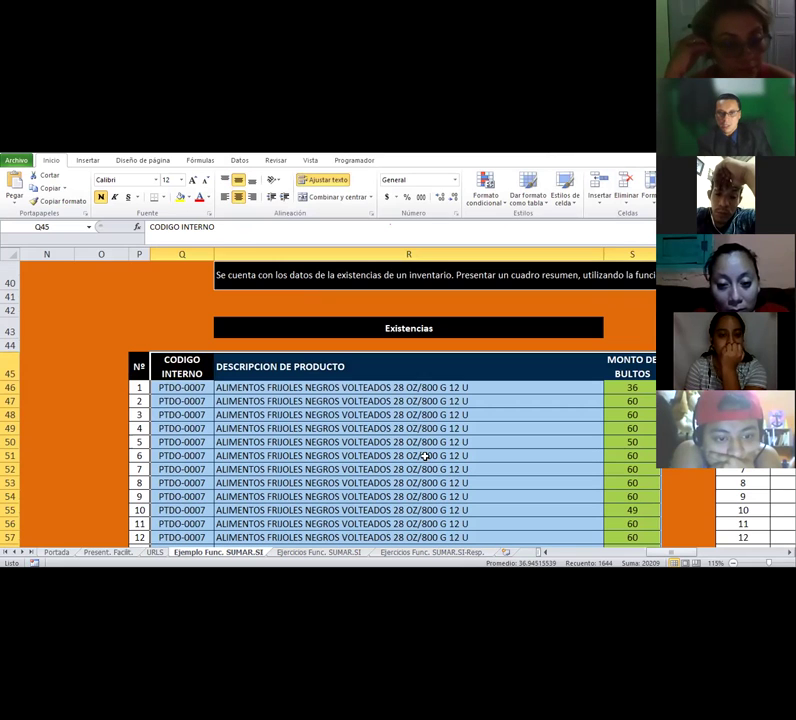
pyautogui.moveTo(632, 368); pyautogui.dragTo(184, 385)
pyautogui.click(184, 387)
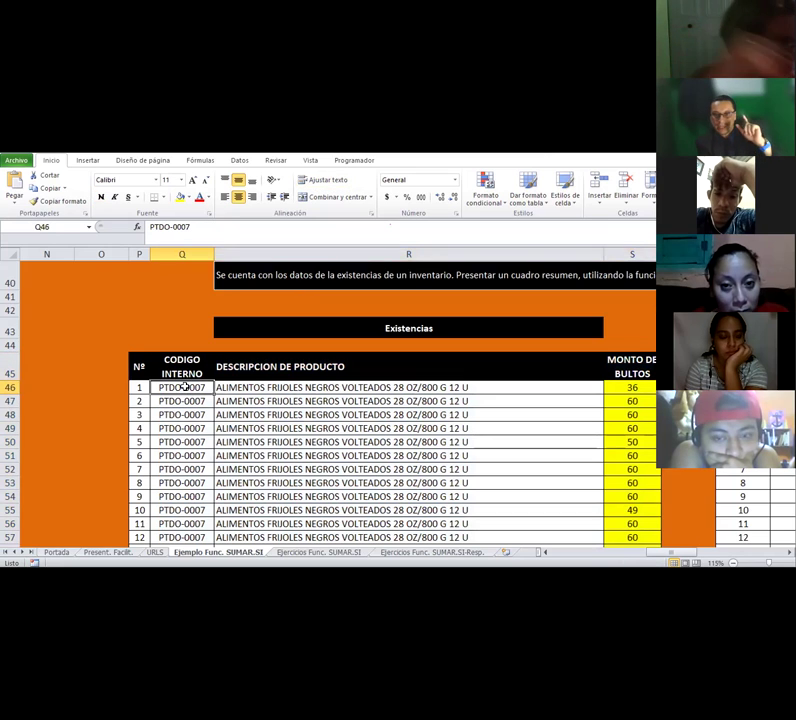
pyautogui.scroll(-6, 184, 387)
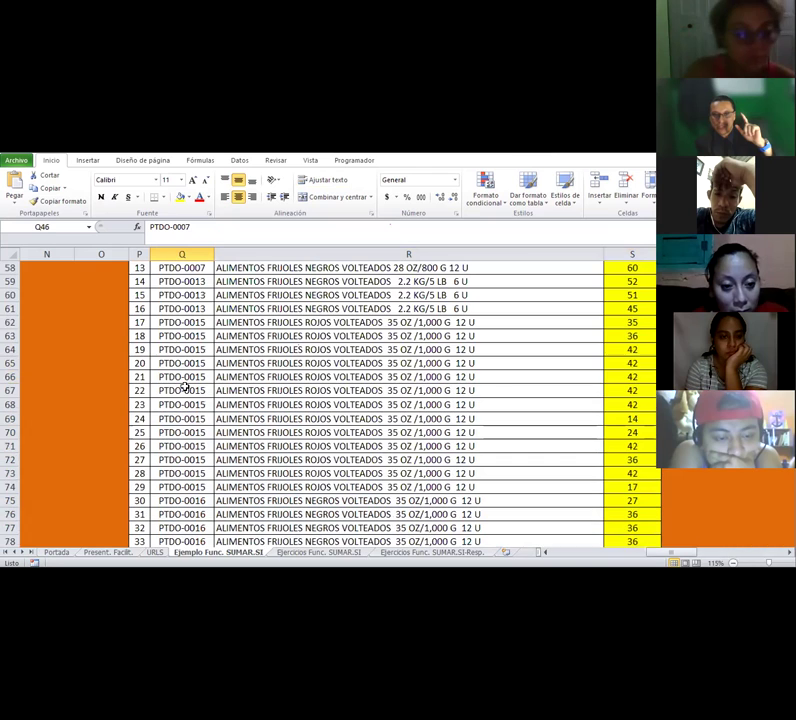
pyautogui.scroll(-20, 184, 387)
pyautogui.scroll(-20, 184, 387)
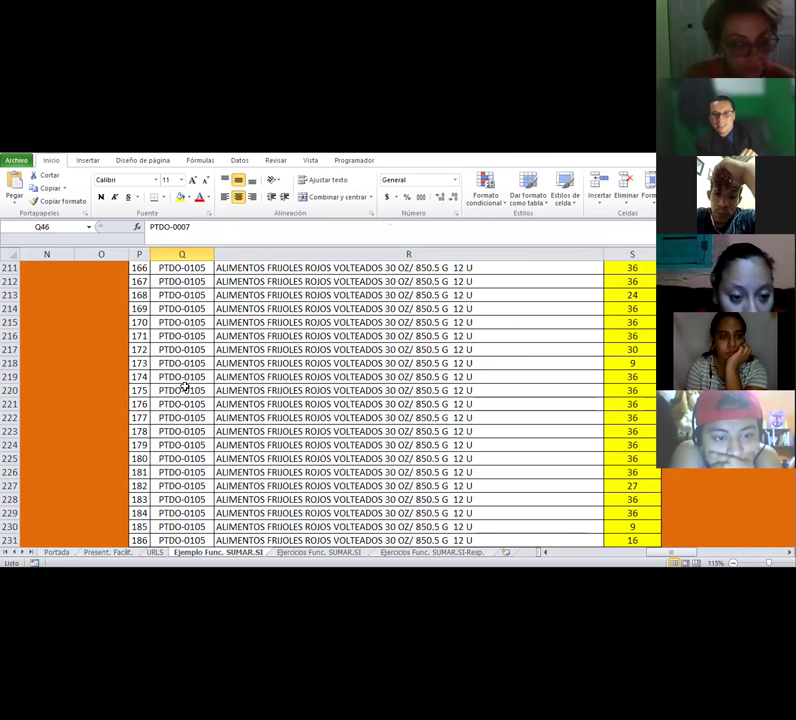
pyautogui.scroll(-20, 184, 387)
pyautogui.scroll(-18, 184, 387)
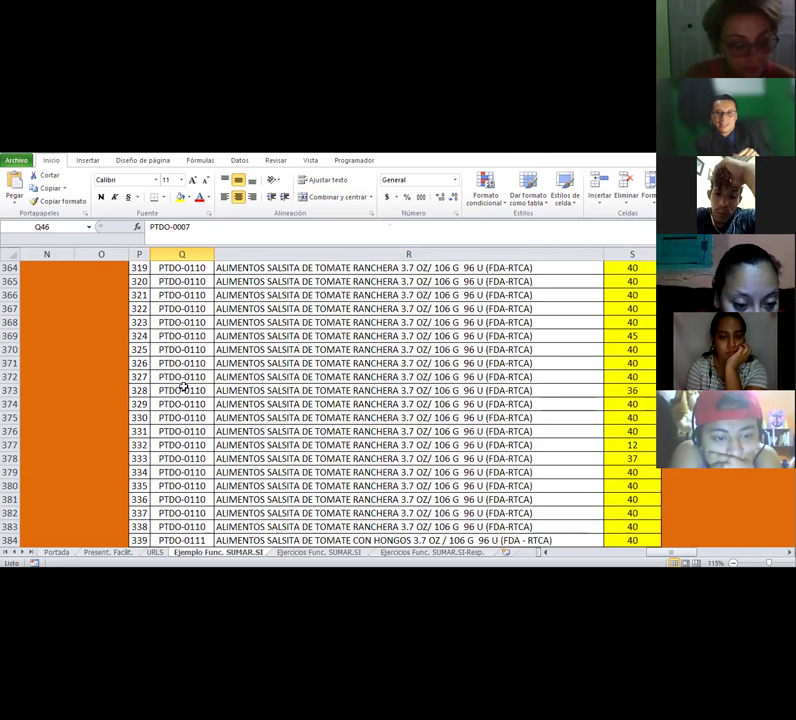
pyautogui.scroll(-20, 184, 387)
pyautogui.scroll(-1, 271, 446)
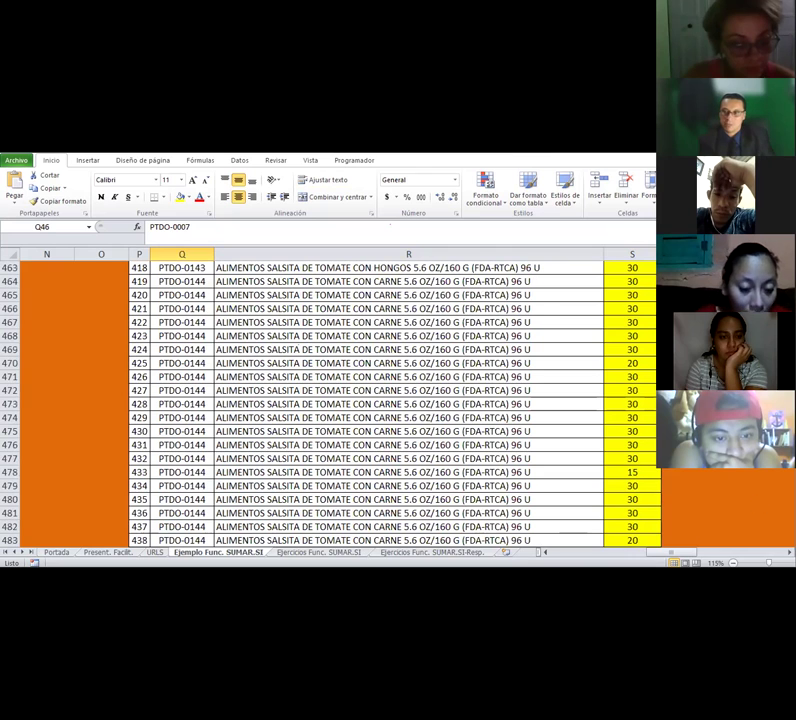
pyautogui.scroll(20, 330, 404)
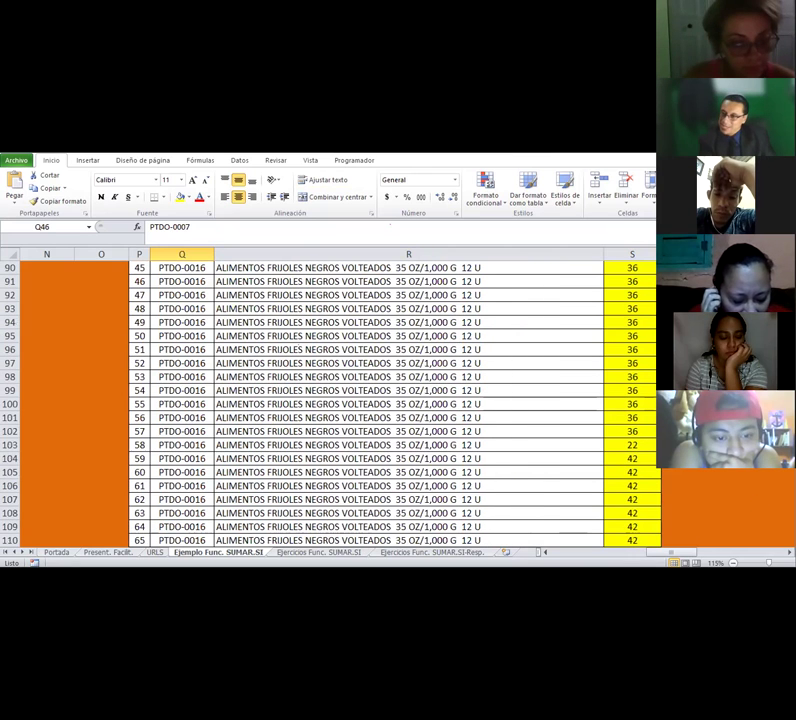
pyautogui.scroll(2, 242, 366)
pyautogui.scroll(14, 242, 366)
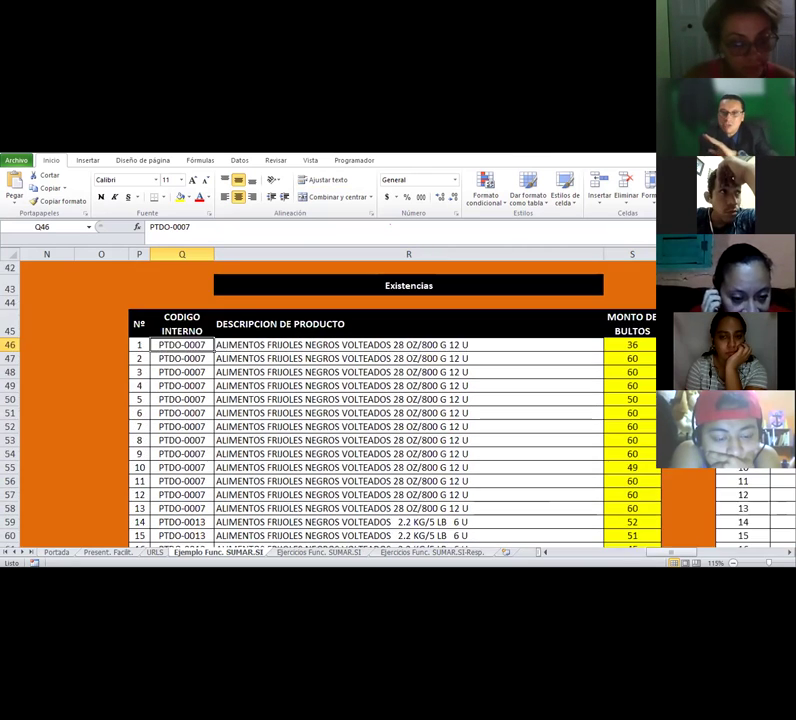
pyautogui.scroll(1, 242, 366)
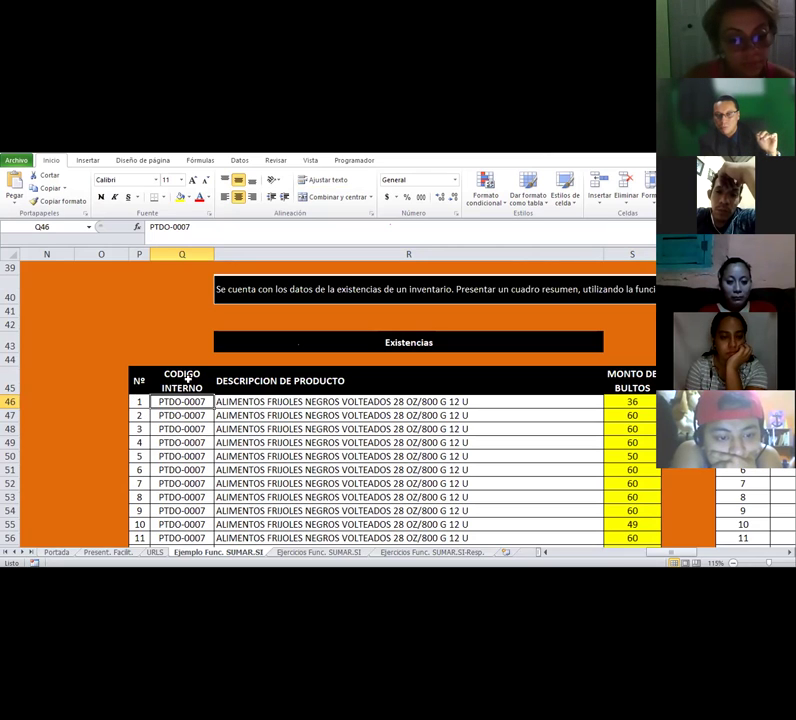
# Add filters to the Existencias header row, from Nº to MONTO DE BULTOS.
pyautogui.click(218, 391)
pyautogui.press('Down')
pyautogui.press('Down')
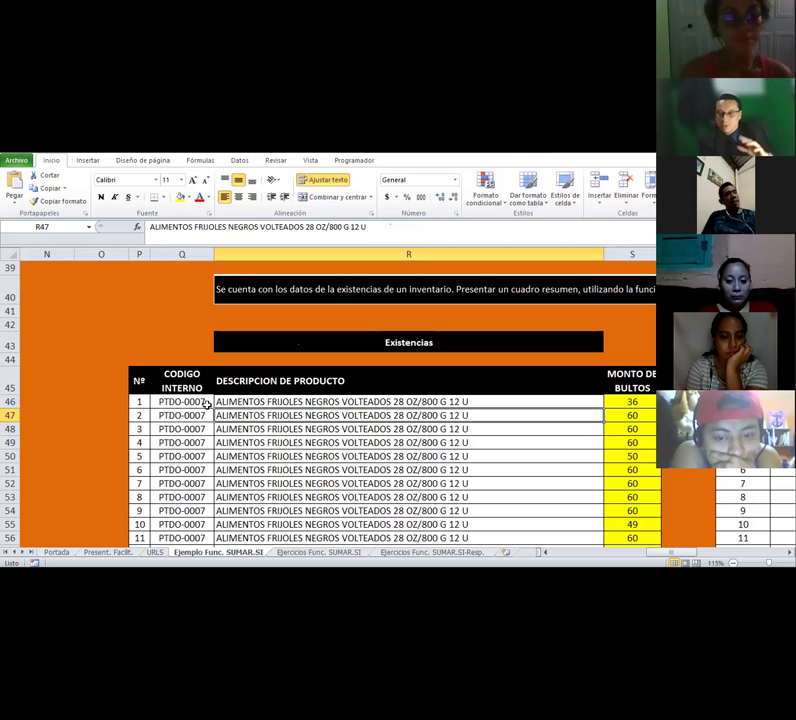
pyautogui.moveTo(139, 381); pyautogui.dragTo(632, 381)
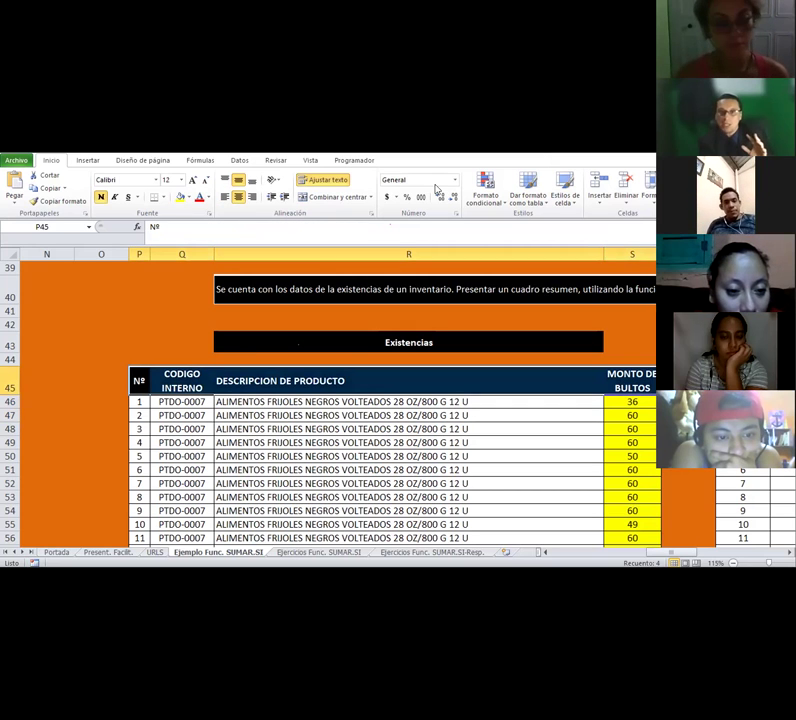
pyautogui.click(239, 160)
pyautogui.click(313, 190)
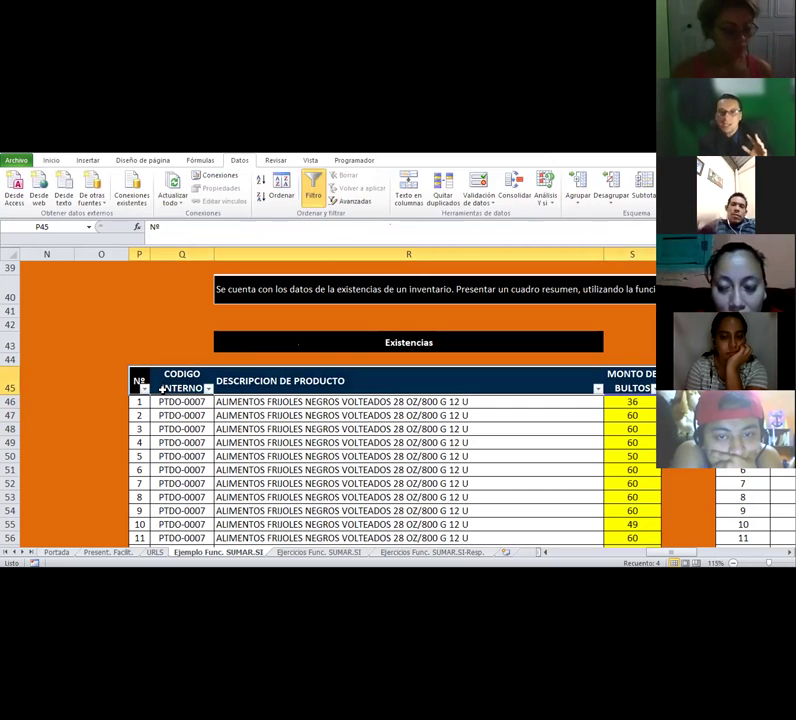
# Review the product codes in the CODIGO INTERNO filter list without changing them, and remove the filters from the Existencias header row.
pyautogui.click(203, 388)
pyautogui.click(207, 388)
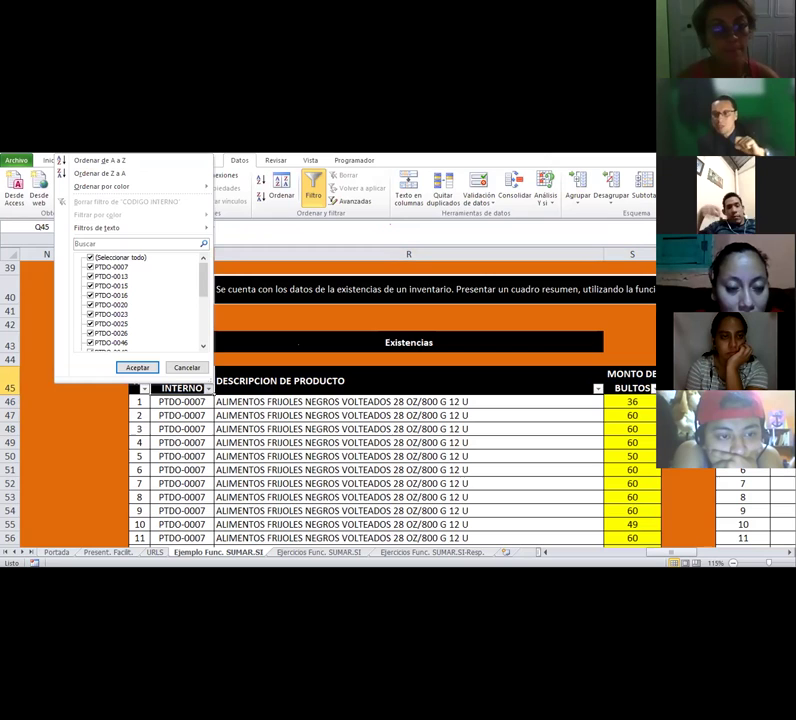
pyautogui.scroll(-3, 194, 287)
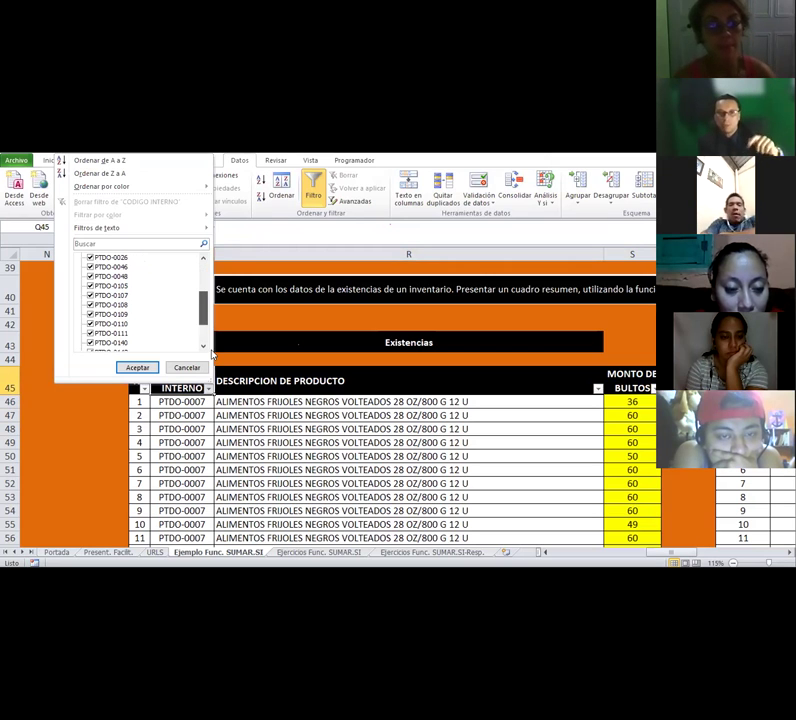
pyautogui.scroll(3, 197, 261)
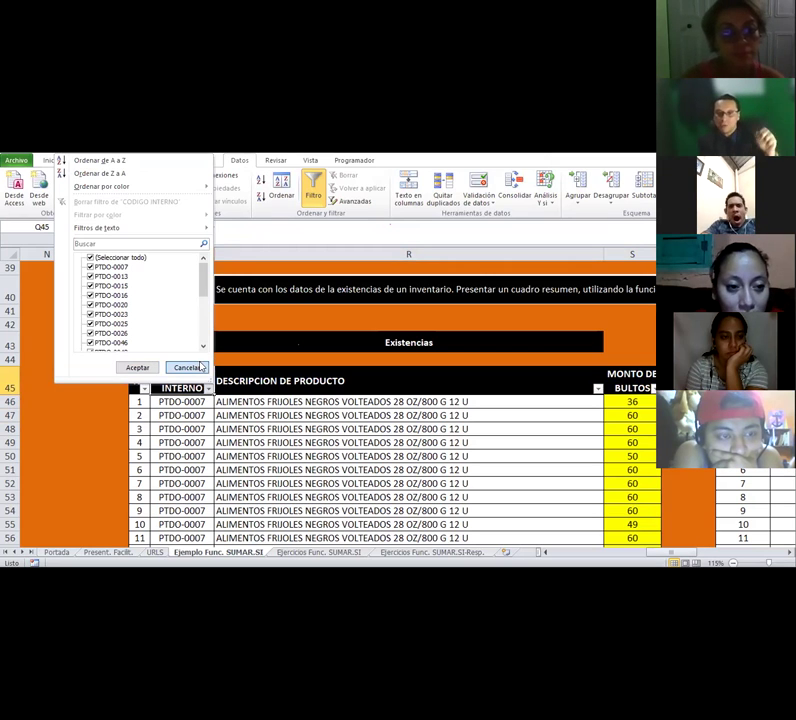
pyautogui.click(266, 430)
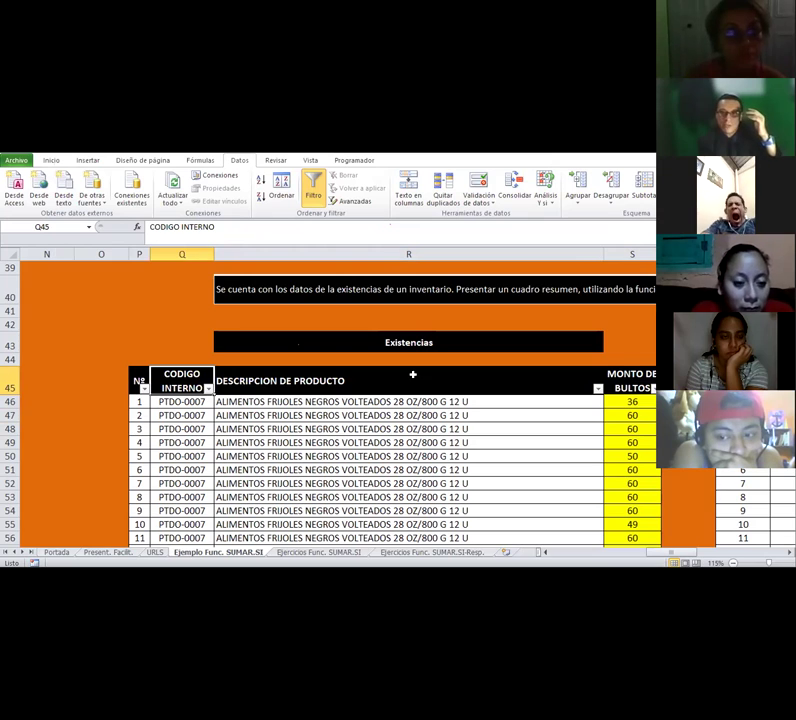
pyautogui.moveTo(633, 379); pyautogui.dragTo(140, 380)
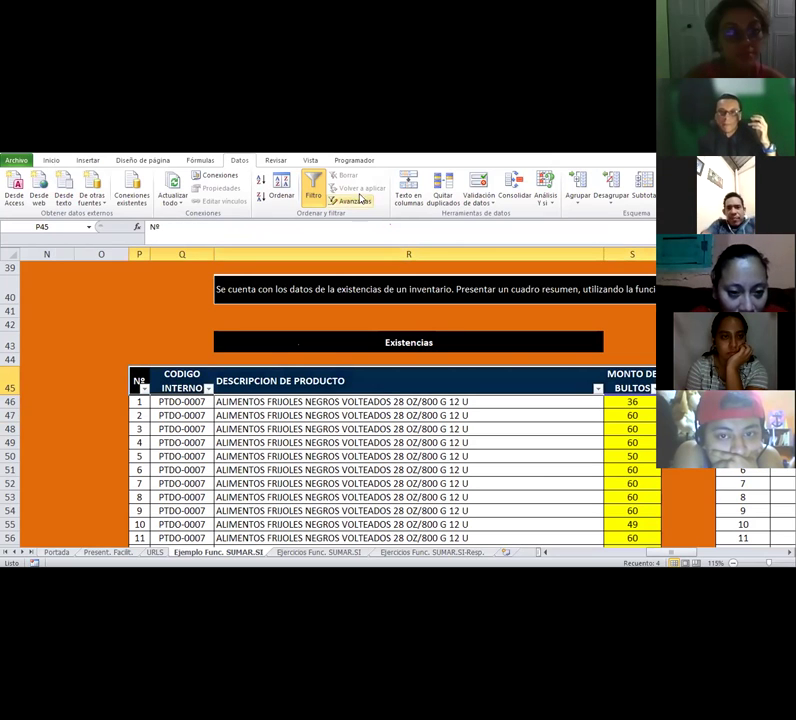
pyautogui.click(317, 188)
# Look over the code, description and package columns in the first row of the Cuadro resumen table.
pyautogui.moveTo(675, 558); pyautogui.dragTo(688, 556)
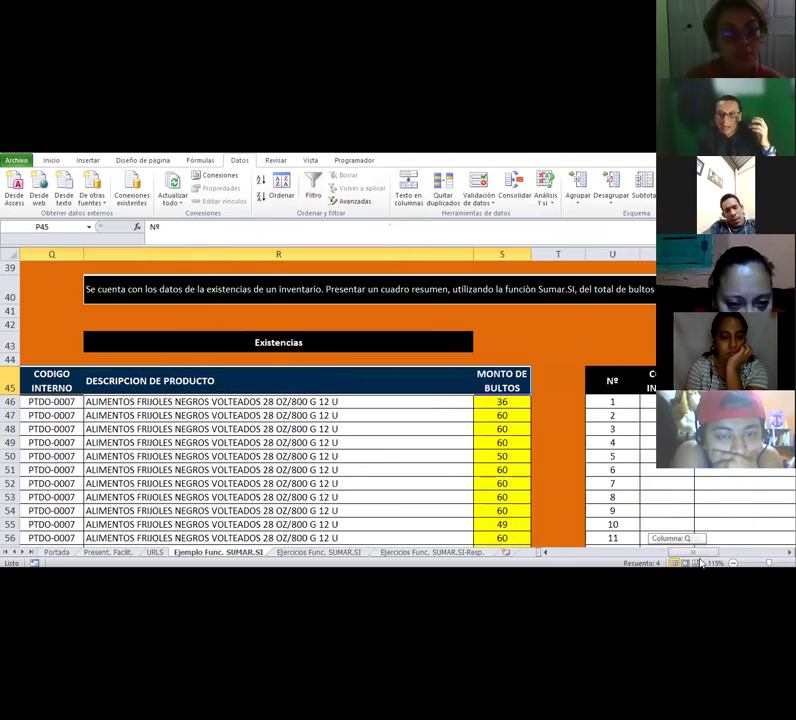
pyautogui.click(648, 401)
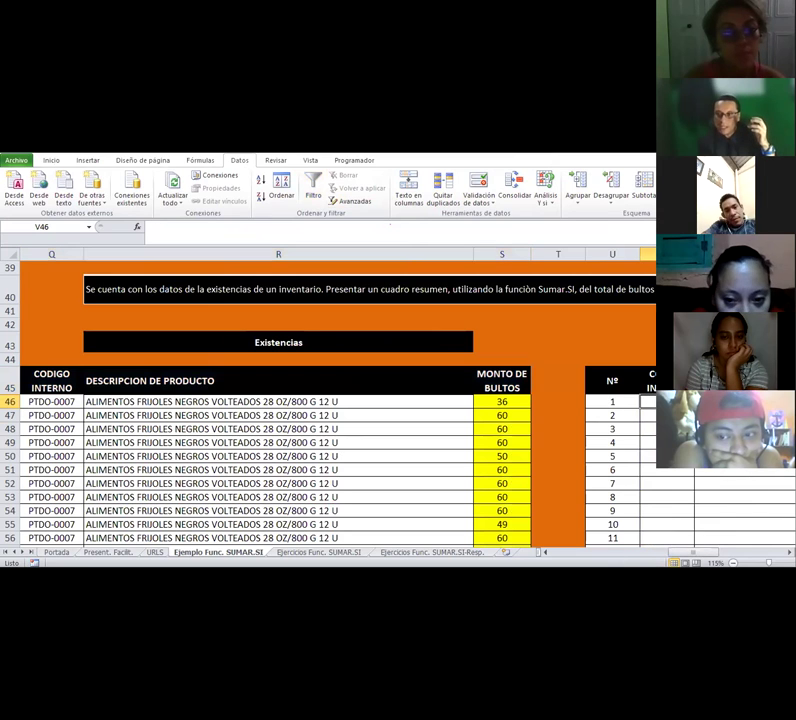
pyautogui.press('Right')
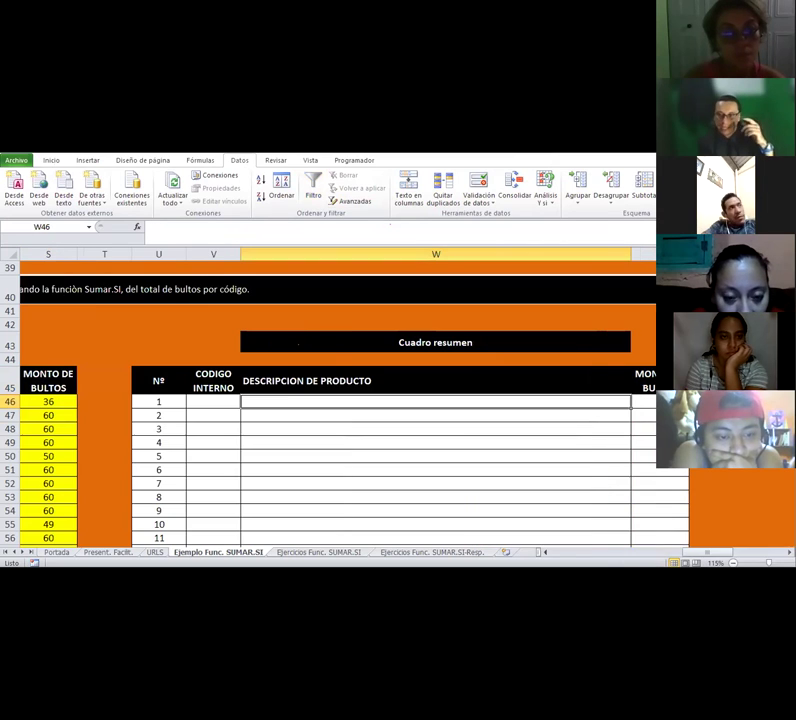
pyautogui.press('Right')
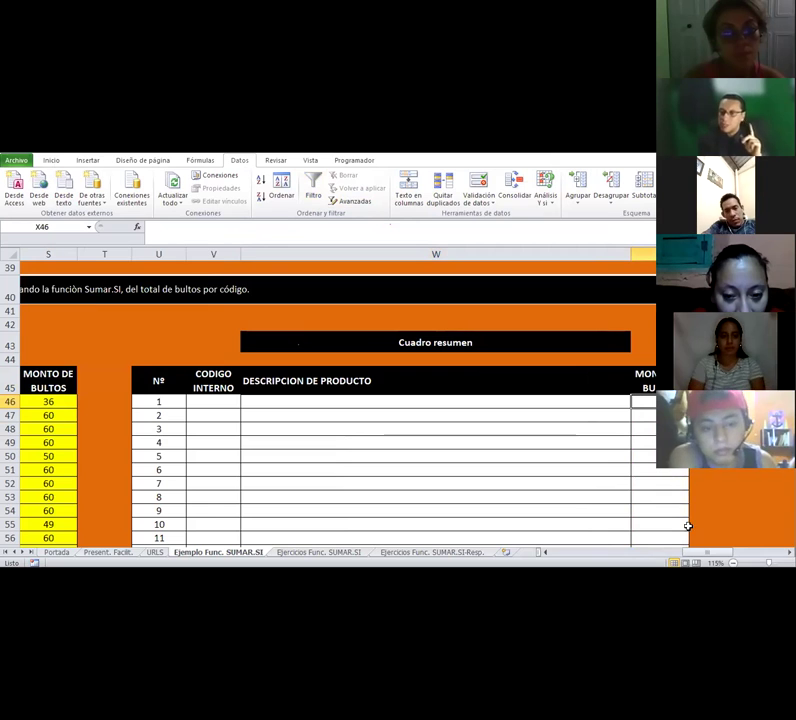
# Select all internal codes and product descriptions in the Existencias data, Q46 to R592.
pyautogui.moveTo(723, 552); pyautogui.dragTo(665, 552)
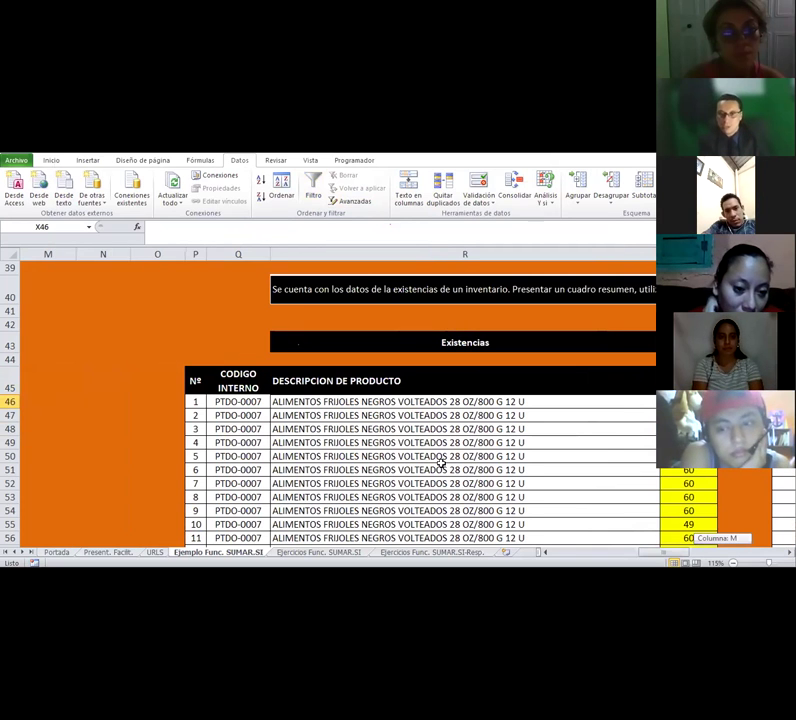
pyautogui.click(257, 401)
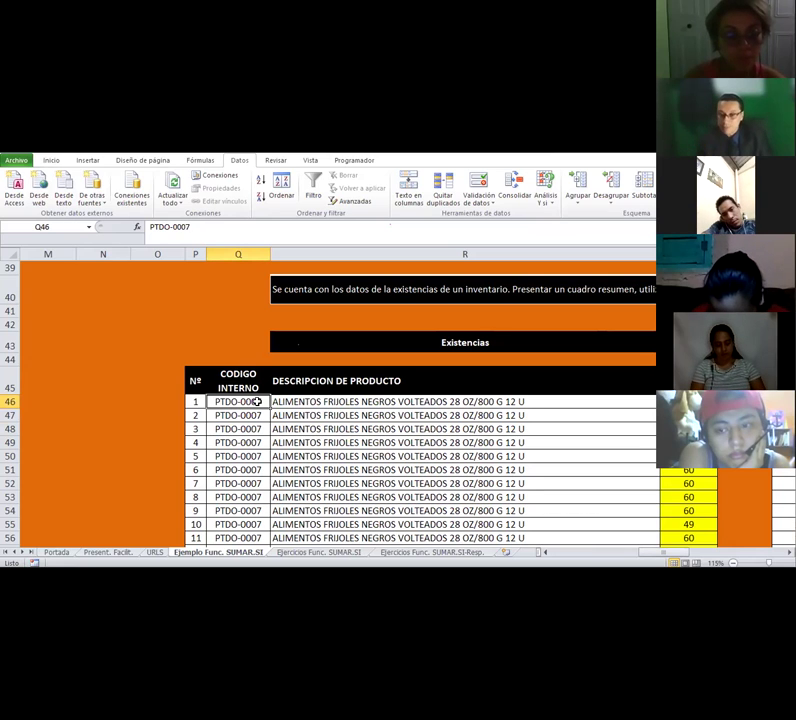
pyautogui.hotkey('shift', 'Right')
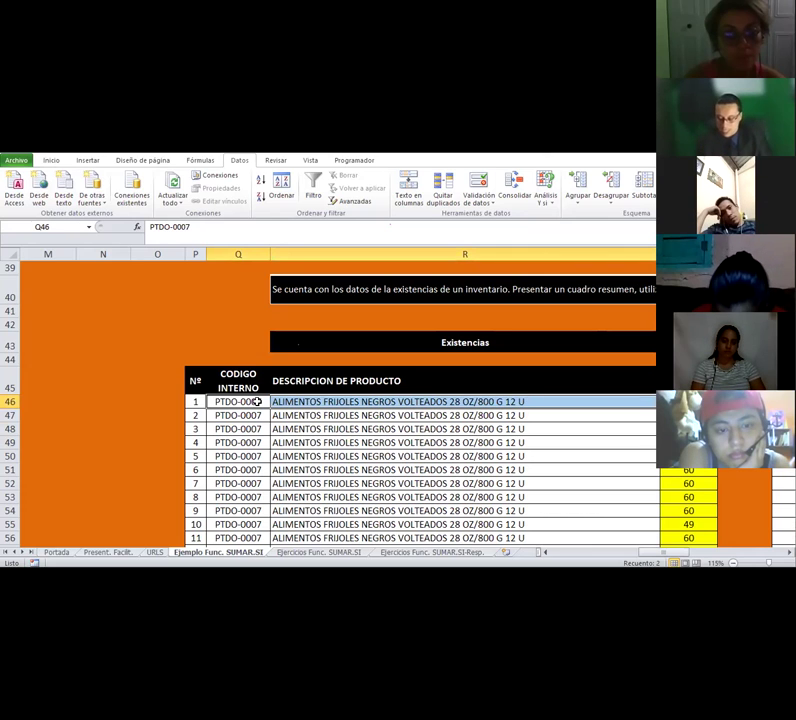
pyautogui.hotkey('ctrl', 'shift', 'Down')
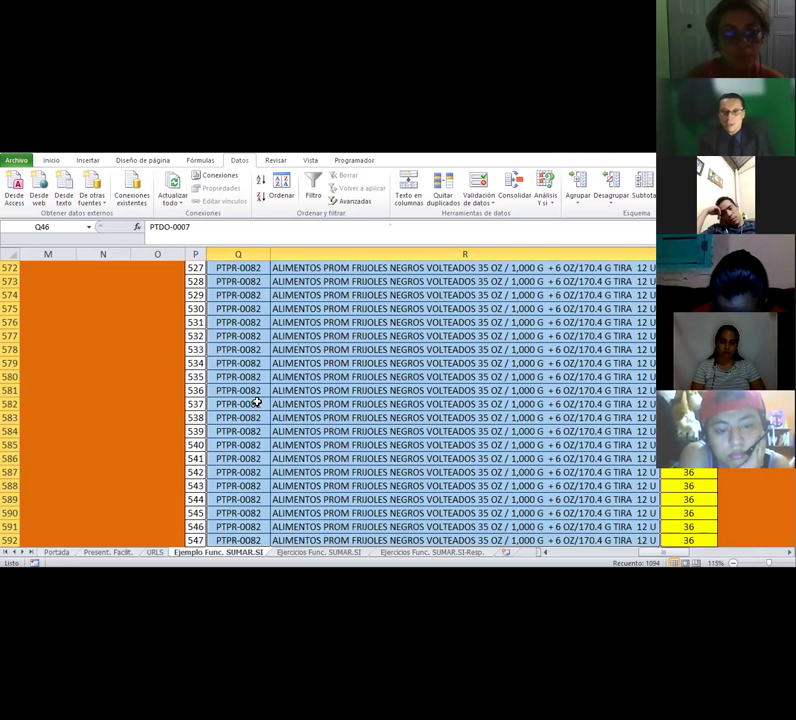
pyautogui.scroll(20, 256, 402)
pyautogui.scroll(20, 256, 402)
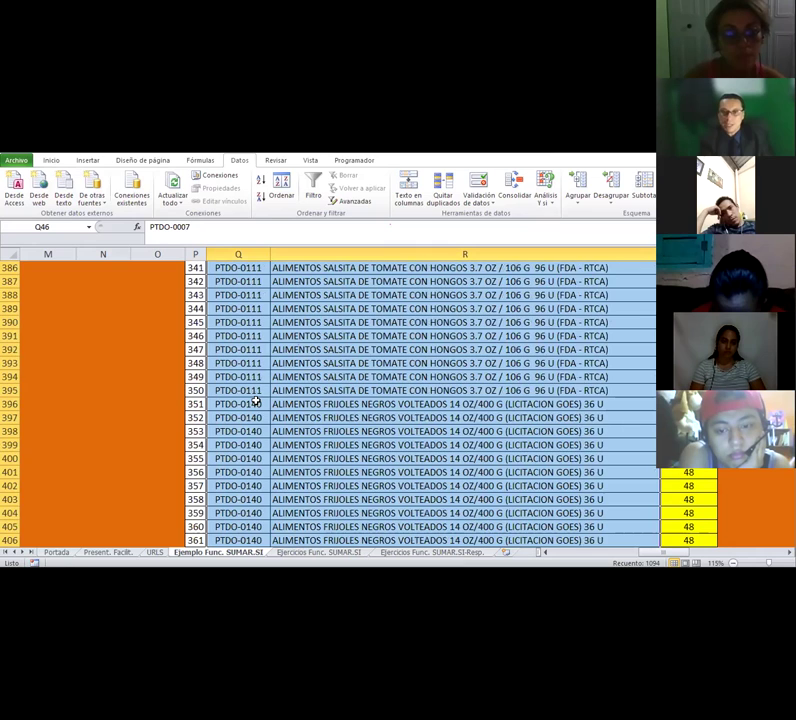
pyautogui.rightClick(257, 404)
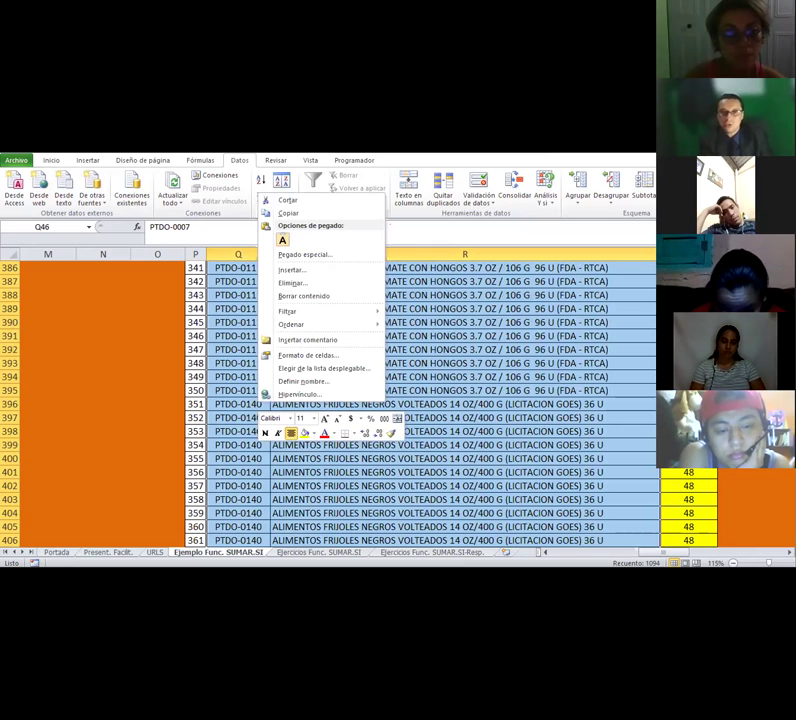
pyautogui.click(284, 553)
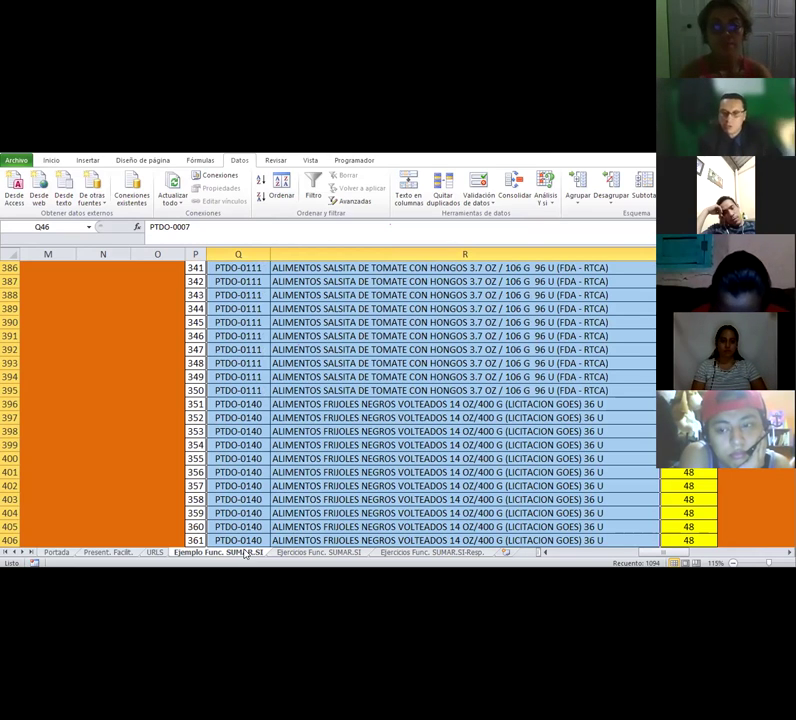
# Insert a new blank worksheet and place it directly after the Ejemplo Func. SUMAR.SI sheet.
pyautogui.rightClick(245, 552)
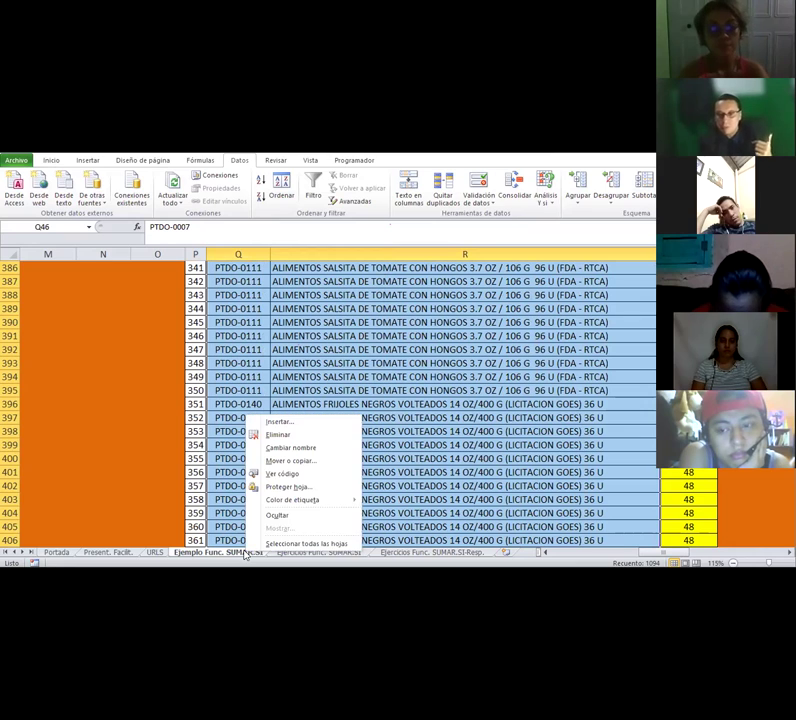
pyautogui.click(279, 421)
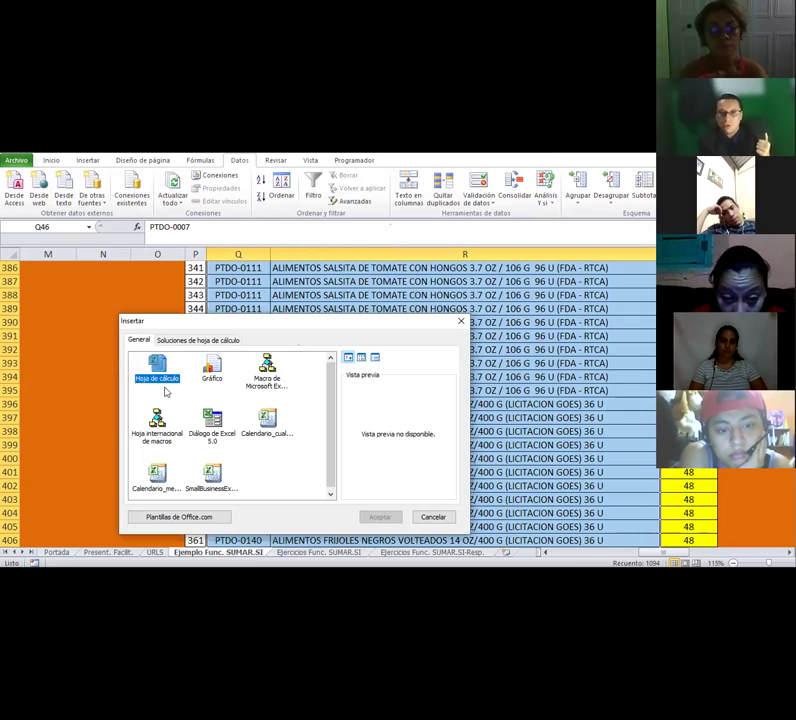
pyautogui.doubleClick(154, 373)
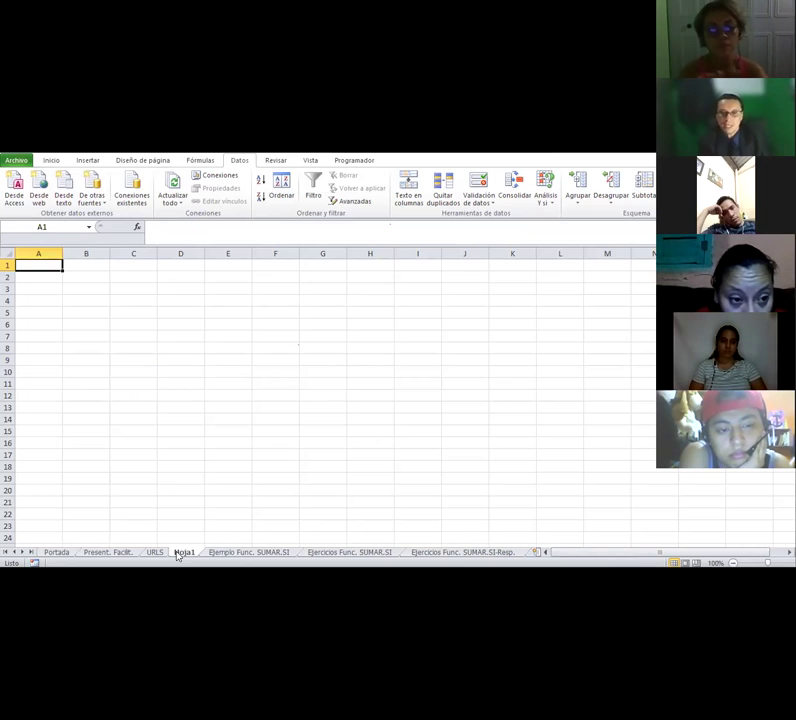
pyautogui.moveTo(308, 548); pyautogui.dragTo(243, 551)
pyautogui.click(243, 551)
# Copy the selected codes and descriptions into the new sheet at C4 as values only, and widen column D to fit the descriptions.
pyautogui.rightClick(331, 405)
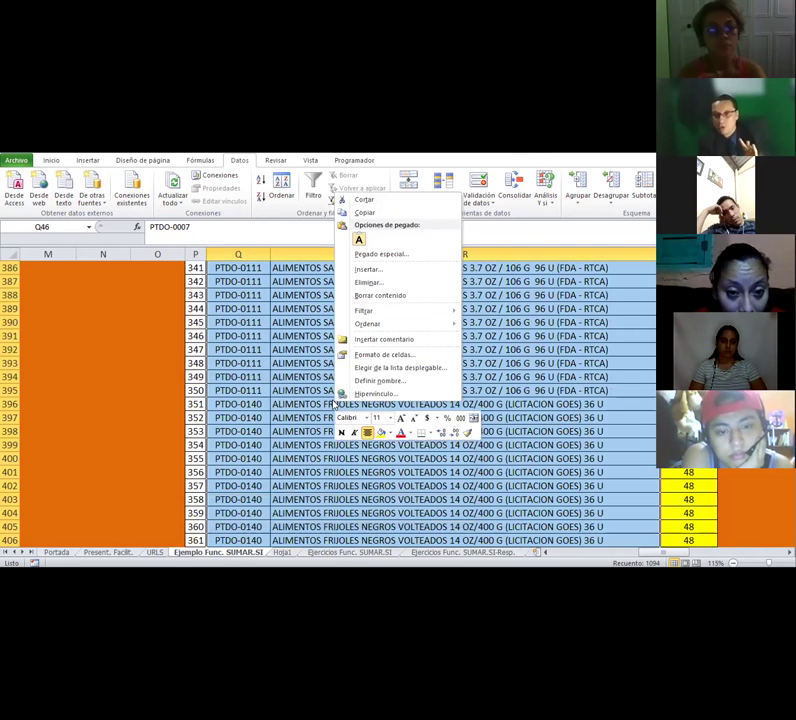
pyautogui.click(357, 212)
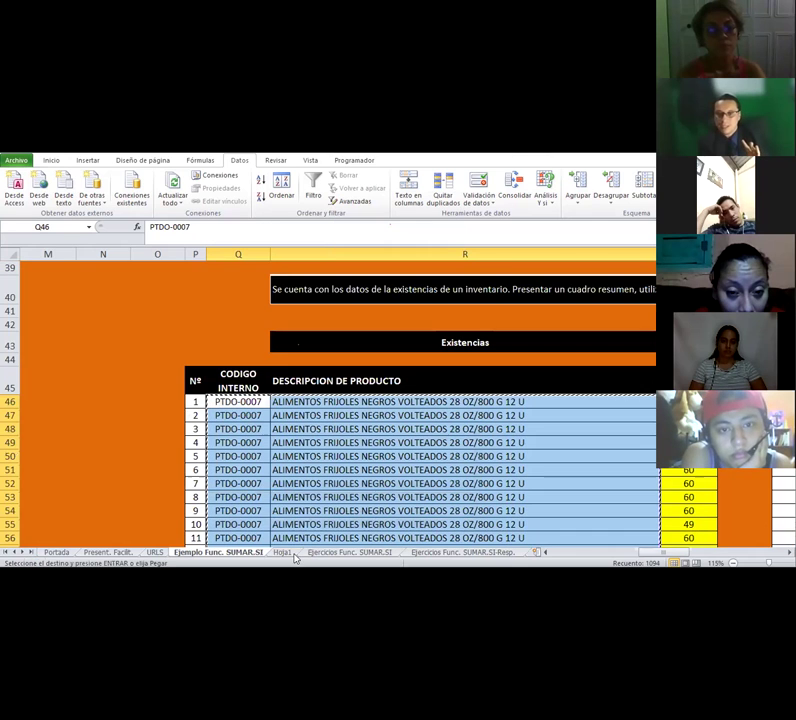
pyautogui.hotkey('ctrl', 'pagedown')
pyautogui.rightClick(143, 300)
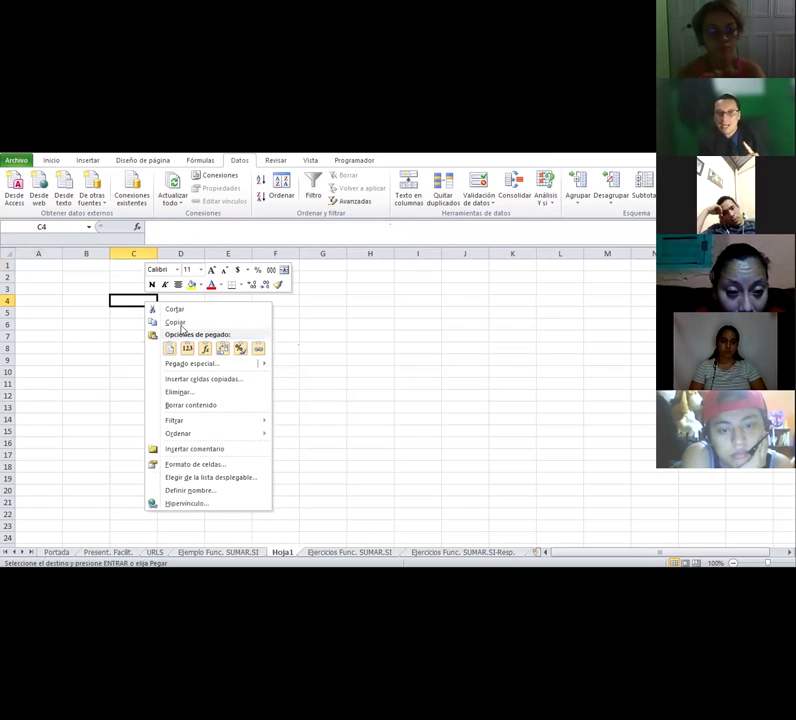
pyautogui.click(186, 347)
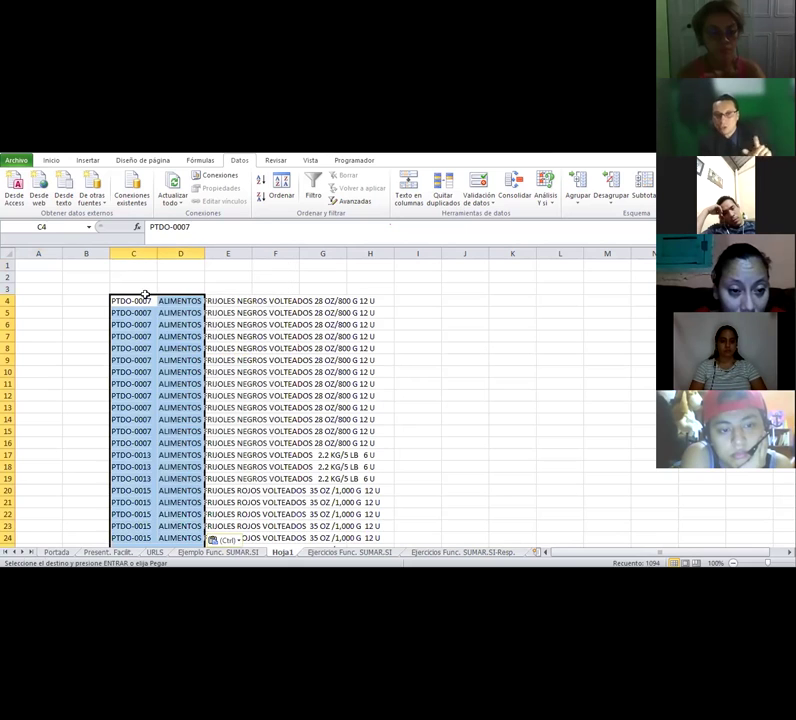
pyautogui.moveTo(206, 252); pyautogui.dragTo(495, 252)
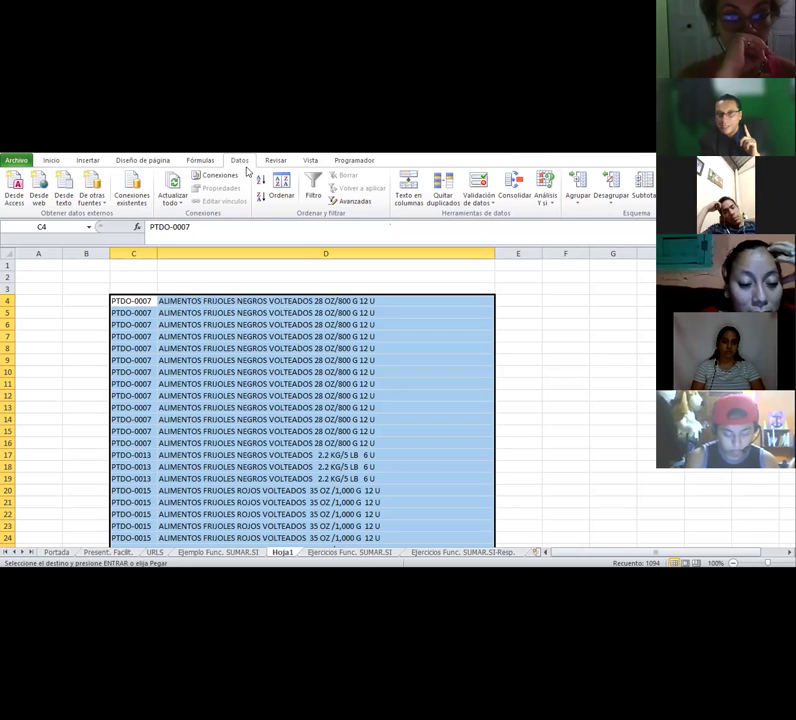
# Remove duplicates from the pasted list, comparing Columna C and Columna D and treating the data as having no headers.
pyautogui.click(443, 188)
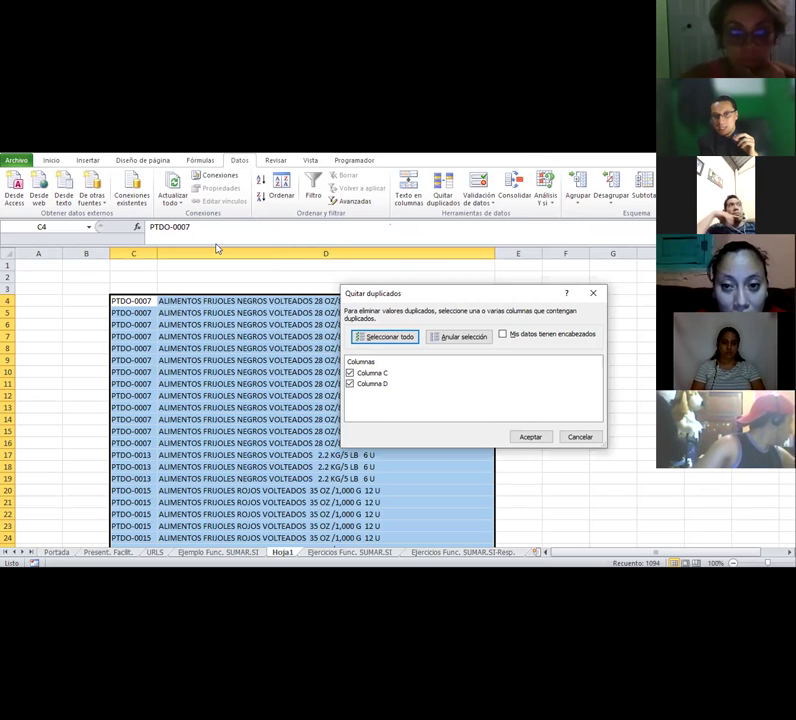
pyautogui.click(349, 384)
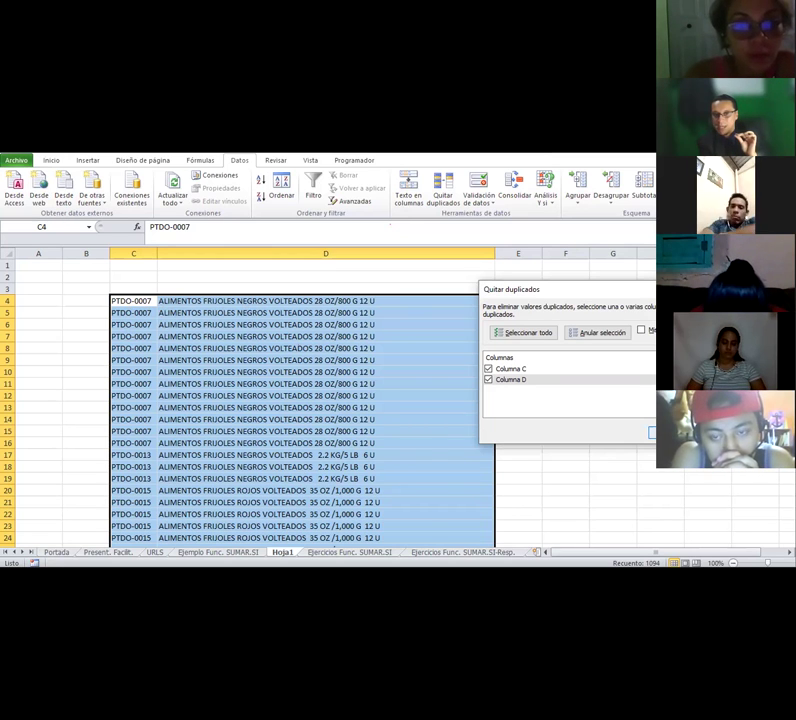
pyautogui.press('Return')
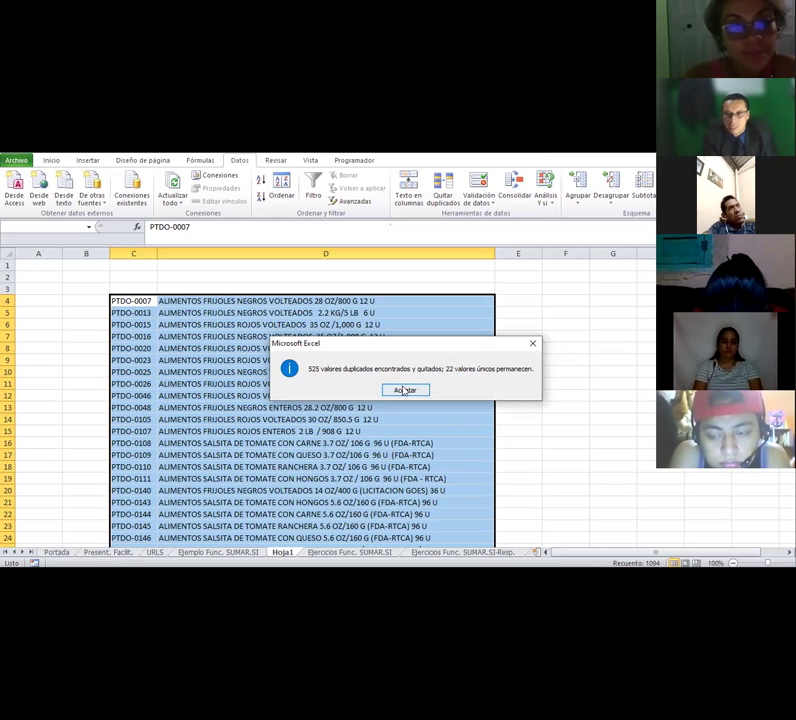
pyautogui.press('Return')
# Select the unique product codes and their descriptions, C4 to D25, and copy them.
pyautogui.moveTo(133, 302); pyautogui.dragTo(133, 443)
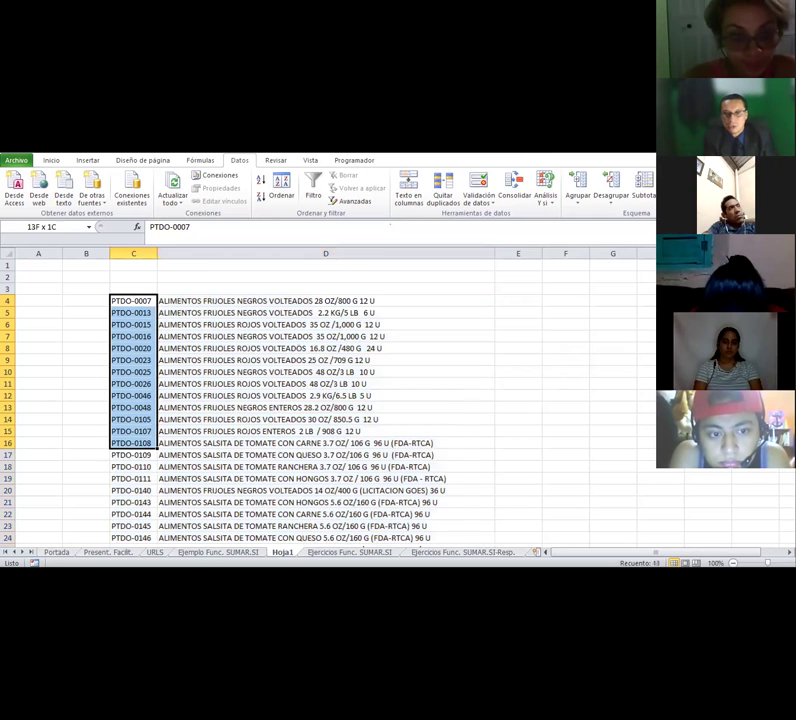
pyautogui.moveTo(120, 533); pyautogui.dragTo(123, 526)
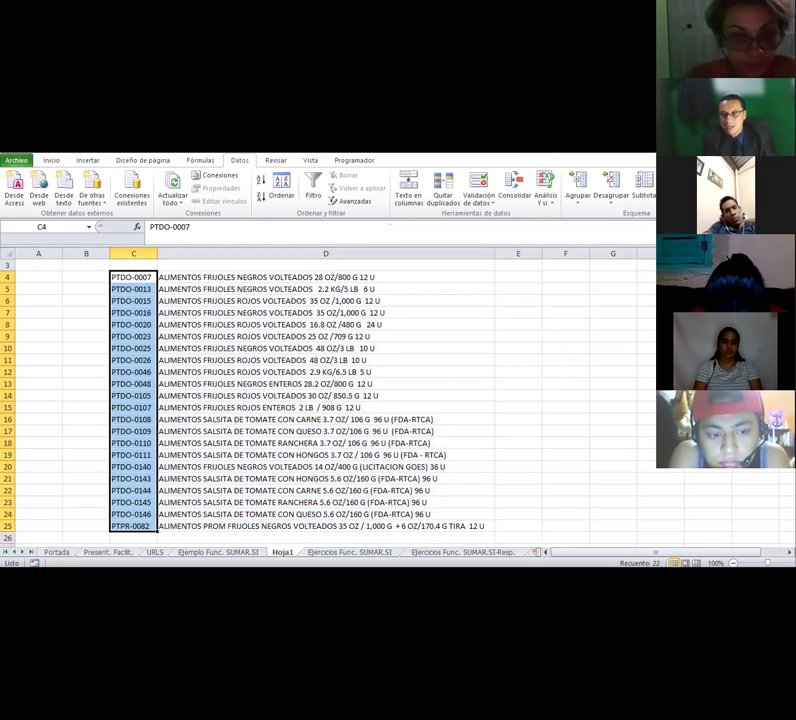
pyautogui.click(297, 396)
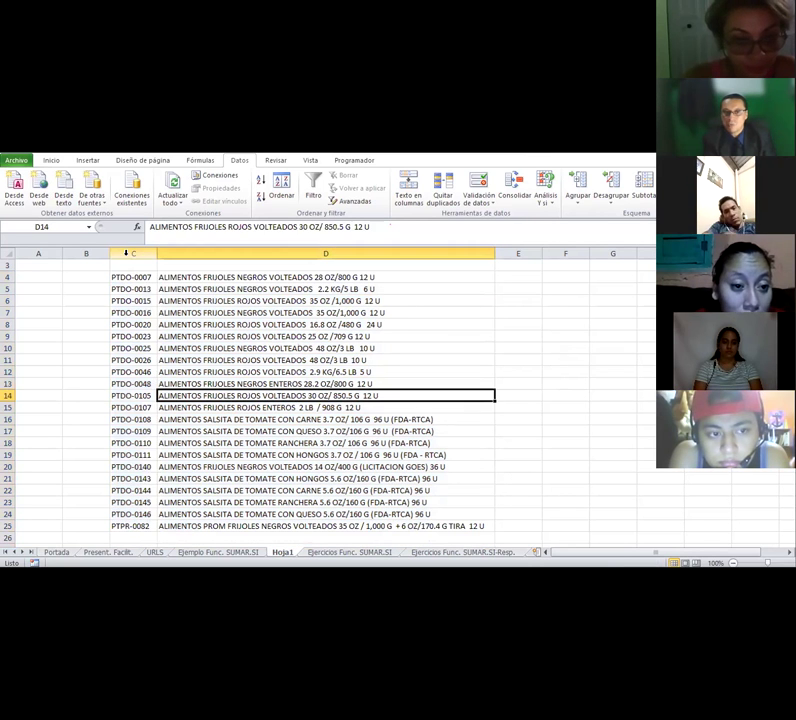
pyautogui.moveTo(128, 279); pyautogui.dragTo(295, 455)
pyautogui.moveTo(328, 516); pyautogui.dragTo(329, 520)
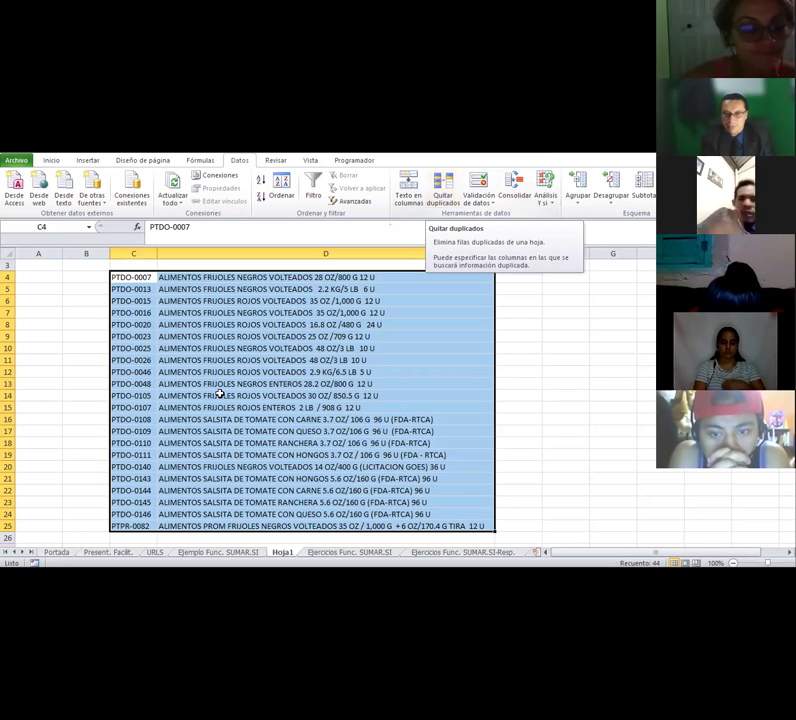
pyautogui.hotkey('ctrl', 'c')
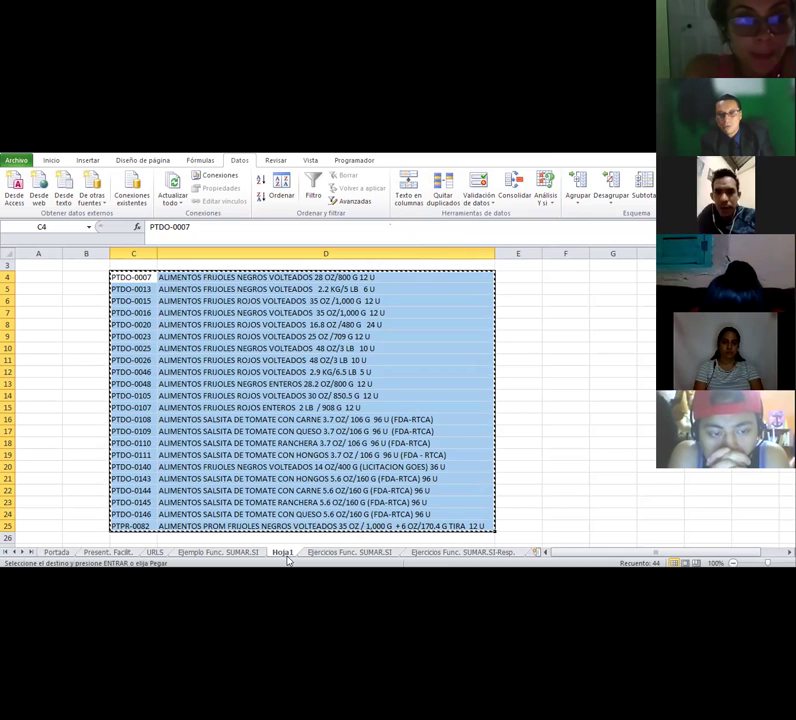
# Paste the copied unique codes and descriptions as values into the Cuadro resumen table on the Ejemplo Func. SUMAR.SI sheet, starting at V46.
pyautogui.click(245, 552)
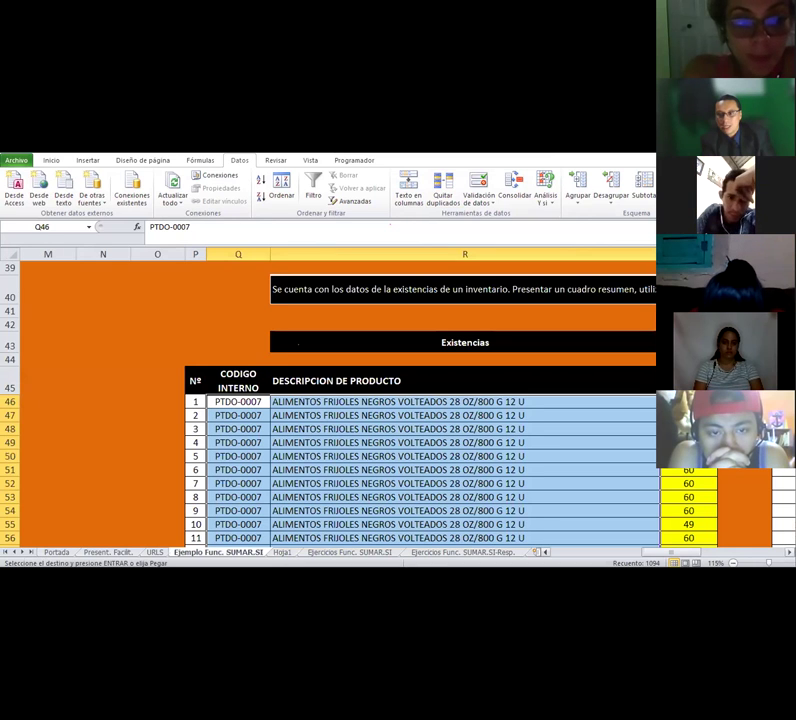
pyautogui.hscroll(3, 330, 400)
pyautogui.scroll(-2, 126, 325)
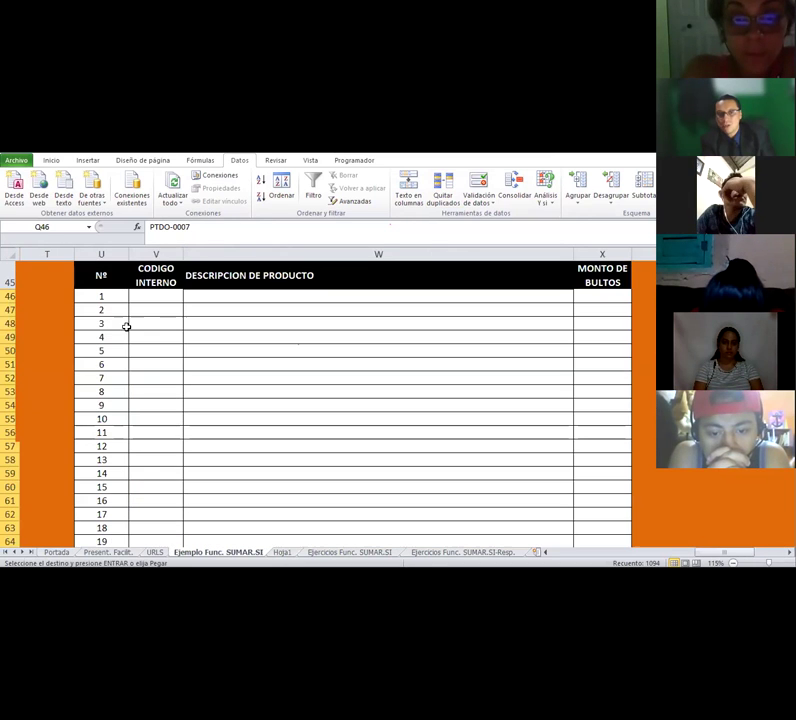
pyautogui.scroll(1, 97, 289)
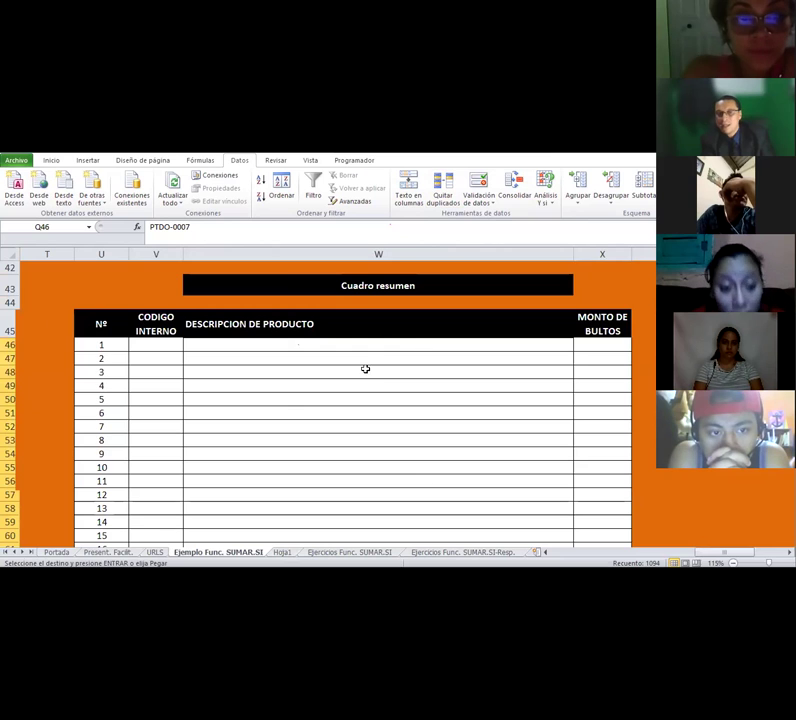
pyautogui.click(168, 343)
pyautogui.rightClick(169, 345)
pyautogui.click(211, 392)
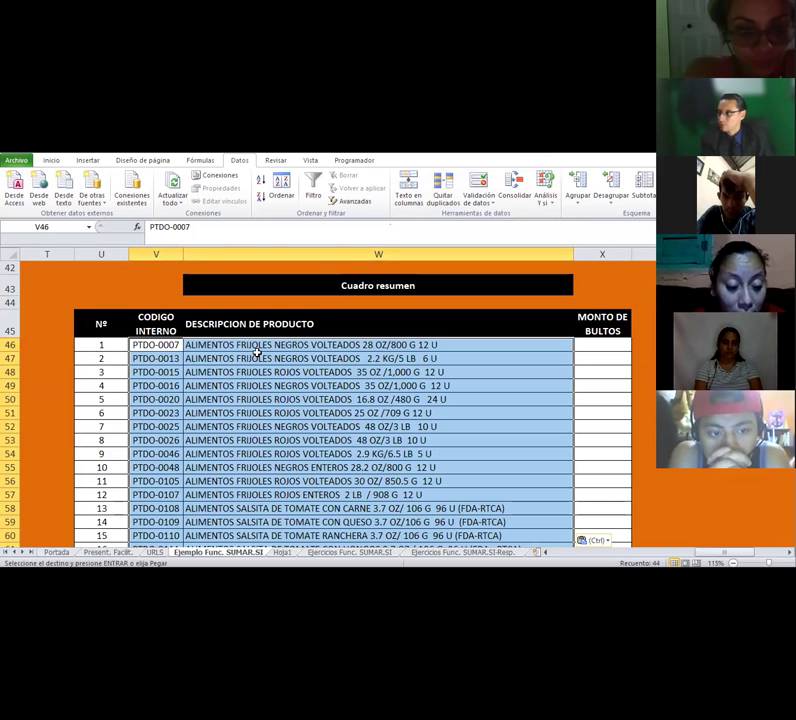
pyautogui.scroll(-3, 257, 352)
pyautogui.scroll(3, 257, 352)
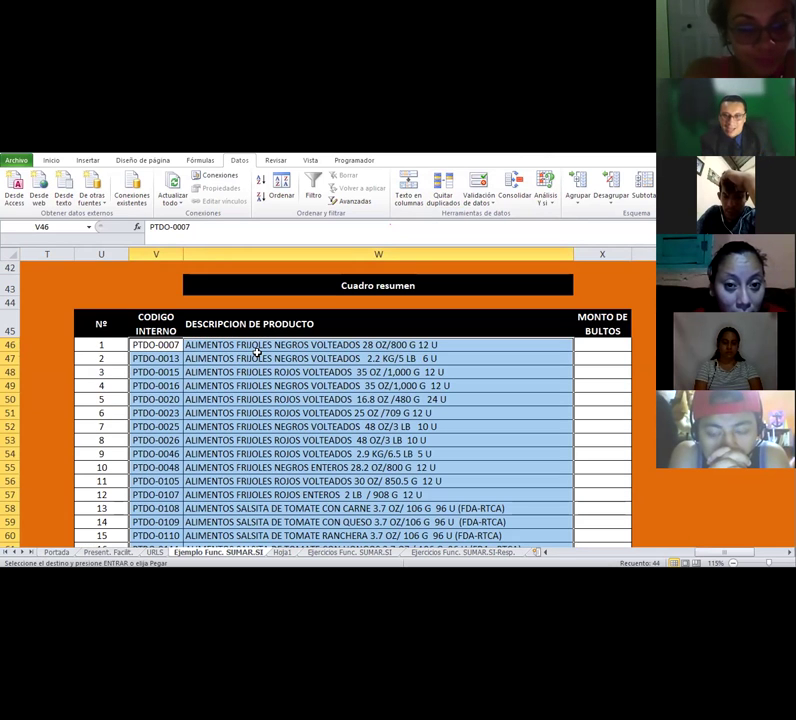
pyautogui.click(257, 355)
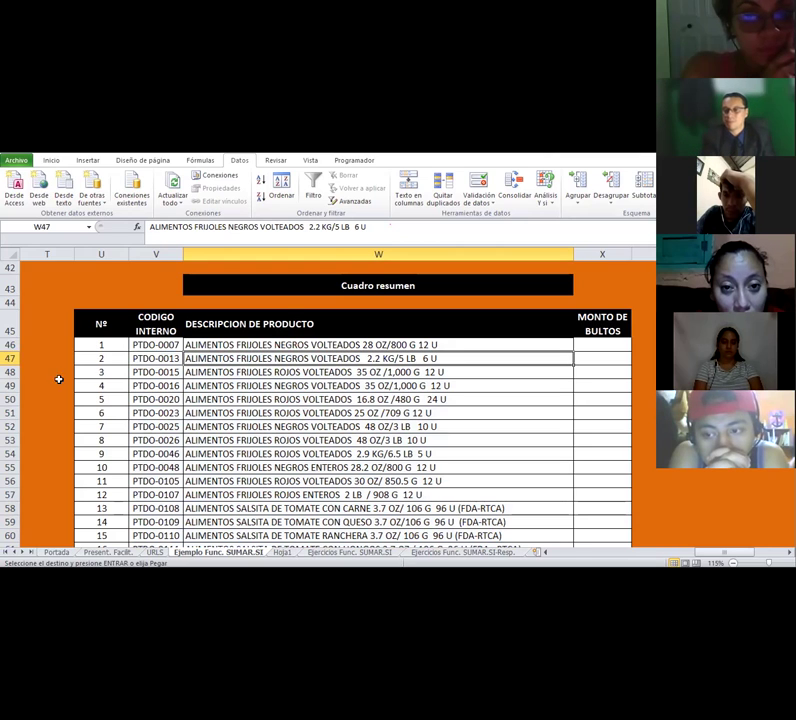
# Start a SUMAR.SI function in X46 under MONTO DE BULTOS and set its Criterio to the first summary code, V46.
pyautogui.click(603, 344)
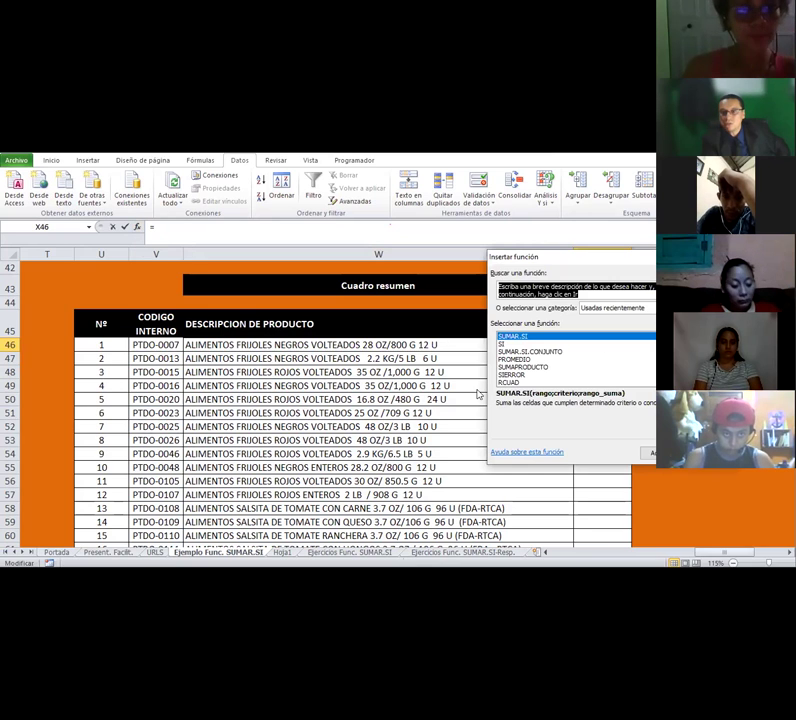
pyautogui.doubleClick(514, 336)
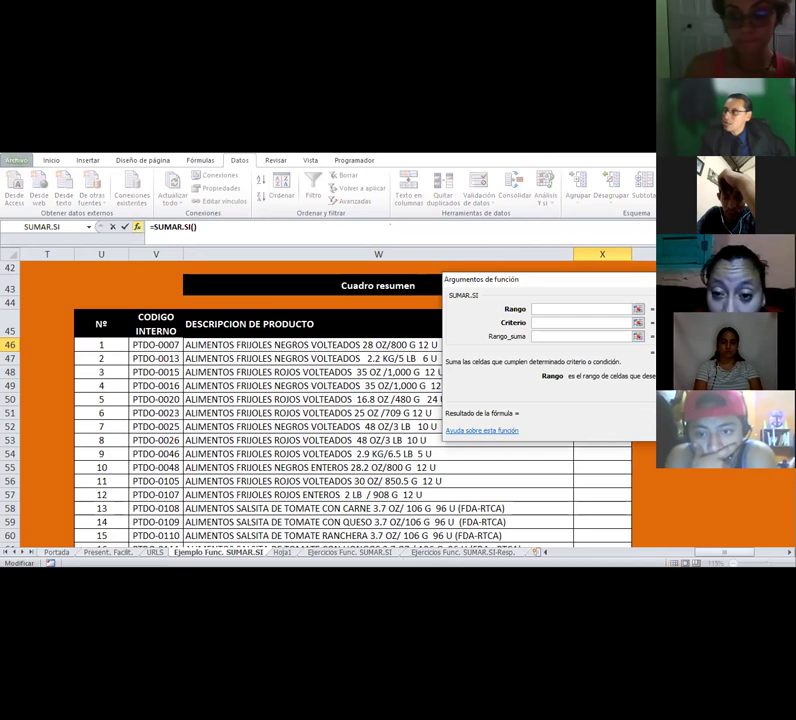
pyautogui.moveTo(334, 570)
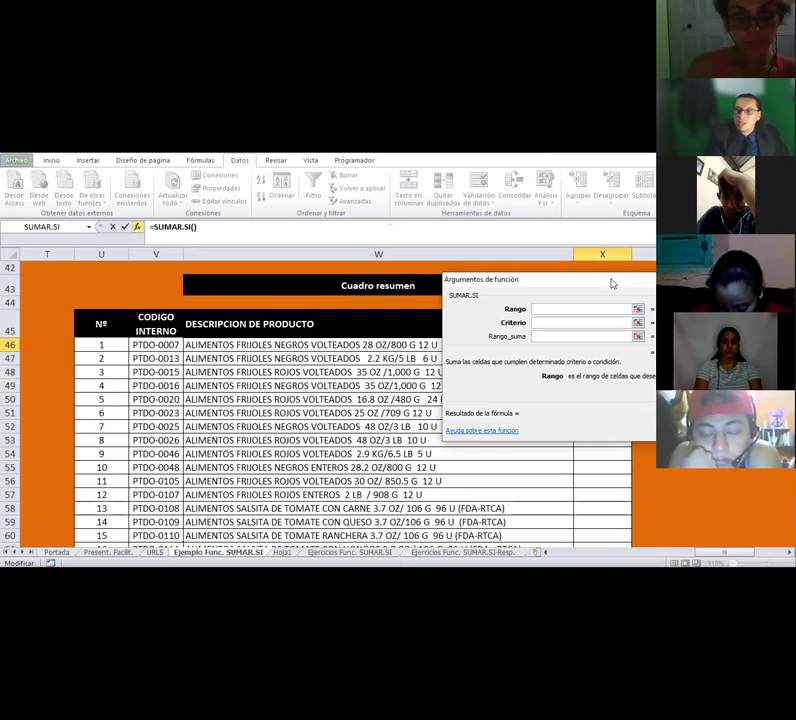
pyautogui.click(540, 322)
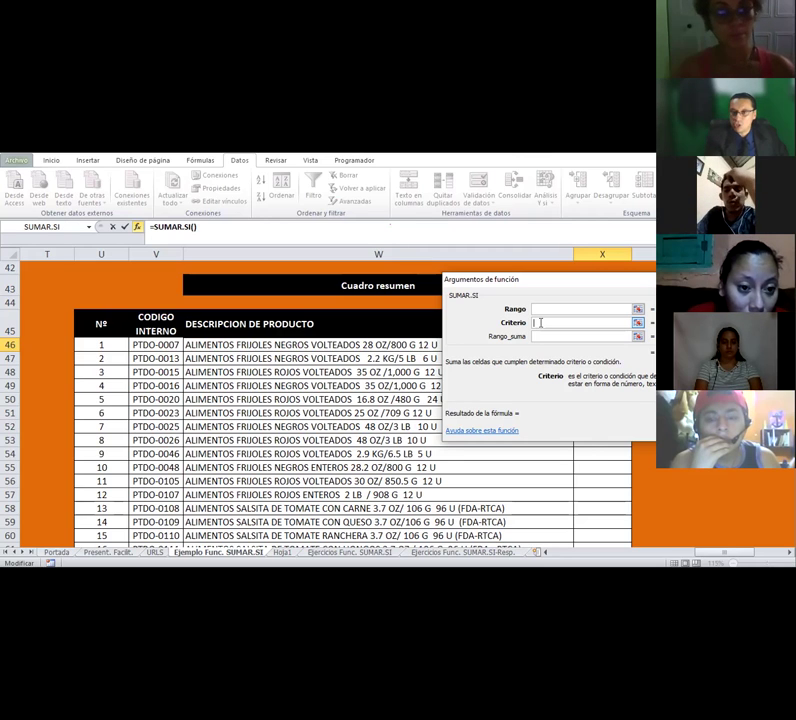
pyautogui.click(174, 345)
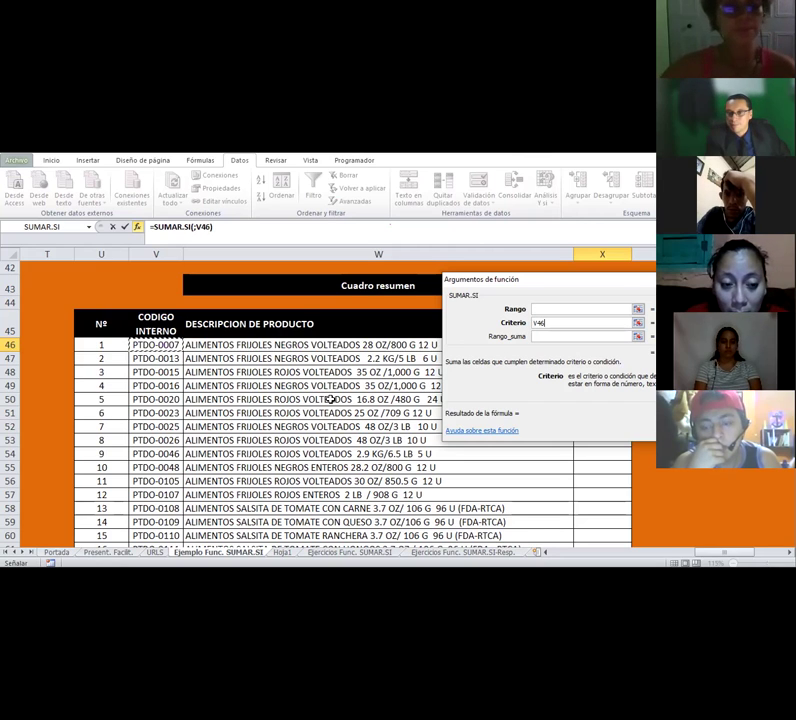
# Set the Rango argument to the first two internal codes in the Existencias table as the absolute reference $Q$46:$Q$47.
pyautogui.click(538, 308)
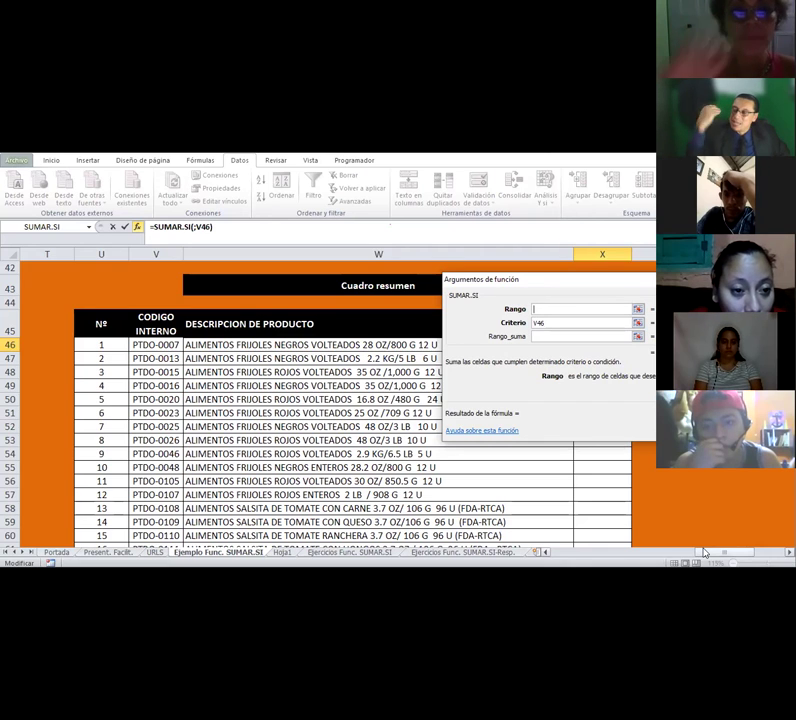
pyautogui.moveTo(704, 551); pyautogui.dragTo(643, 543)
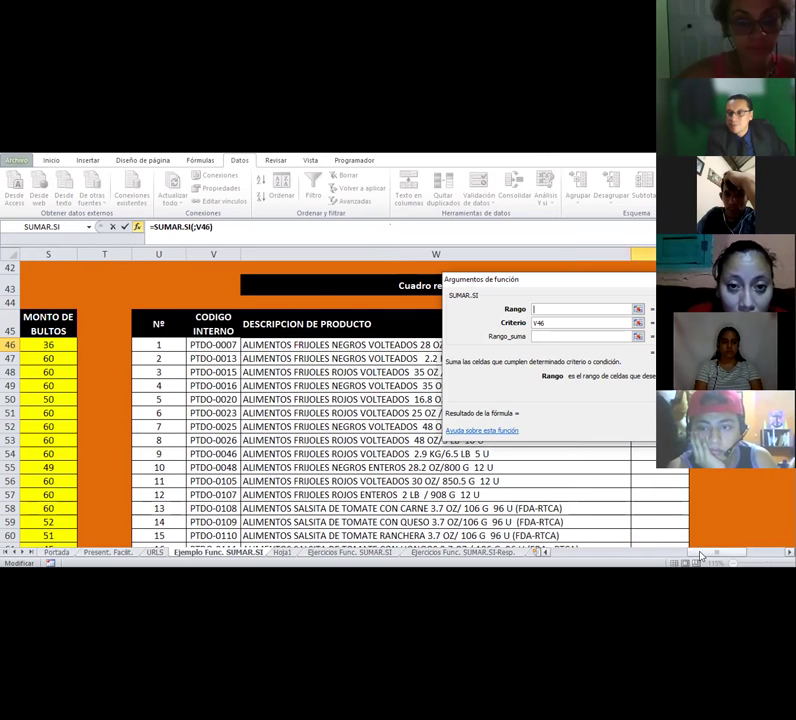
pyautogui.click(643, 552)
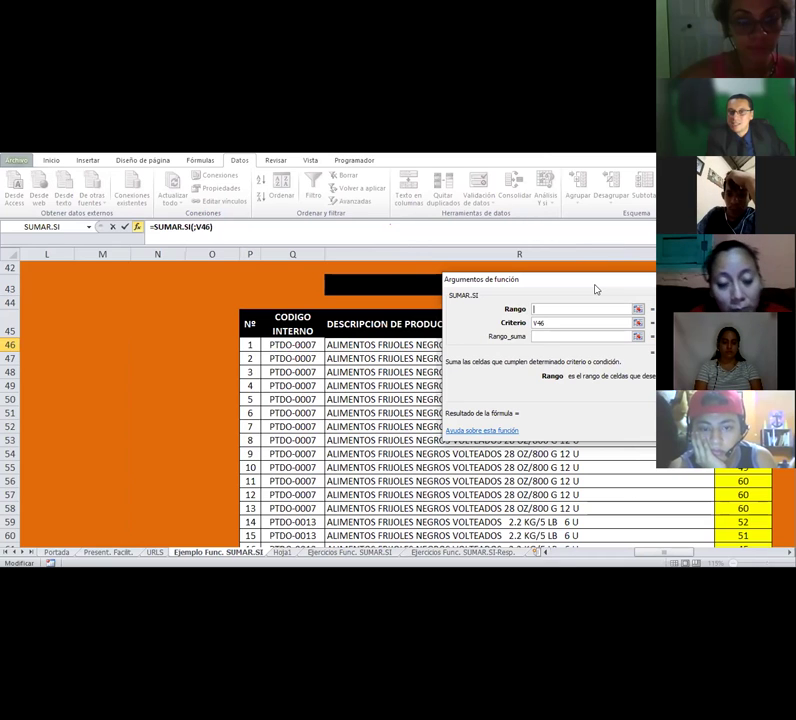
pyautogui.moveTo(595, 289); pyautogui.dragTo(165, 185)
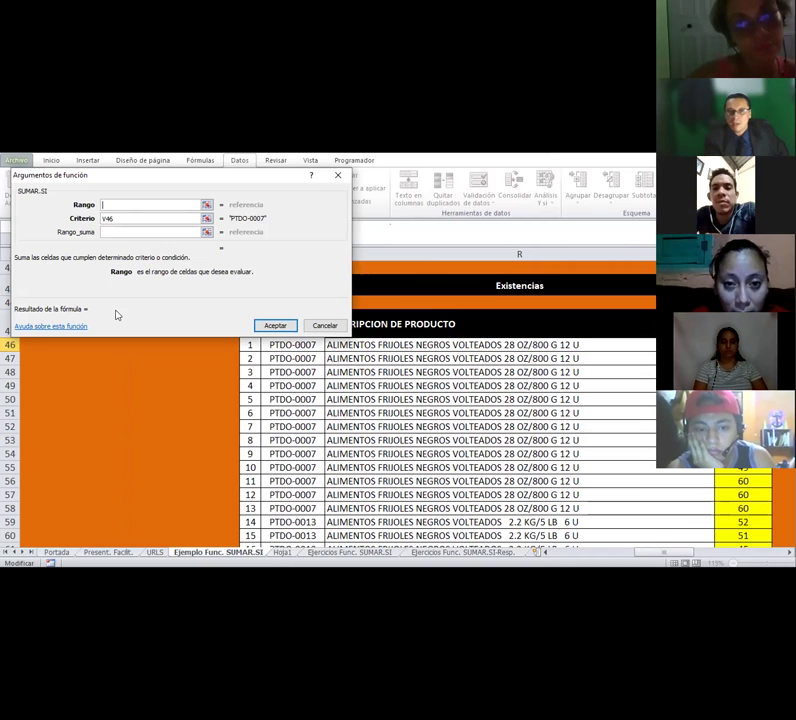
pyautogui.click(110, 204)
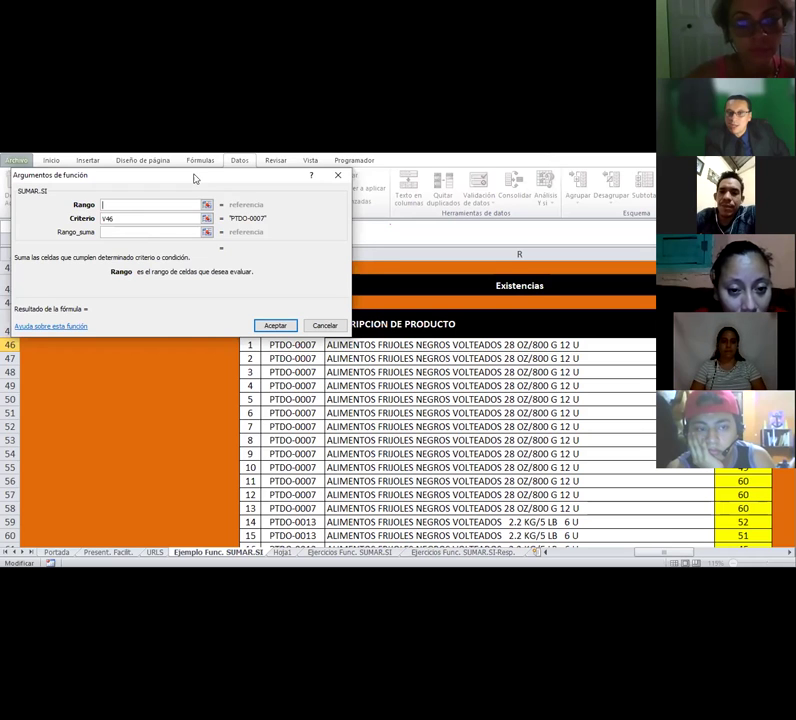
pyautogui.moveTo(195, 178); pyautogui.dragTo(293, 243)
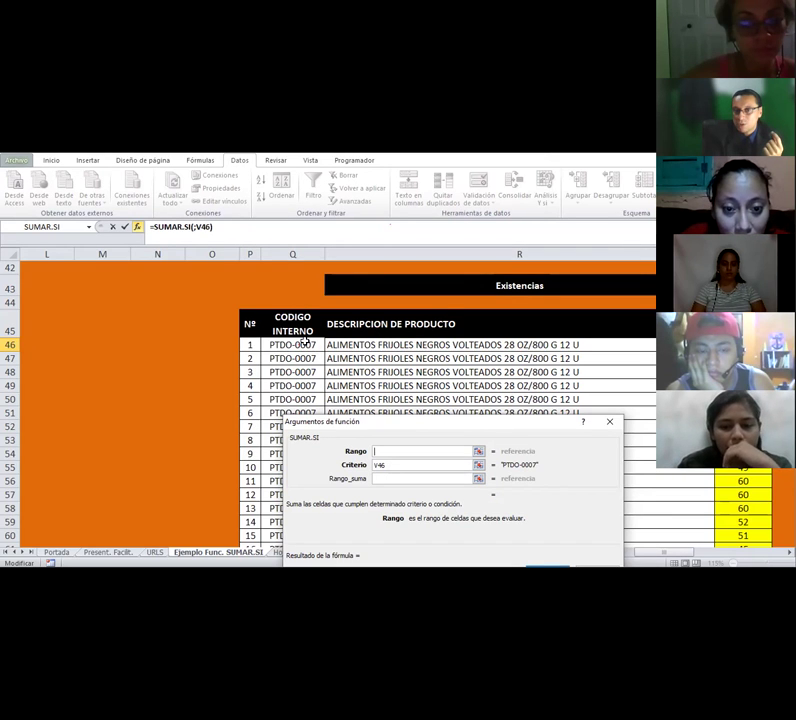
pyautogui.moveTo(304, 344); pyautogui.dragTo(308, 360)
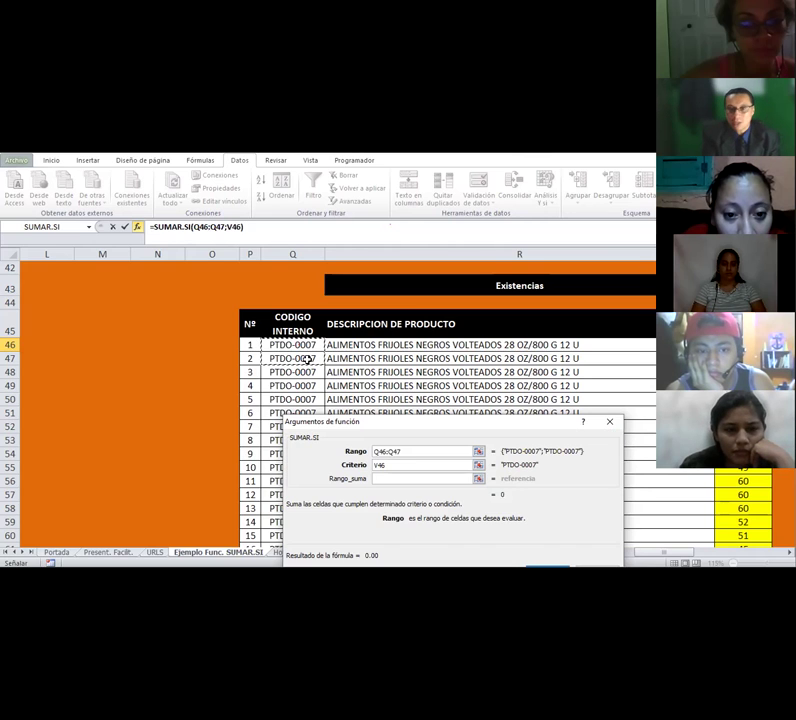
pyautogui.press('F4')
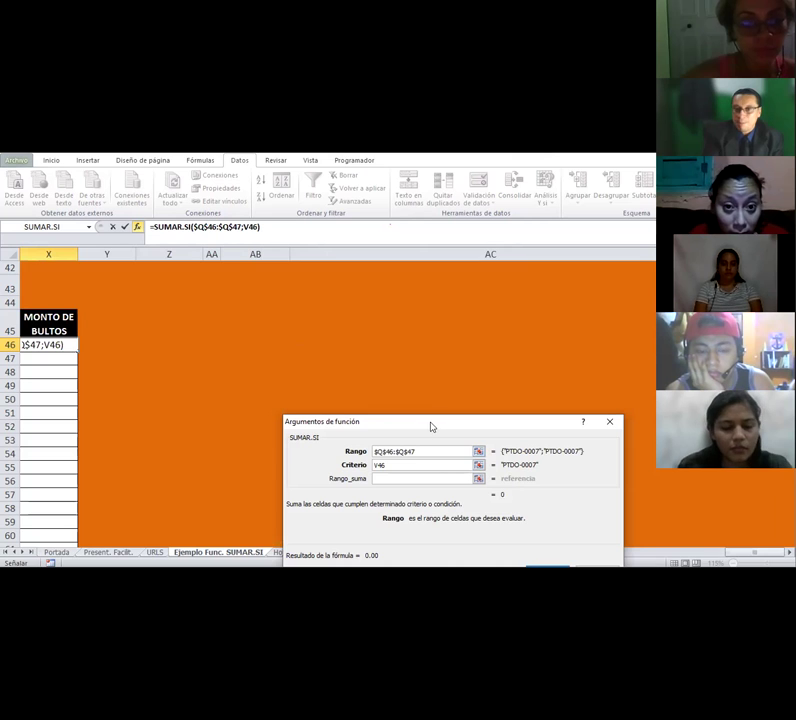
# Extend the Rango argument down to row 10000 so that it reads $Q$46:$Q$10000.
pyautogui.moveTo(352, 297); pyautogui.dragTo(352, 297)
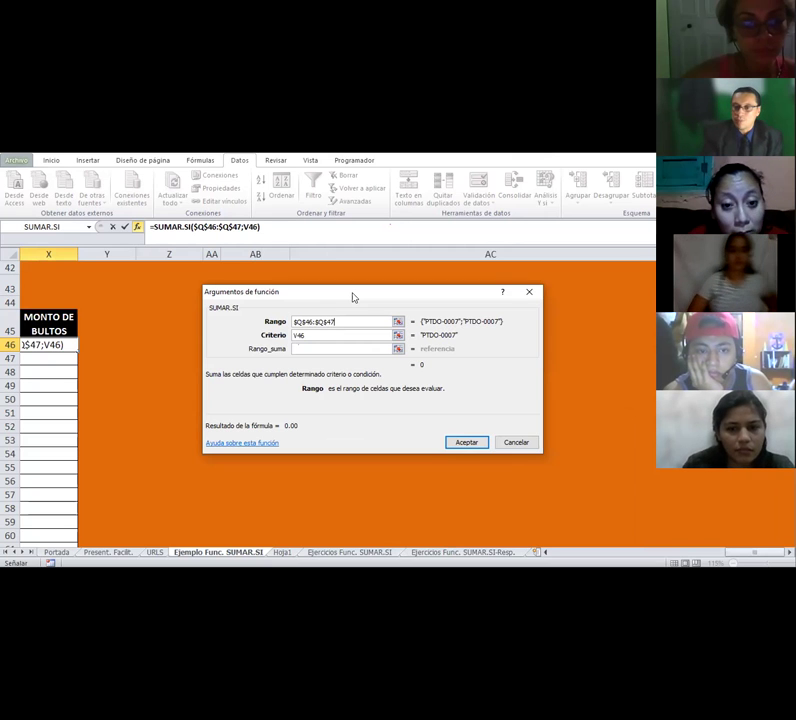
pyautogui.hscroll(-1, 666, 540)
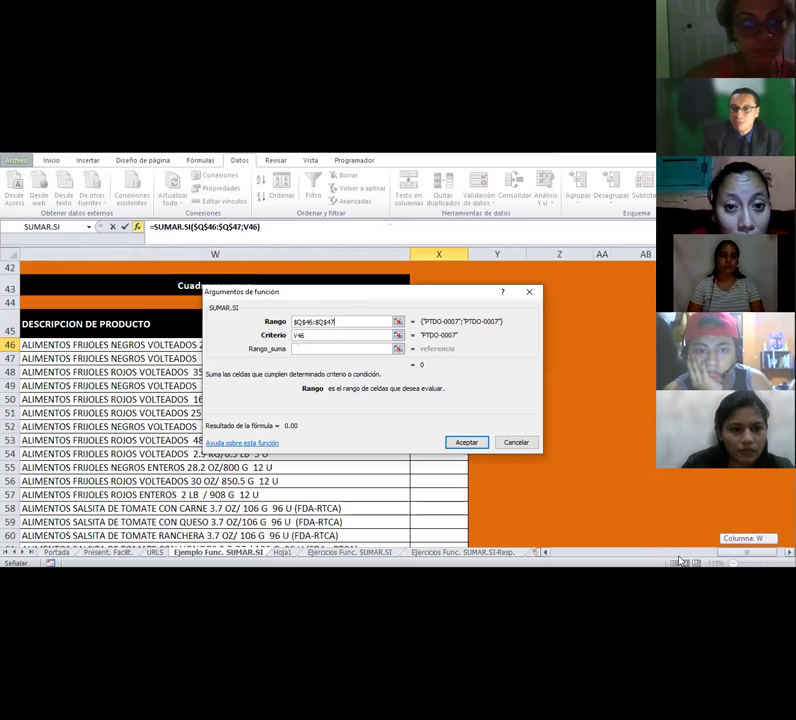
pyautogui.hscroll(-3, 160, 445)
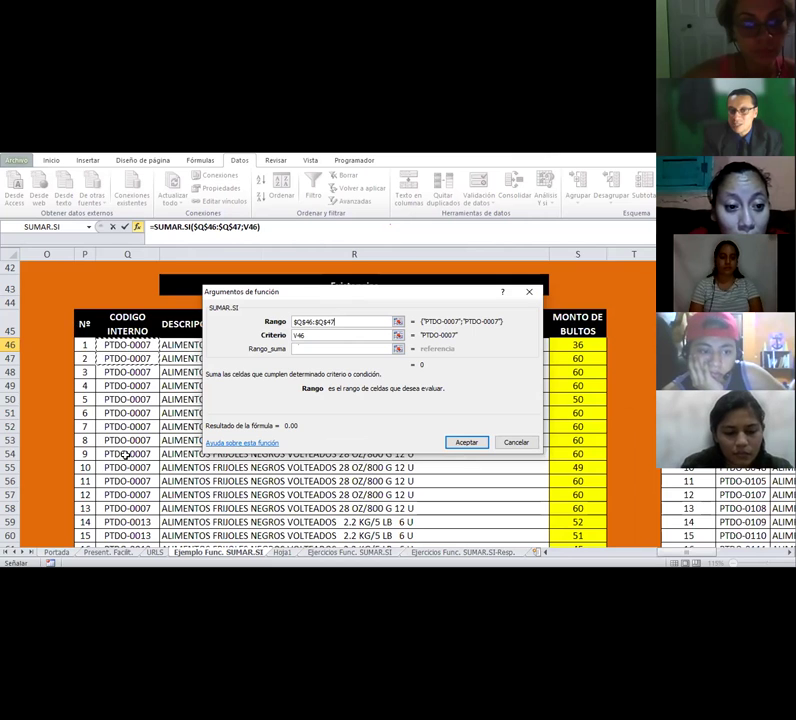
pyautogui.scroll(-20, 122, 455)
pyautogui.scroll(-20, 118, 460)
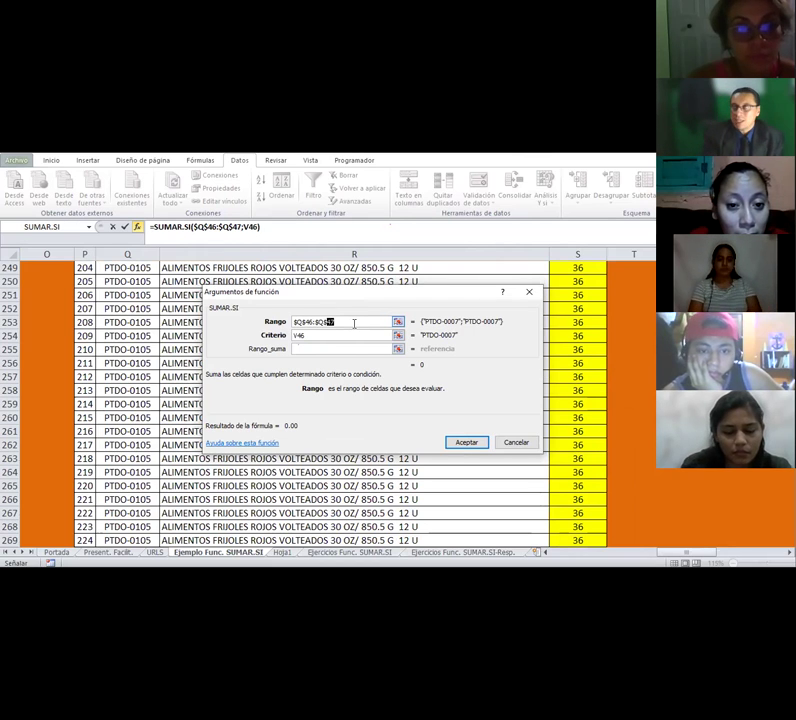
pyautogui.press('F2')
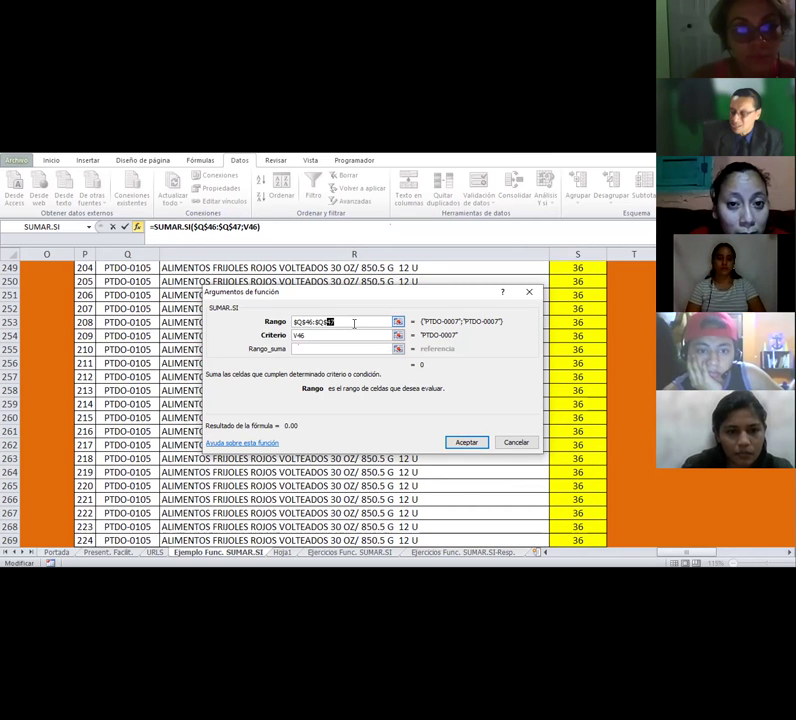
pyautogui.write('10')
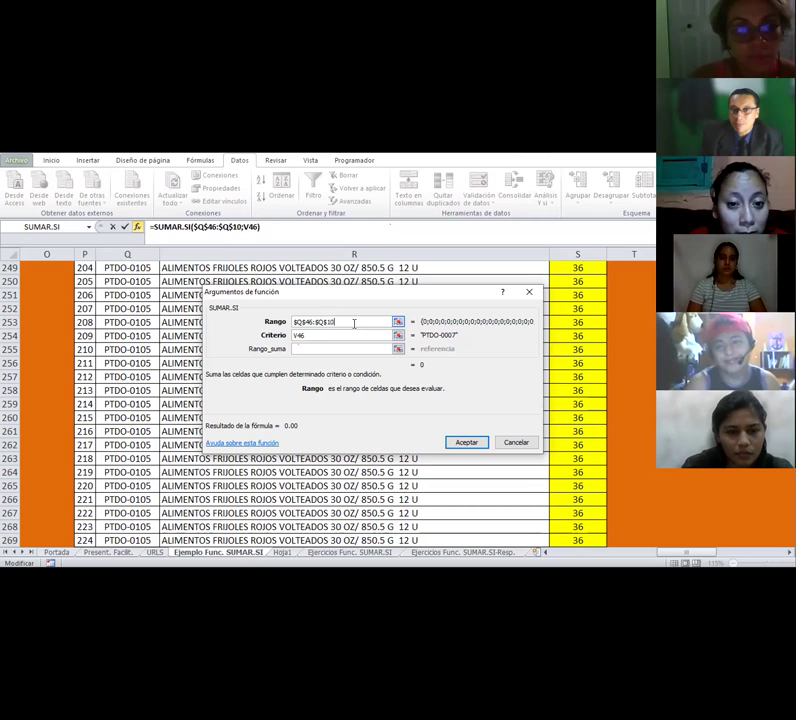
pyautogui.write('000')
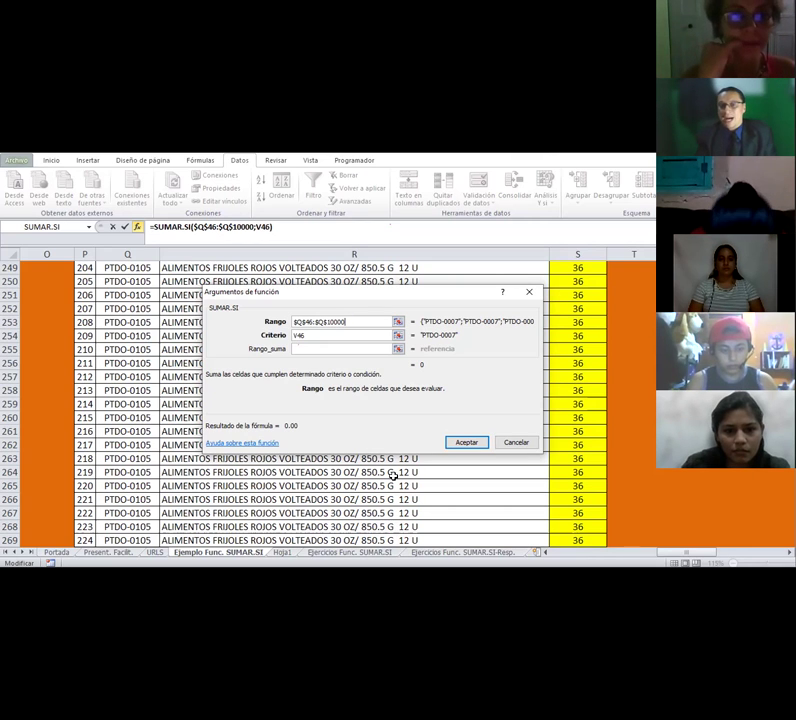
# Set Rango_suma to the absolute range $S$46:$S$10000 from the Existencias MONTO DE BULTOS column and accept the function.
pyautogui.scroll(8, 629, 361)
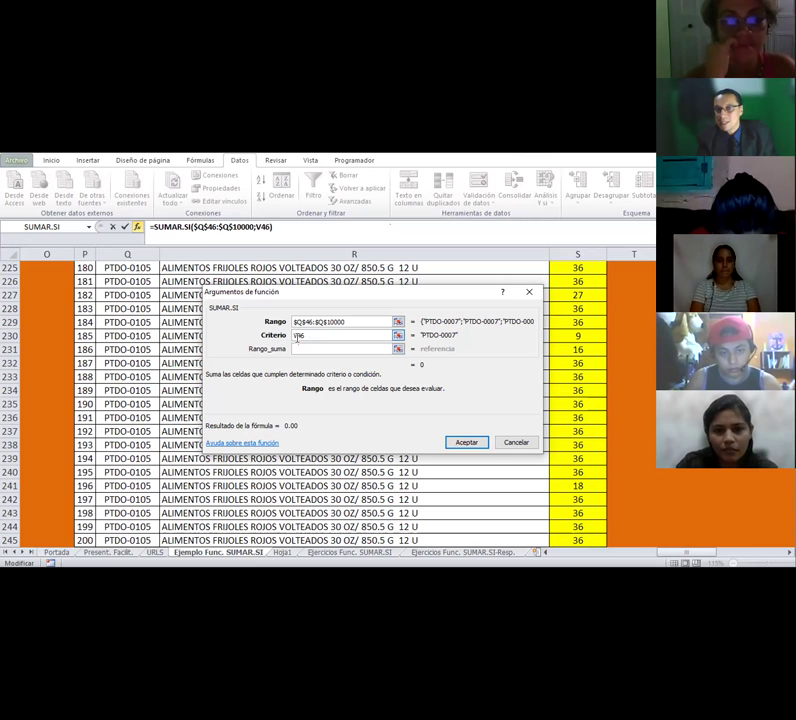
pyautogui.click(313, 349)
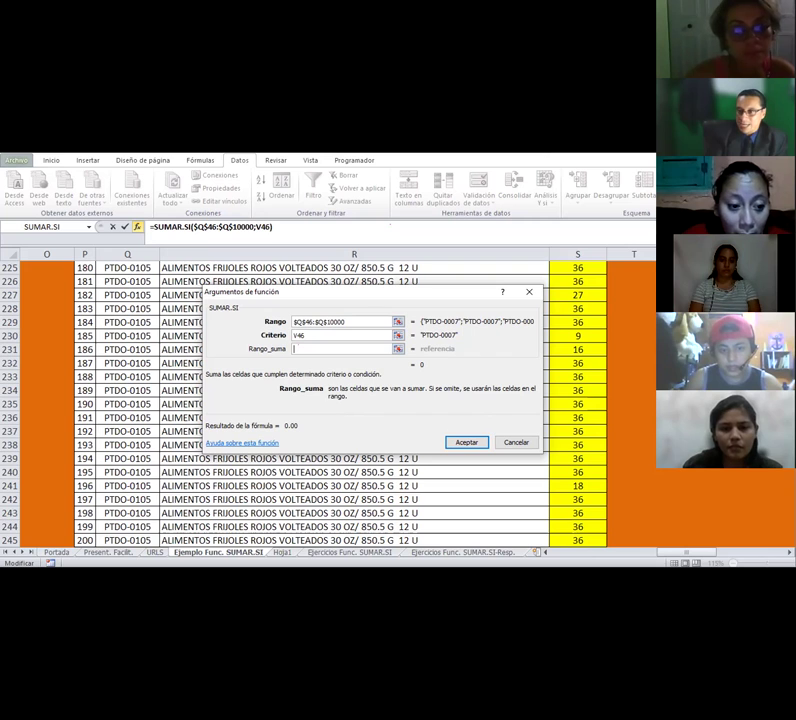
pyautogui.scroll(20, 330, 400)
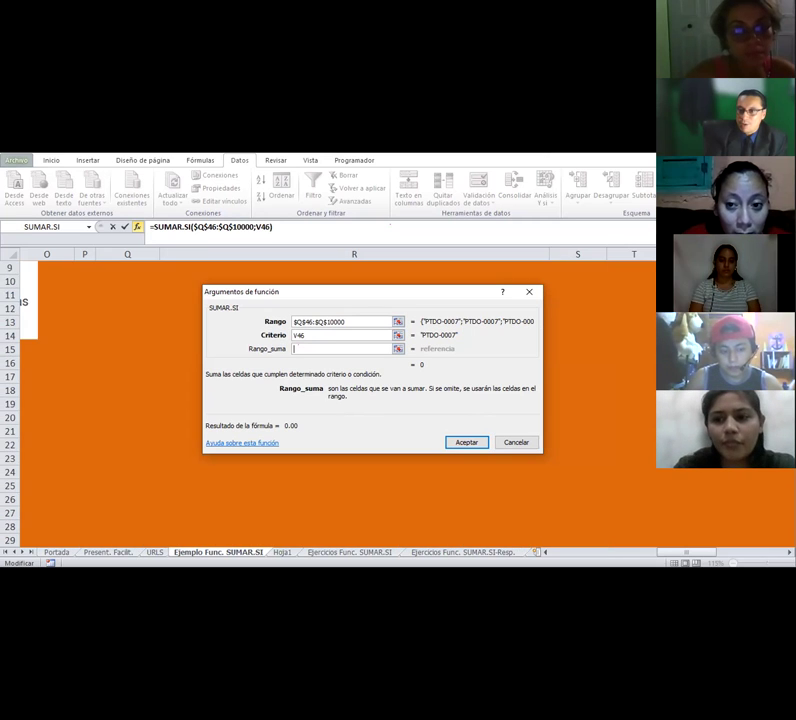
pyautogui.scroll(-10, 580, 410)
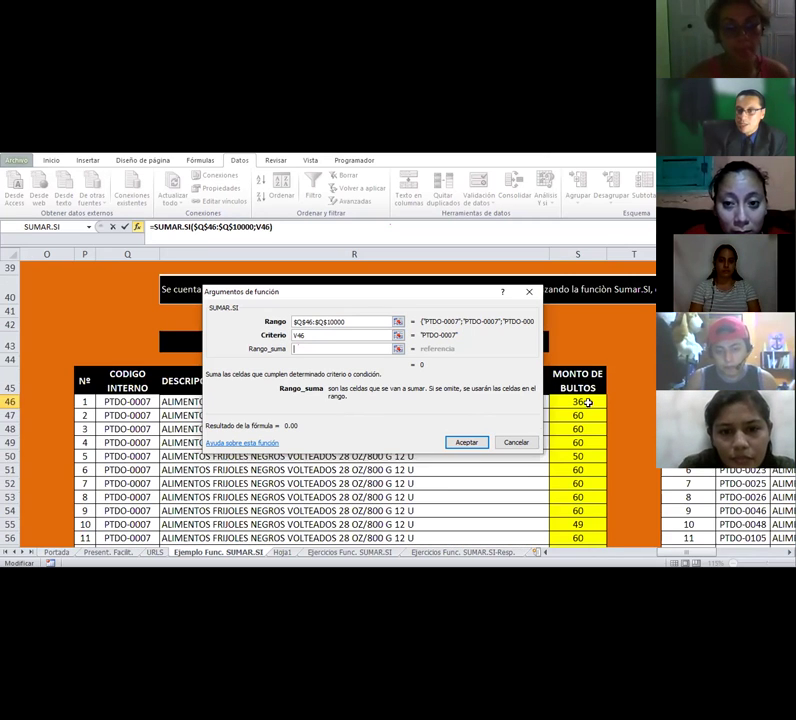
pyautogui.moveTo(588, 402); pyautogui.dragTo(590, 414)
pyautogui.press('F4')
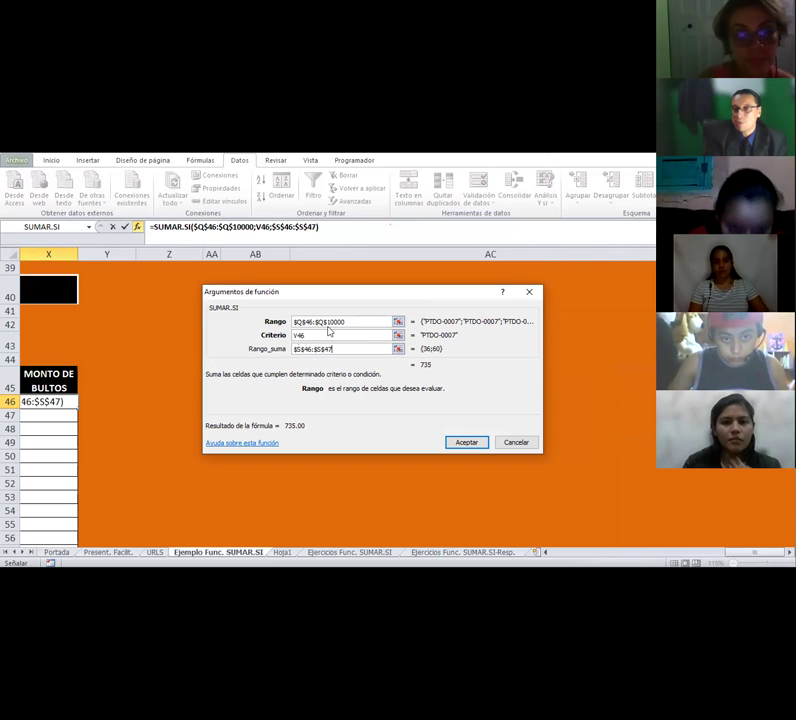
pyautogui.doubleClick(330, 348)
pyautogui.write('10')
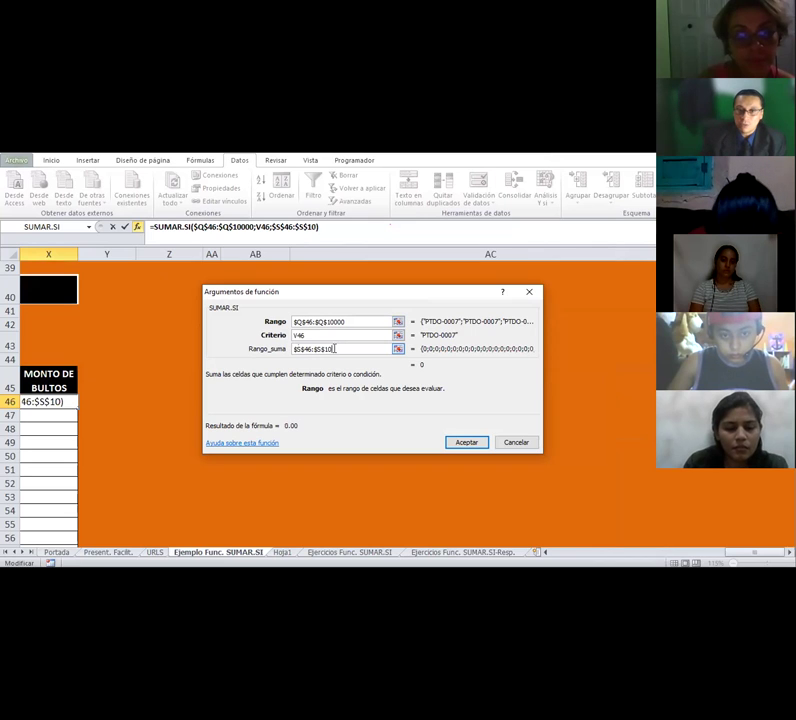
pyautogui.write('000')
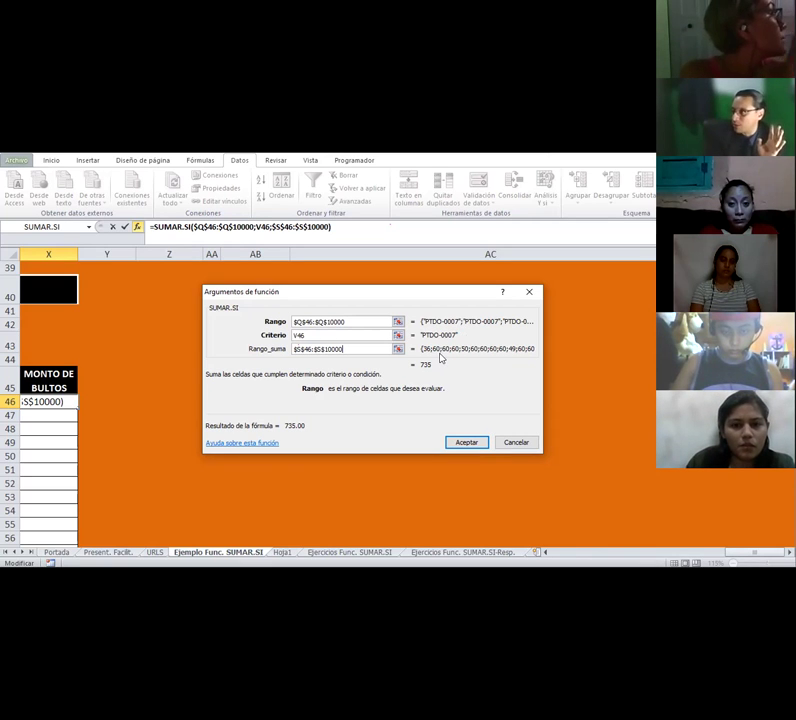
pyautogui.click(452, 442)
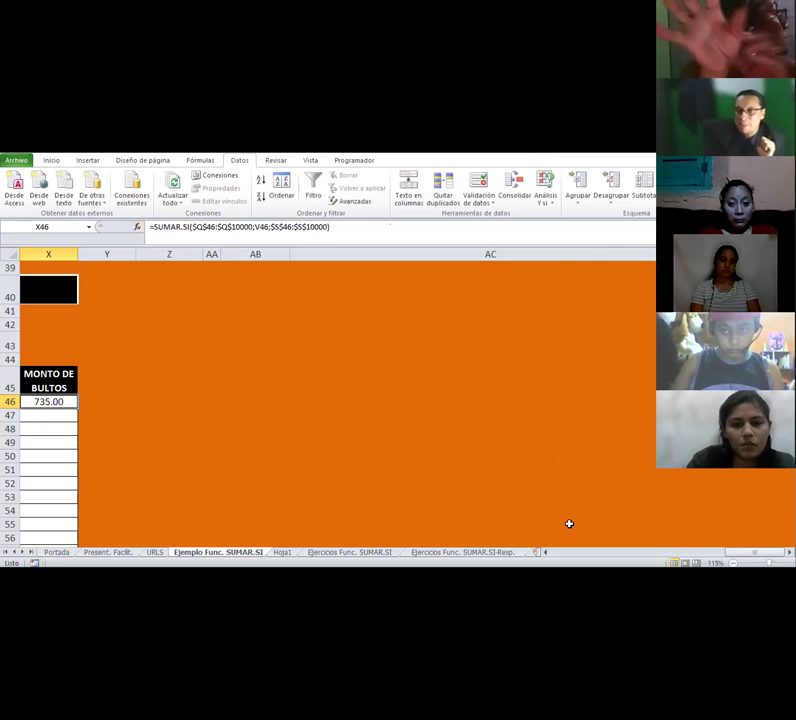
pyautogui.moveTo(727, 556); pyautogui.dragTo(711, 554)
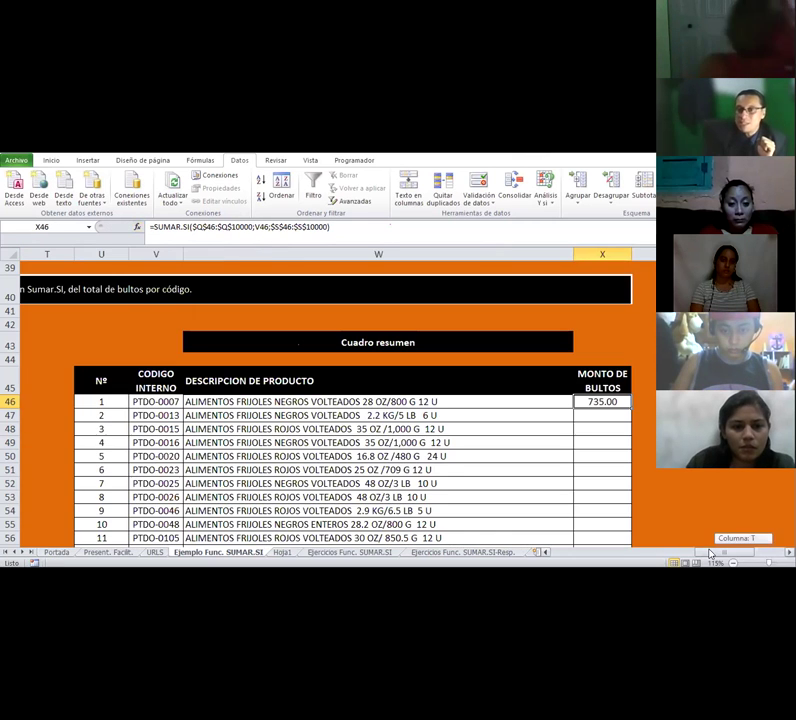
# Review the first row of the Cuadro resumen and its SUMAR.SI formula in X46.
pyautogui.moveTo(213, 401); pyautogui.dragTo(645, 402)
pyautogui.click(427, 481)
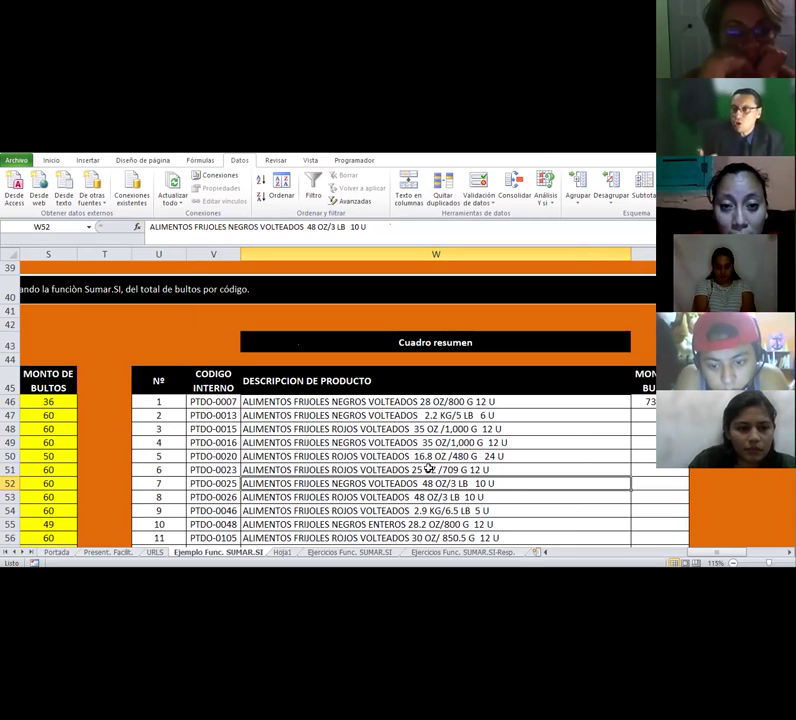
pyautogui.click(645, 402)
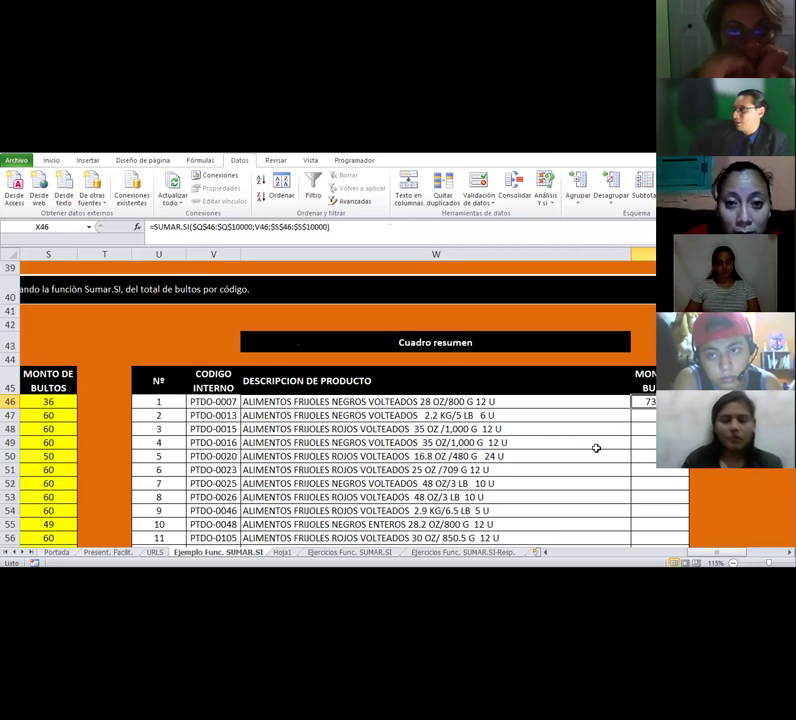
# Select the Existencias package amounts for code PTDO-0007, S46:S58, and compare their sum with the SUMAR.SI result in X46.
pyautogui.click(546, 557)
pyautogui.click(546, 557)
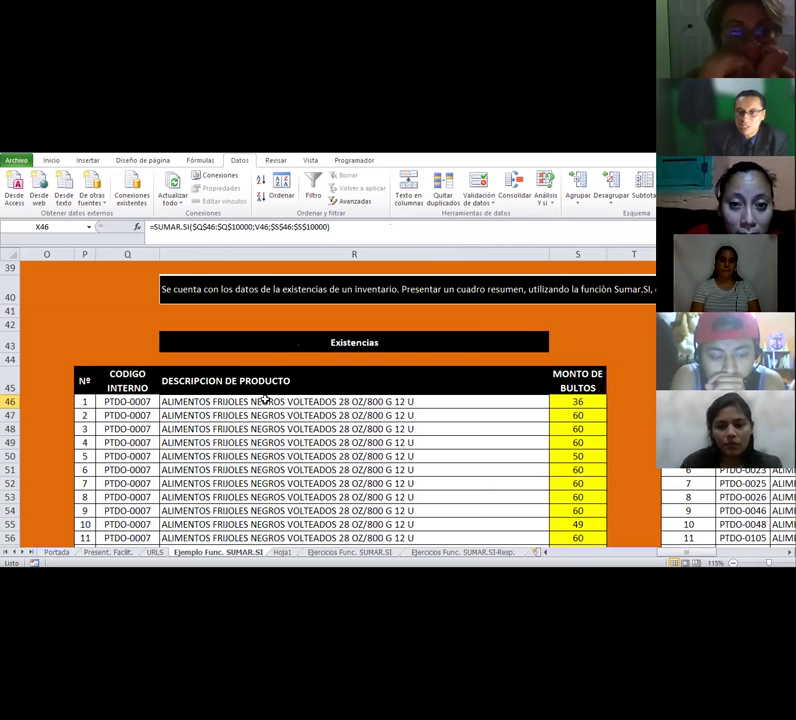
pyautogui.moveTo(554, 402)
pyautogui.mouseDown()
pyautogui.moveTo(568, 530)
pyautogui.moveTo(564, 418)
pyautogui.mouseUp()
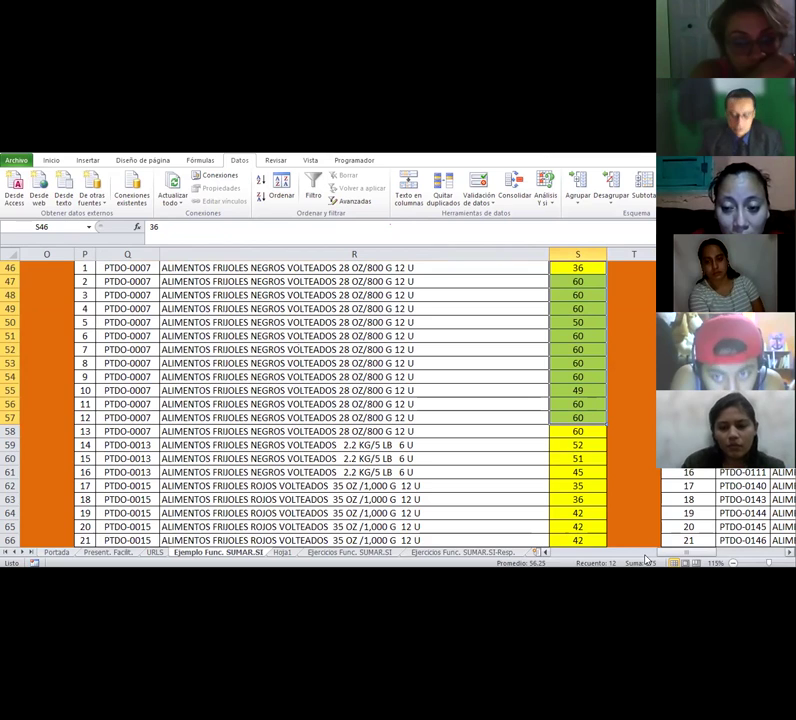
pyautogui.hotkey('shift', 'Down')
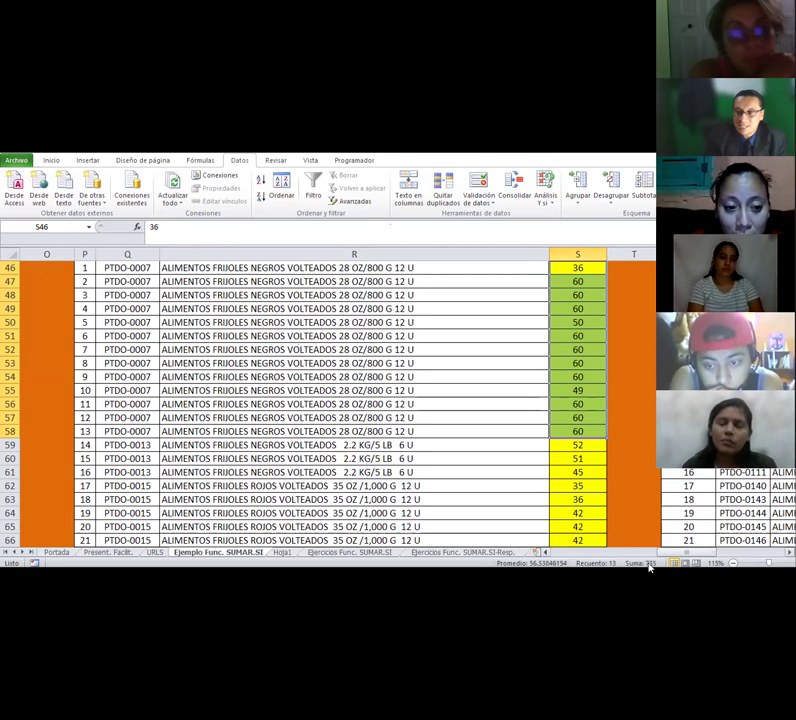
pyautogui.moveTo(674, 558); pyautogui.dragTo(733, 555)
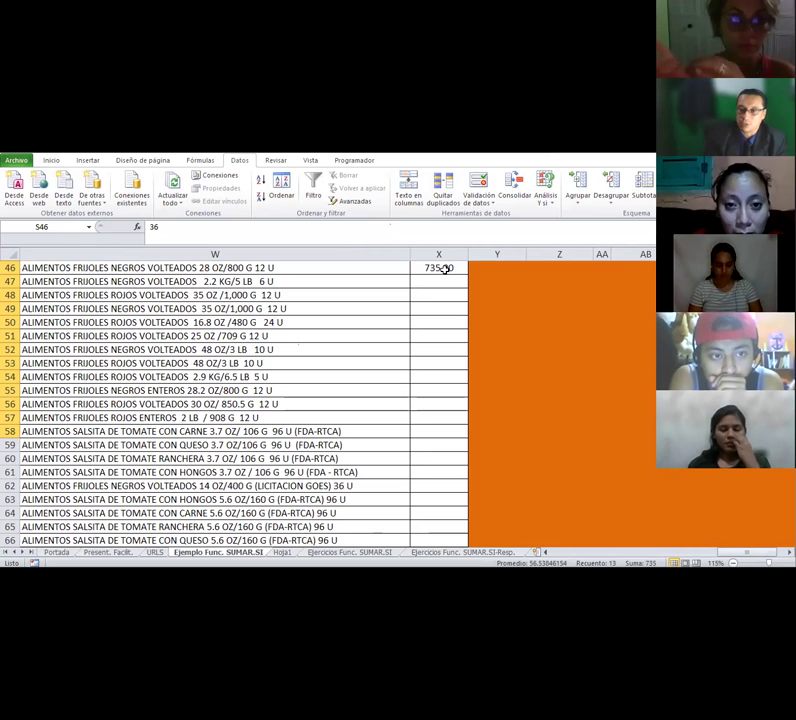
pyautogui.moveTo(745, 552); pyautogui.dragTo(678, 556)
# Add a filter to the Existencias headers and filter CODIGO INTERNO to show only PTDO-0007.
pyautogui.scroll(2, 156, 399)
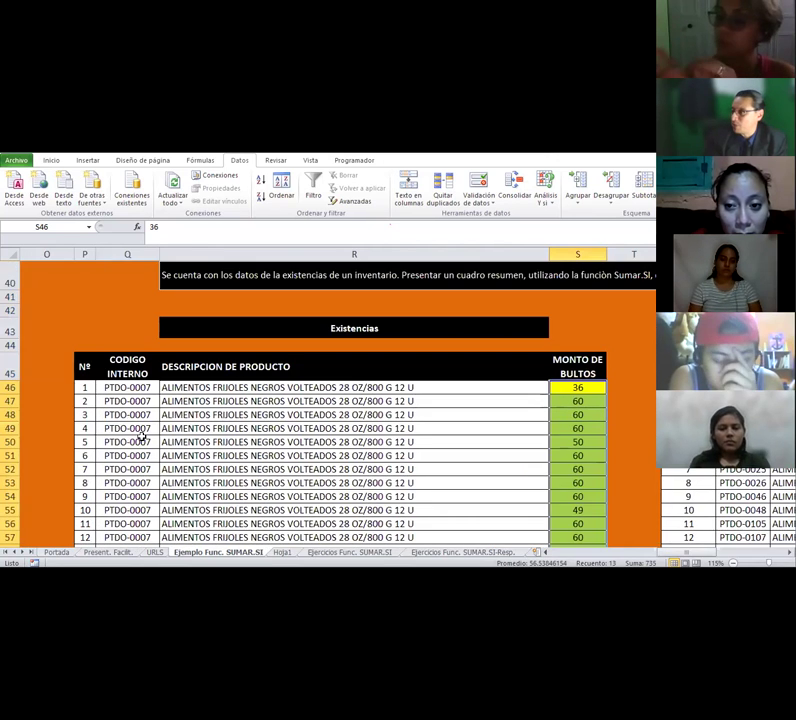
pyautogui.click(127, 441)
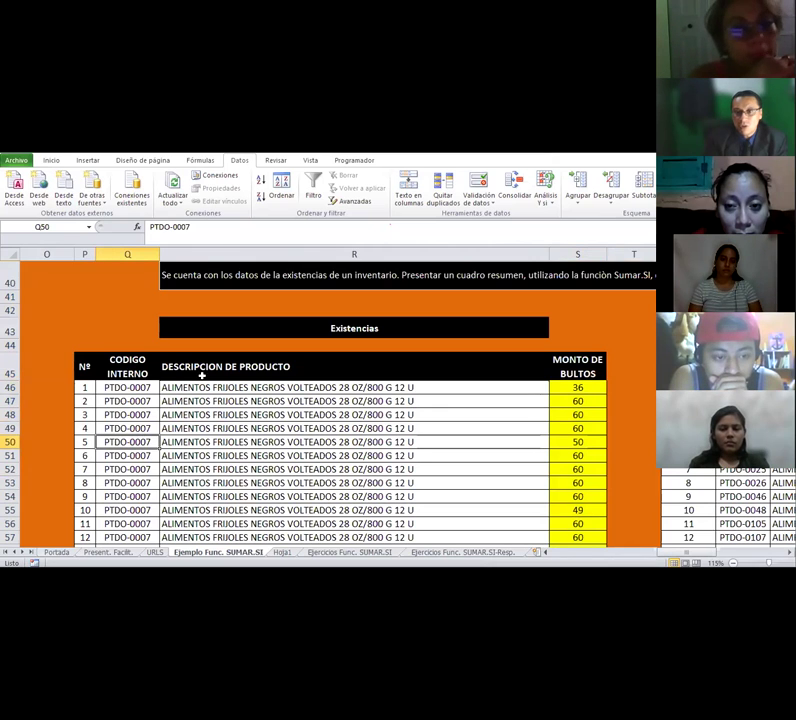
pyautogui.moveTo(84, 366); pyautogui.dragTo(577, 366)
pyautogui.click(313, 181)
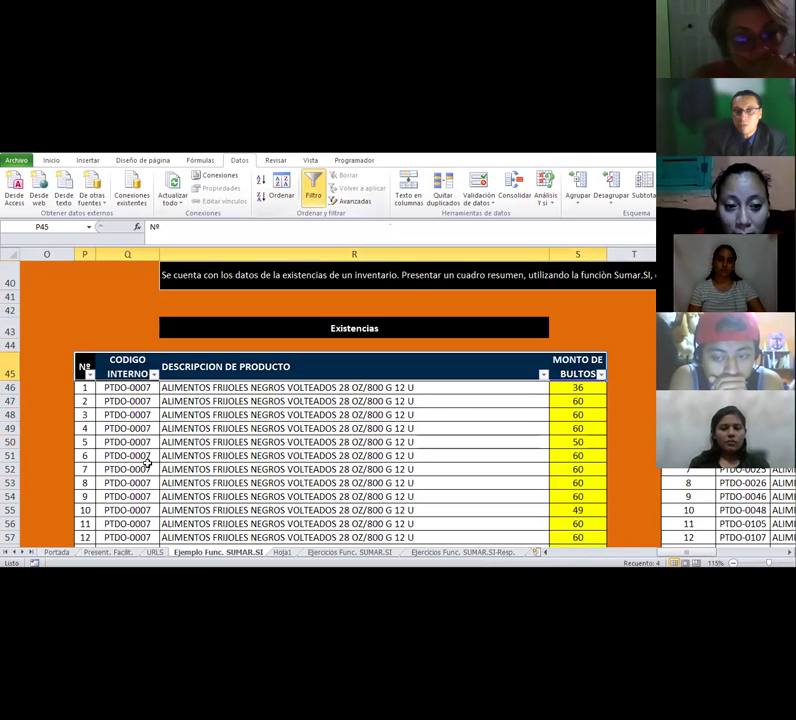
pyautogui.click(127, 469)
pyautogui.click(153, 374)
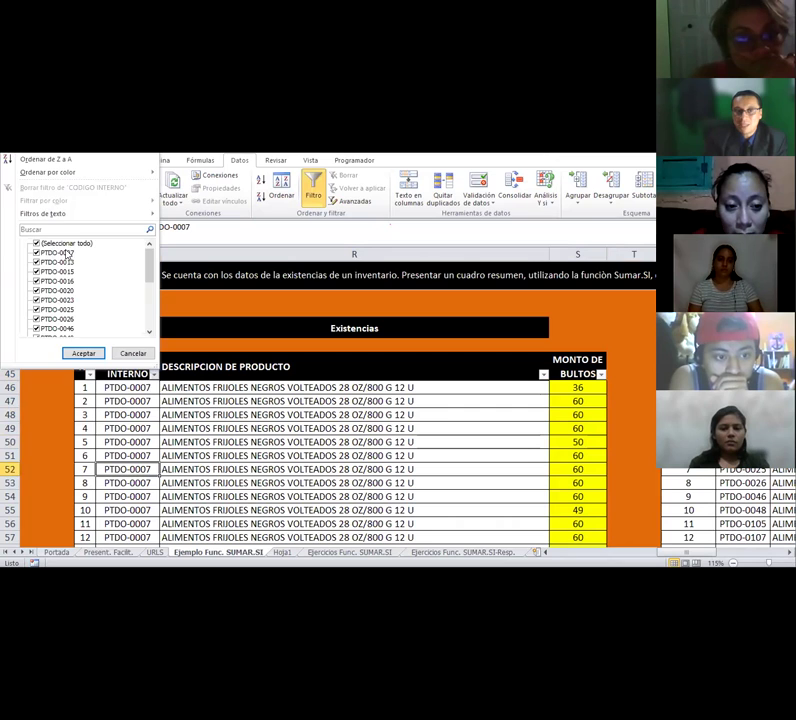
pyautogui.click(37, 243)
pyautogui.click(37, 252)
pyautogui.click(83, 353)
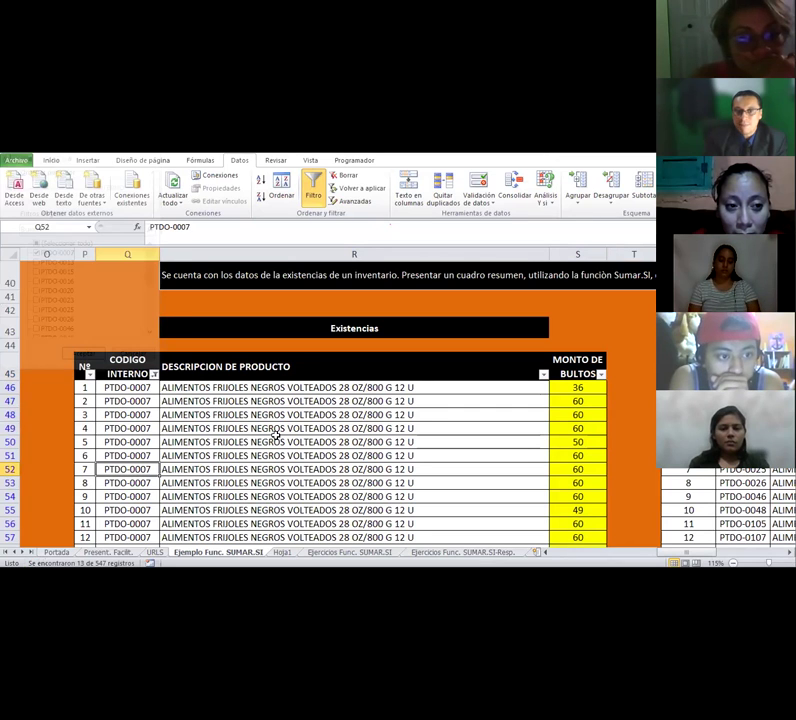
# Select the filtered MONTO DE BULTOS values S46:S58 to check their sum, and remove the filter from the Existencias table.
pyautogui.scroll(-1, 302, 414)
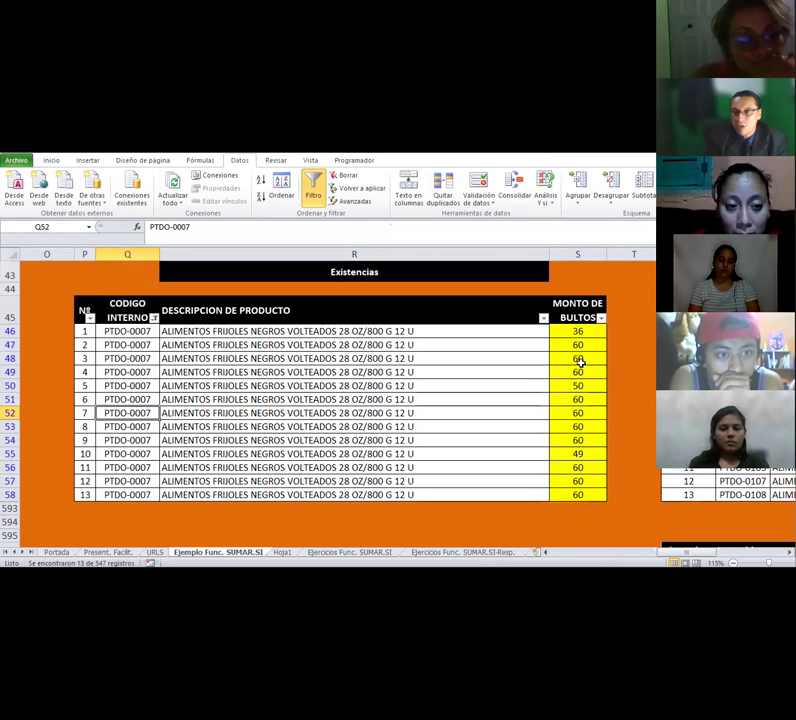
pyautogui.moveTo(577, 331); pyautogui.dragTo(594, 494)
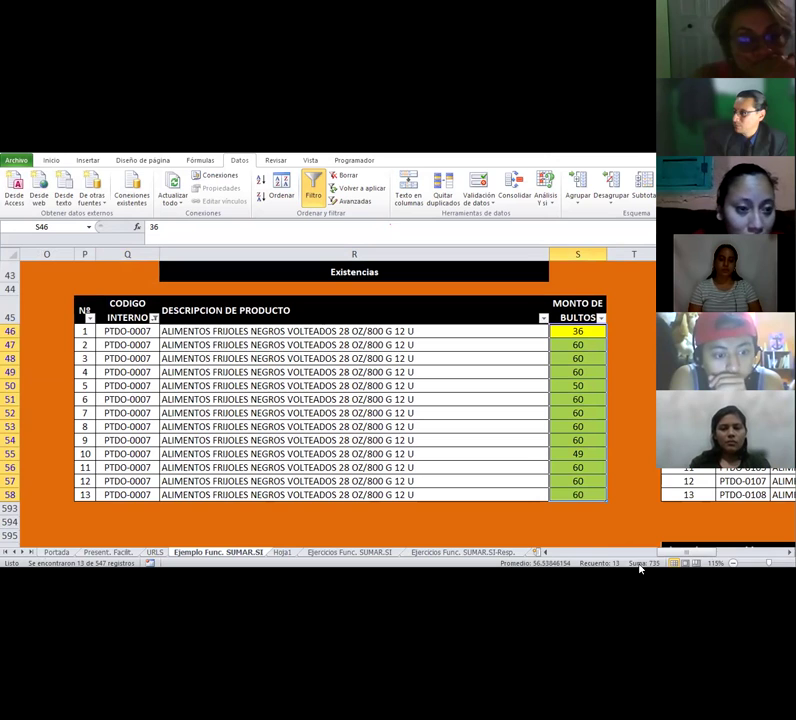
pyautogui.click(311, 183)
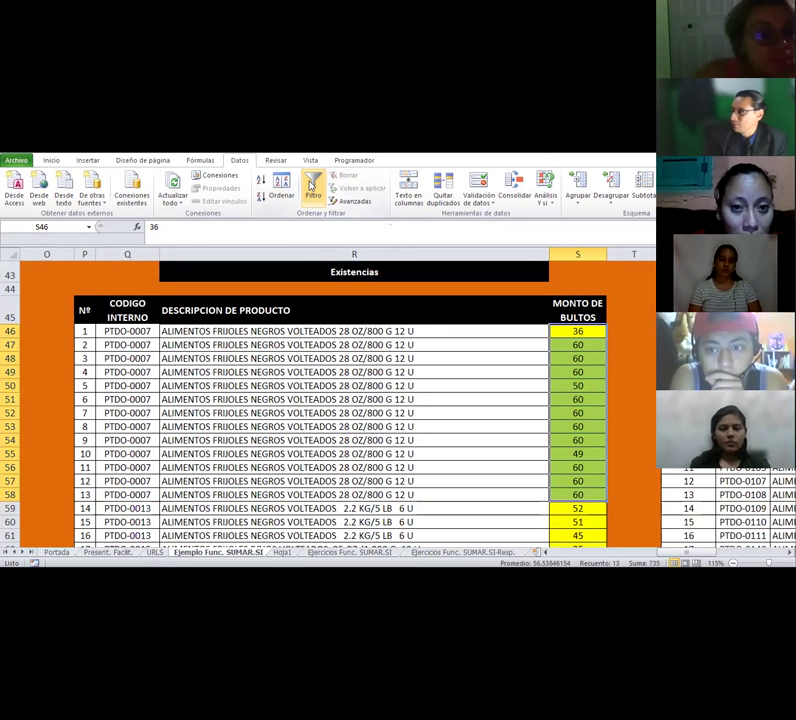
# Fill the SUMAR.SI formula from X46 down to X67 for every summary code, and check the Total formula in X68.
pyautogui.moveTo(712, 553); pyautogui.dragTo(740, 562)
pyautogui.click(604, 330)
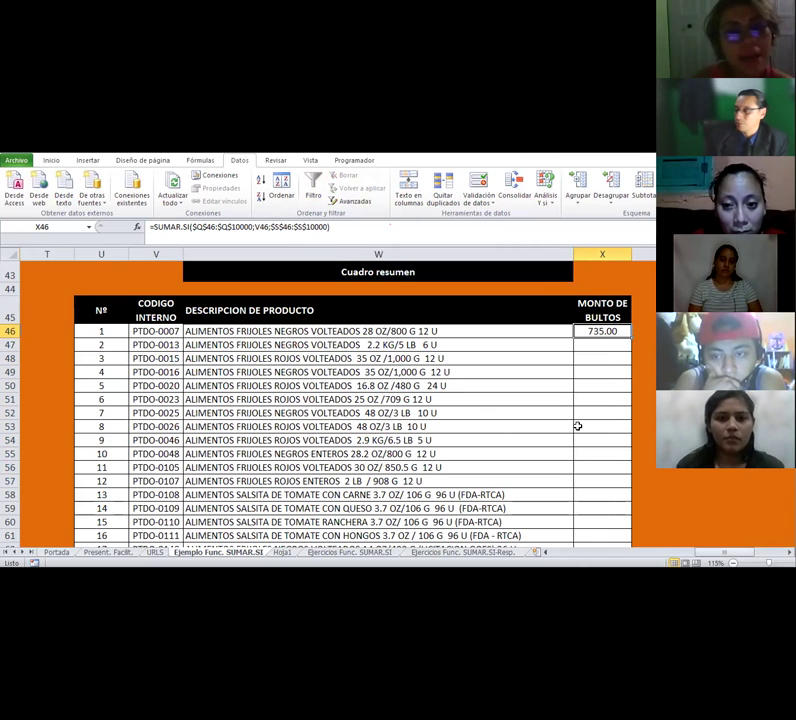
pyautogui.scroll(-1, 640, 326)
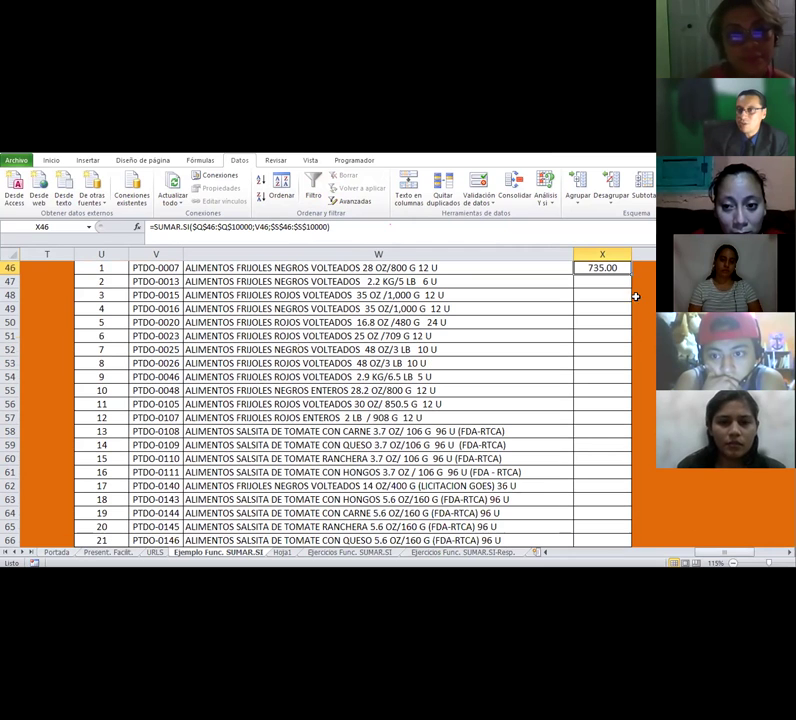
pyautogui.doubleClick(631, 274)
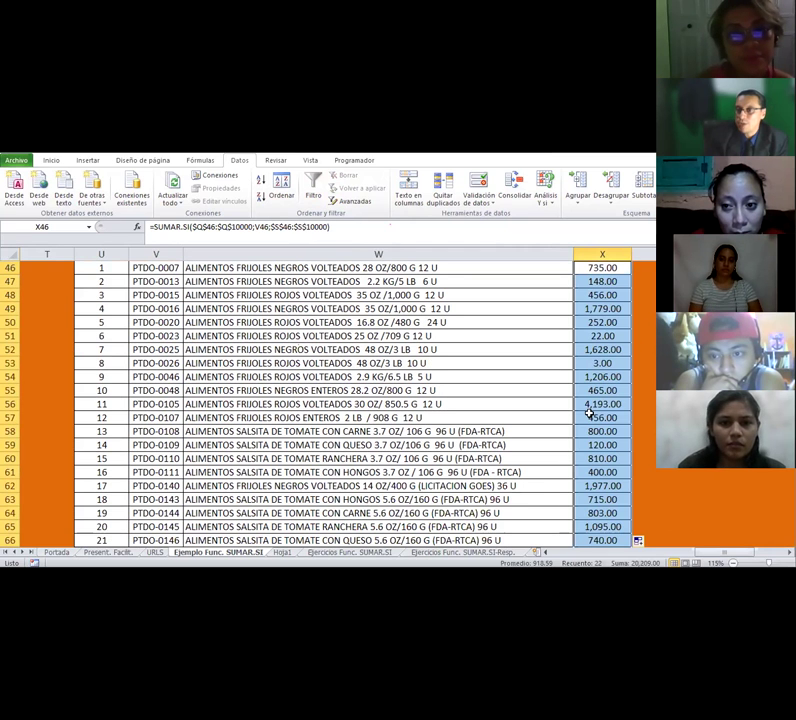
pyautogui.scroll(-4, 570, 483)
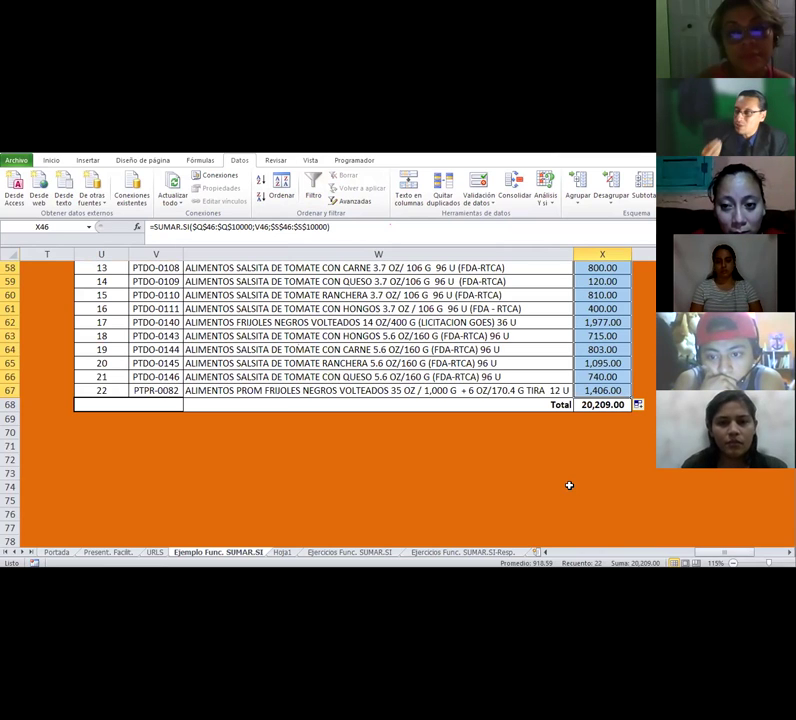
pyautogui.click(594, 405)
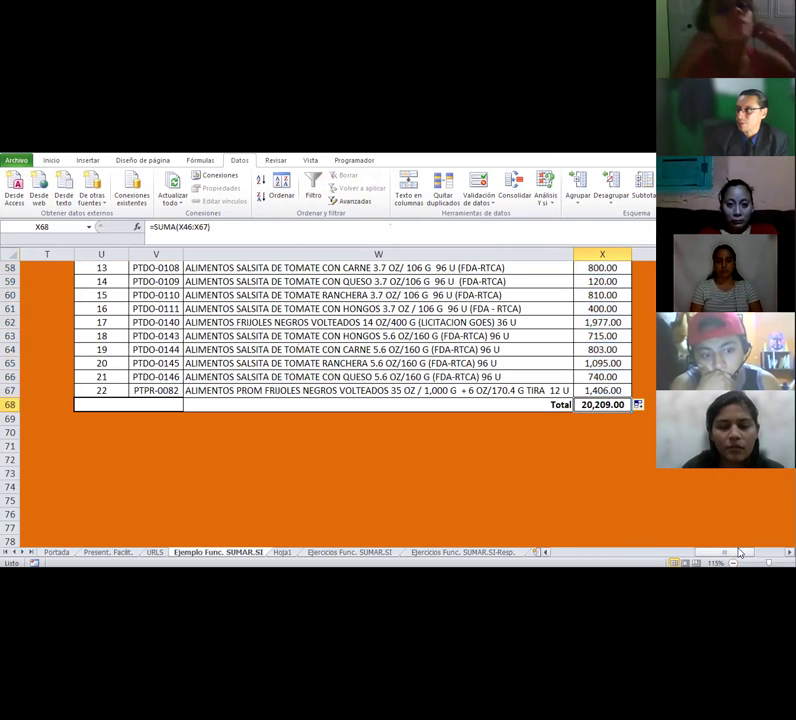
# Add an automatic sum of the Existencias MONTO DE BULTOS values, S46:S592, in S593 below the last row.
pyautogui.hscroll(-5, 561, 403)
pyautogui.scroll(5, 561, 403)
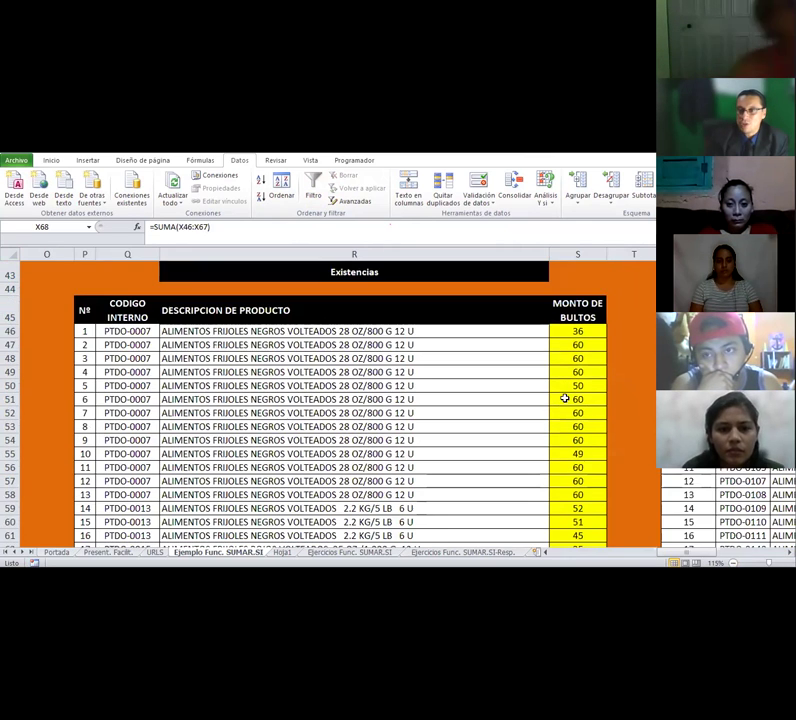
pyautogui.scroll(2, 565, 397)
pyautogui.click(573, 388)
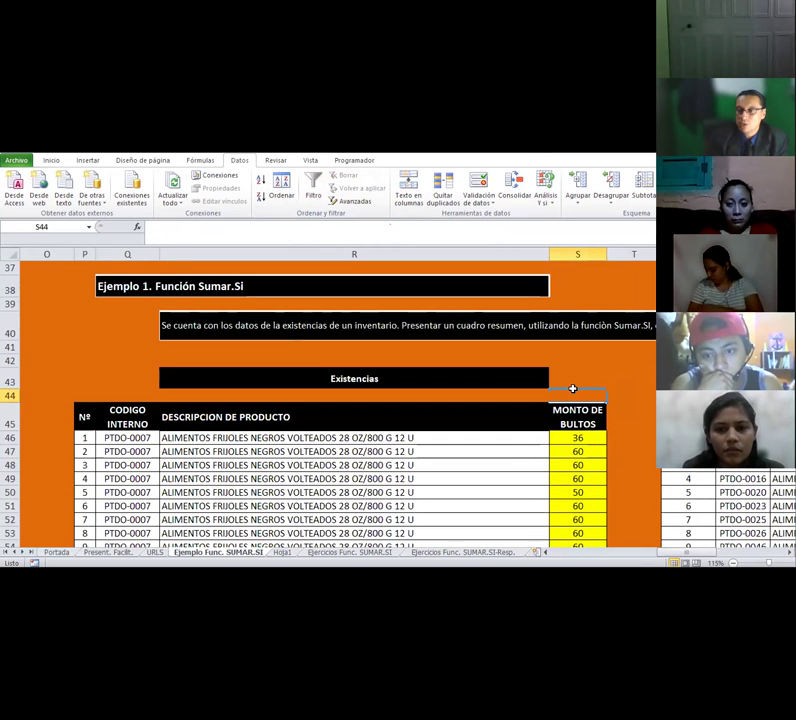
pyautogui.scroll(-7, 592, 421)
pyautogui.scroll(-20, 595, 427)
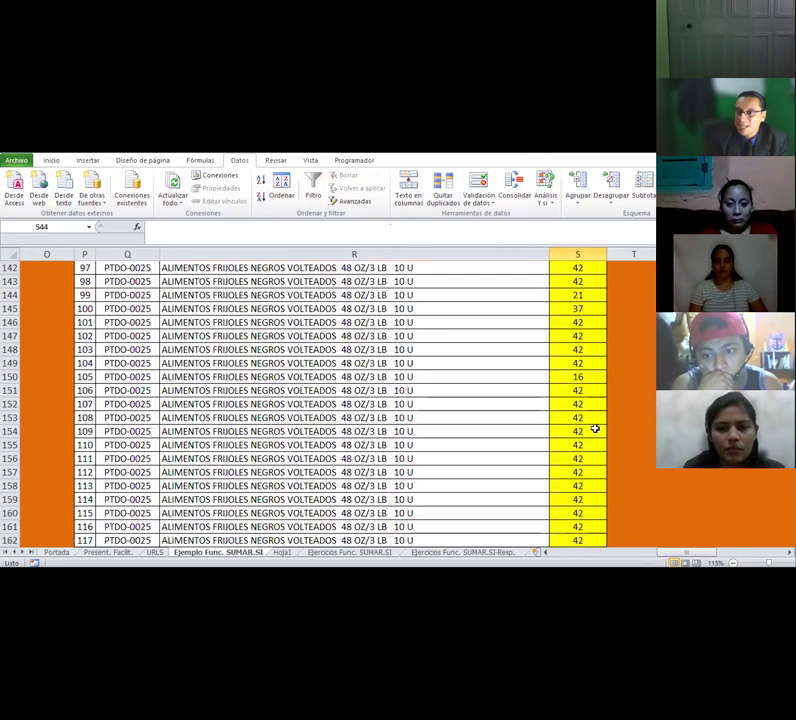
pyautogui.scroll(-12, 595, 428)
pyautogui.click(595, 428)
pyautogui.hotkey('ctrl', 'Down')
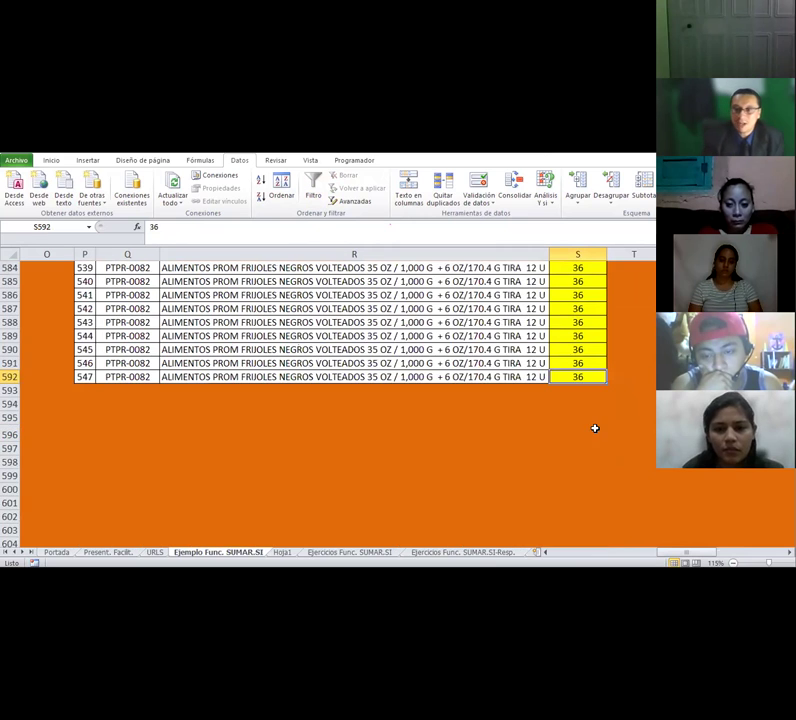
pyautogui.scroll(-1, 599, 377)
pyautogui.click(590, 348)
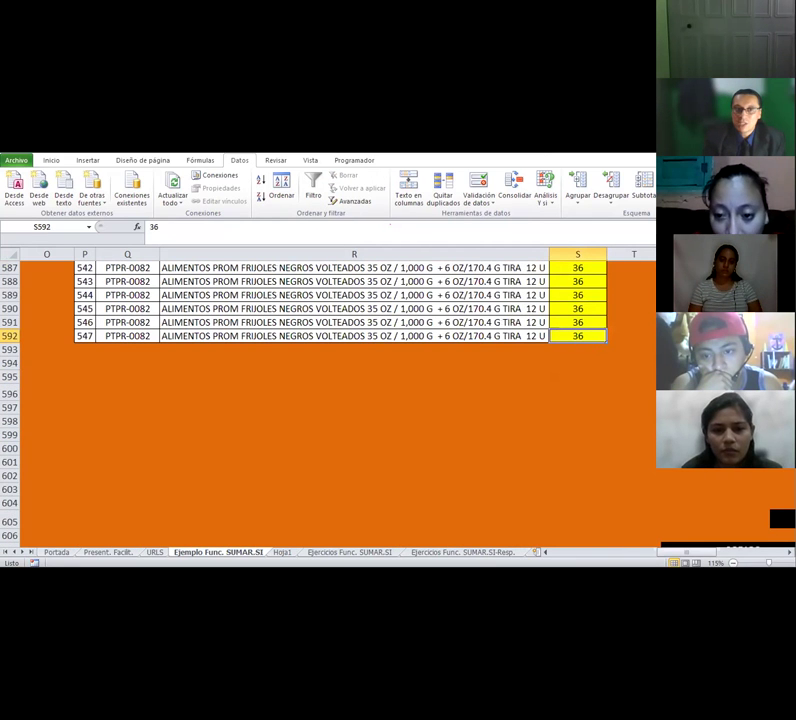
pyautogui.click(52, 161)
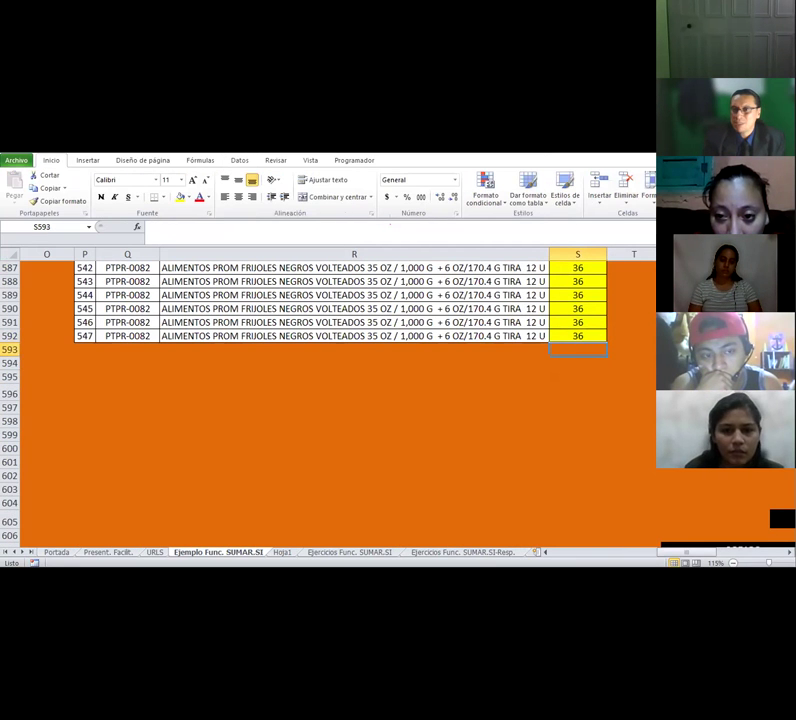
pyautogui.hotkey('alt', '=')
pyautogui.press('Return')
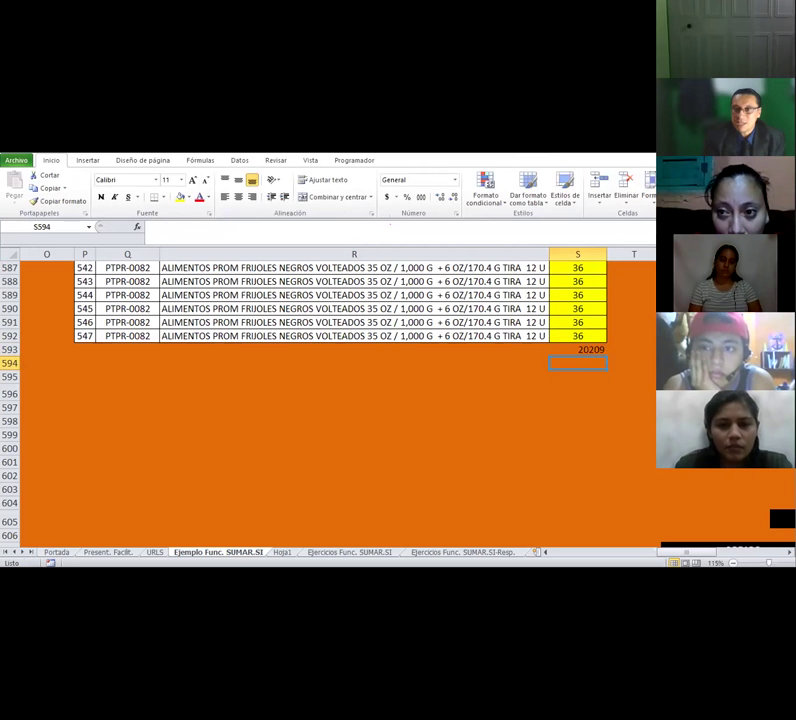
# Center the Existencias total in S593 and make it bold.
pyautogui.click(592, 348)
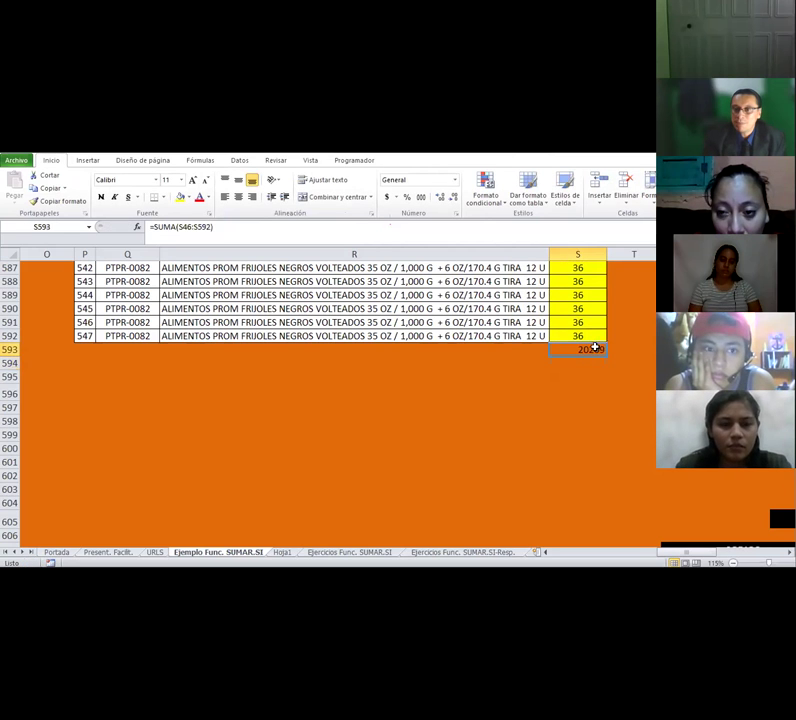
pyautogui.click(237, 197)
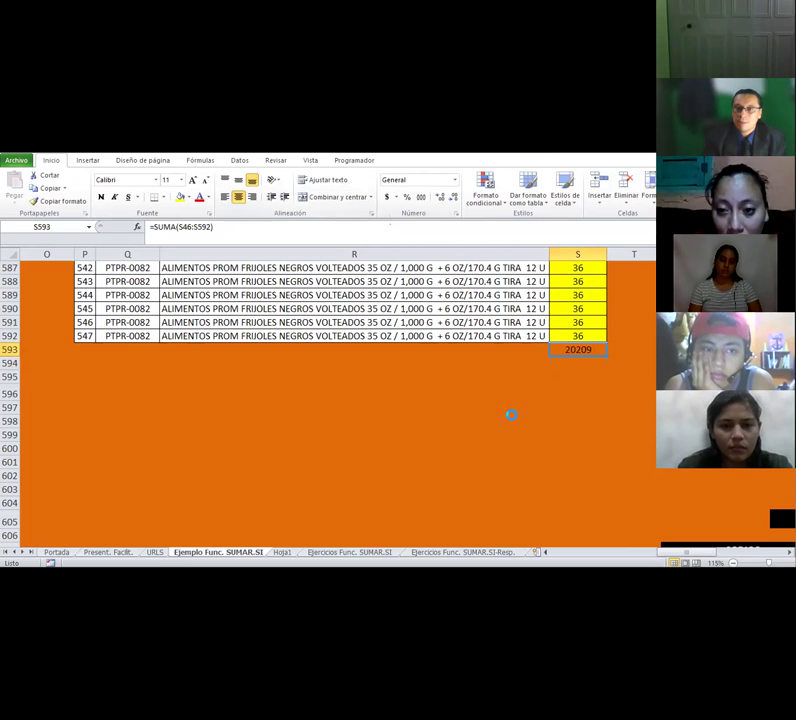
pyautogui.hotkey('ctrl', 'n')
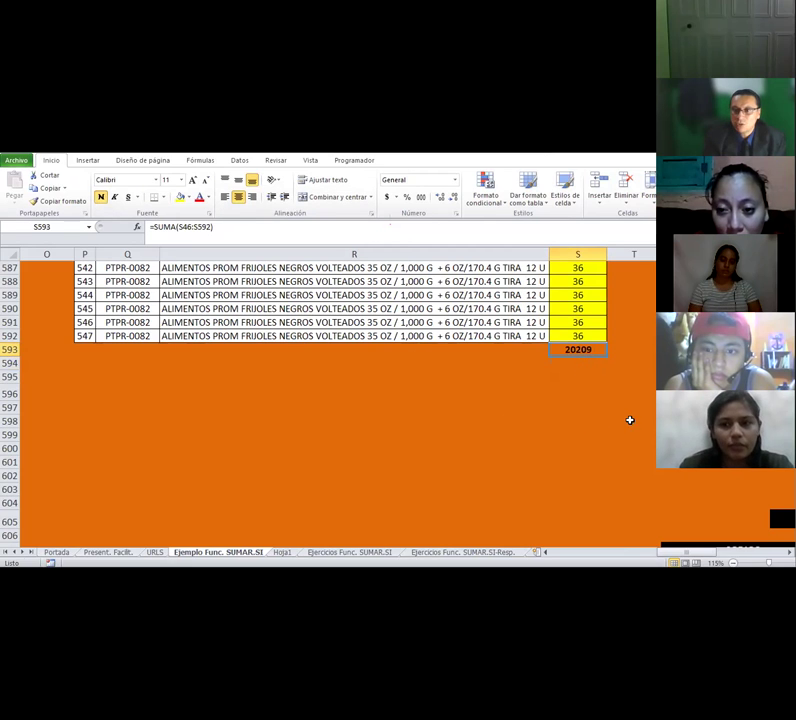
# Enter the reference +S534 in S44, above the Existencias MONTO DE BULTOS header.
pyautogui.scroll(20, 354, 400)
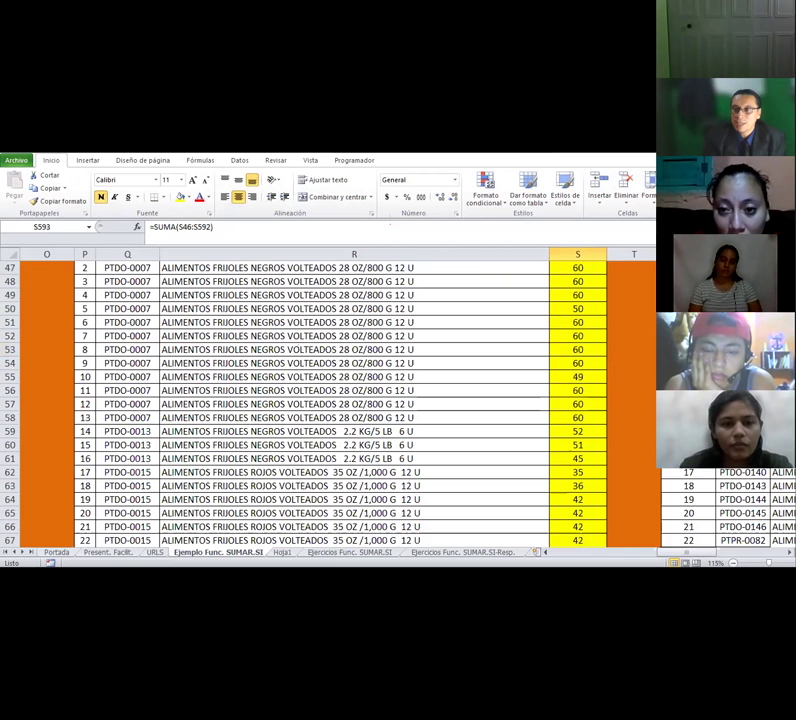
pyautogui.scroll(12, 354, 400)
pyautogui.scroll(-8, 553, 455)
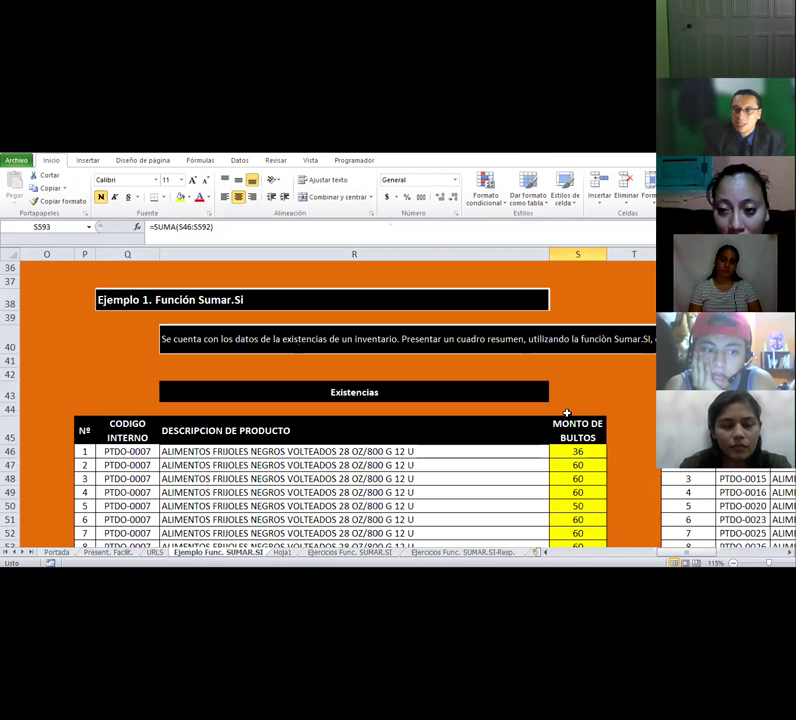
pyautogui.click(563, 406)
pyautogui.write('=')
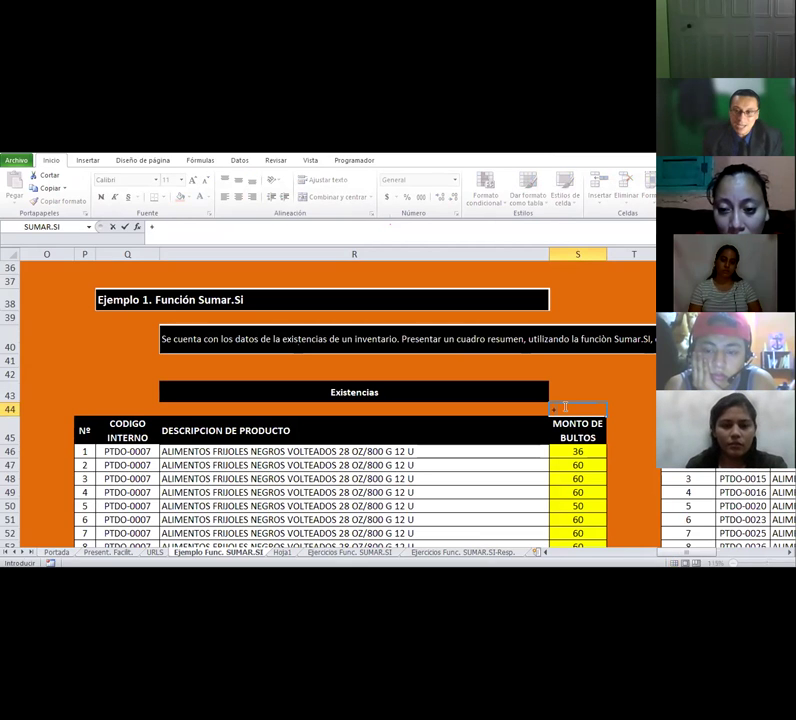
pyautogui.write('s')
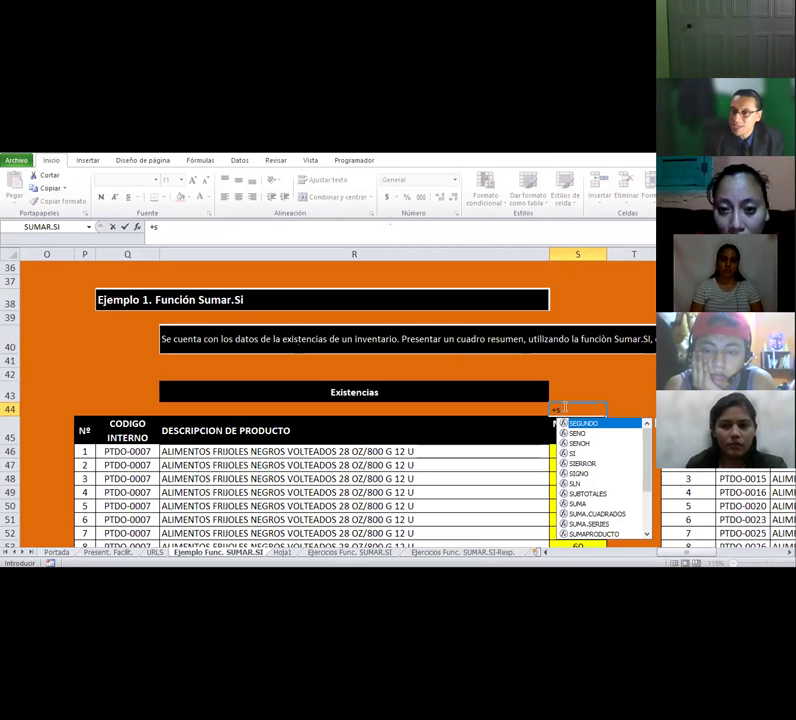
pyautogui.write('534')
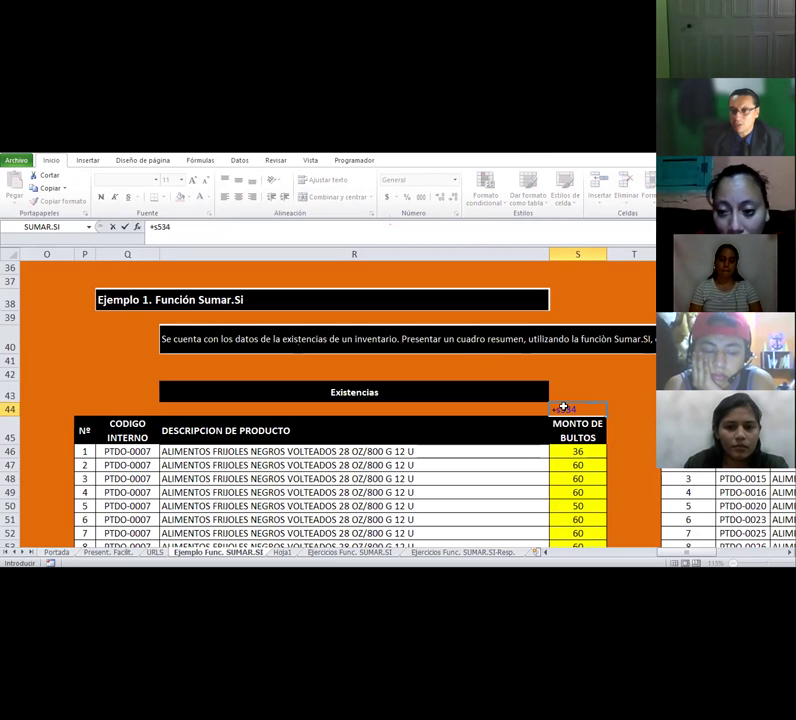
pyautogui.click(563, 408)
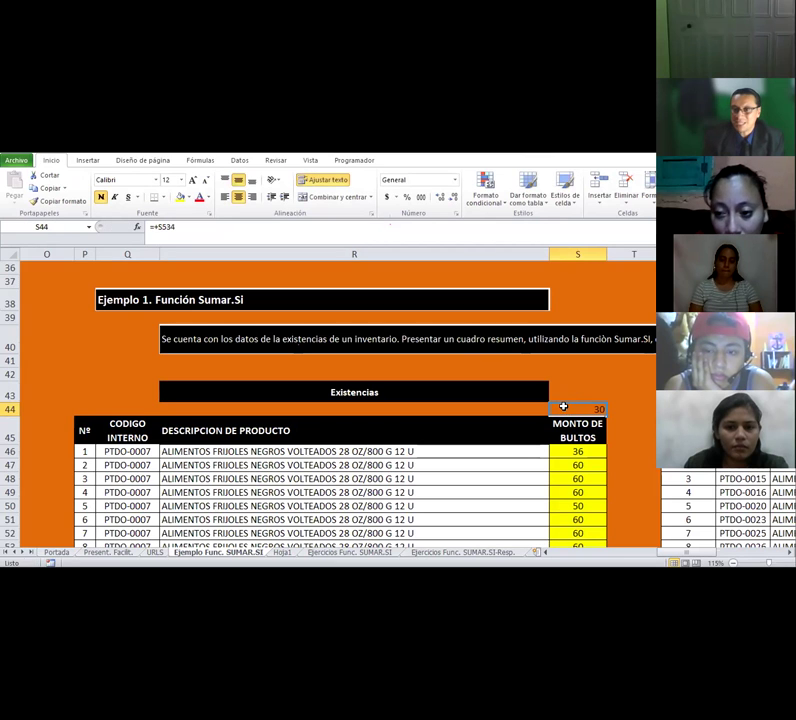
# Correct the reference in S44 to +S593, the Existencias total, and make the value centered and bold.
pyautogui.click(180, 226)
pyautogui.press('Return')
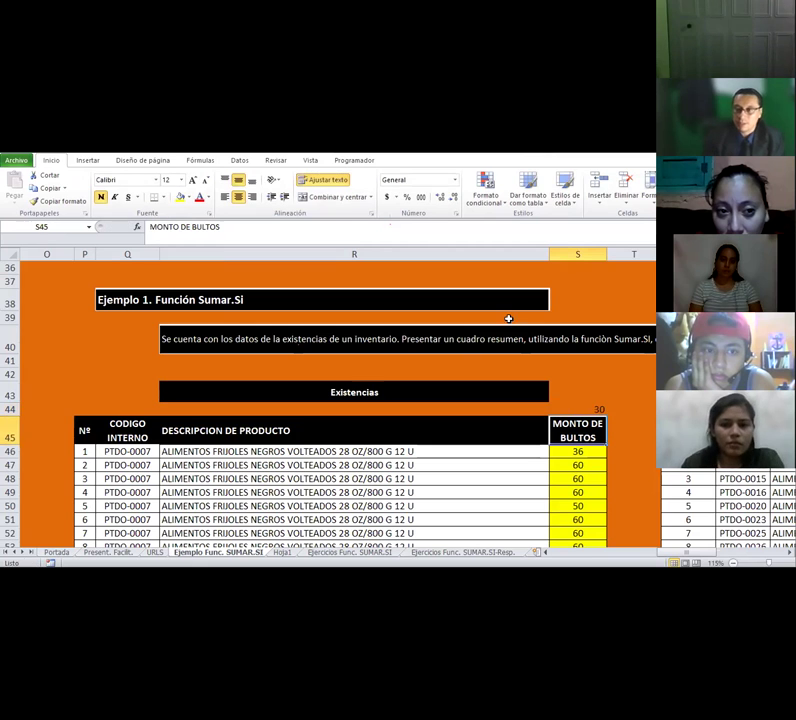
pyautogui.hotkey('ctrl', 'Down')
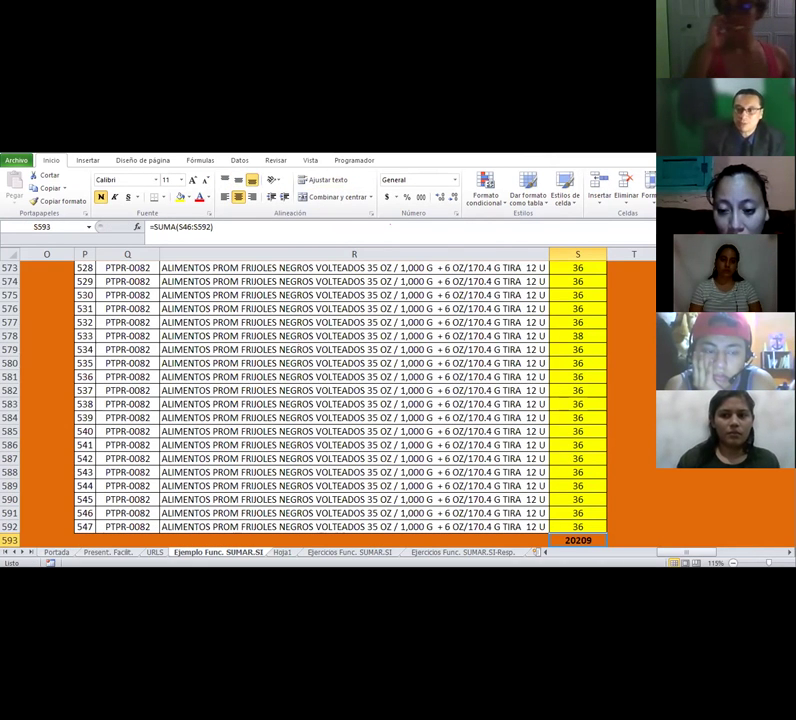
pyautogui.scroll(20, 592, 448)
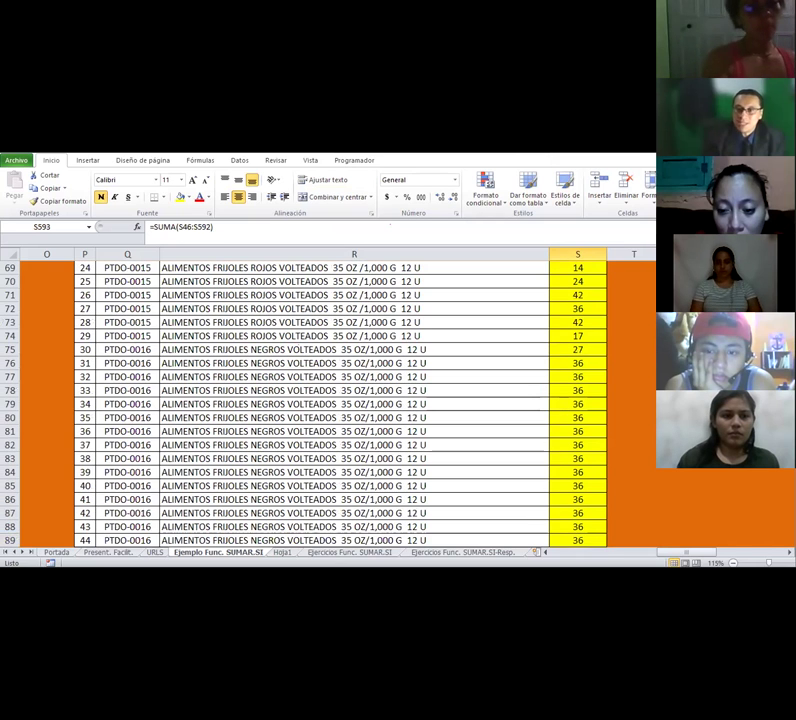
pyautogui.hotkey('ctrl', 'Up')
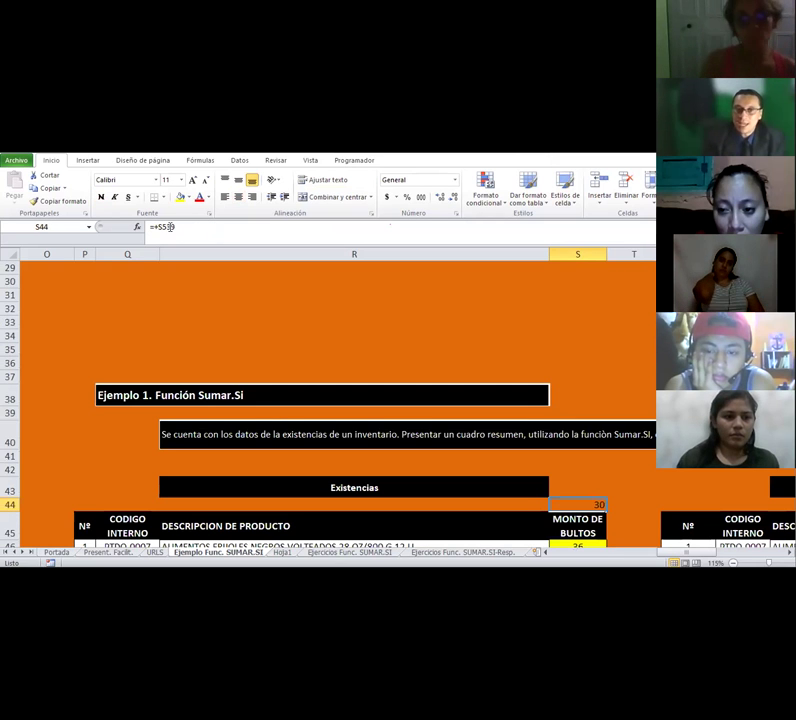
pyautogui.click(177, 228)
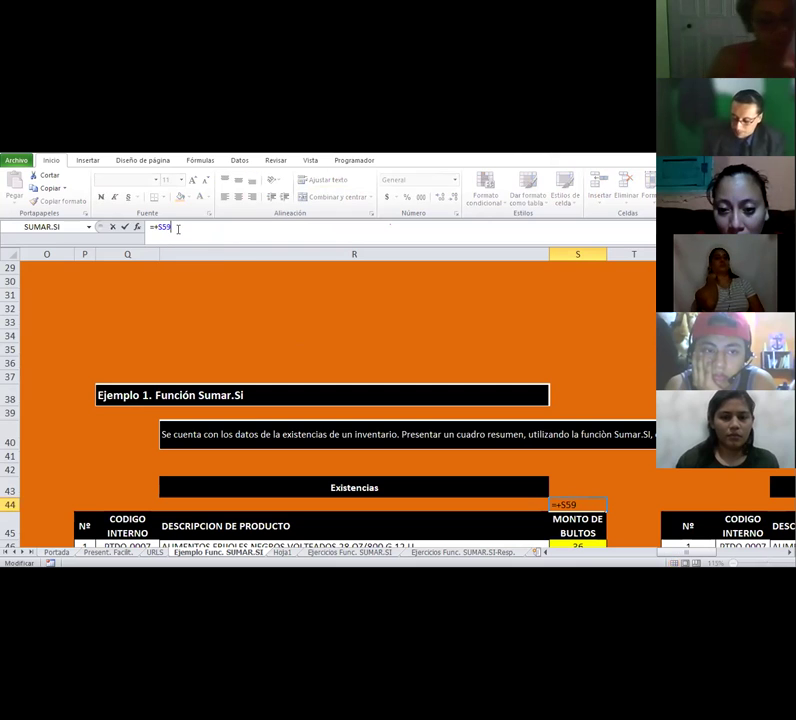
pyautogui.press('Return')
pyautogui.scroll(-4, 634, 327)
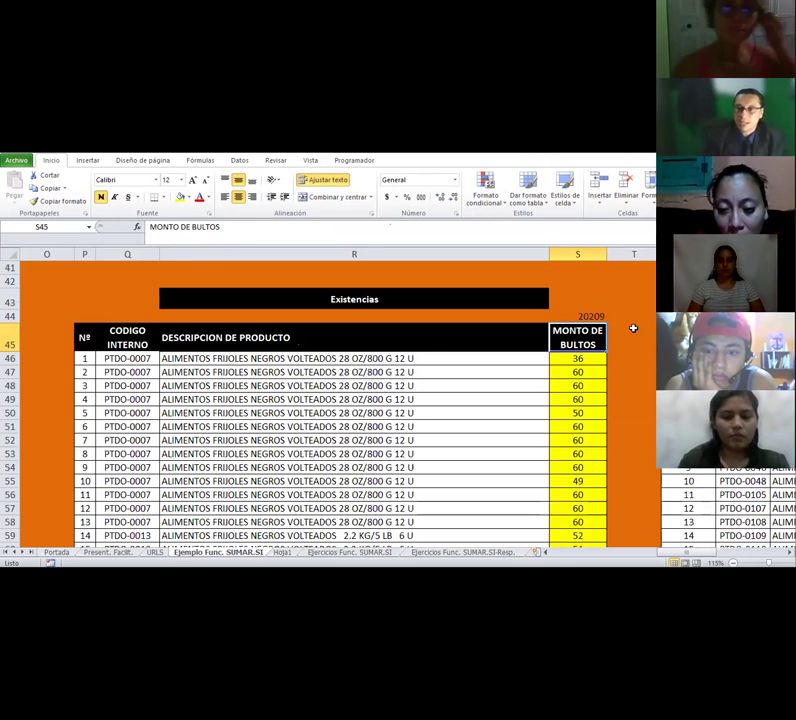
pyautogui.click(592, 316)
pyautogui.click(237, 197)
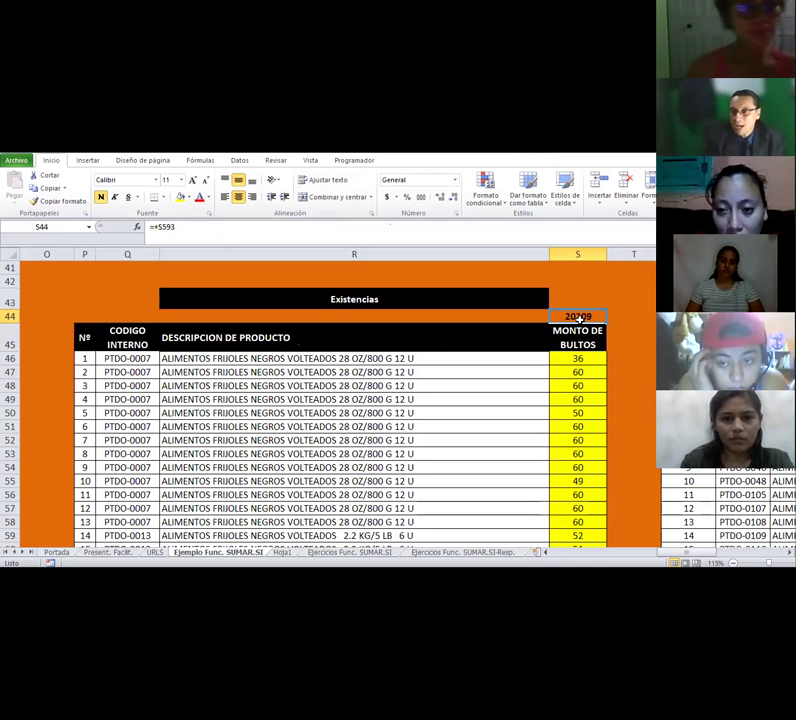
# Trace the S44 reference to its source total in S593 and return to S44.
pyautogui.scroll(-8, 576, 316)
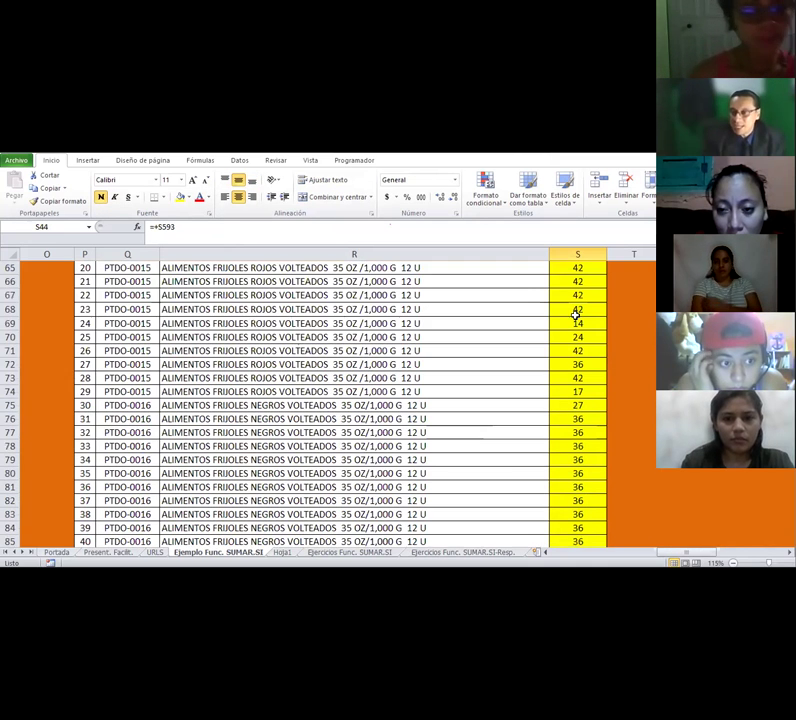
pyautogui.hotkey('ctrl', '[')
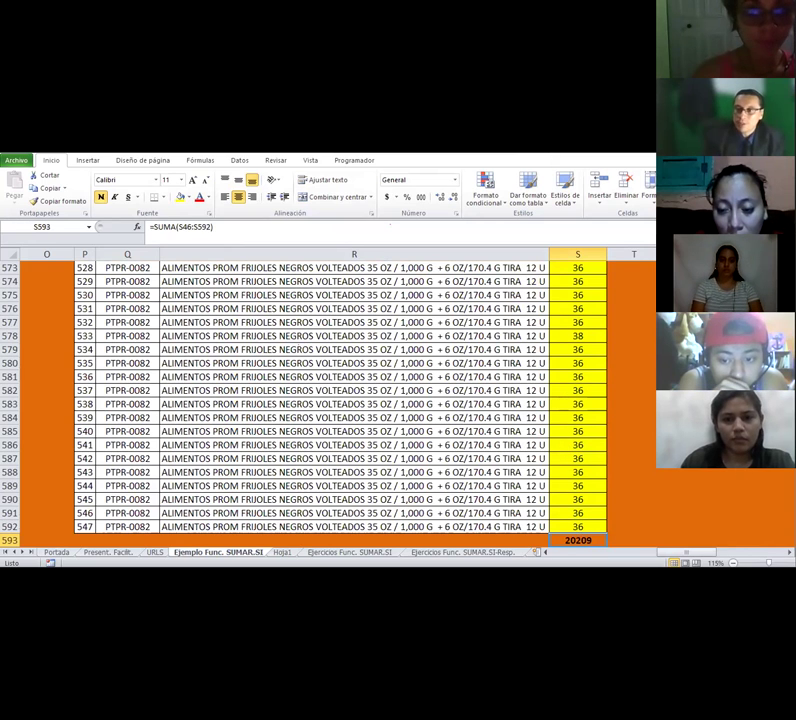
pyautogui.scroll(20, 354, 400)
pyautogui.scroll(2, 575, 421)
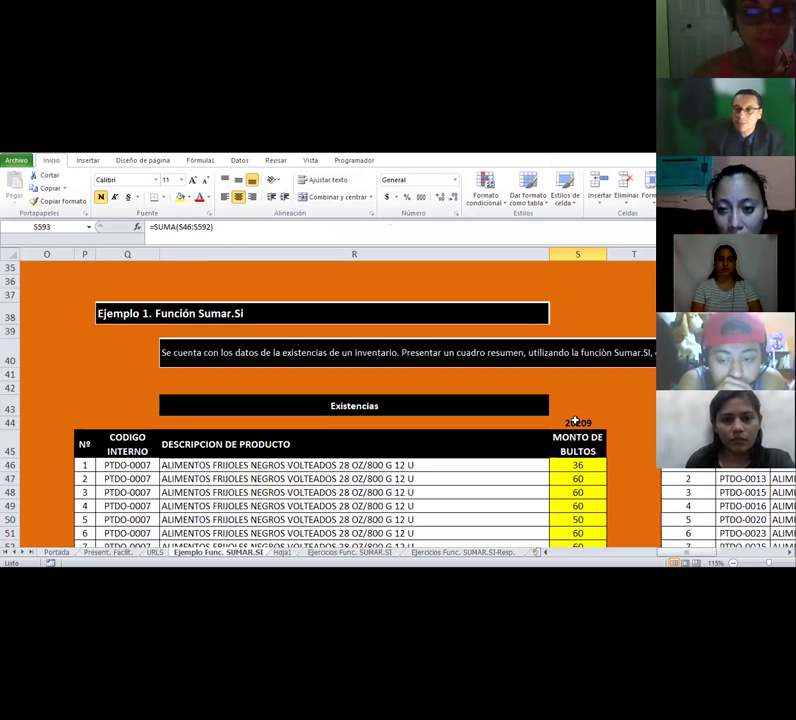
pyautogui.press('F5')
pyautogui.press('Return')
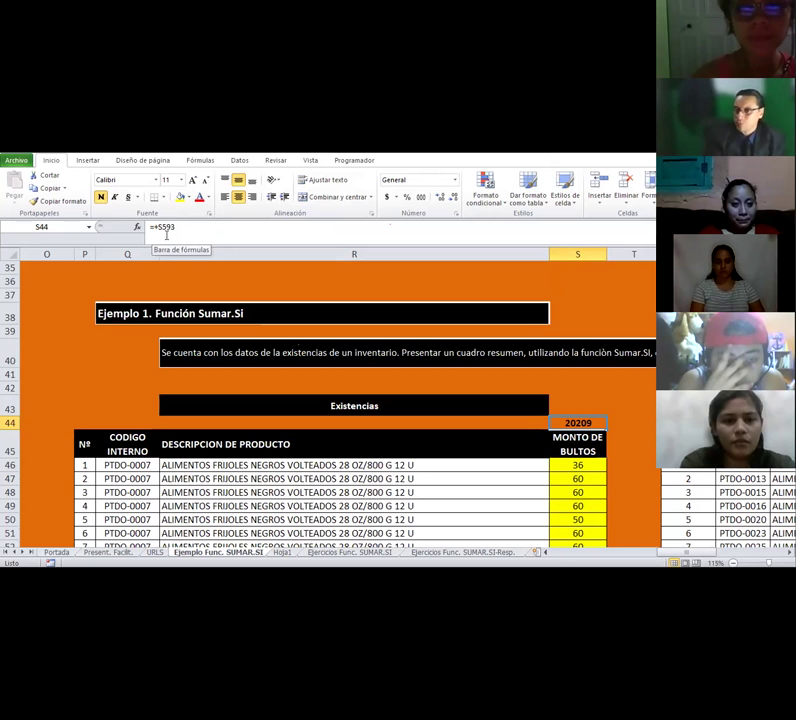
# Enter in S43 a reference to the annual sales Total in F12 of the Ejercicios Func. SUMAR.SI sheet.
pyautogui.click(589, 401)
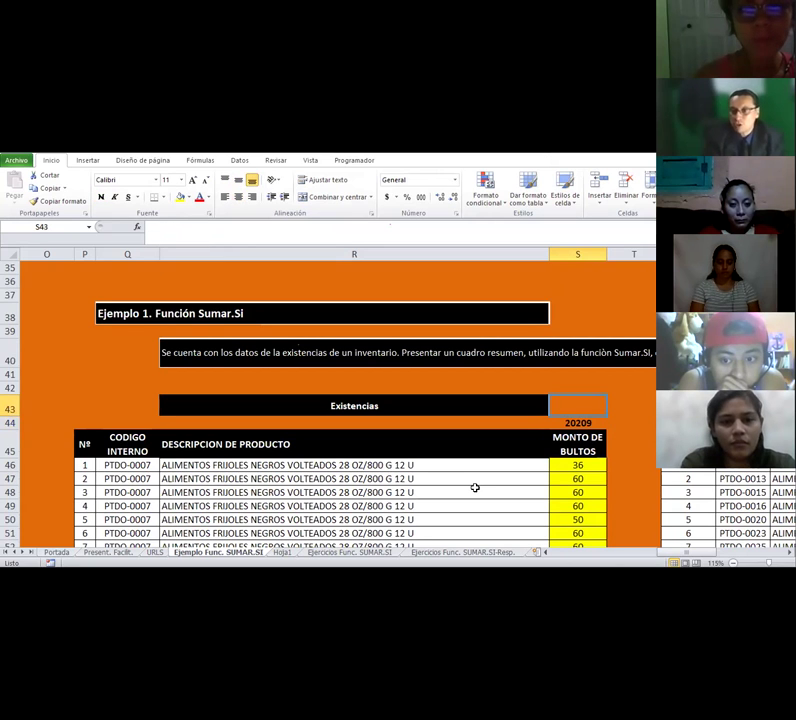
pyautogui.write('=')
pyautogui.hotkey('ctrl', 'pagedown')
pyautogui.hotkey('ctrl', 'pagedown')
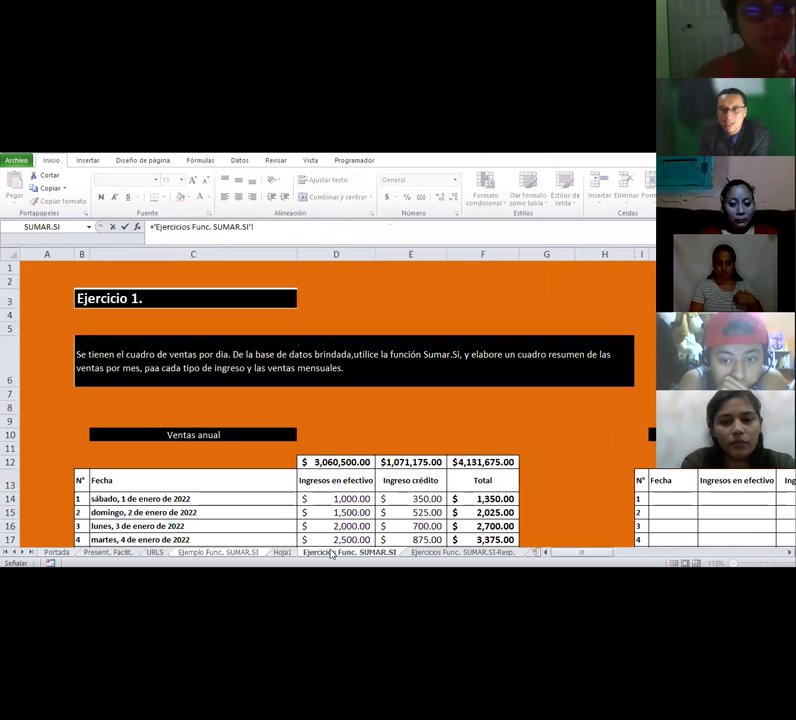
pyautogui.click(483, 463)
pyautogui.press('Return')
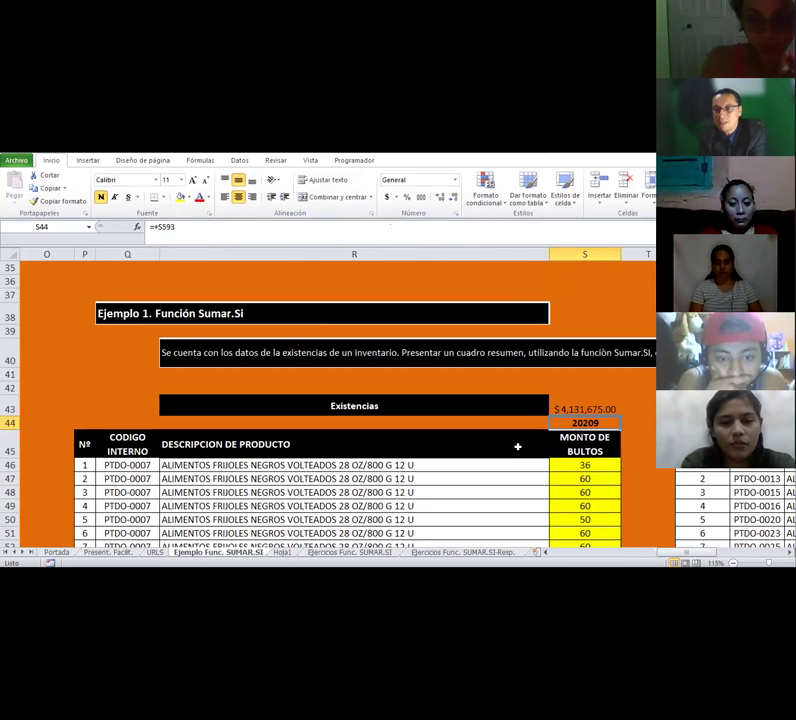
# Inspect the cross-sheet reference in S43 and clear it from the cell.
pyautogui.click(572, 407)
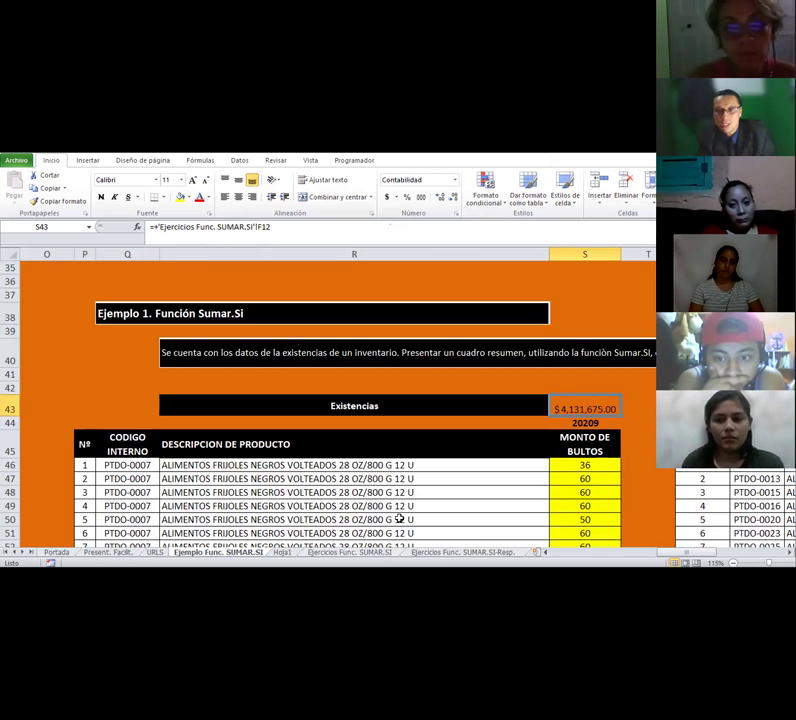
pyautogui.click(349, 552)
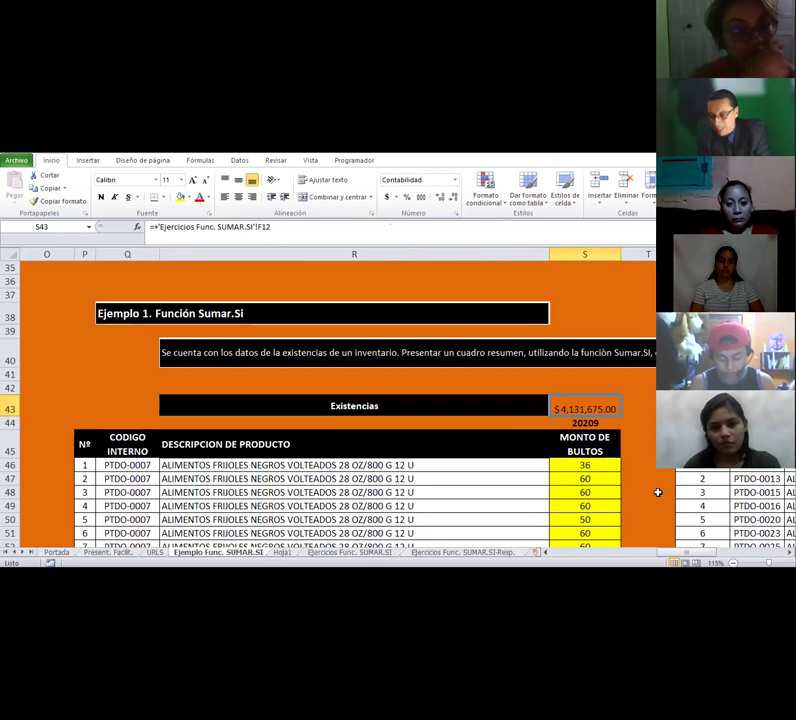
pyautogui.press('Delete')
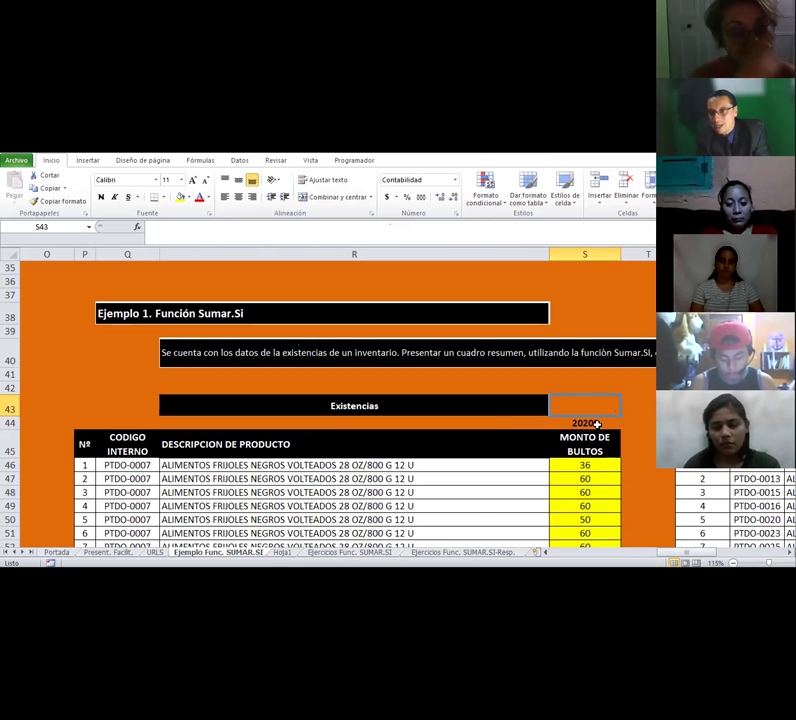
pyautogui.press('Down')
pyautogui.click(703, 552)
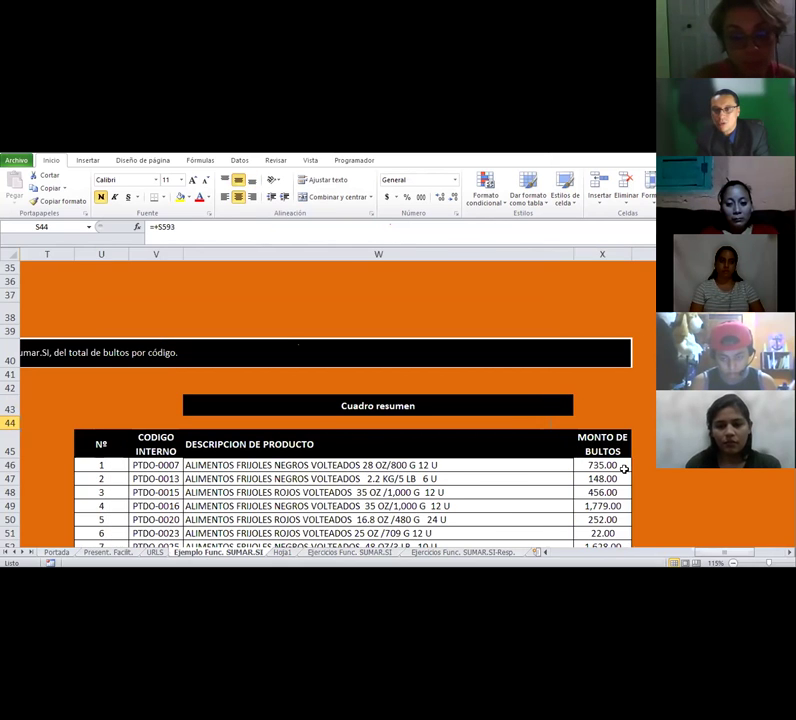
pyautogui.scroll(-7, 623, 469)
pyautogui.click(604, 450)
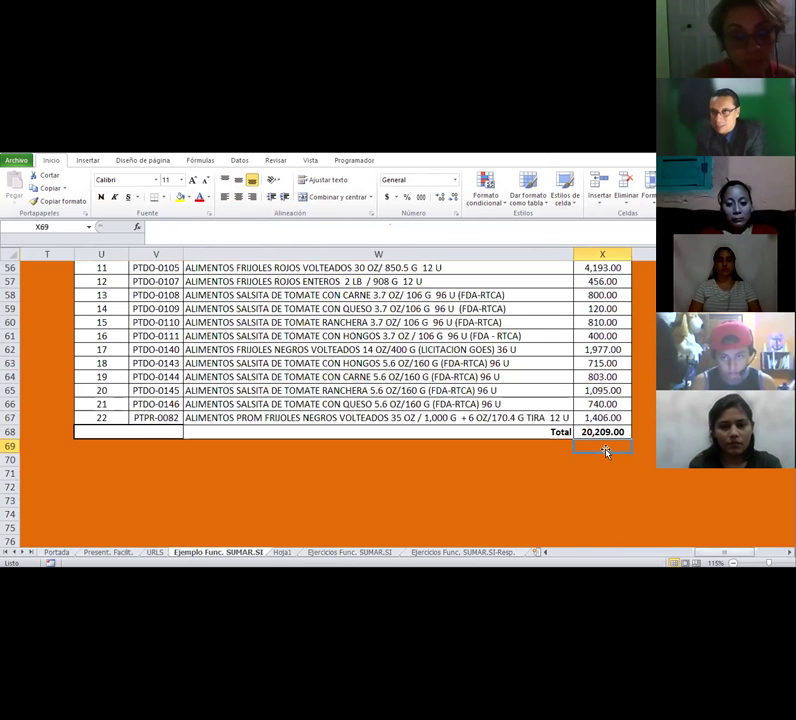
pyautogui.write('+')
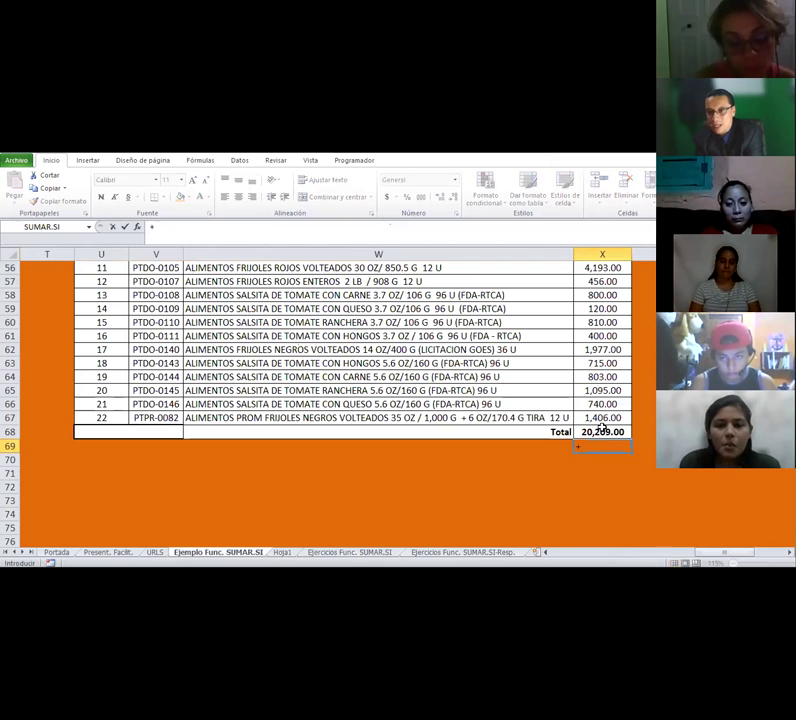
pyautogui.click(601, 431)
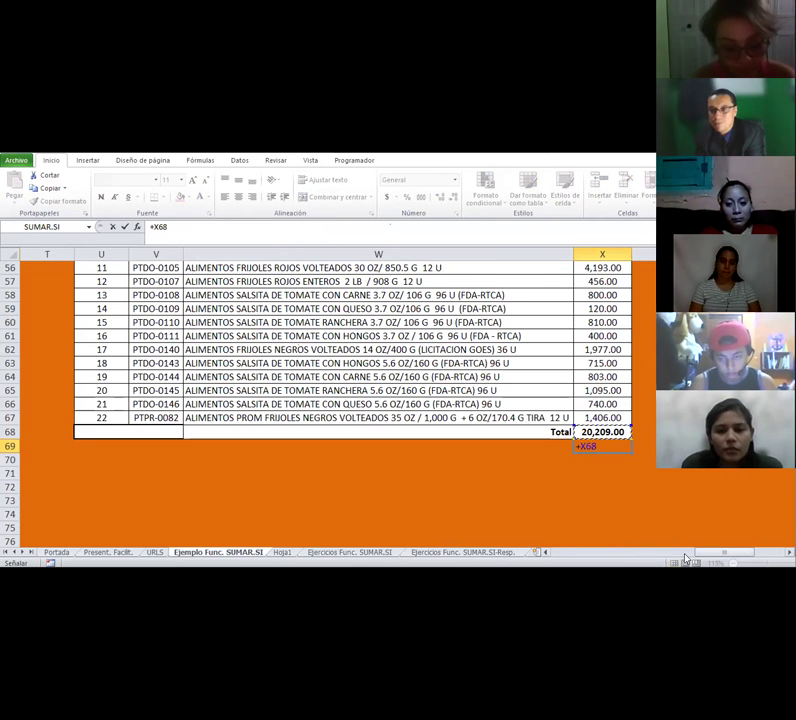
pyautogui.click(686, 553)
pyautogui.scroll(4, 531, 275)
pyautogui.click(530, 268)
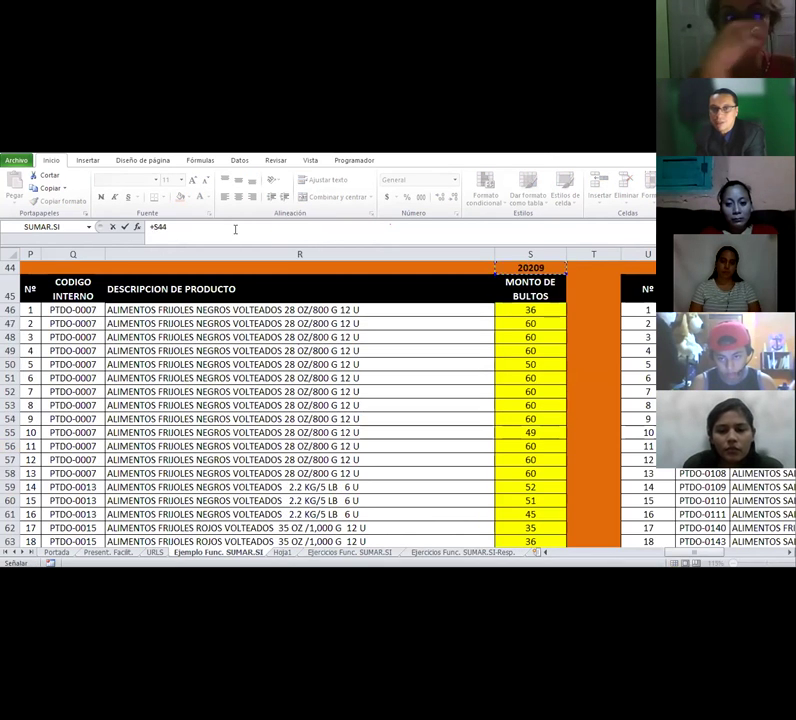
pyautogui.hotkey('ctrl', 'BackSpace')
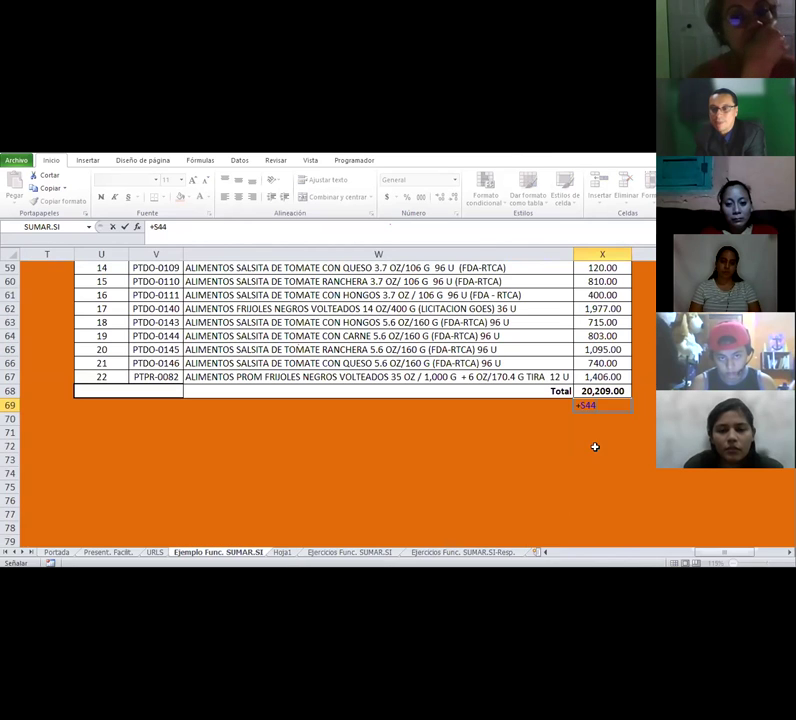
pyautogui.press('Escape')
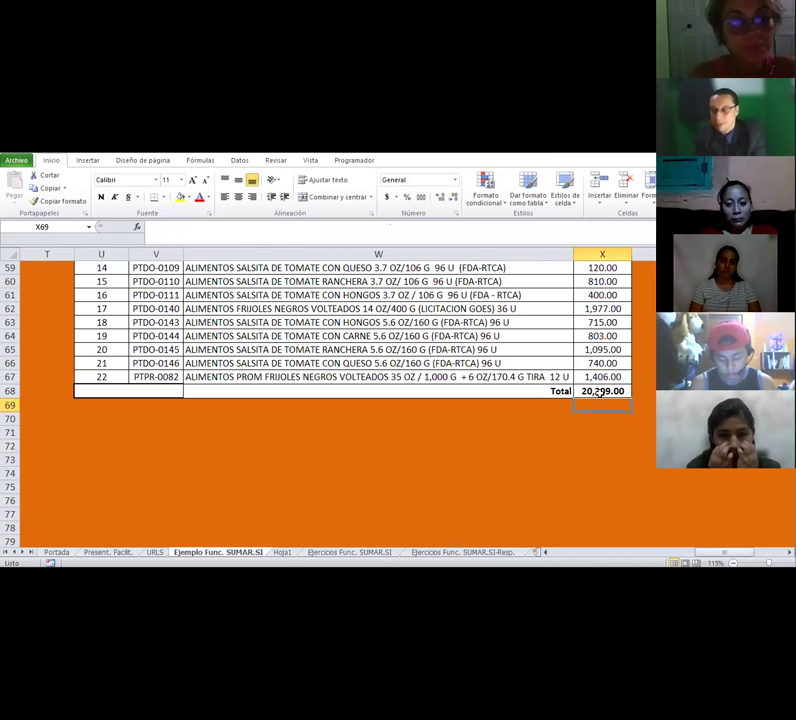
# Enter the check formula +X68-S44 in X69, subtracting the Existencias total from the Cuadro resumen total.
pyautogui.write('+')
pyautogui.click(600, 391)
pyautogui.write('-')
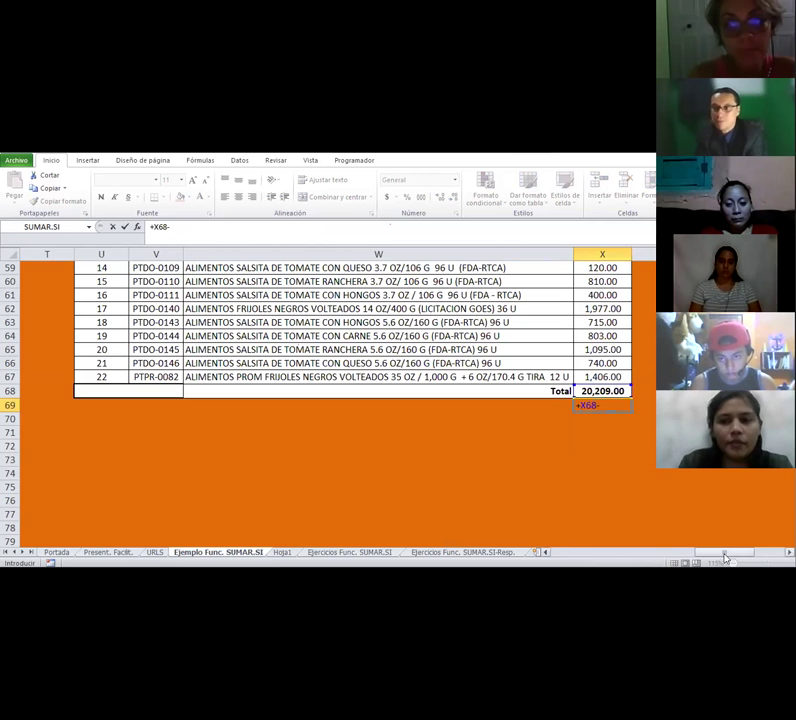
pyautogui.scroll(5, 604, 483)
pyautogui.hscroll(-3, 604, 483)
pyautogui.click(631, 265)
pyautogui.press('Return')
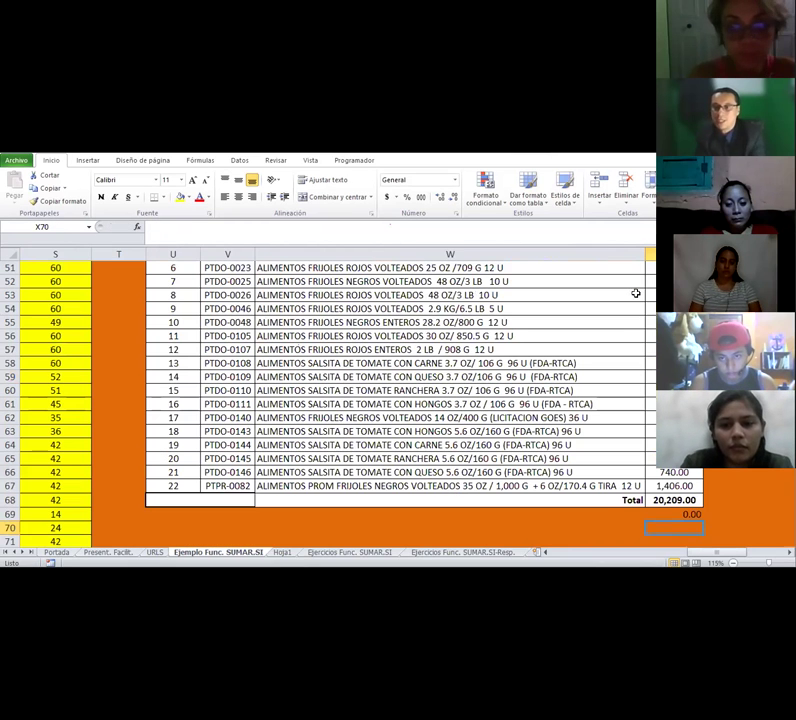
pyautogui.click(664, 513)
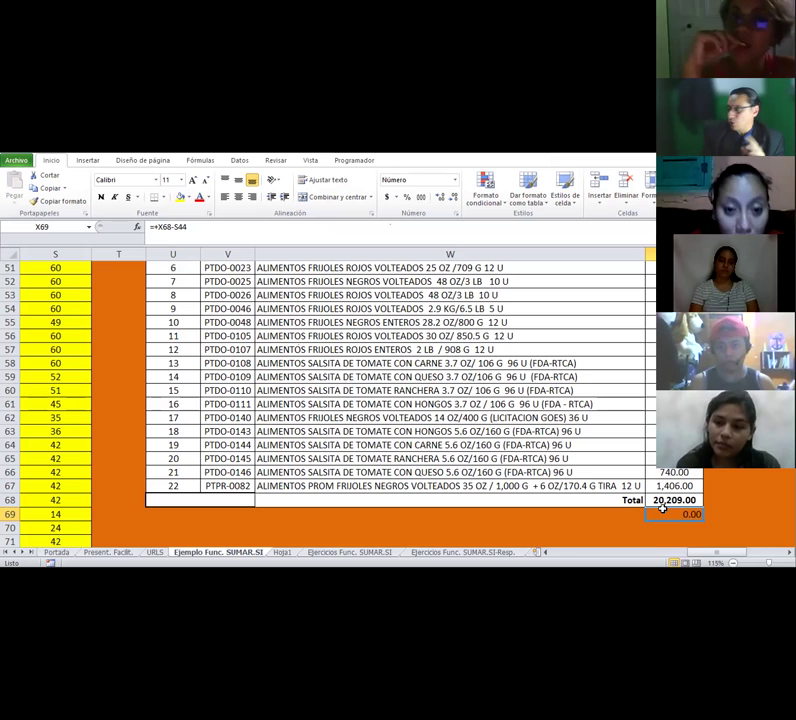
pyautogui.scroll(2, 512, 427)
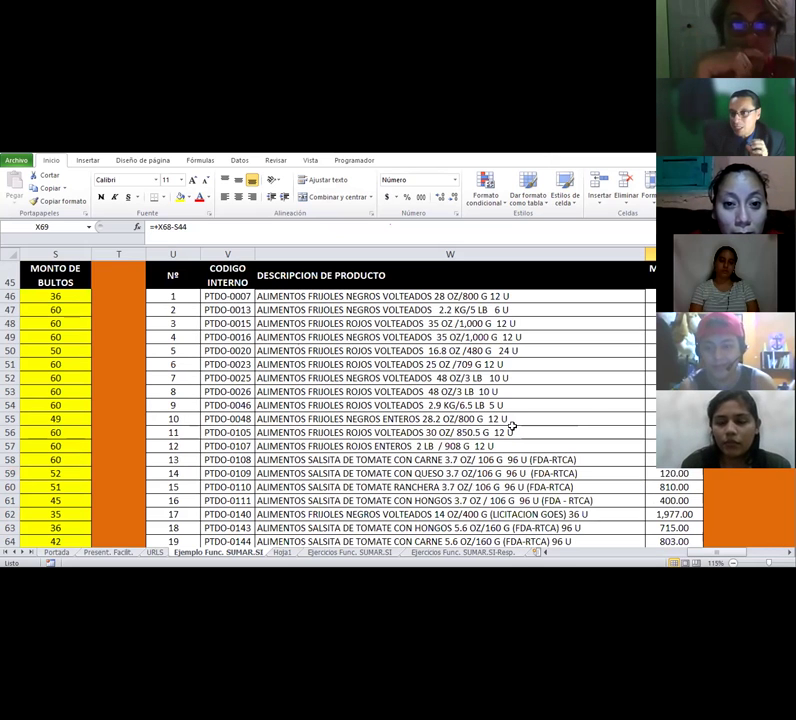
pyautogui.scroll(-1, 512, 427)
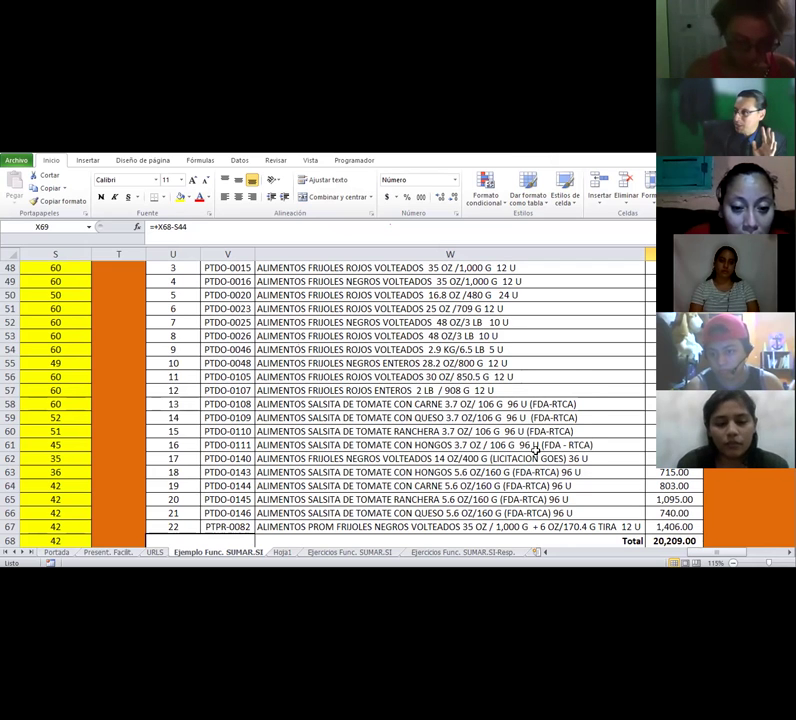
pyautogui.scroll(-1, 535, 451)
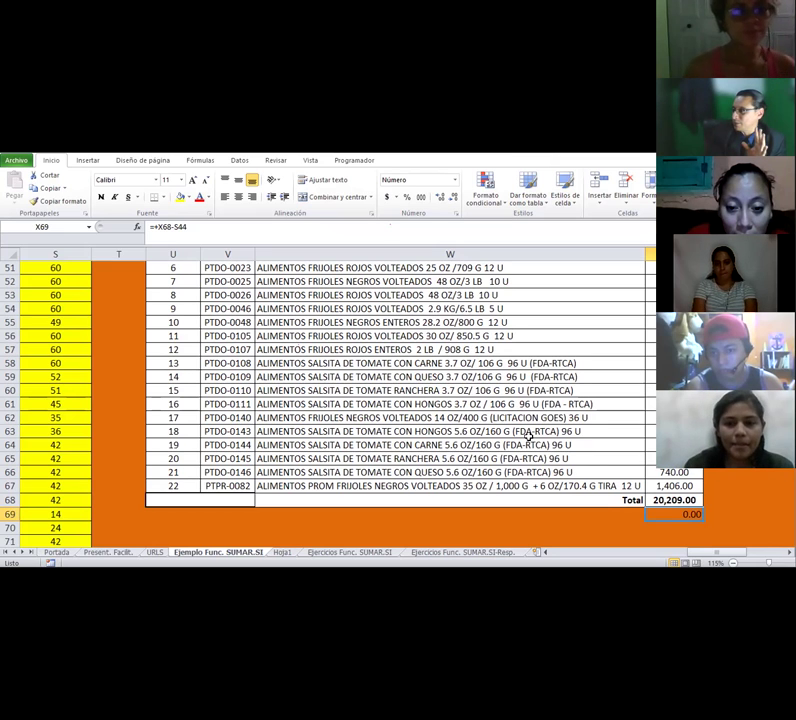
# Browse the sheet below the Cuadro resumen to locate the next Existencias table, headed in row 605.
pyautogui.scroll(-2, 528, 437)
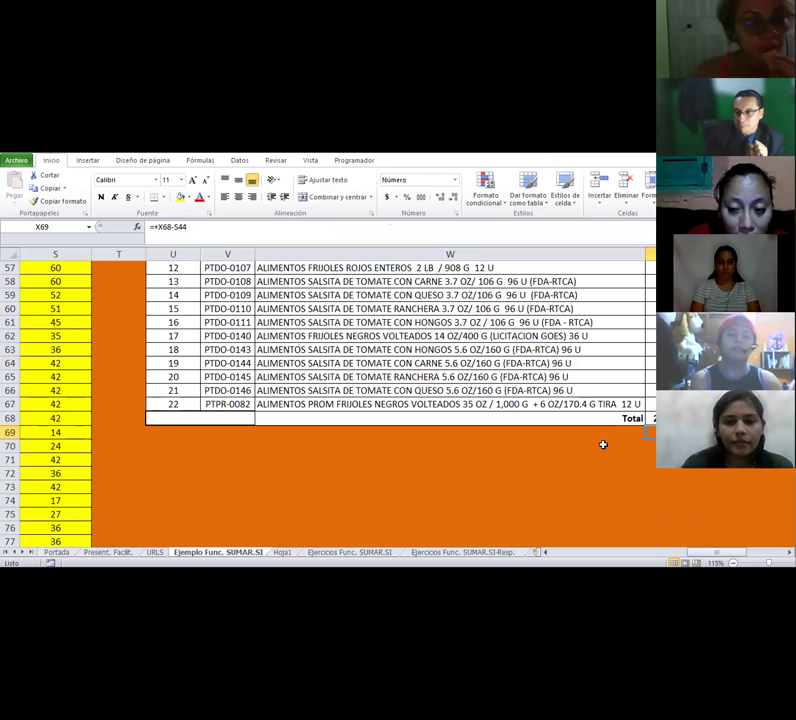
pyautogui.scroll(-12, 603, 444)
pyautogui.scroll(-20, 603, 444)
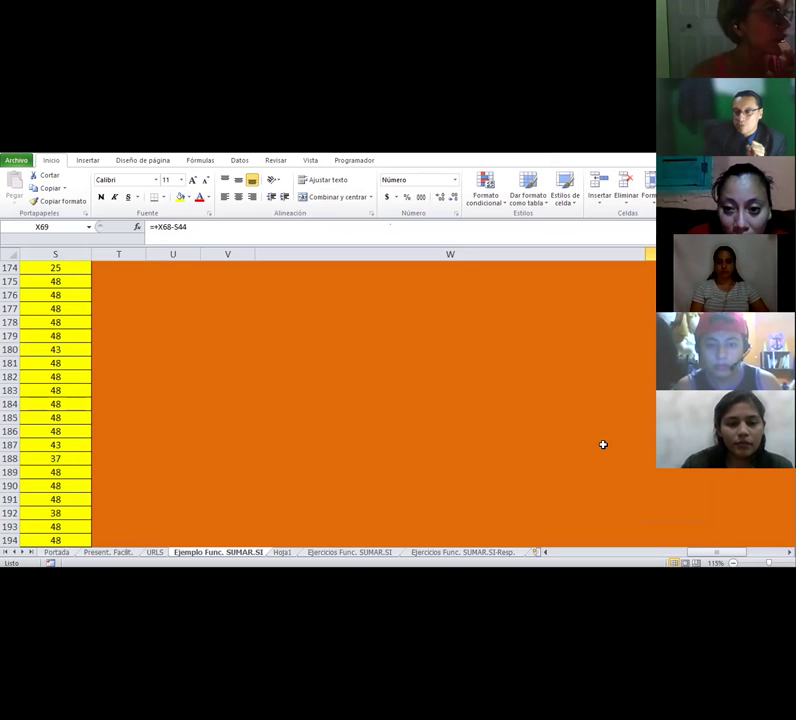
pyautogui.scroll(-20, 603, 444)
pyautogui.scroll(-20, 603, 444)
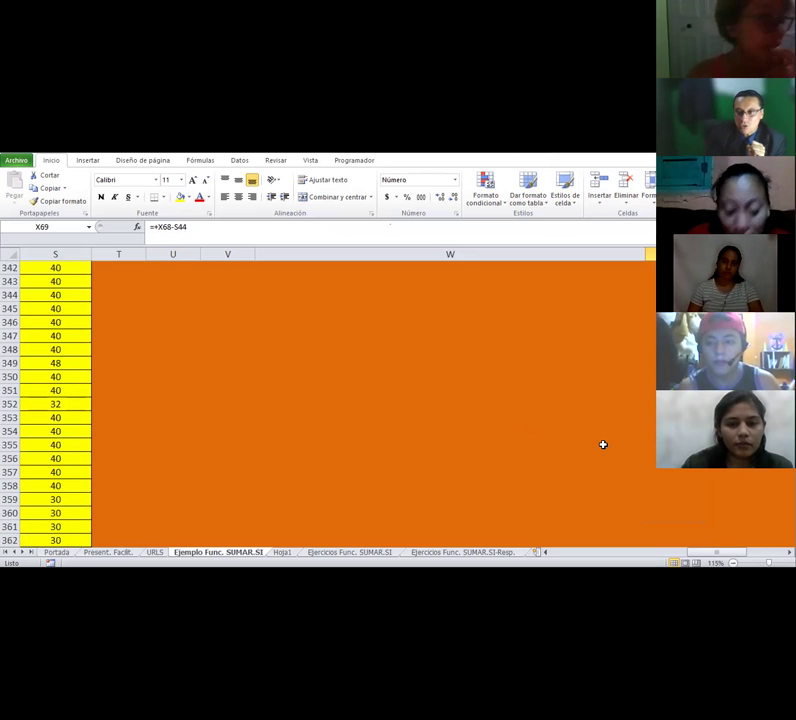
pyautogui.scroll(-20, 603, 443)
pyautogui.scroll(-9, 603, 443)
pyautogui.click(603, 443)
pyautogui.scroll(-15, 603, 443)
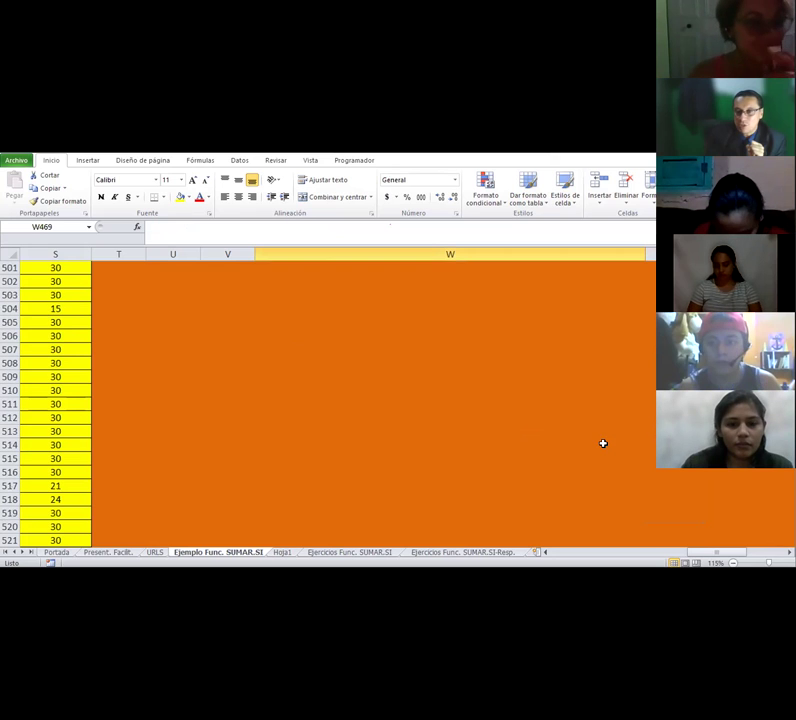
pyautogui.scroll(-20, 603, 443)
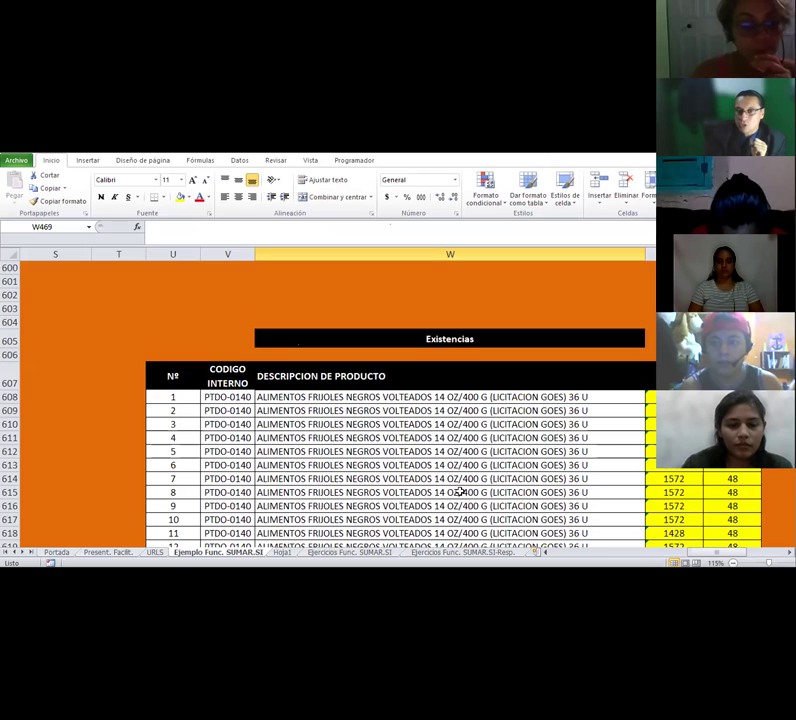
# Examine the internal codes, lots and package amounts in the first rows of the Existencias table headed in row 605.
pyautogui.scroll(-1, 235, 368)
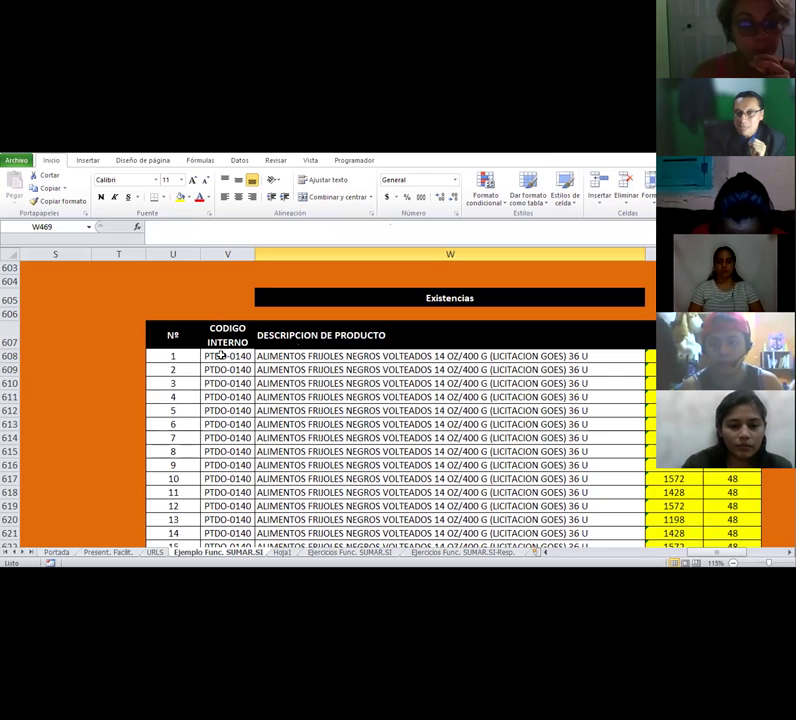
pyautogui.click(215, 357)
pyautogui.click(215, 369)
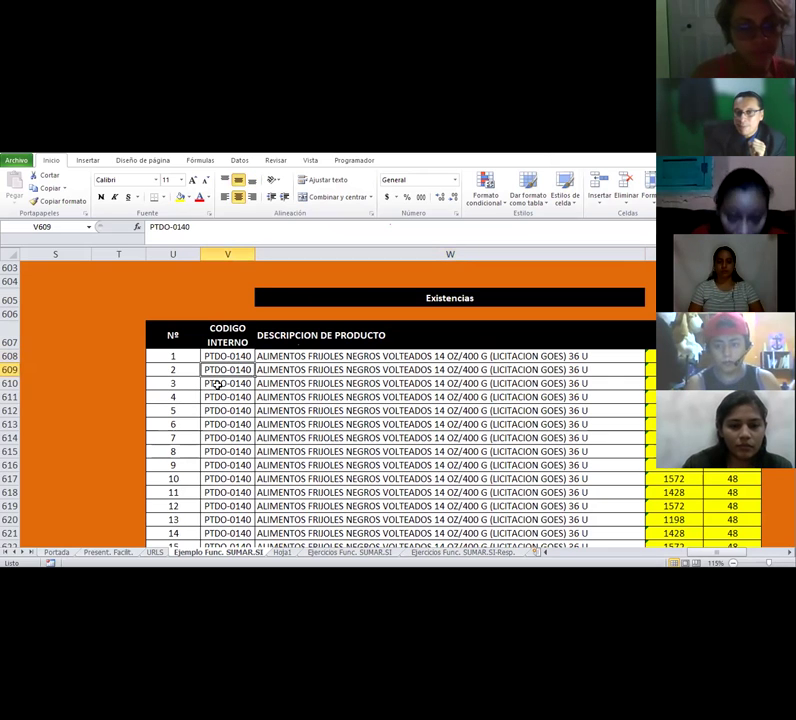
pyautogui.press('Down')
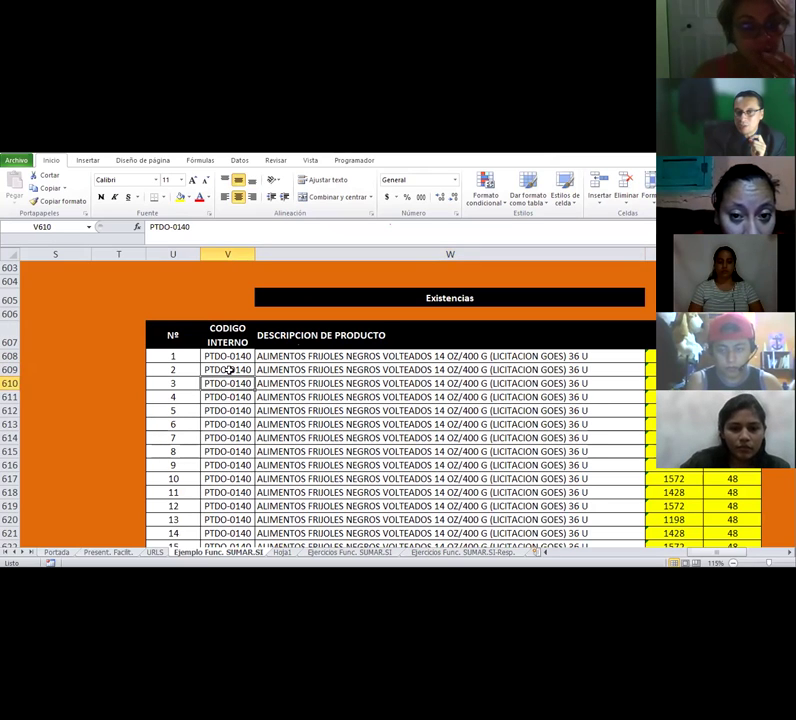
pyautogui.click(226, 410)
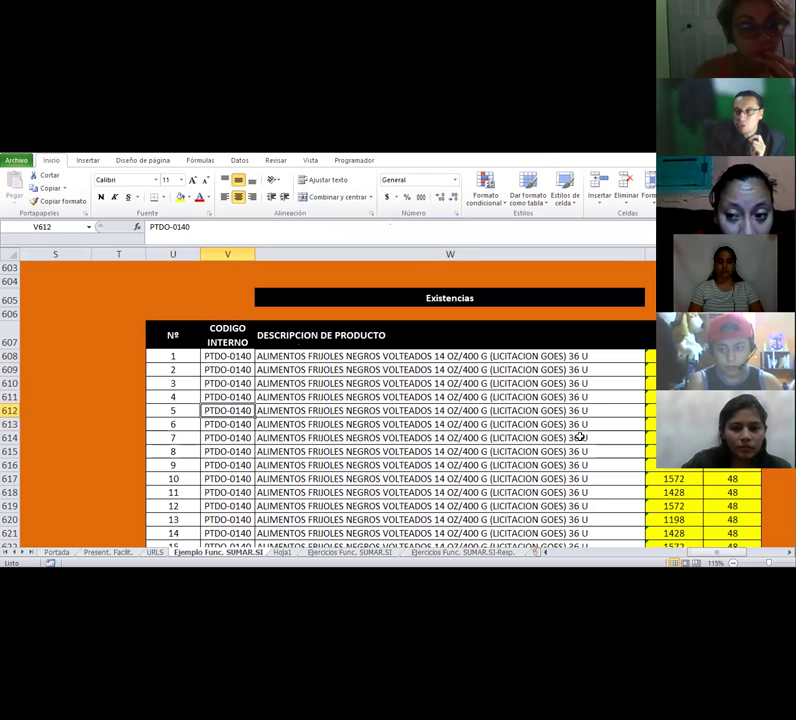
pyautogui.click(651, 354)
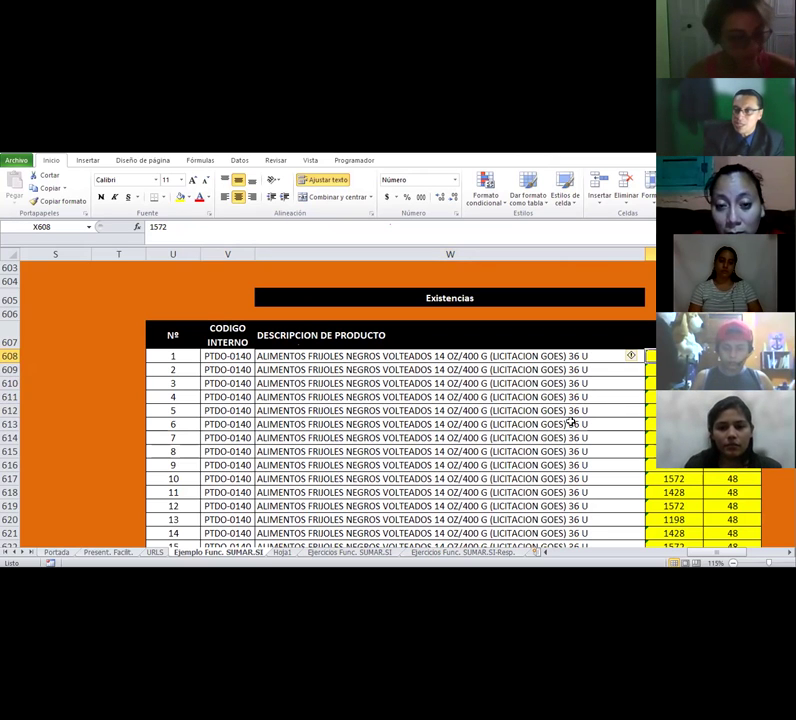
pyautogui.press('Left')
pyautogui.press('Left')
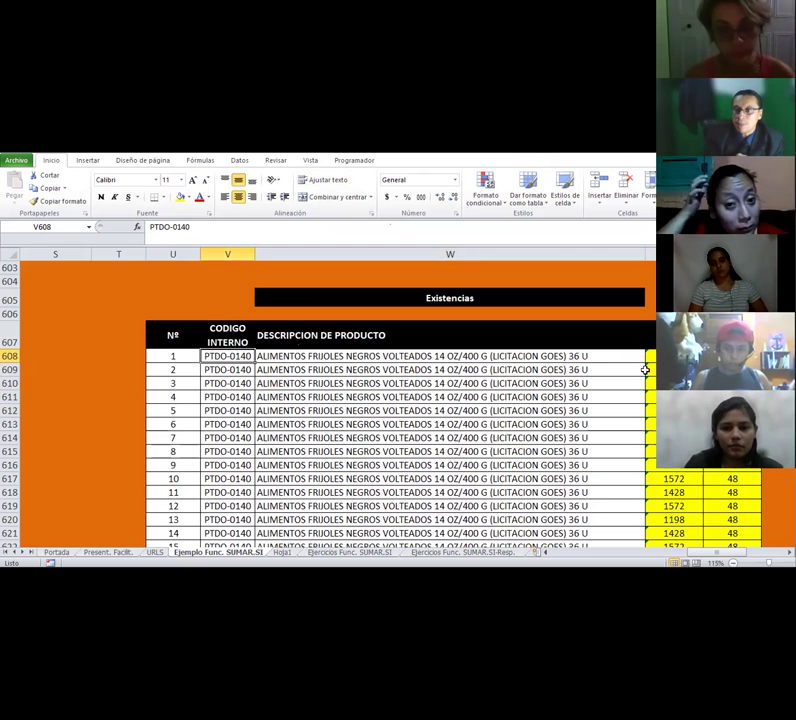
pyautogui.press('Right')
pyautogui.press('Right')
pyautogui.press('Right')
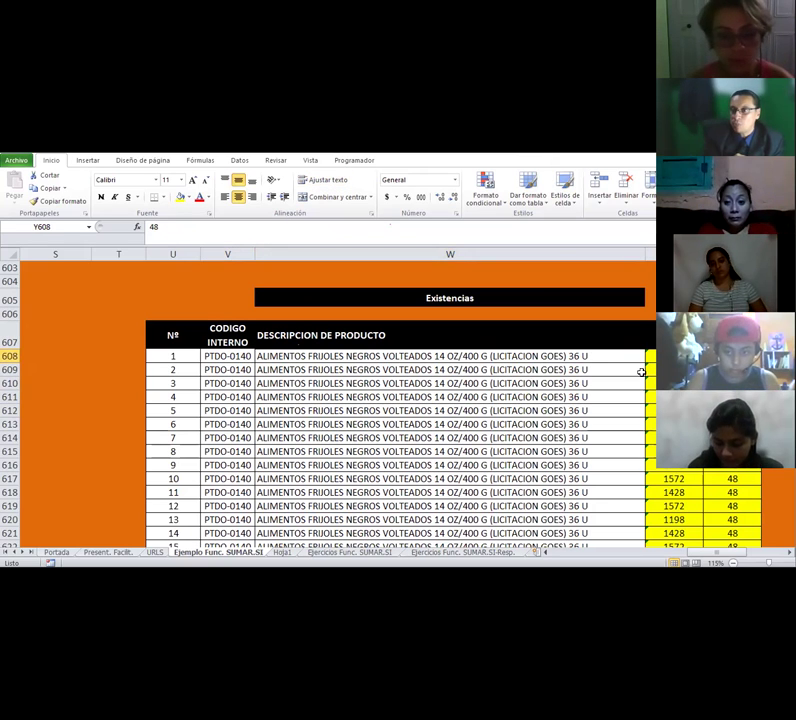
pyautogui.press('Left')
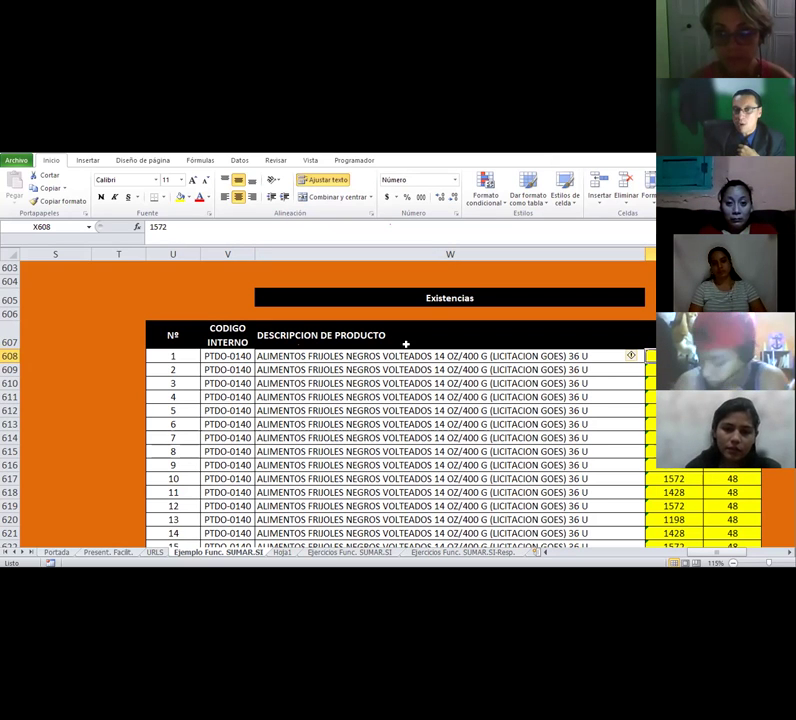
# Compare the internal code and lot of items 1 and 5 in the Existencias table.
pyautogui.click(231, 357)
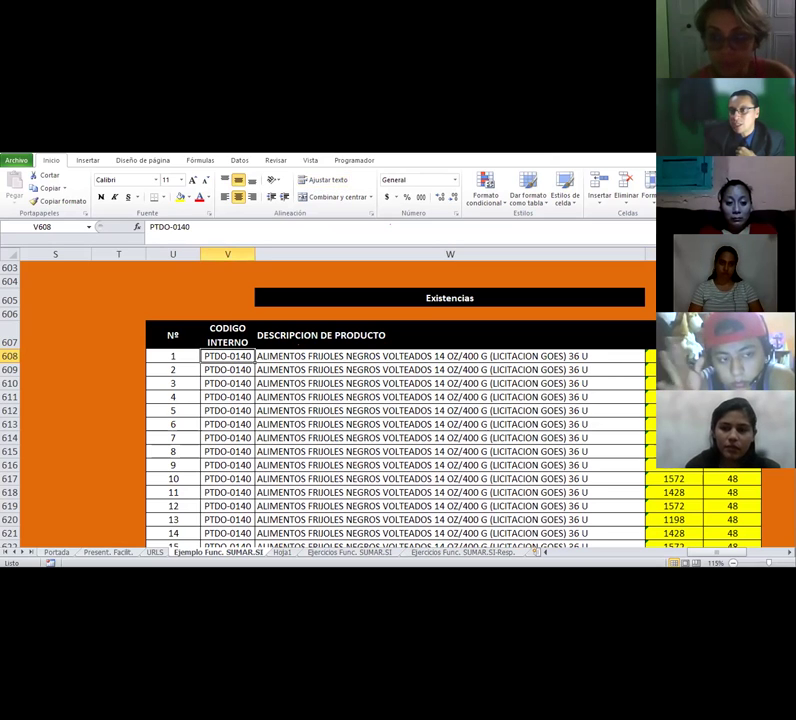
pyautogui.press('Right')
pyautogui.press('Right')
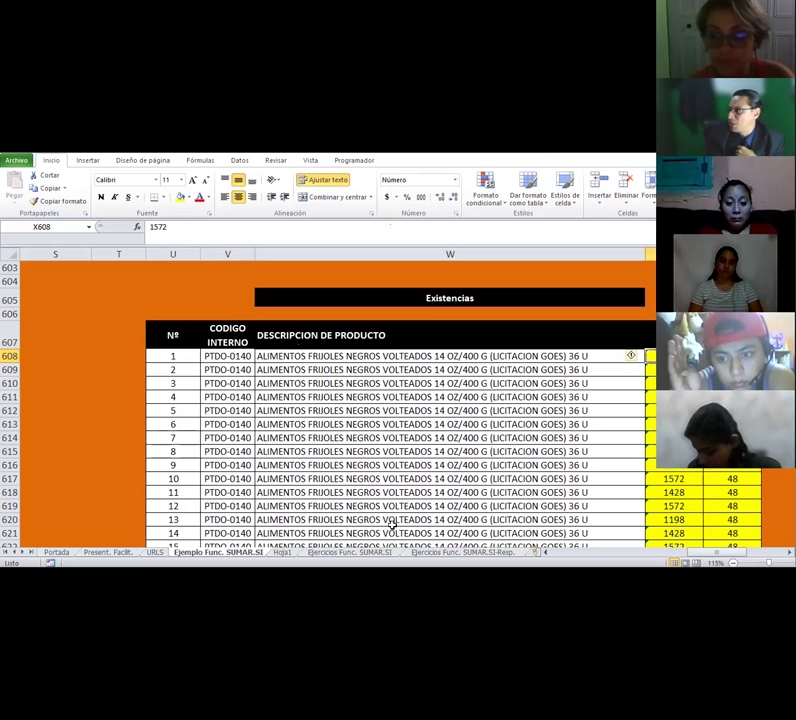
pyautogui.click(242, 411)
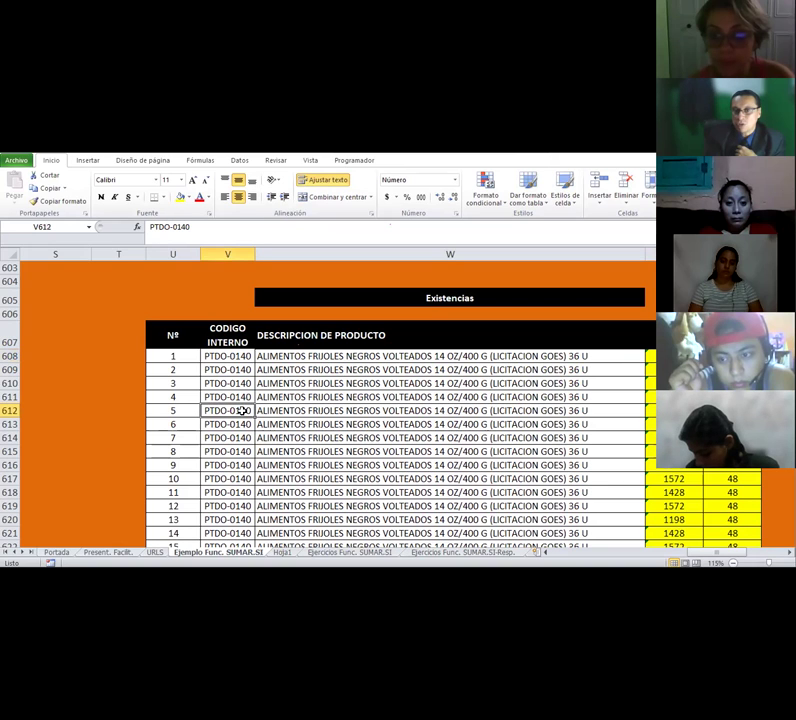
pyautogui.press('Right')
pyautogui.press('Right')
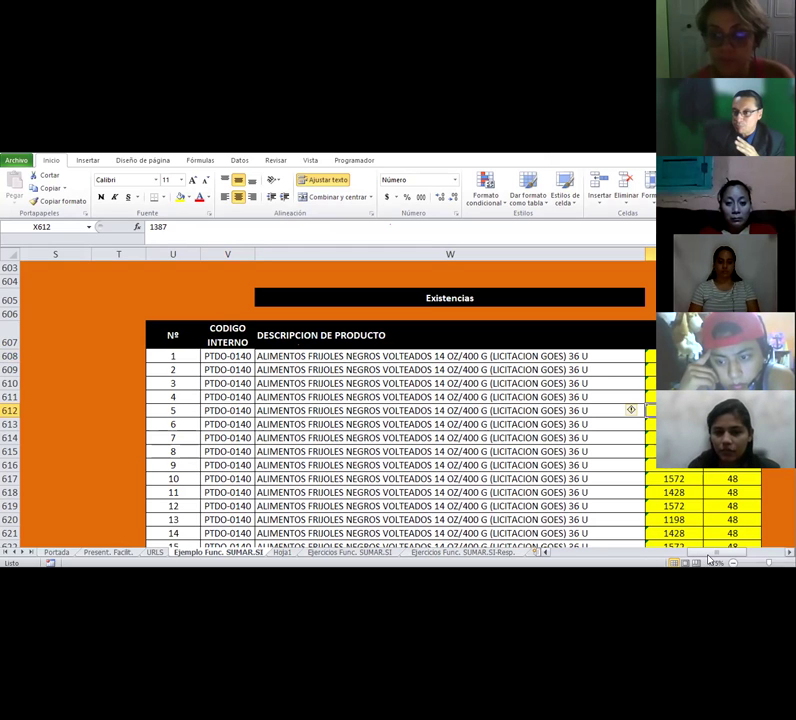
pyautogui.moveTo(725, 556); pyautogui.dragTo(743, 557)
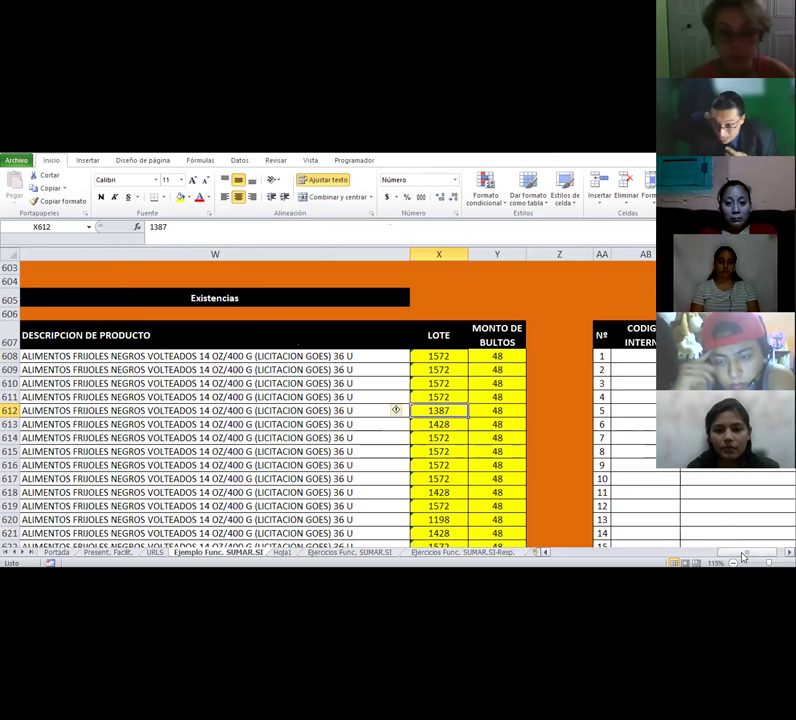
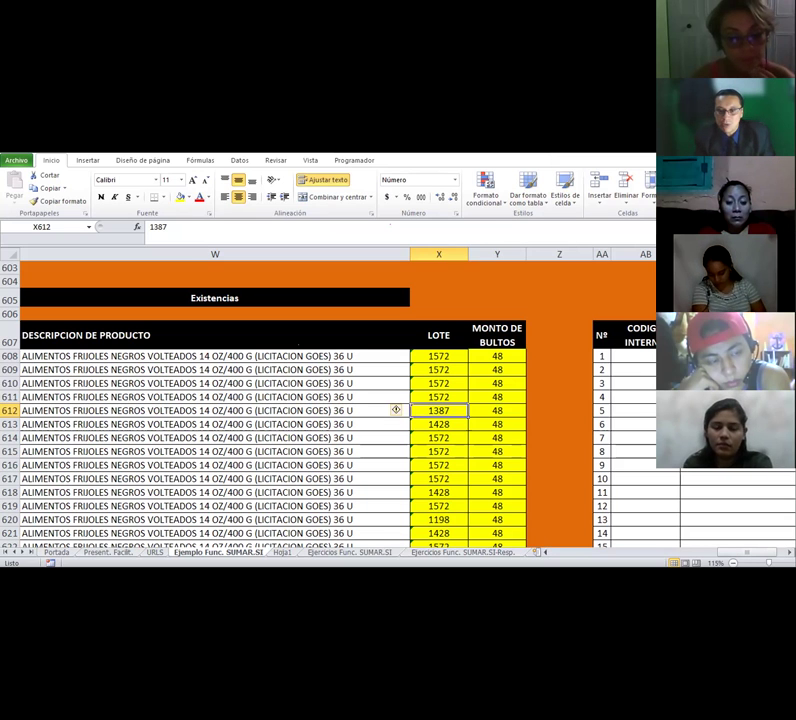
# Review the Stock inventory exercise in the Ejercicios Func. SUMAR.SI sheet, including its internal code and expiry date columns.
pyautogui.click(341, 553)
pyautogui.scroll(-8, 627, 385)
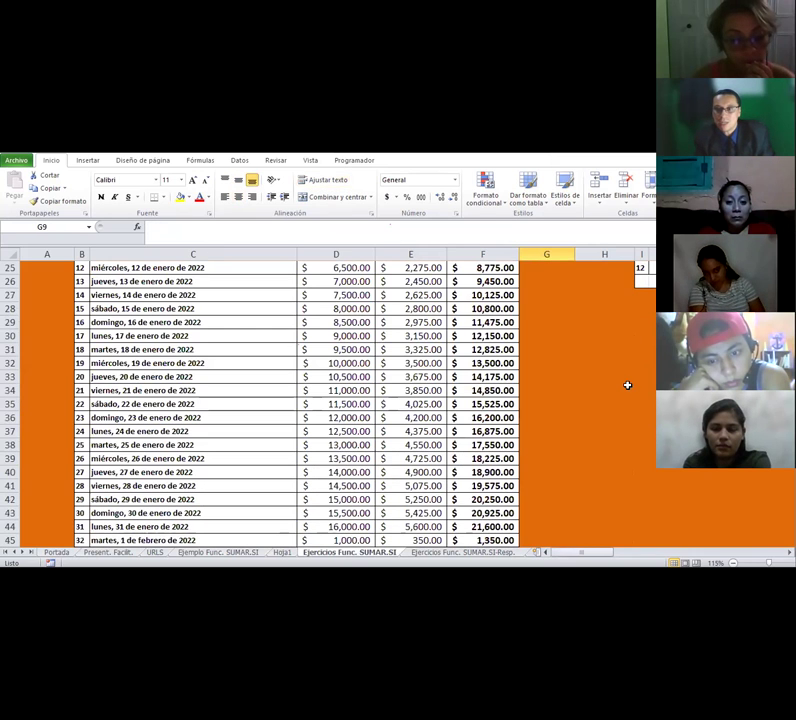
pyautogui.scroll(-20, 627, 385)
pyautogui.scroll(-20, 627, 387)
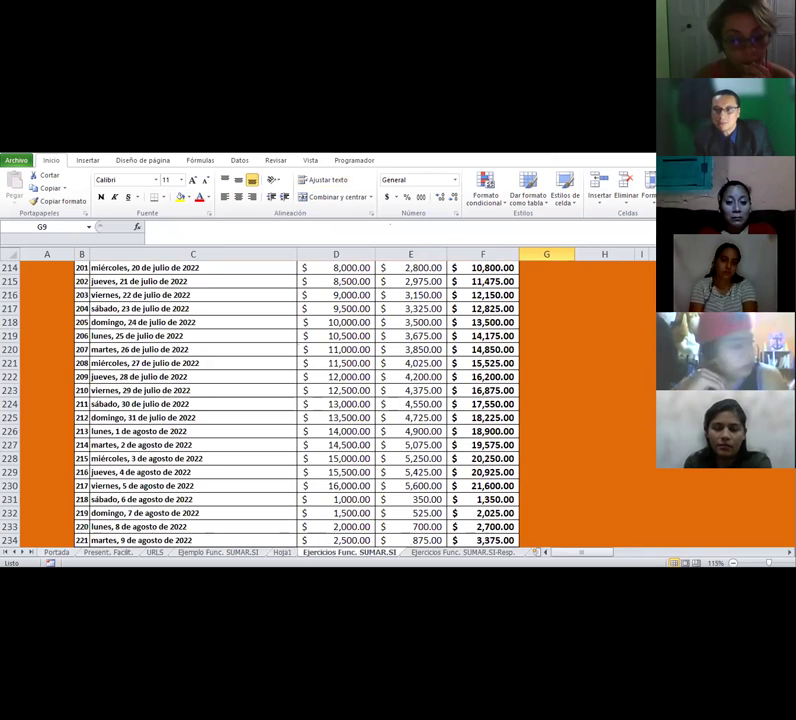
pyautogui.scroll(-20, 627, 387)
pyautogui.scroll(-20, 625, 496)
pyautogui.moveTo(589, 555); pyautogui.dragTo(714, 553)
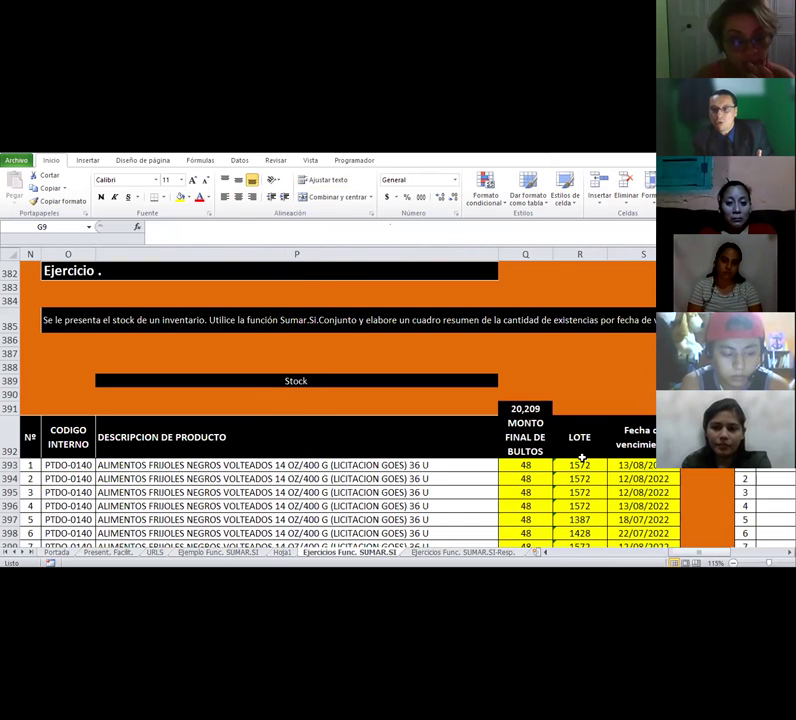
pyautogui.click(650, 466)
pyautogui.click(92, 467)
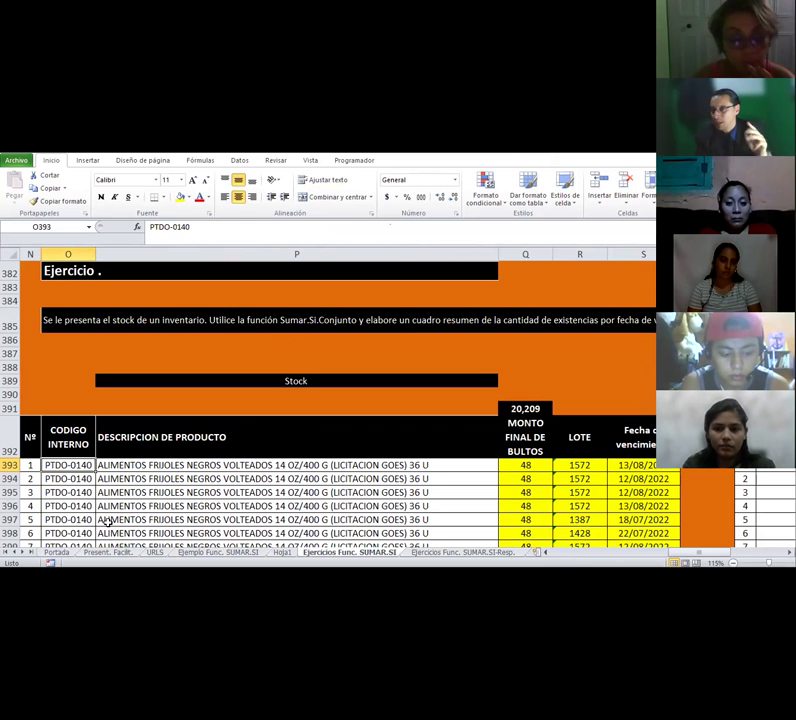
# Open the sort settings for the Existencias data V608:Y1154 in Ejemplo Func. SUMAR.SI and mark the data as having no headers.
pyautogui.click(248, 553)
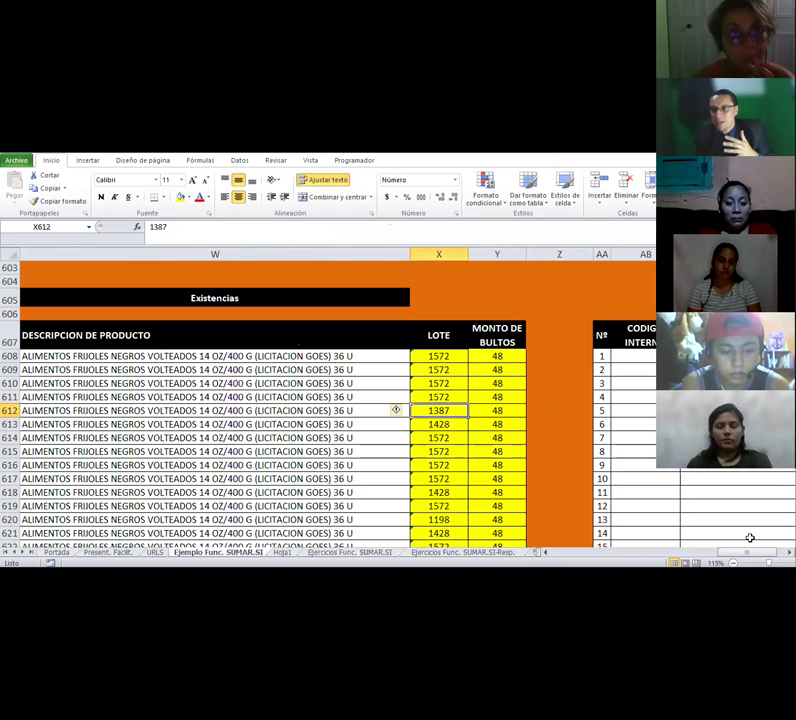
pyautogui.moveTo(746, 552); pyautogui.dragTo(719, 552)
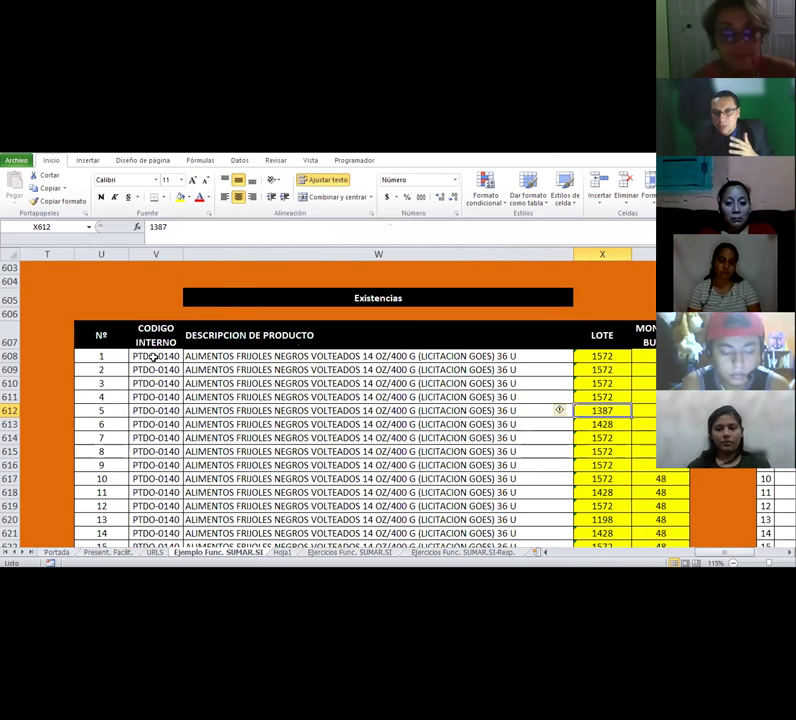
pyautogui.moveTo(155, 357); pyautogui.dragTo(648, 350)
pyautogui.hotkey('ctrl', 'shift', 'Down')
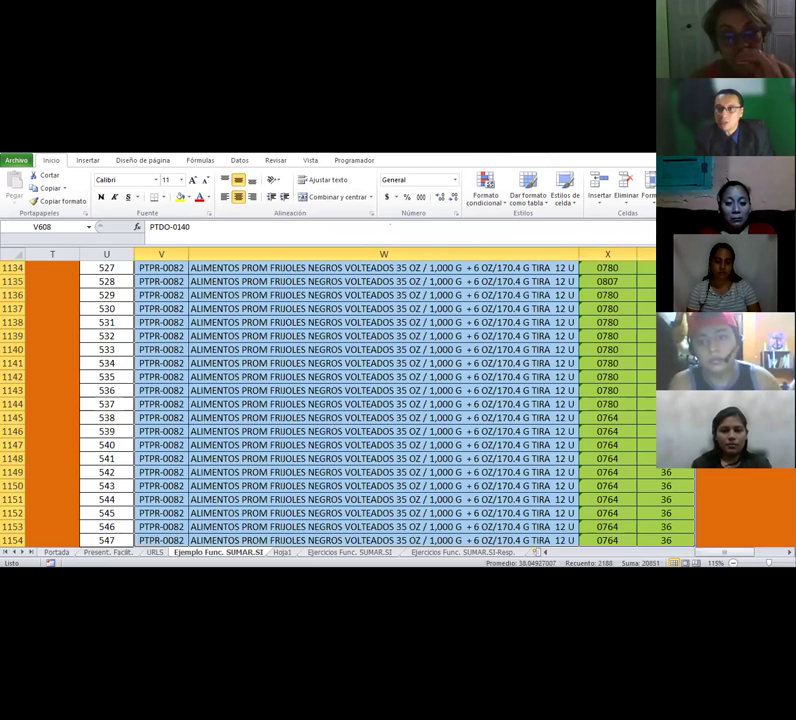
pyautogui.hotkey('alt', 'd')
pyautogui.press('o')
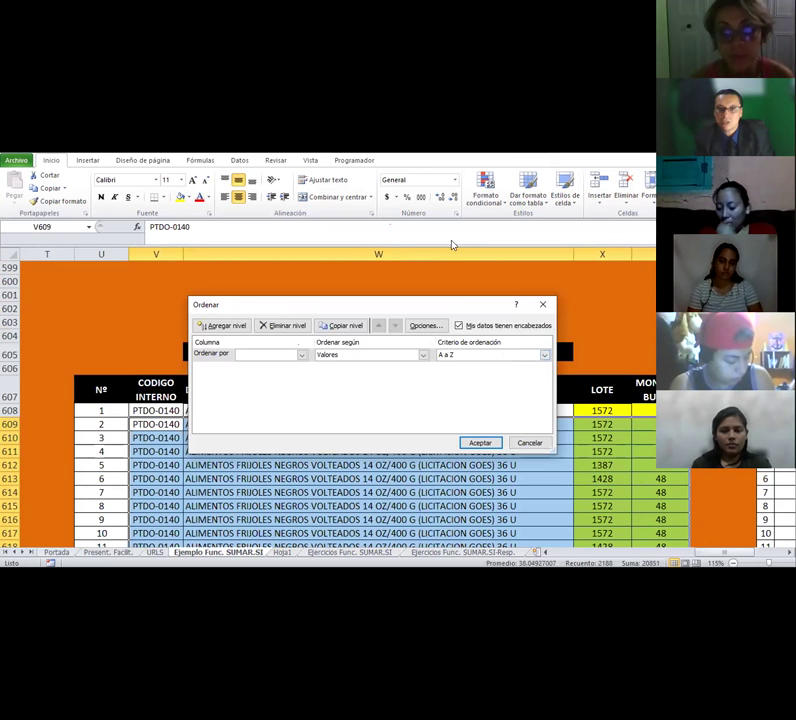
pyautogui.moveTo(350, 304); pyautogui.dragTo(341, 168)
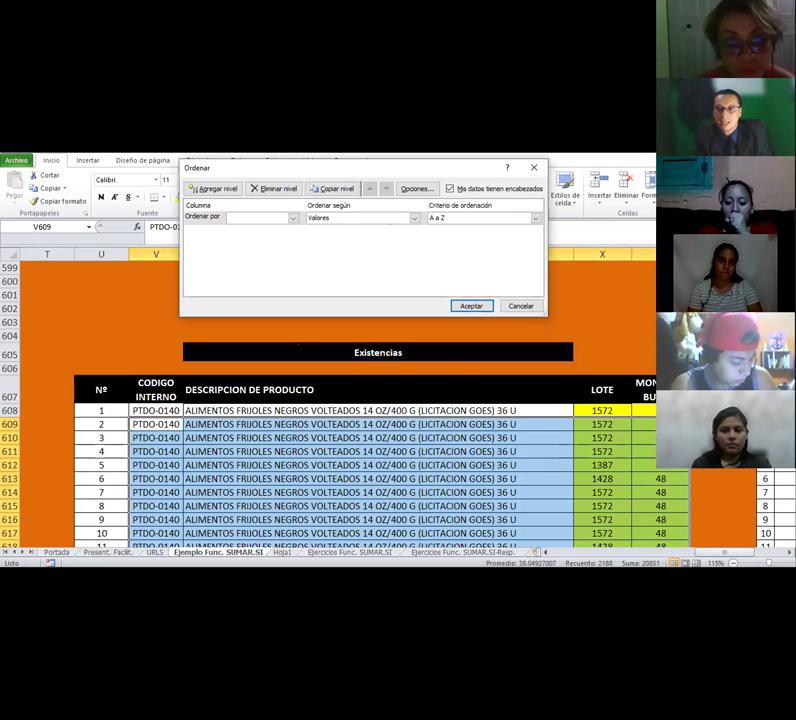
pyautogui.click(450, 188)
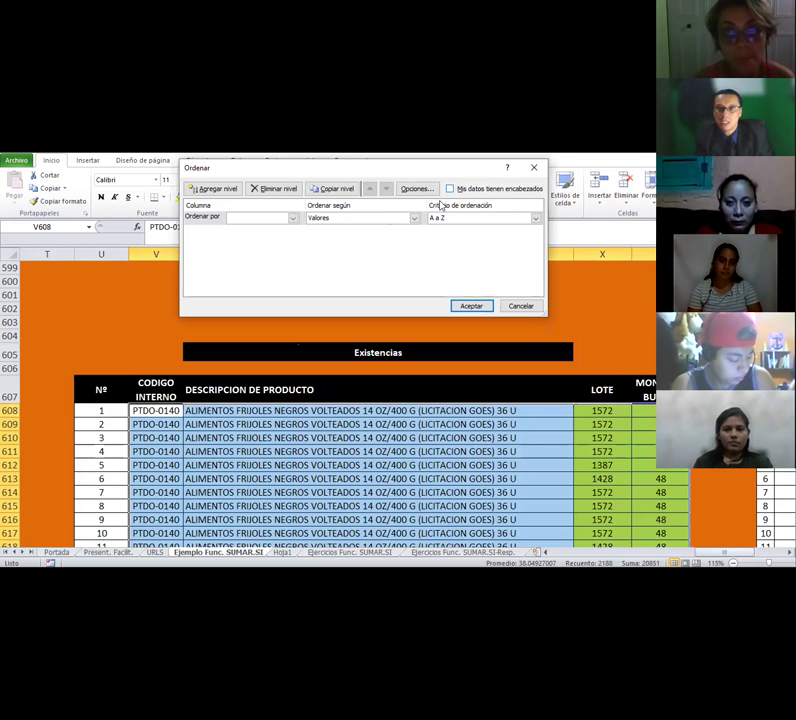
# Sort the selected Existencias data by Columna V on Valores in A a Z order.
pyautogui.click(293, 218)
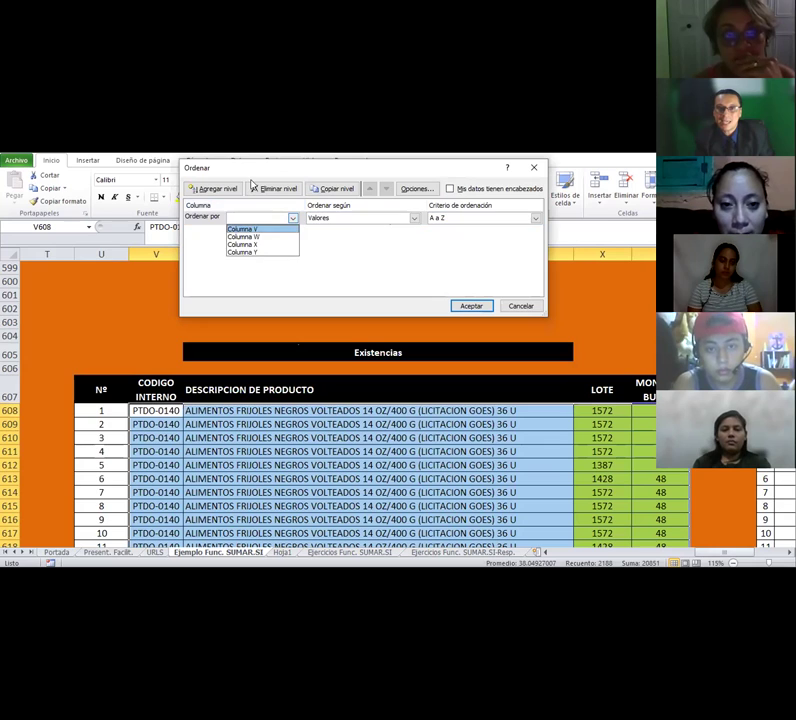
pyautogui.click(343, 183)
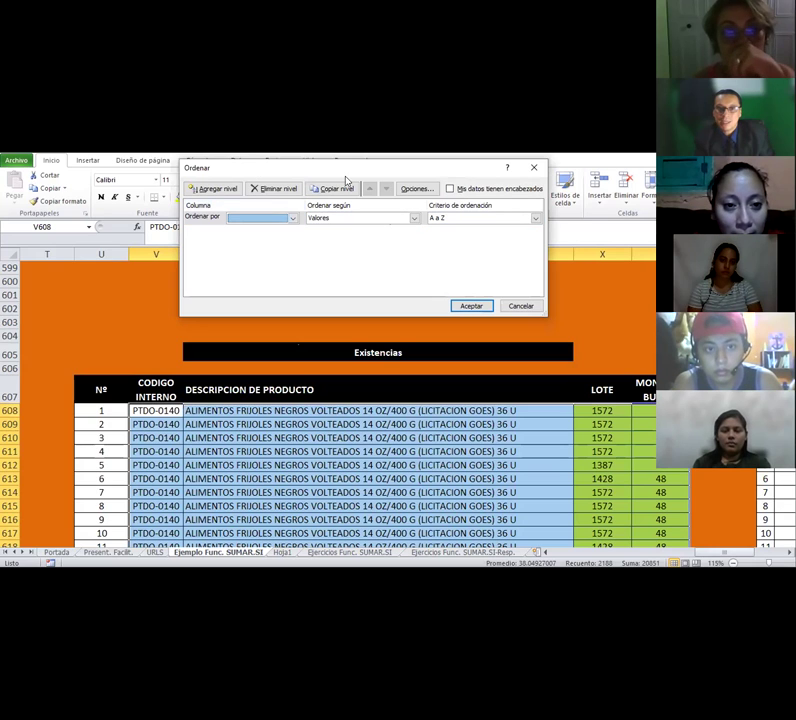
pyautogui.click(289, 224)
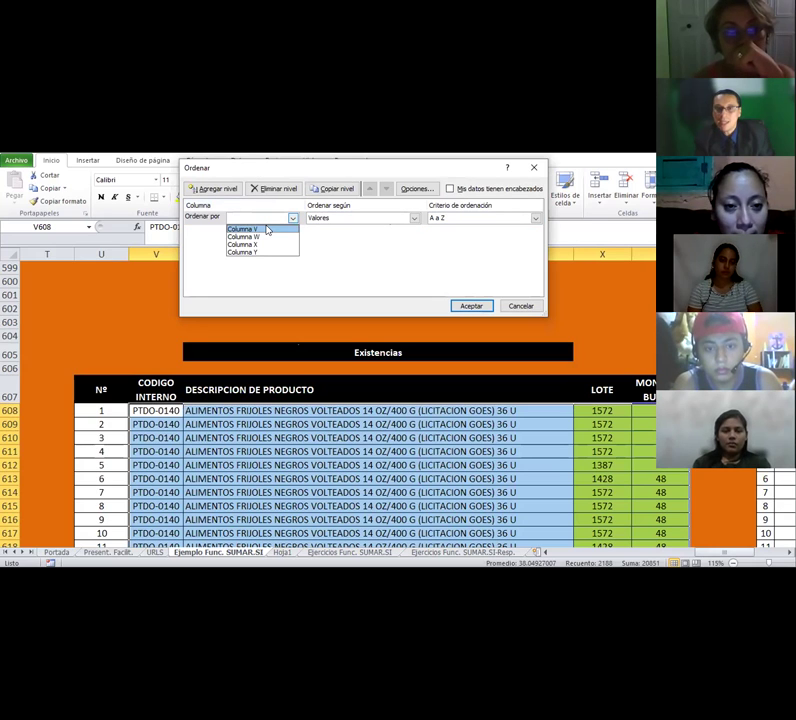
pyautogui.press('Return')
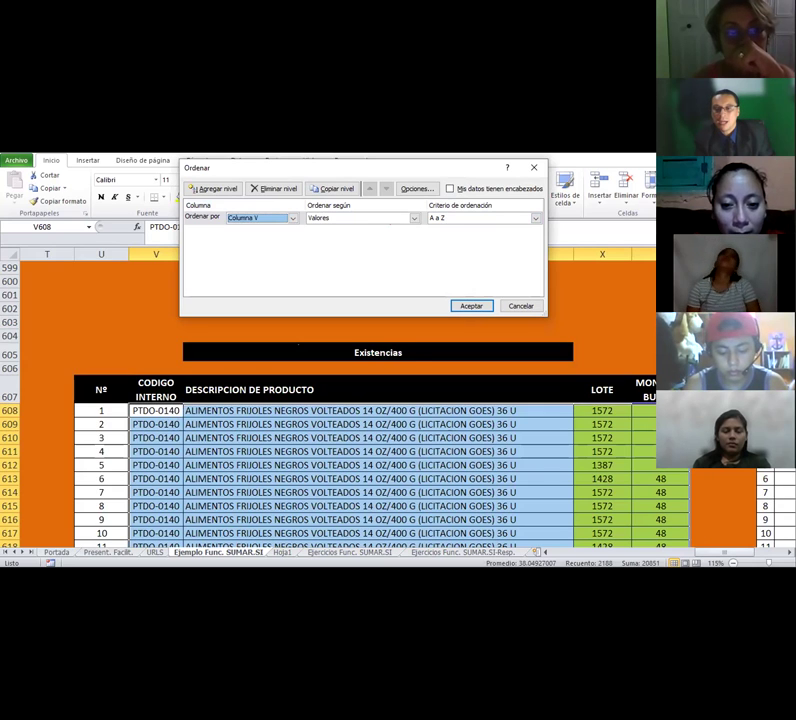
pyautogui.click(470, 305)
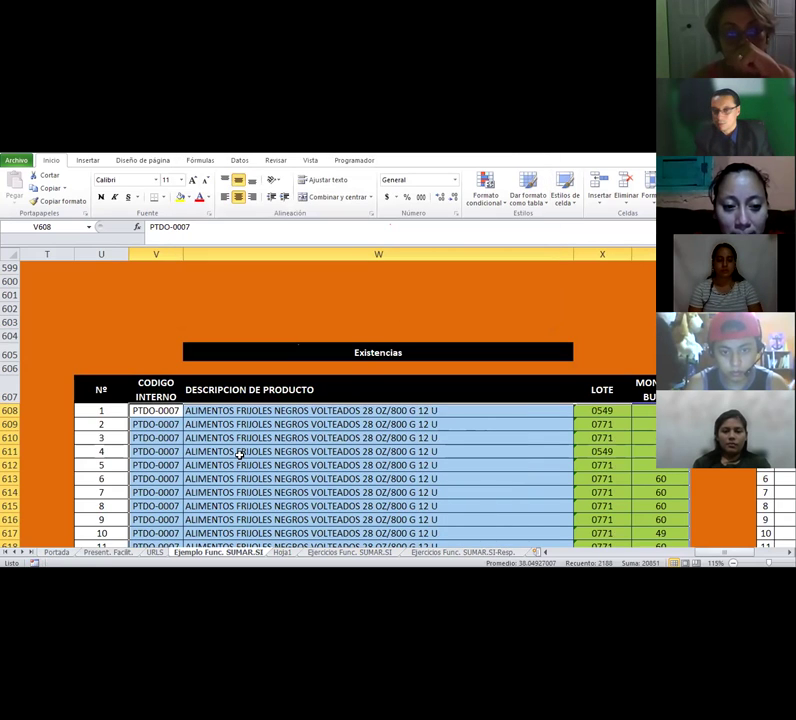
# Inspect the sorted lots and package amounts and the Cuadro resumen table beside them.
pyautogui.moveTo(730, 560)
pyautogui.mouseDown()
pyautogui.moveTo(736, 557)
pyautogui.moveTo(729, 556)
pyautogui.mouseUp()
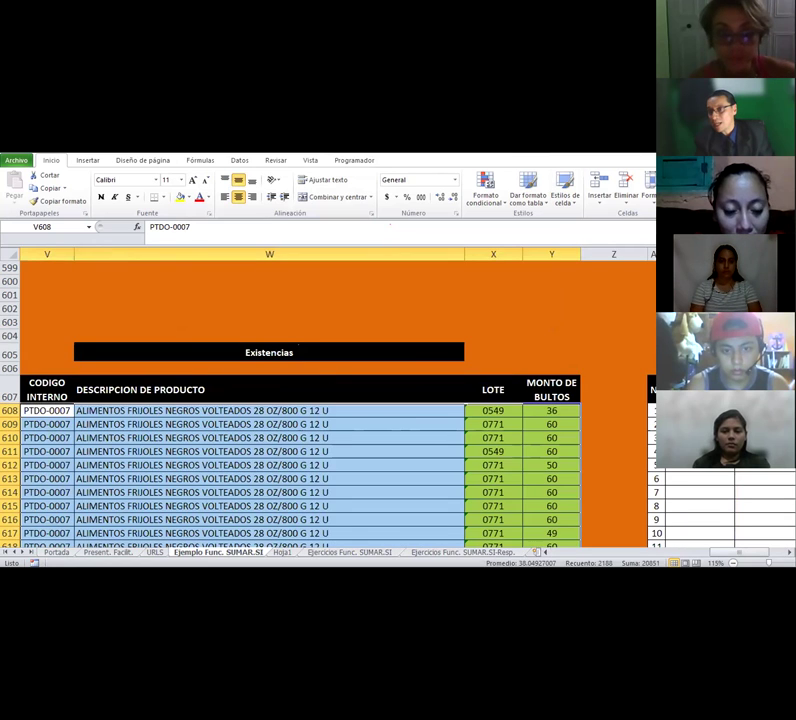
pyautogui.click(760, 410)
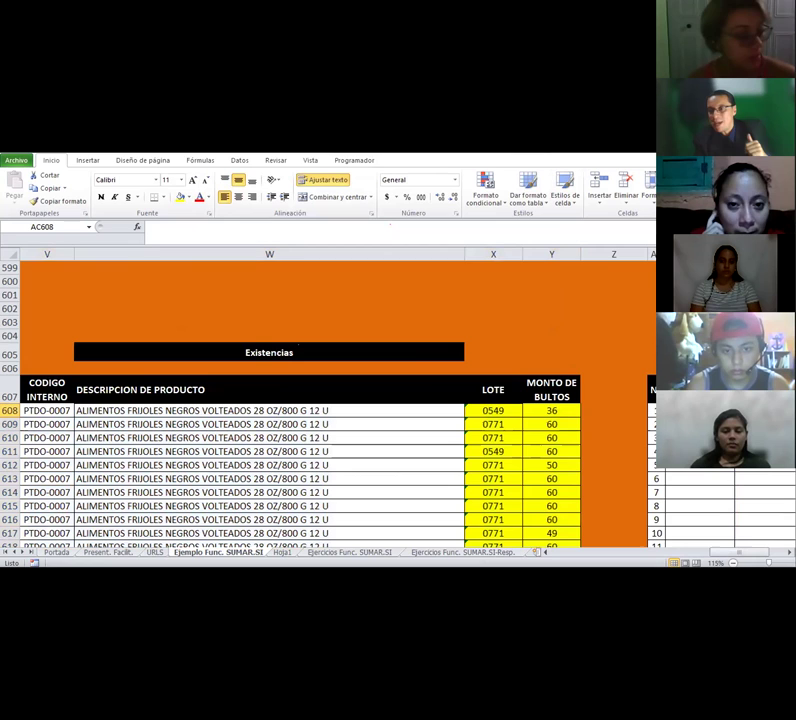
pyautogui.moveTo(752, 553); pyautogui.dragTo(759, 553)
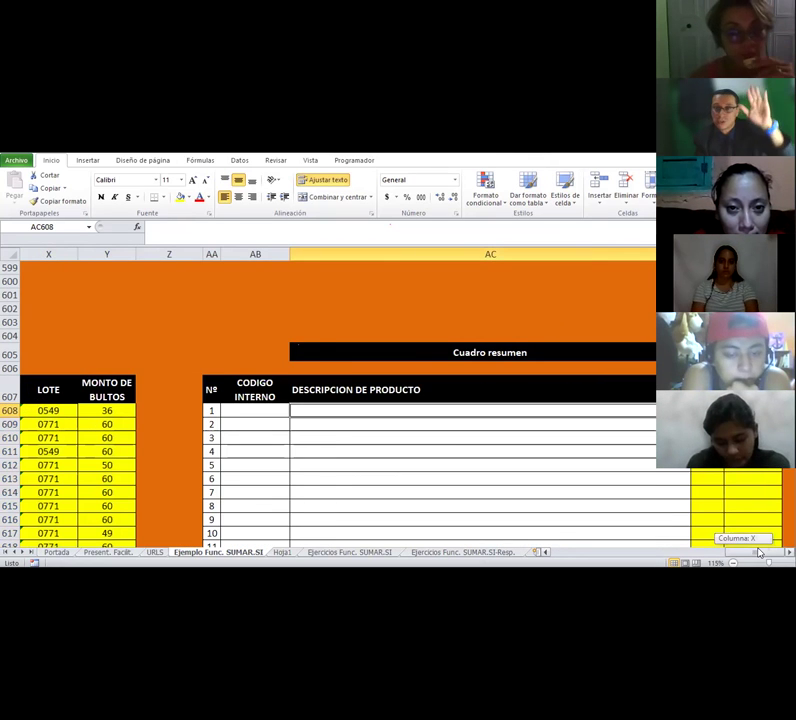
# Copy the internal codes and product descriptions in V608:W1154 of the Existencias table.
pyautogui.moveTo(759, 553); pyautogui.dragTo(705, 552)
pyautogui.moveTo(240, 410); pyautogui.dragTo(258, 410)
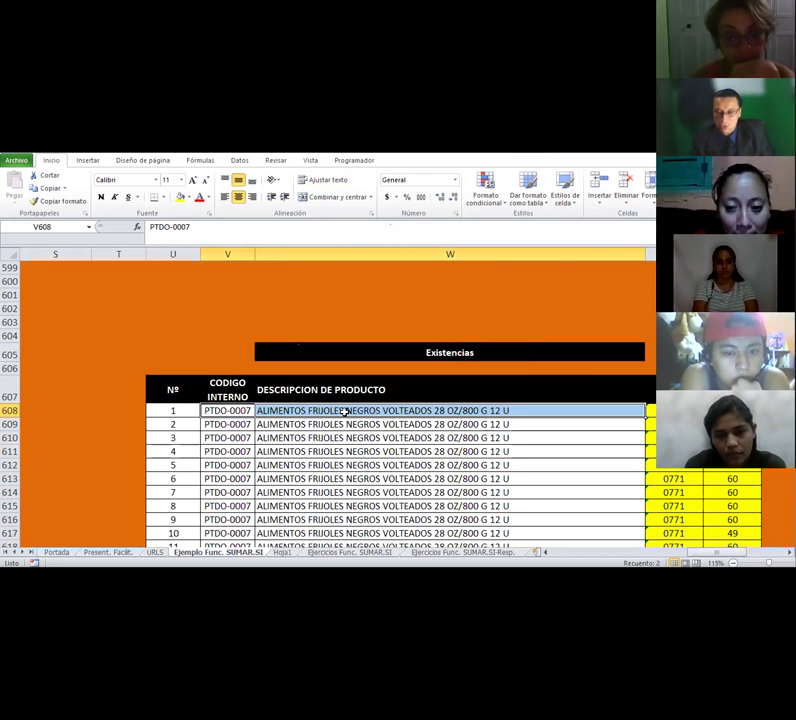
pyautogui.hotkey('ctrl', 'shift', 'Down')
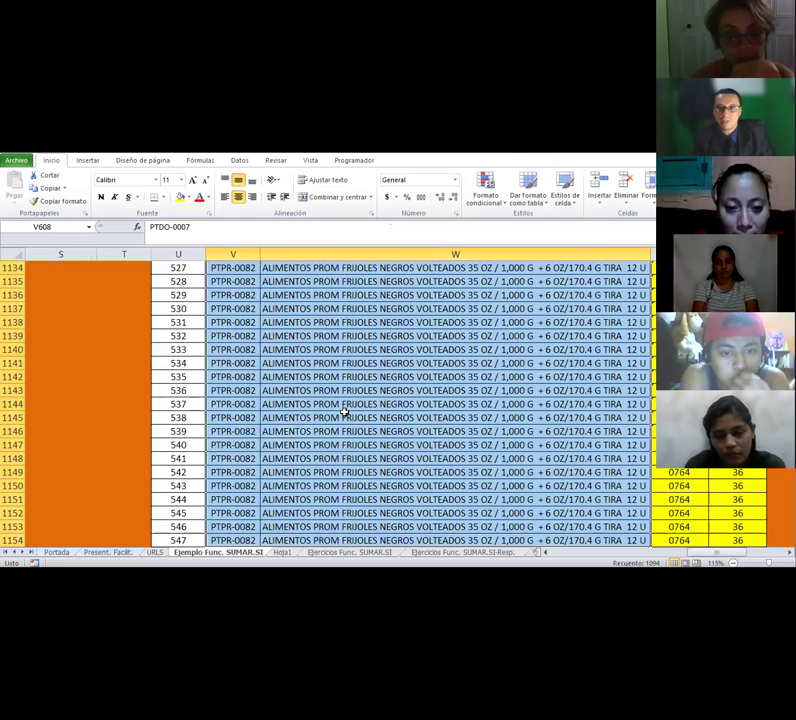
pyautogui.click(50, 190)
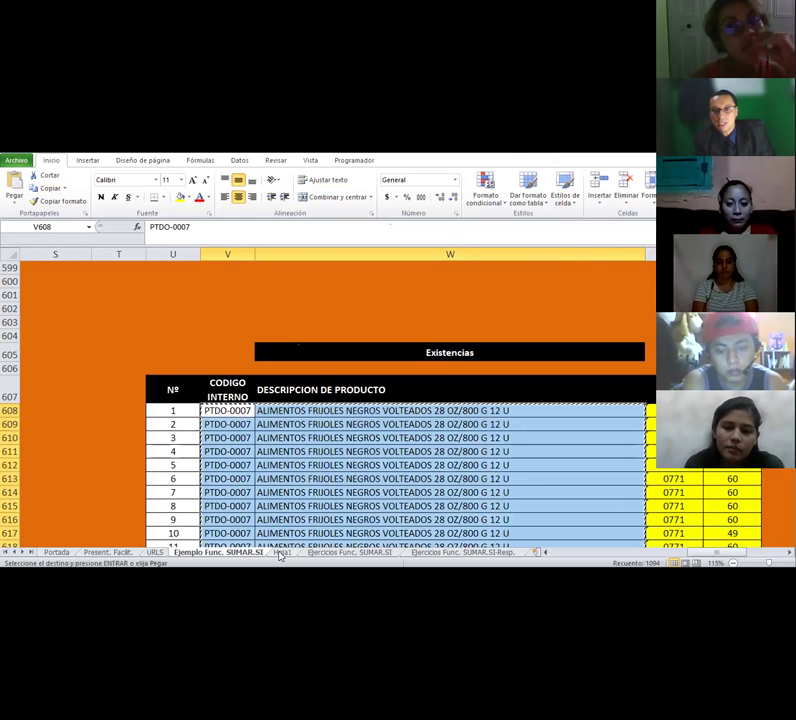
# Paste the copied internal codes and product descriptions as values in Hoja1 starting at C4.
pyautogui.hotkey('ctrl', 'pagedown')
pyautogui.rightClick(139, 279)
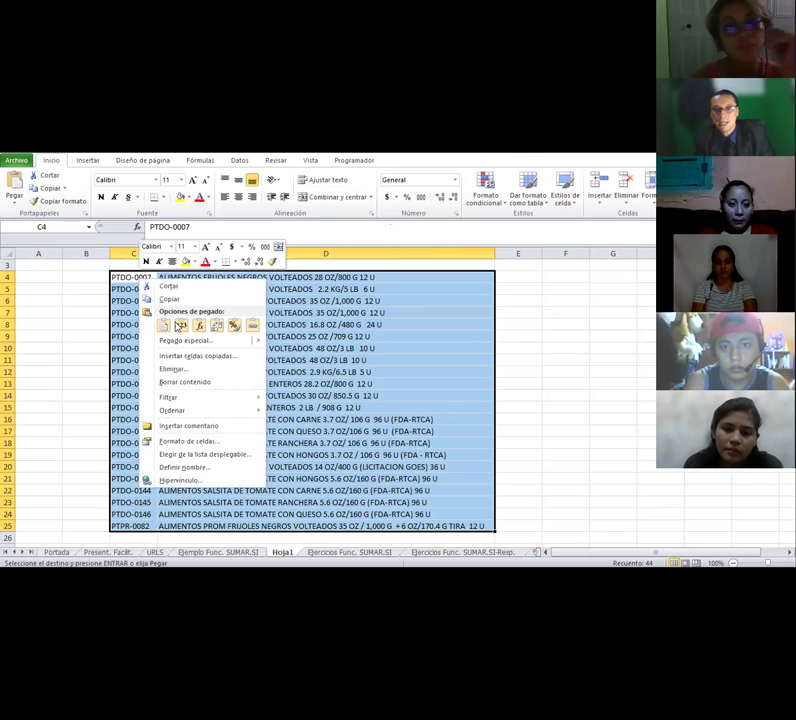
pyautogui.click(181, 325)
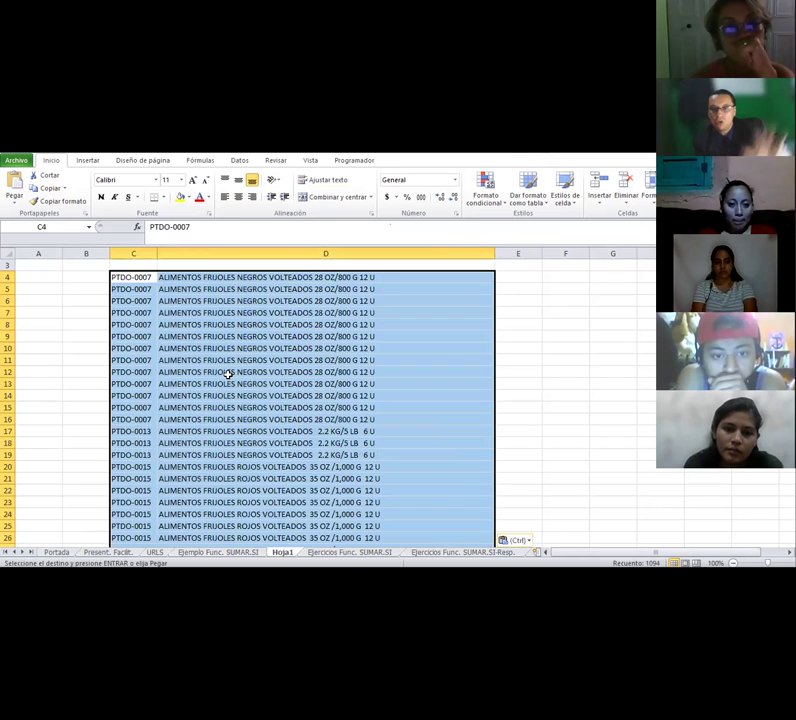
pyautogui.scroll(-1, 228, 380)
pyautogui.scroll(-15, 228, 374)
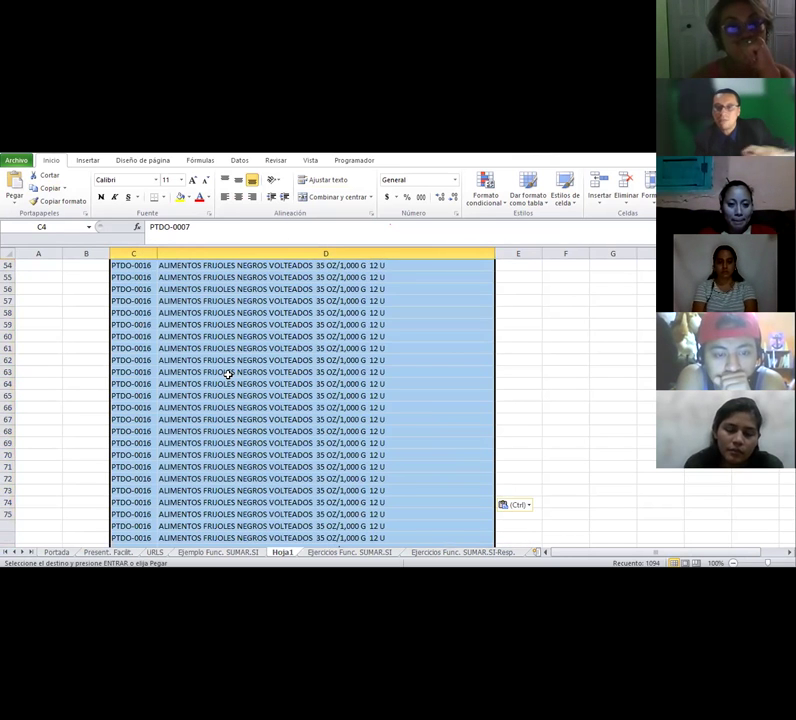
pyautogui.scroll(-12, 228, 374)
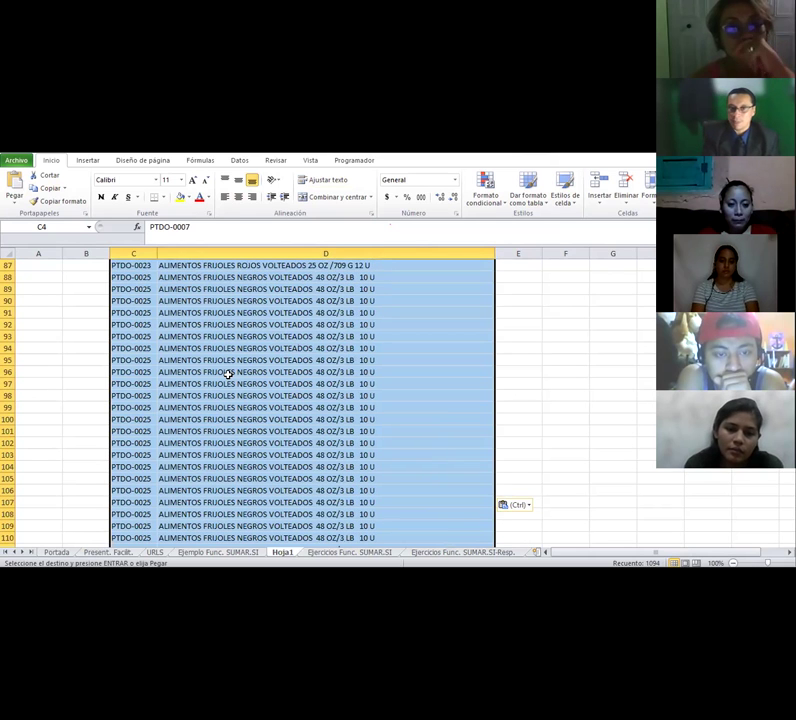
pyautogui.scroll(15, 228, 374)
# Copy the codes, descriptions and lots in V608:X1154 of Ejemplo Func. SUMAR.SI and paste them as values in Hoja1 starting at C4.
pyautogui.hotkey('ctrl', 'pageup')
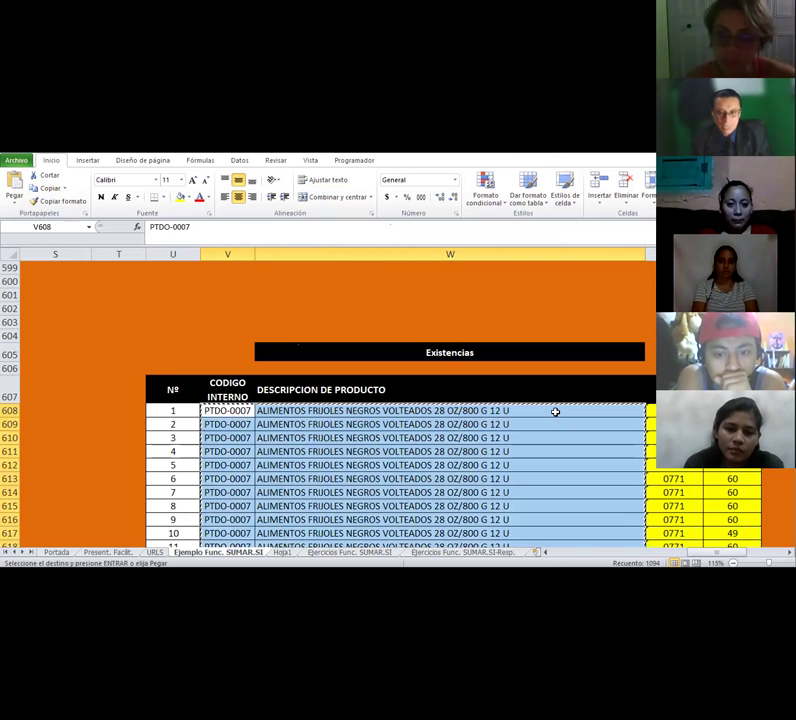
pyautogui.moveTo(230, 410); pyautogui.dragTo(651, 411)
pyautogui.hotkey('ctrl', 'shift', 'Down')
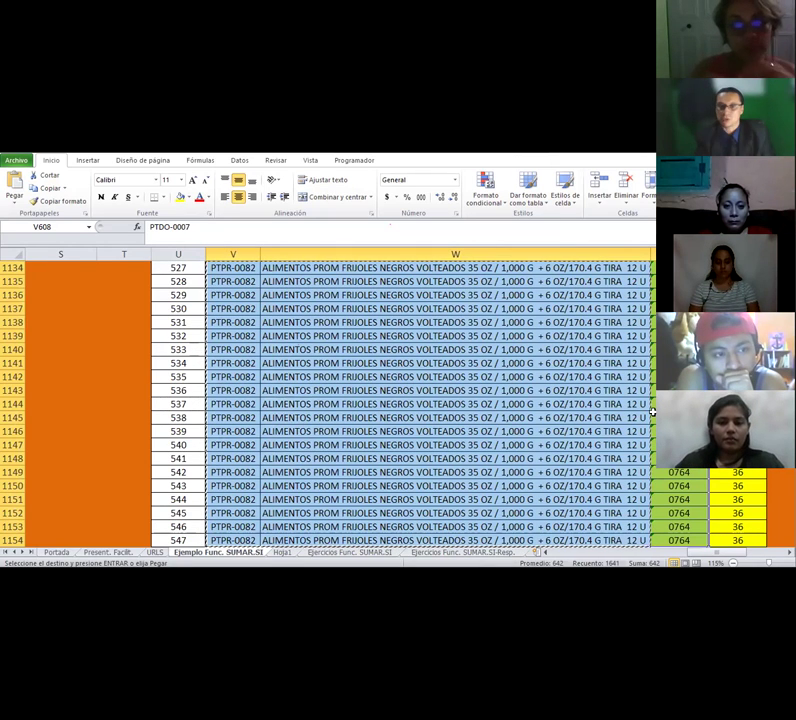
pyautogui.hotkey('ctrl', 'pagedown')
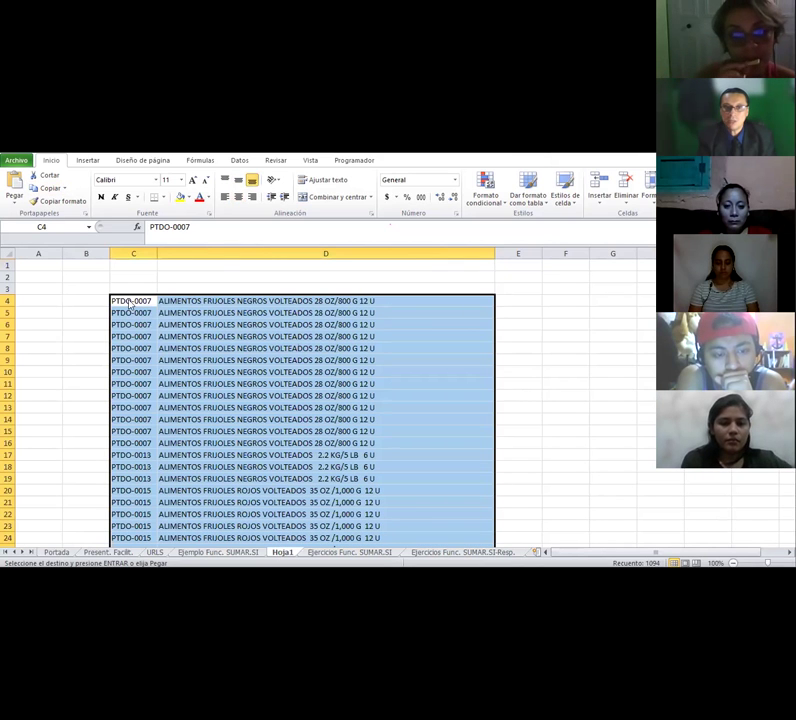
pyautogui.rightClick(211, 370)
pyautogui.click(170, 348)
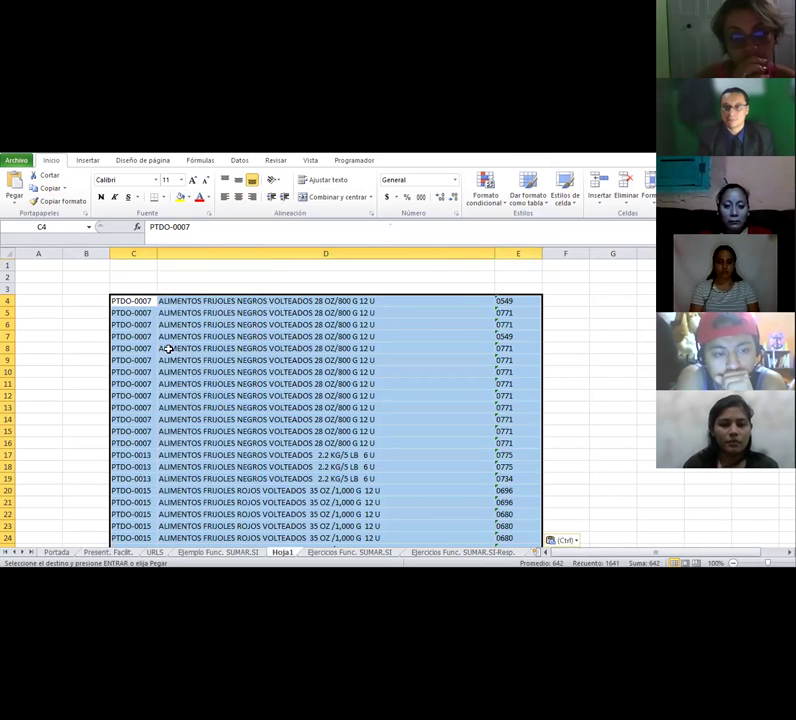
# Remove duplicates from the pasted Hoja1 data by comparing Columna C, Columna D and Columna E, without headers.
pyautogui.click(240, 161)
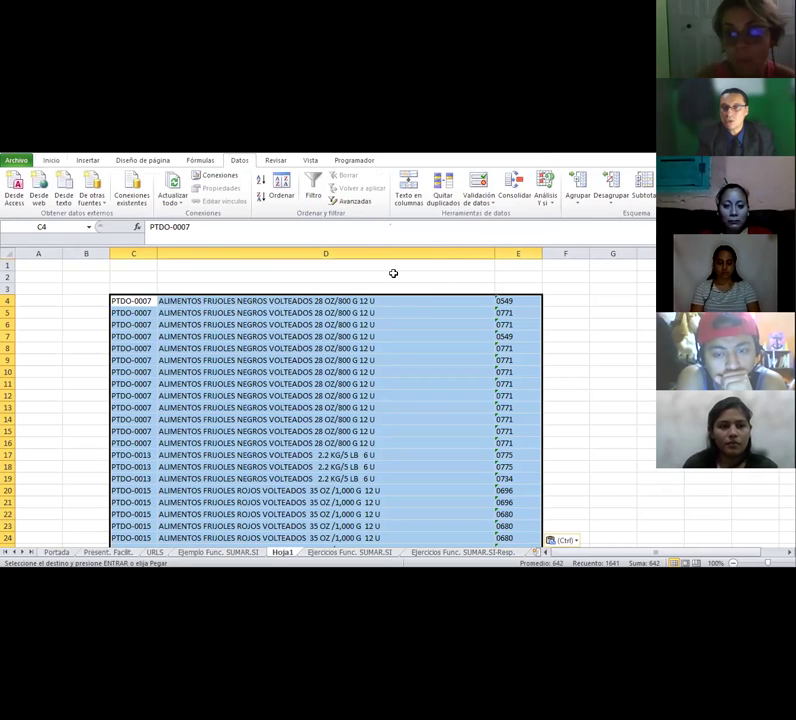
pyautogui.click(453, 203)
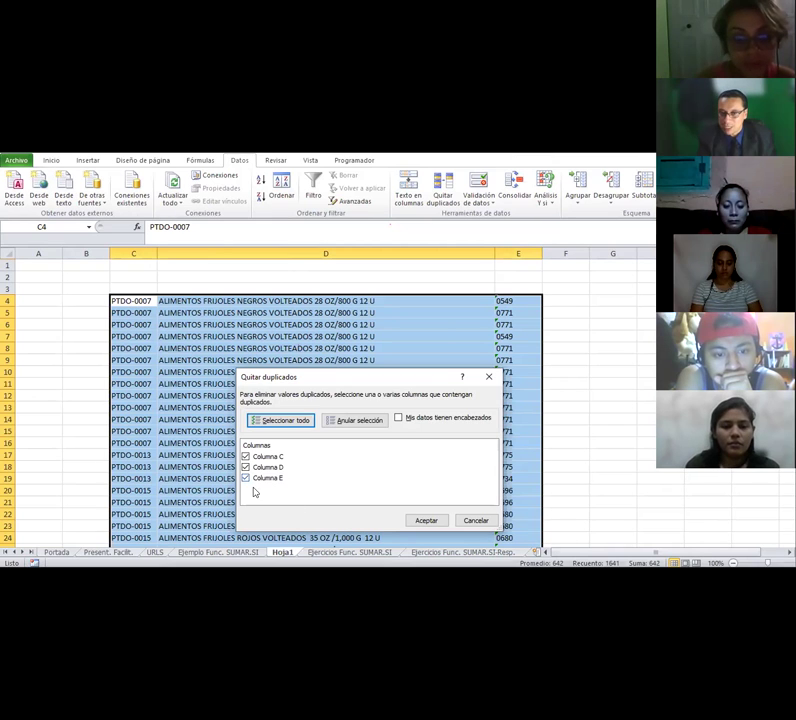
pyautogui.click(422, 521)
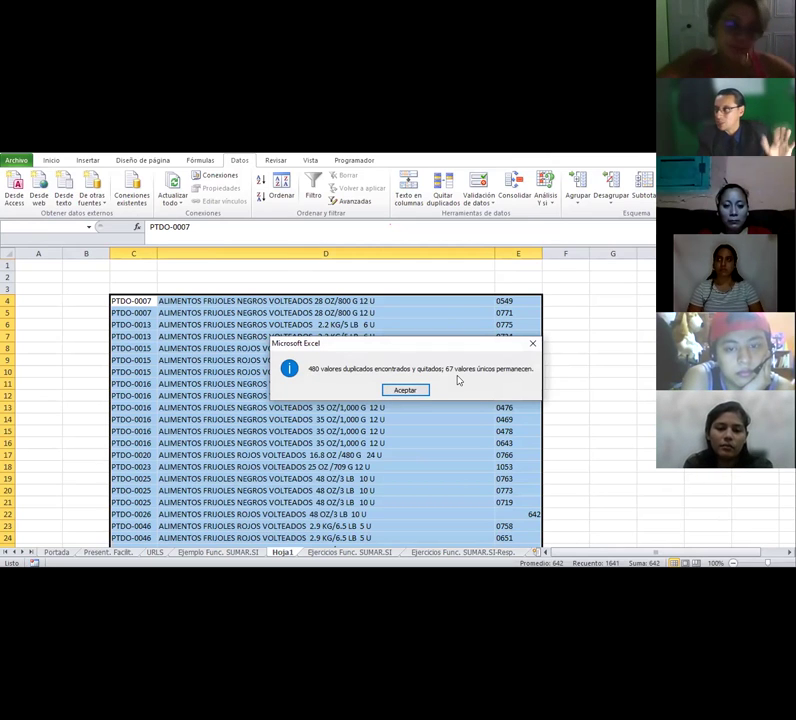
pyautogui.click(411, 390)
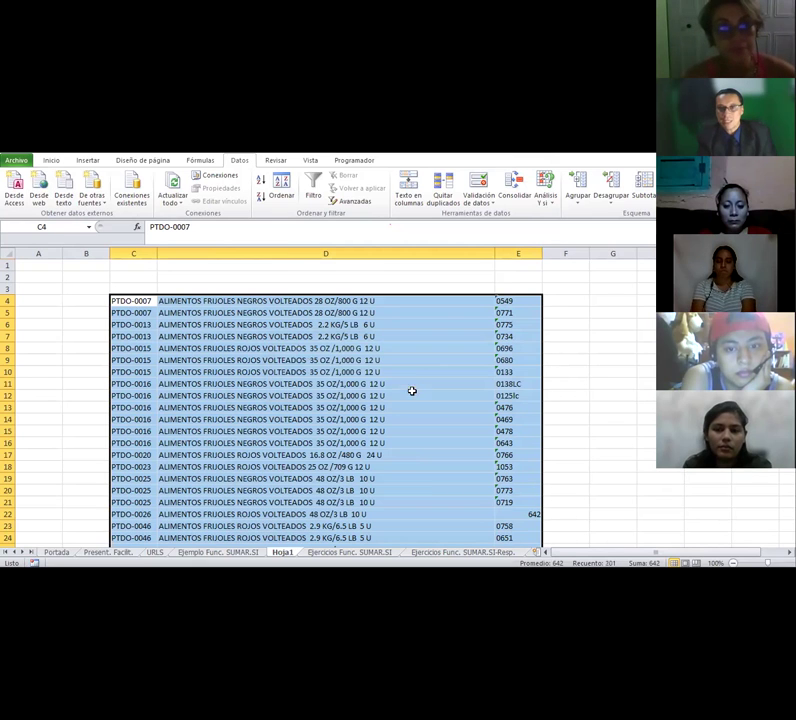
# Examine the rows of code PTDO-0007 and their lots in the Hoja1 list.
pyautogui.click(330, 406)
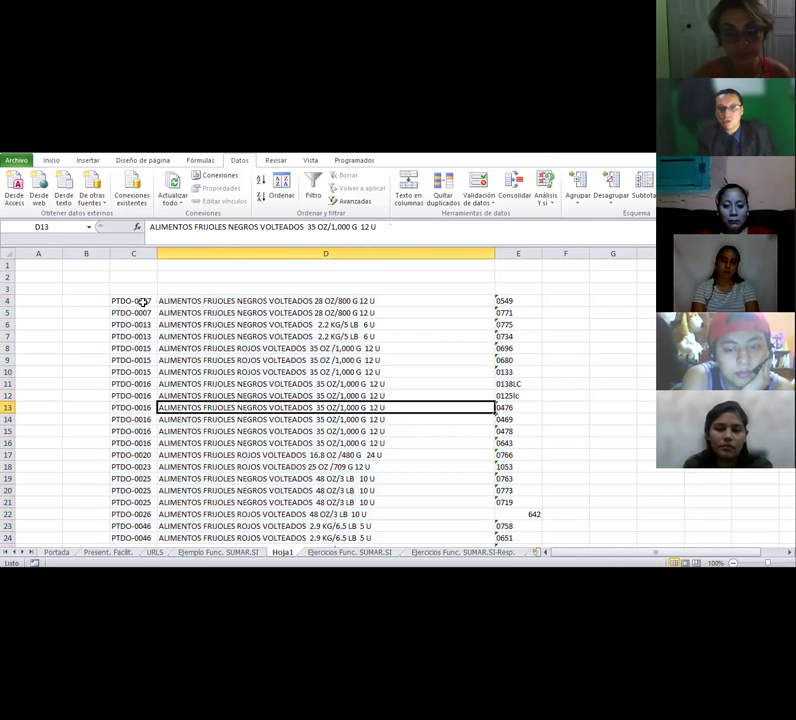
pyautogui.moveTo(142, 303); pyautogui.dragTo(143, 309)
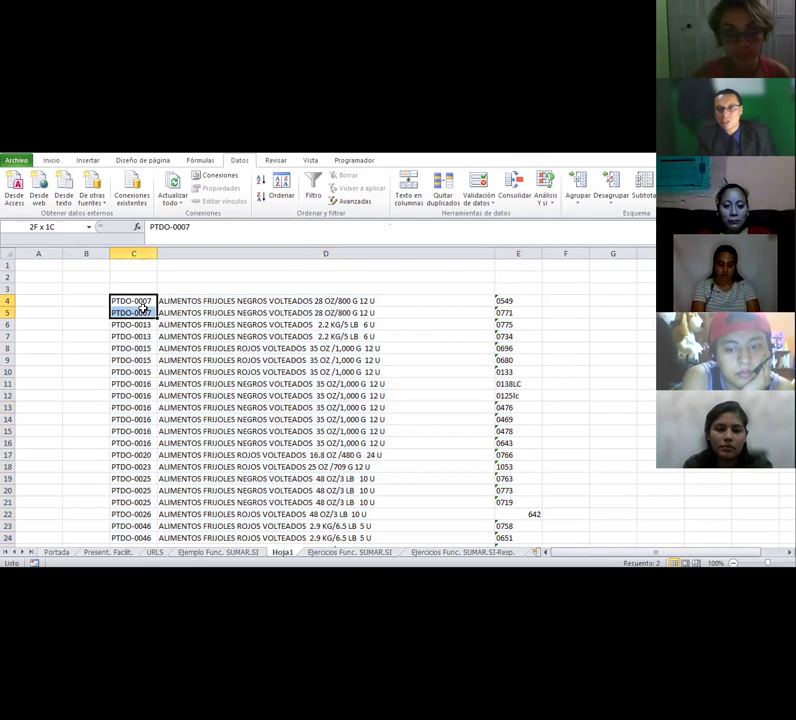
pyautogui.click(507, 300)
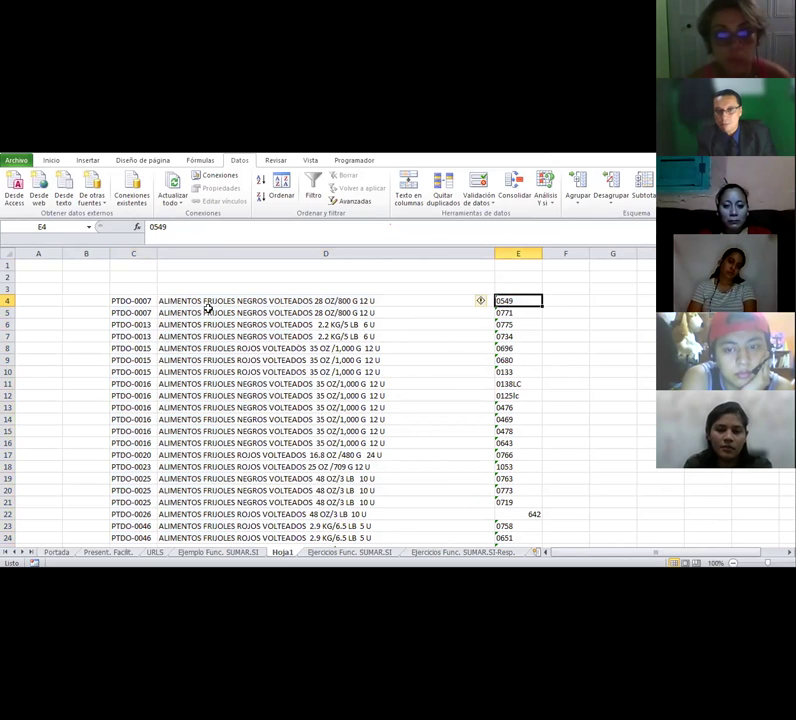
pyautogui.hotkey('shift', 'Down')
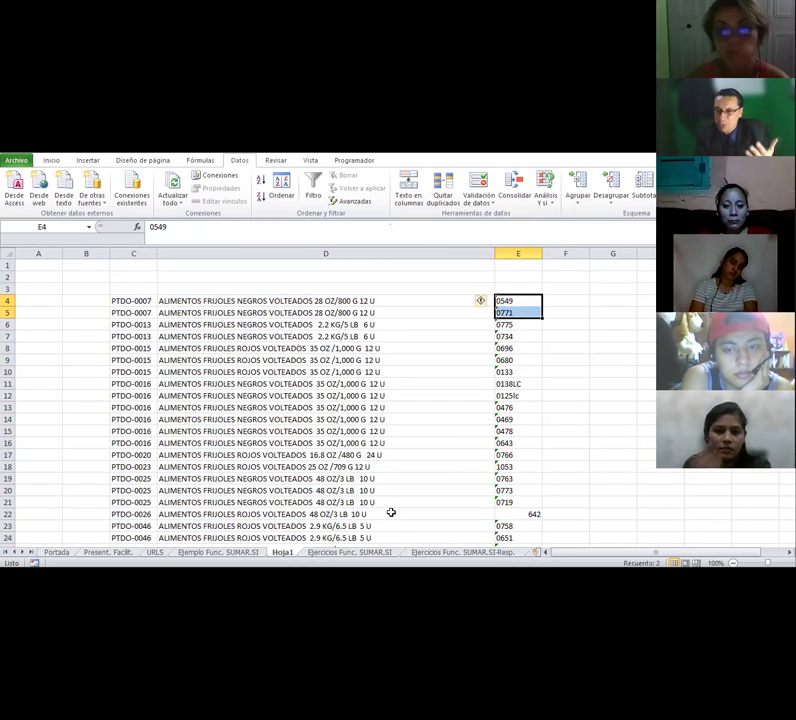
# Turn on filters for the header row U607:Y607 of the Existencias table in Ejemplo Func. SUMAR.SI.
pyautogui.click(258, 553)
pyautogui.click(473, 463)
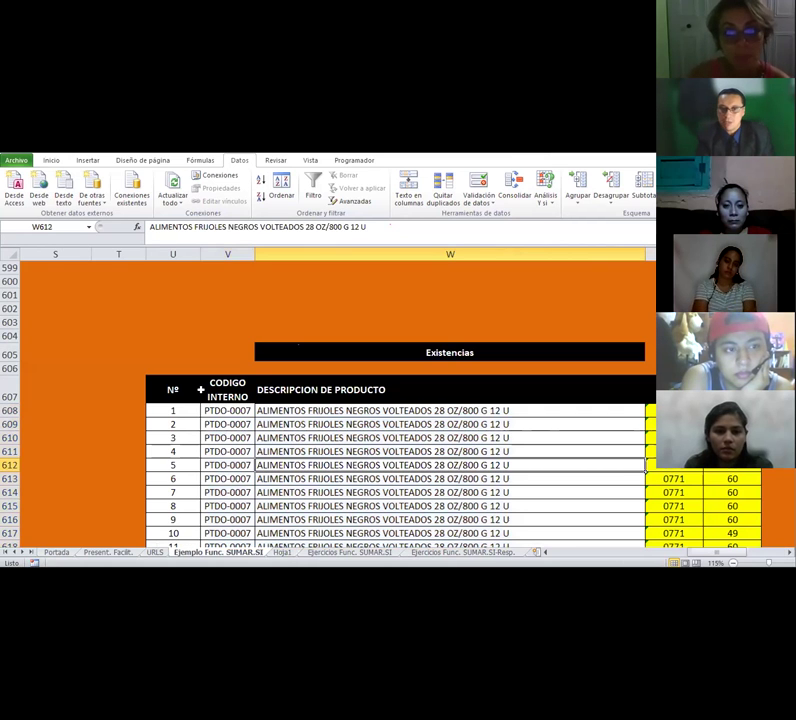
pyautogui.moveTo(173, 390); pyautogui.dragTo(700, 390)
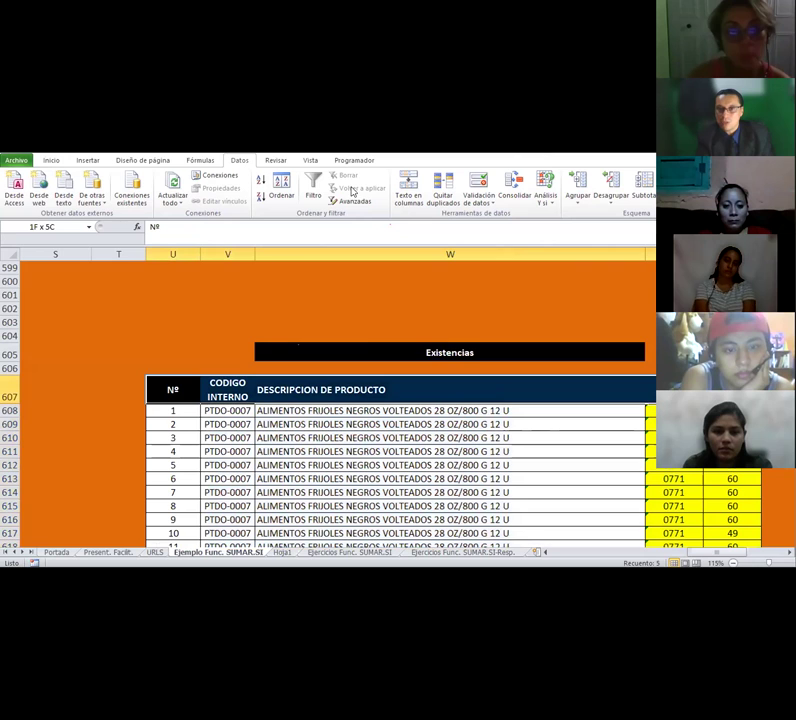
pyautogui.click(312, 182)
pyautogui.press('Right')
pyautogui.press('Right')
pyautogui.press('Down')
pyautogui.press('Down')
pyautogui.press('Down')
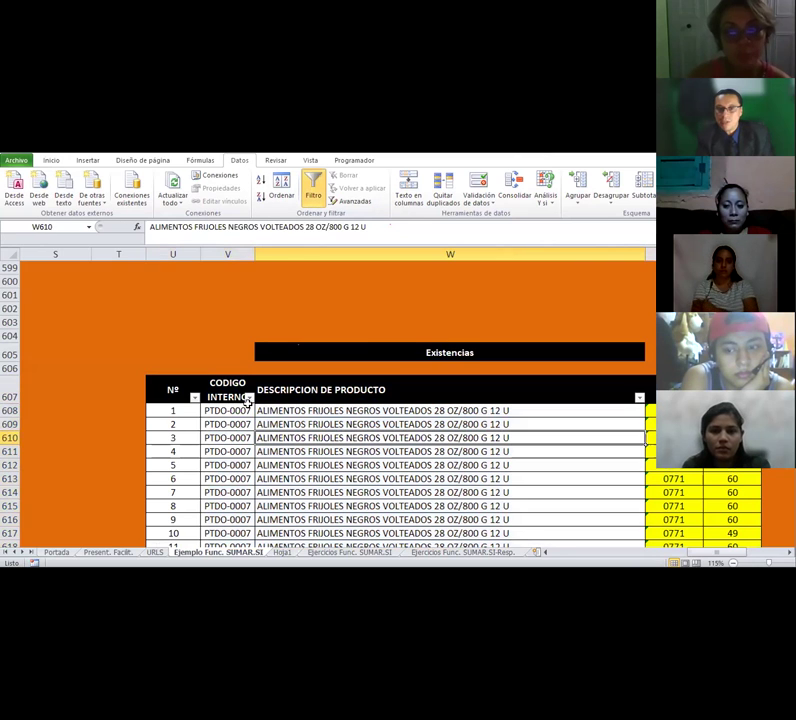
# Filter the Existencias table's CODIGO INTERNO column to show only PTDO-0007.
pyautogui.click(249, 398)
pyautogui.click(148, 266)
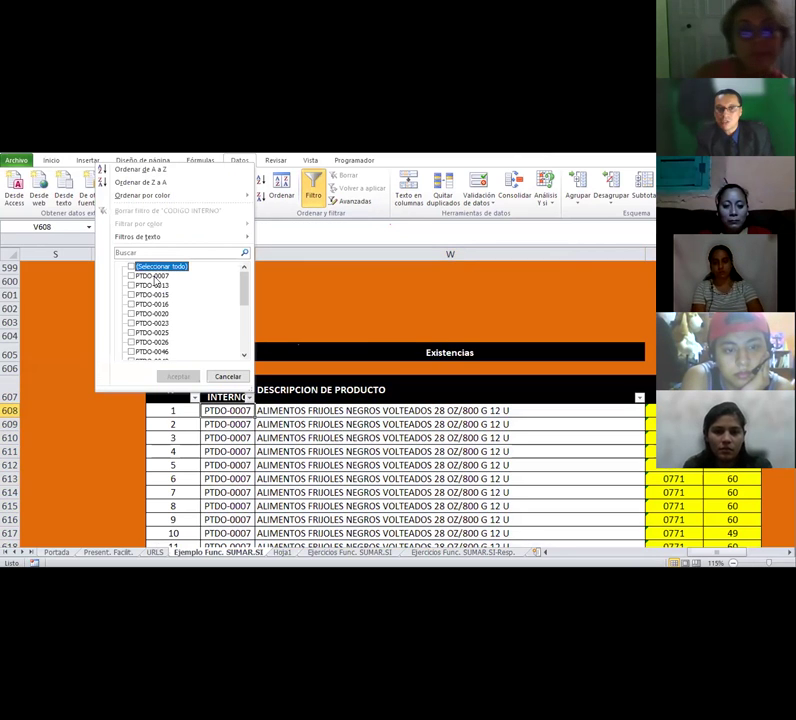
pyautogui.click(131, 275)
pyautogui.click(178, 376)
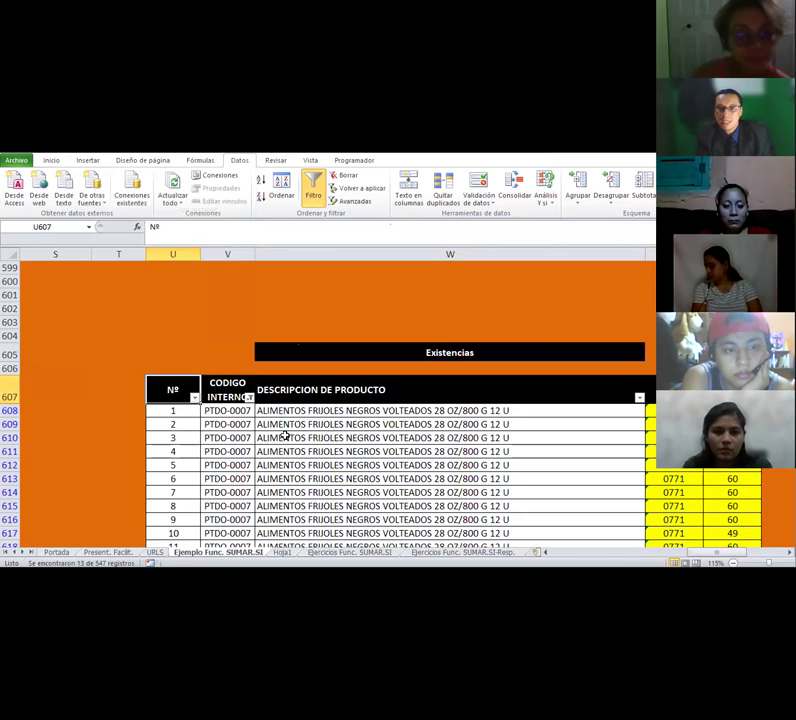
pyautogui.scroll(-3, 526, 451)
pyautogui.scroll(1, 280, 325)
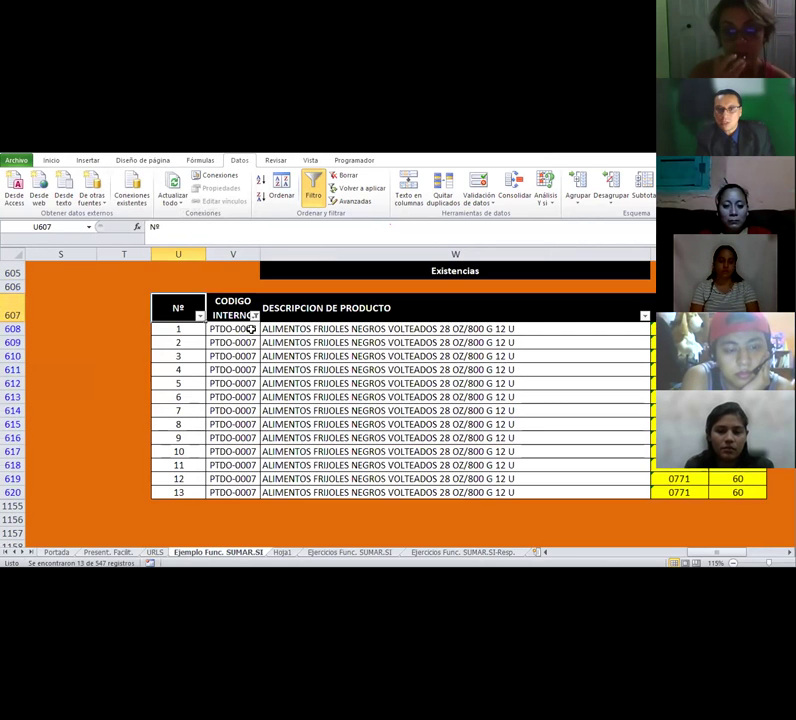
# Inspect the filtered PTDO-0007 rows and the lots offered in the LOTE filter list.
pyautogui.moveTo(240, 329); pyautogui.dragTo(243, 397)
pyautogui.moveTo(247, 490); pyautogui.dragTo(247, 492)
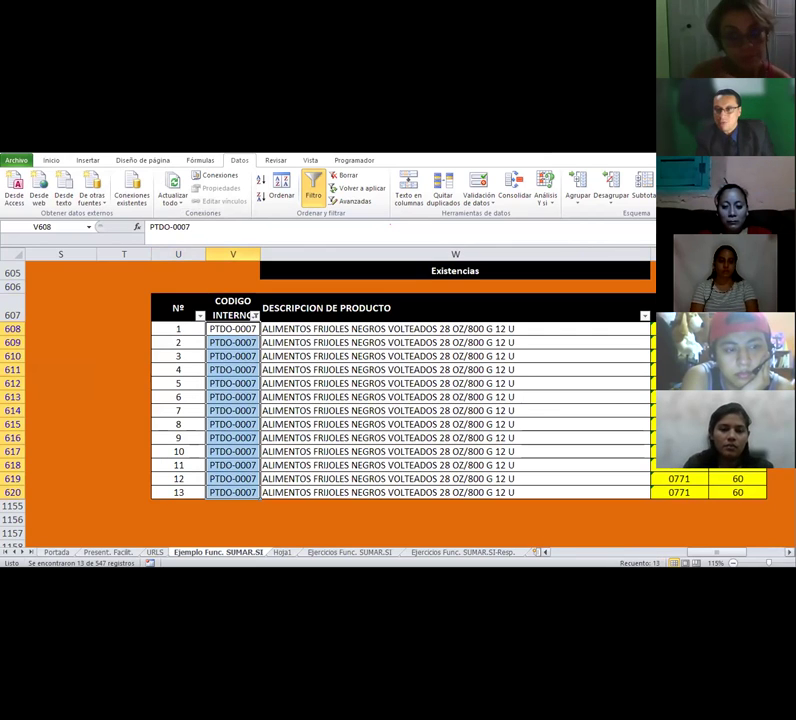
pyautogui.click(738, 383)
pyautogui.hotkey('alt', 'Down')
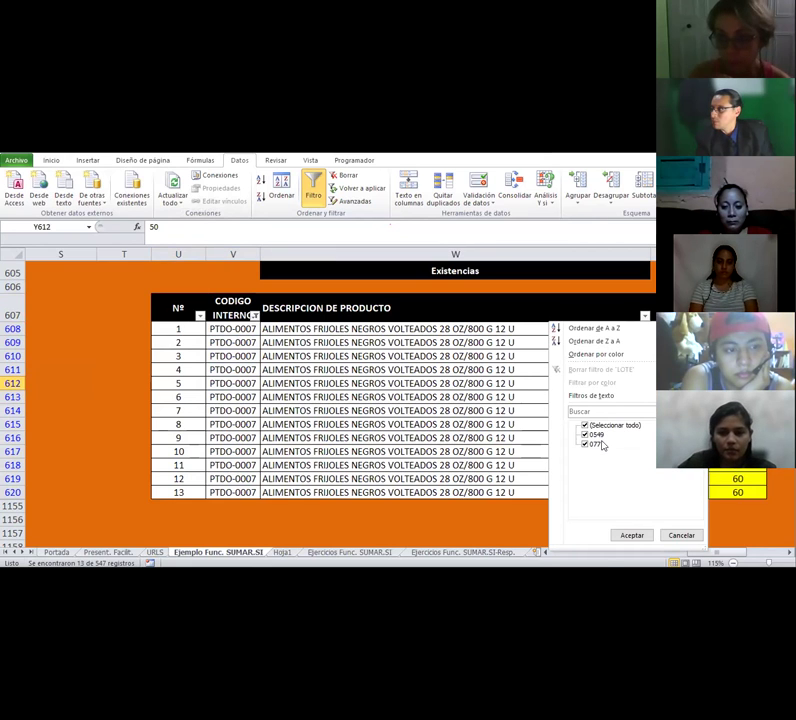
# Center the lot values in column E of Hoja1 horizontally.
pyautogui.click(284, 552)
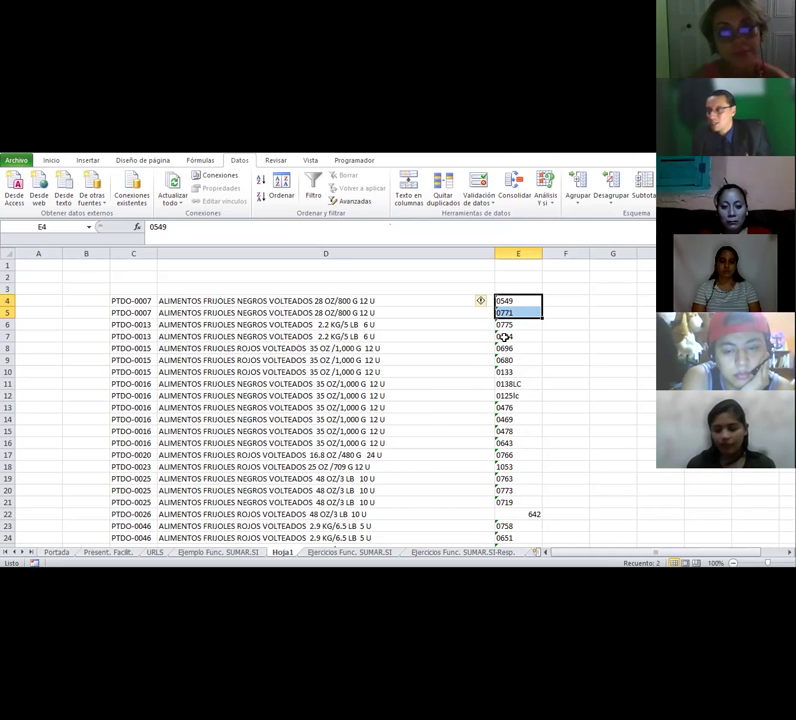
pyautogui.click(215, 348)
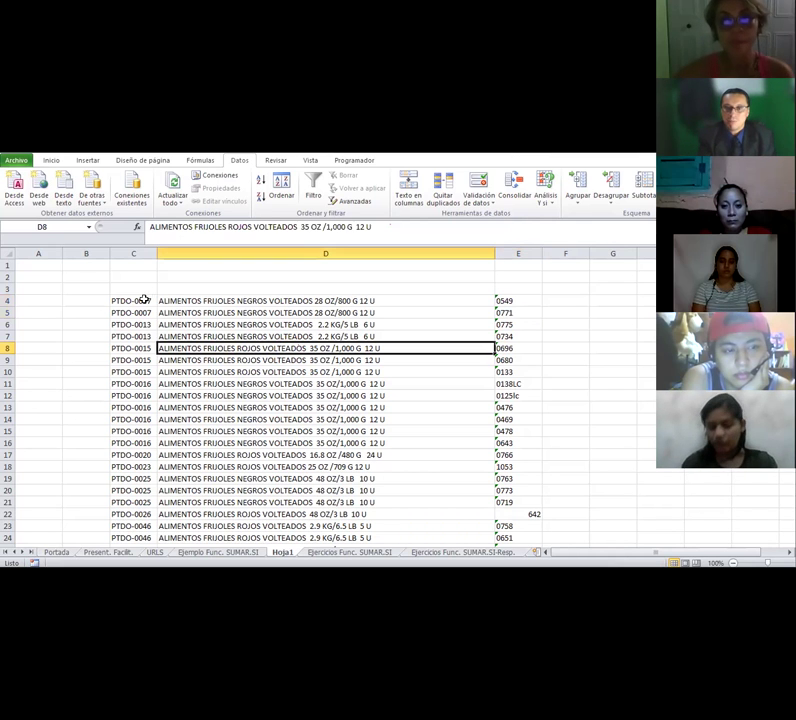
pyautogui.moveTo(133, 300); pyautogui.dragTo(420, 526)
pyautogui.click(506, 252)
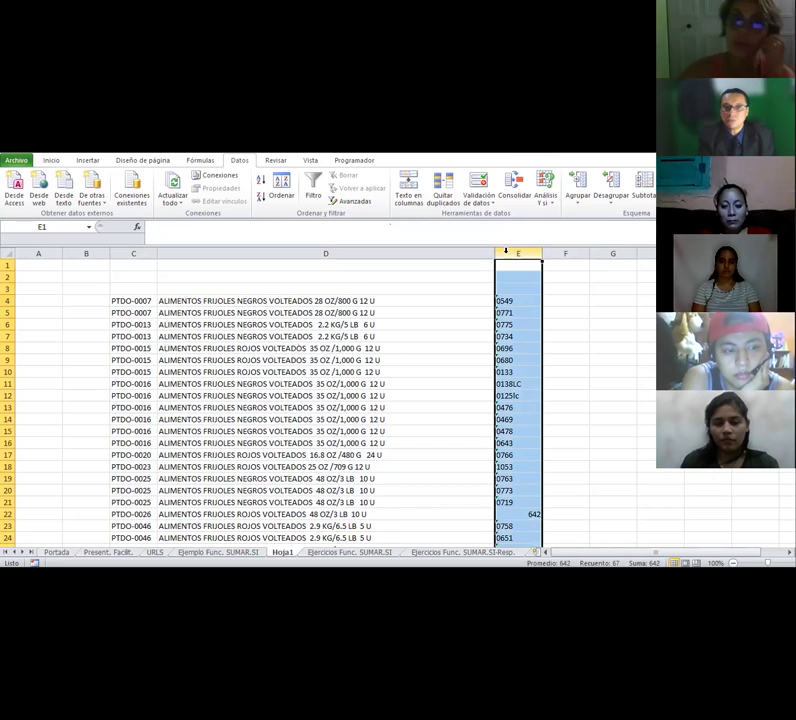
pyautogui.click(51, 160)
pyautogui.click(238, 197)
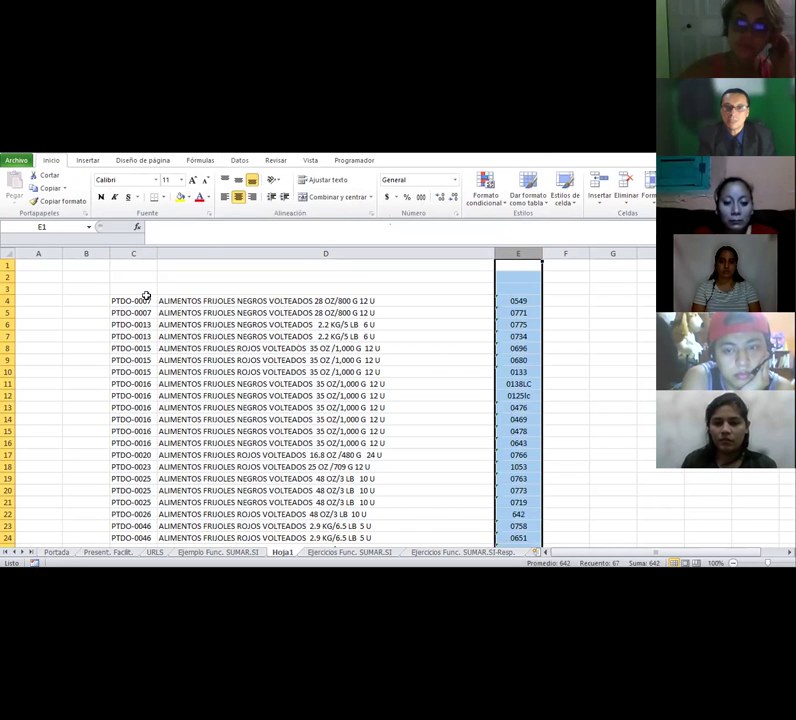
# Copy the unique codes, descriptions and lots in C4:E70 of Hoja1.
pyautogui.moveTo(130, 300); pyautogui.dragTo(480, 336)
pyautogui.moveTo(510, 552)
pyautogui.mouseDown()
pyautogui.moveTo(518, 526)
pyautogui.moveTo(518, 540)
pyautogui.mouseUp()
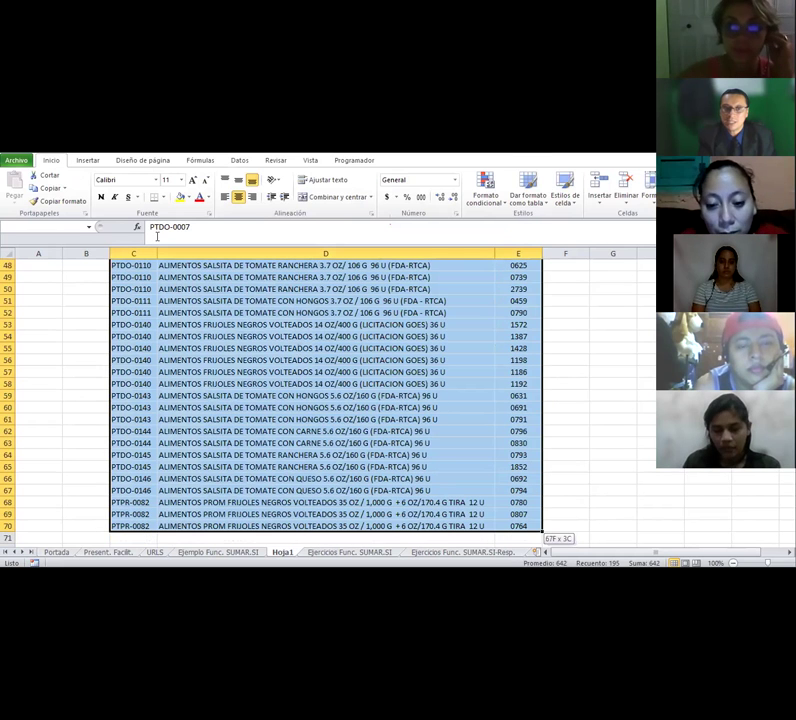
pyautogui.click(48, 188)
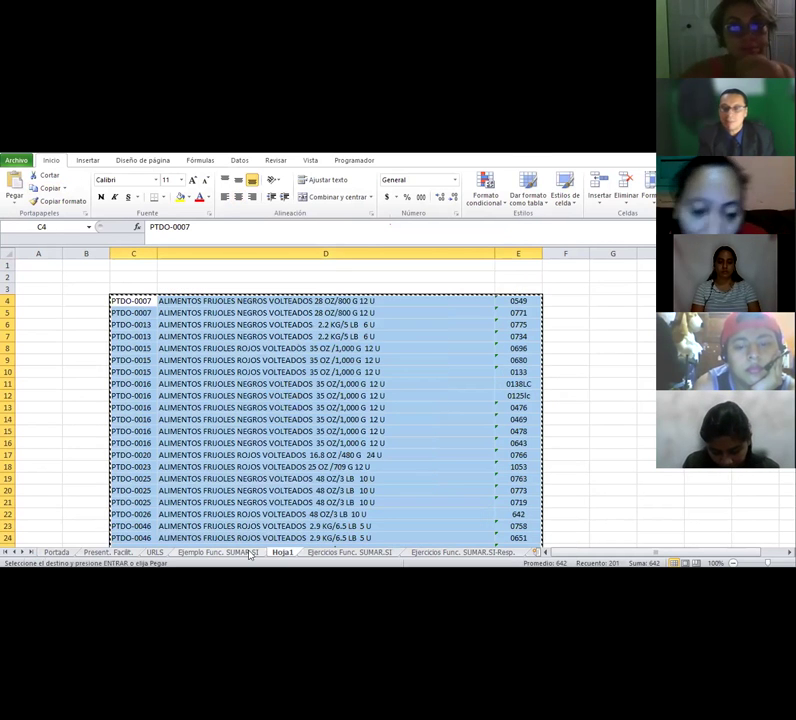
pyautogui.scroll(15, 300, 530)
# Show all codes again in the CODIGO INTERNO filter of the Existencias table in Ejemplo Func. SUMAR.SI.
pyautogui.click(218, 552)
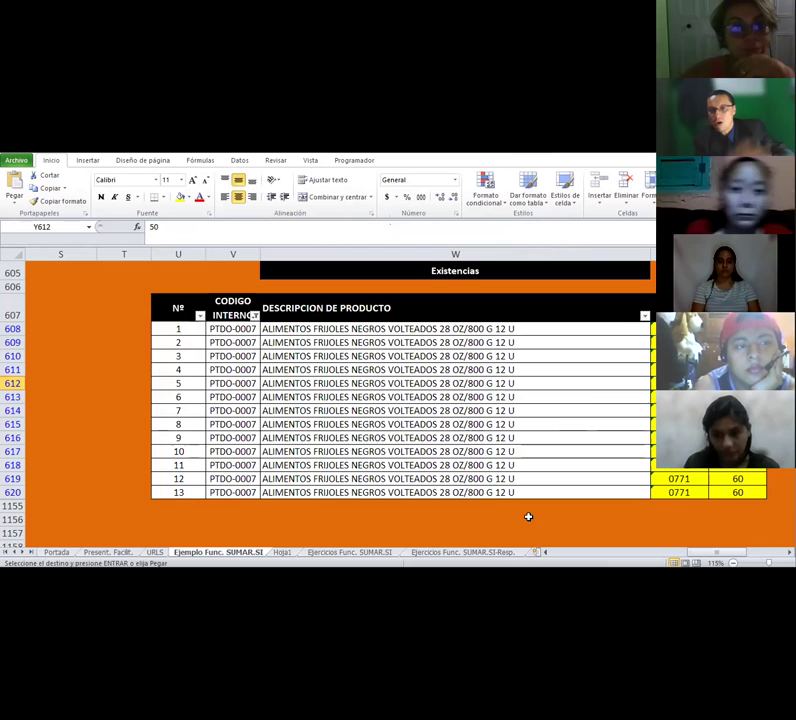
pyautogui.click(256, 316)
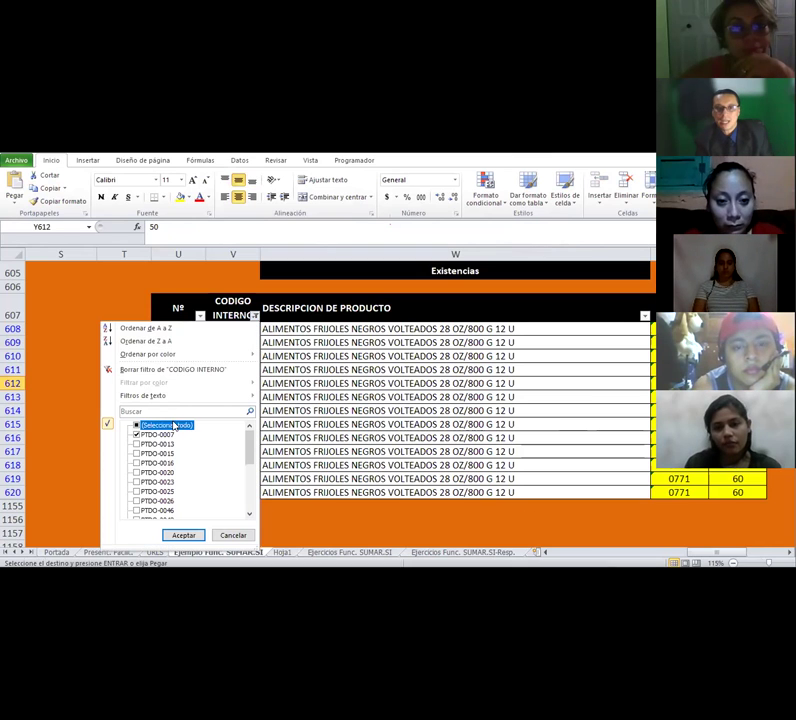
pyautogui.press('space')
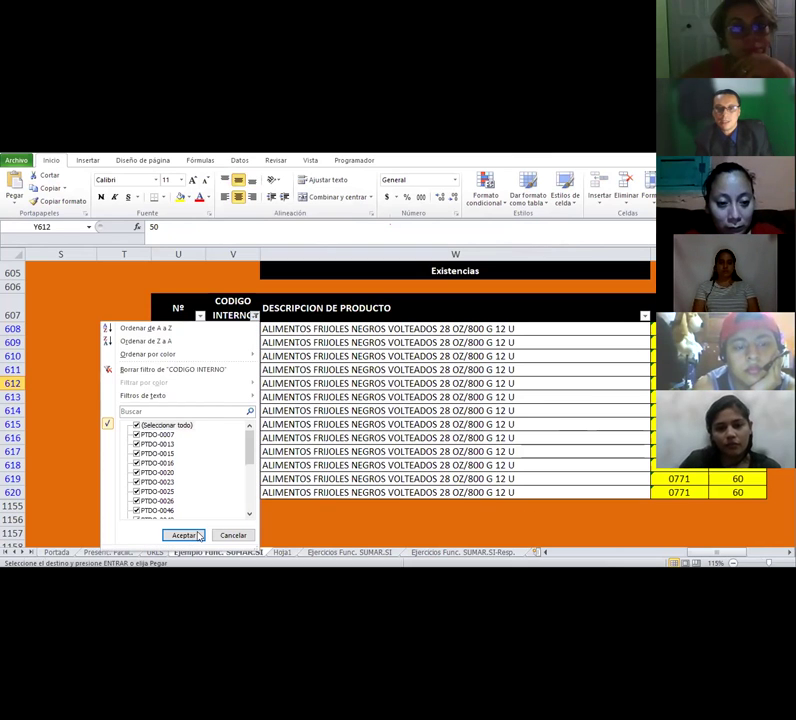
pyautogui.press('Return')
# Paste the copied codes, descriptions and lots into Cuadro resumen starting at AB608, and check the pasted rows through the table's end.
pyautogui.click(752, 553)
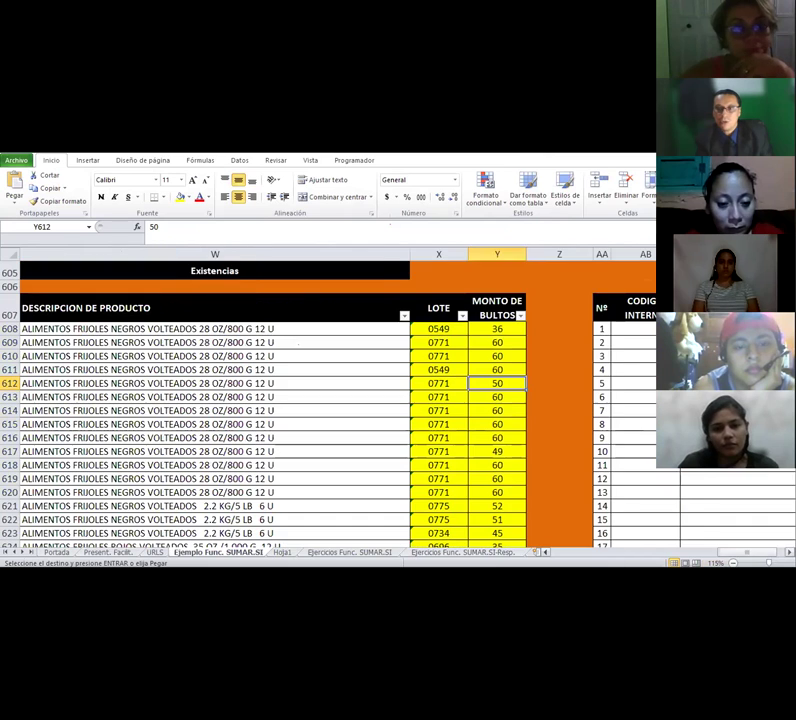
pyautogui.rightClick(640, 327)
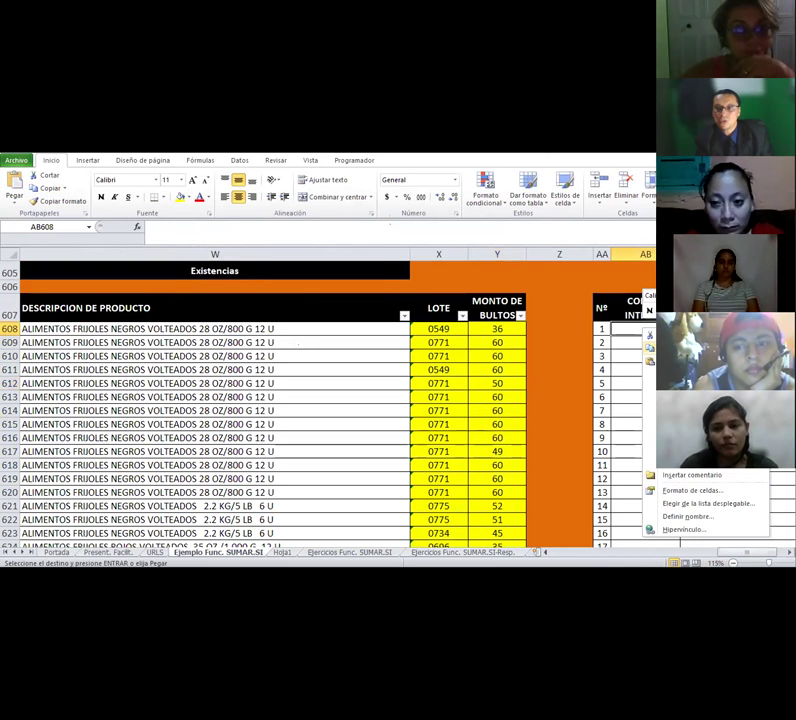
pyautogui.click(650, 360)
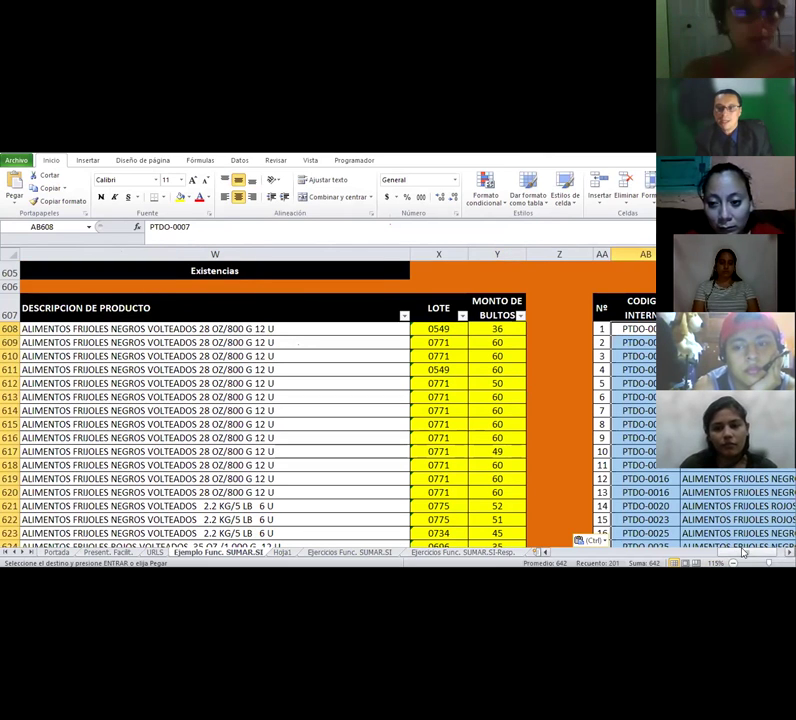
pyautogui.scroll(-19, 601, 456)
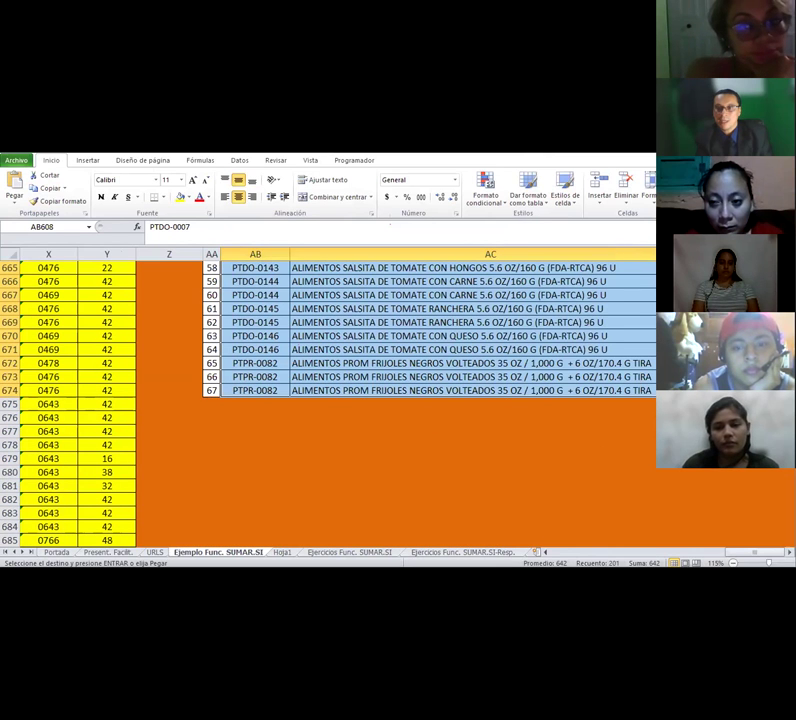
pyautogui.scroll(13, 328, 400)
pyautogui.scroll(8, 533, 368)
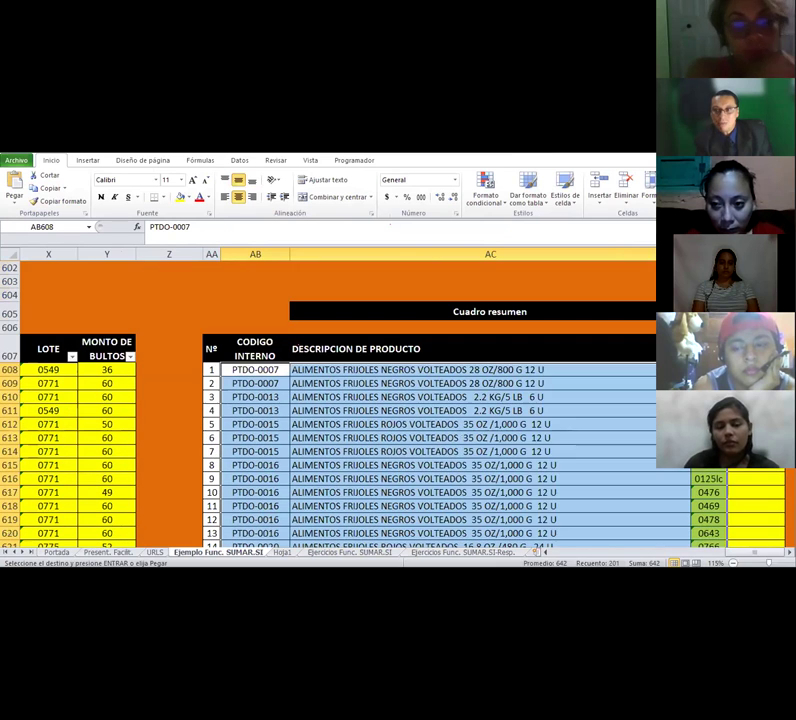
# Insert a SUMAR.SI.CONJUNTO function in AE608 with $Y$608:$Y$10000 as its sum range.
pyautogui.click(533, 368)
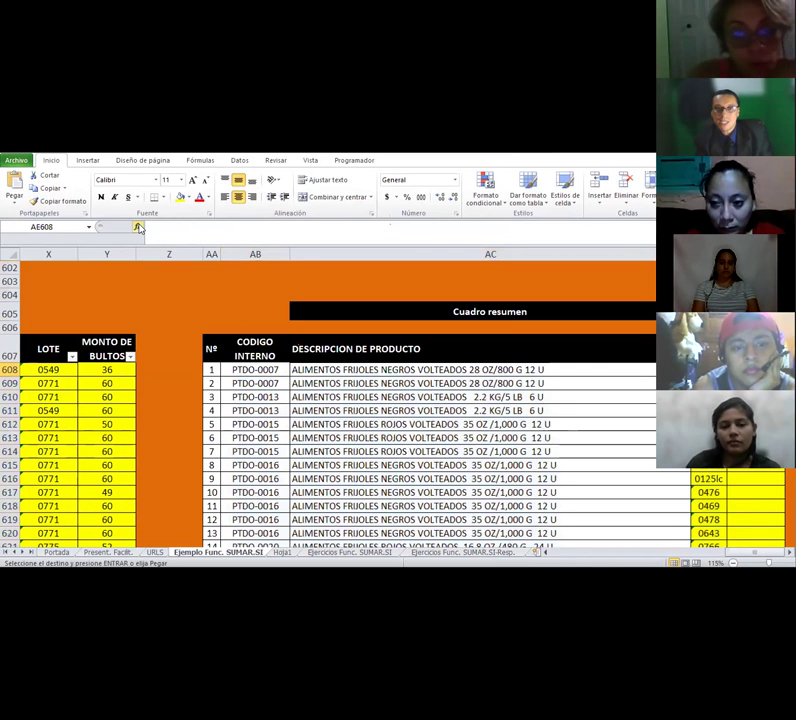
pyautogui.hotkey('shift', 'F3')
pyautogui.click(298, 440)
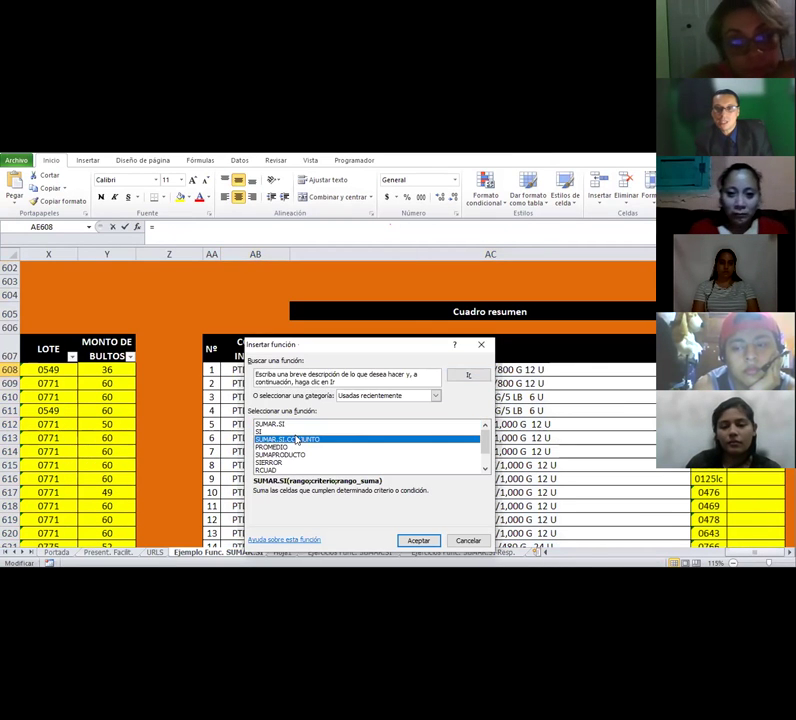
pyautogui.click(418, 540)
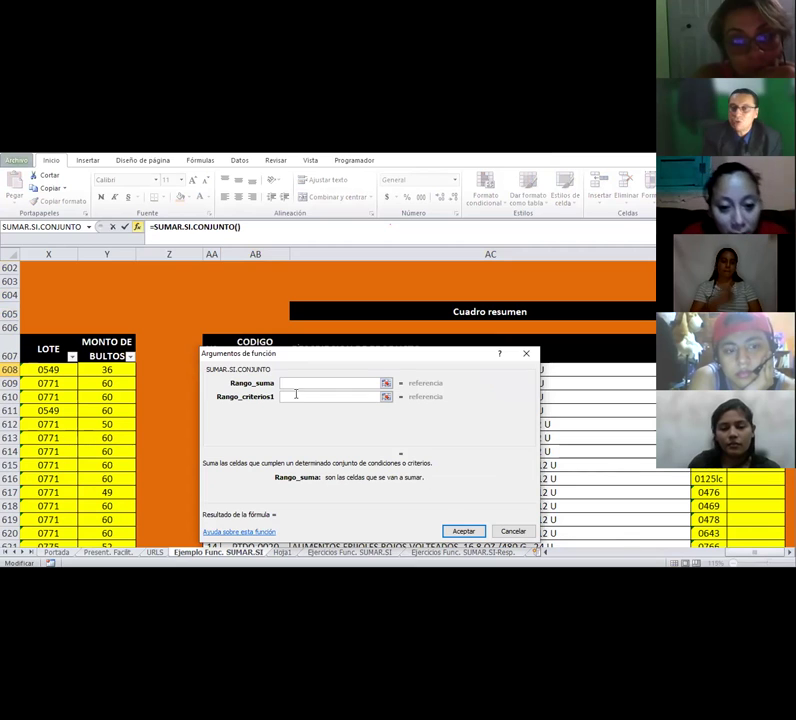
pyautogui.click(386, 383)
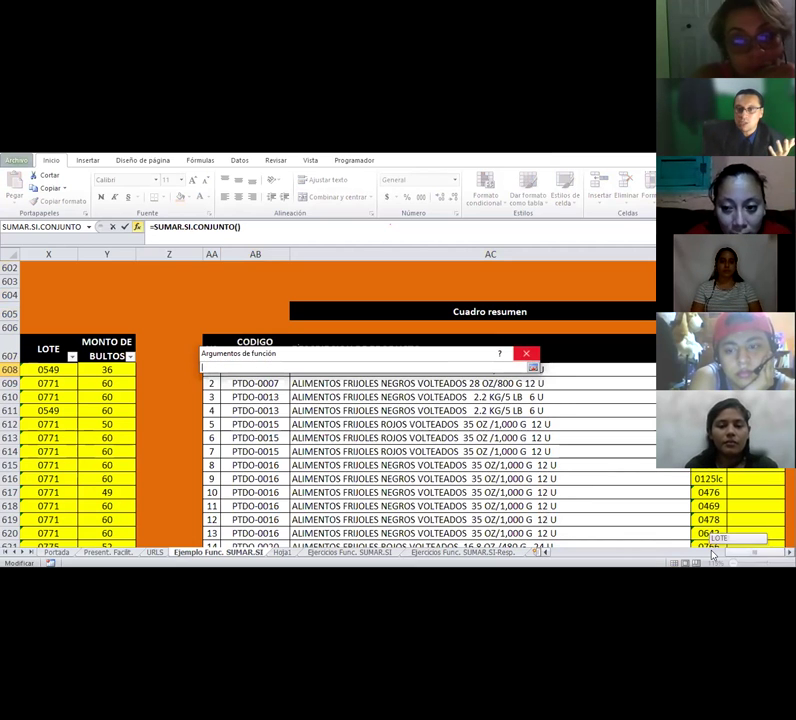
pyautogui.moveTo(714, 554); pyautogui.dragTo(706, 555)
pyautogui.moveTo(648, 369); pyautogui.dragTo(648, 383)
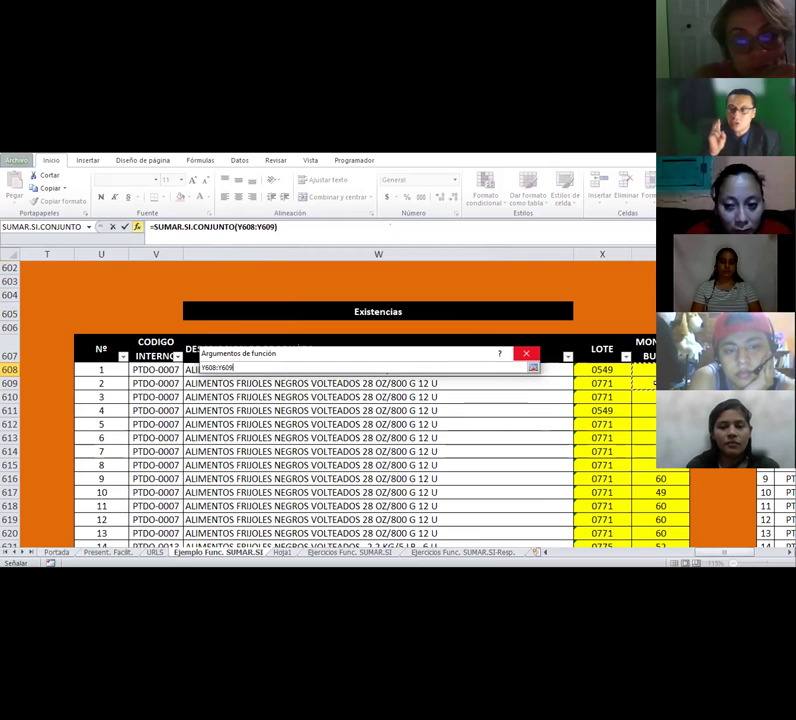
pyautogui.press('F4')
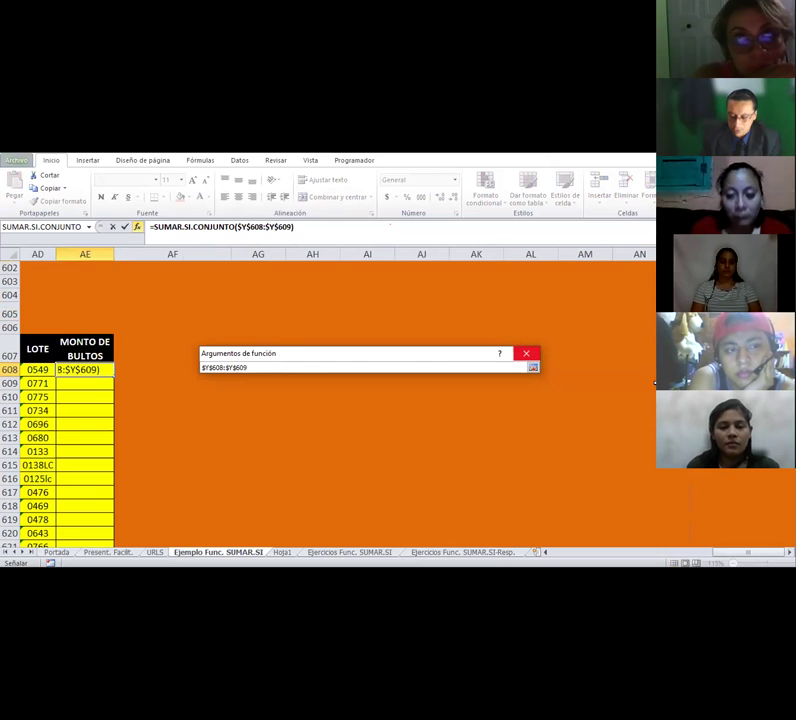
pyautogui.press('BackSpace')
pyautogui.press('BackSpace')
pyautogui.press('BackSpace')
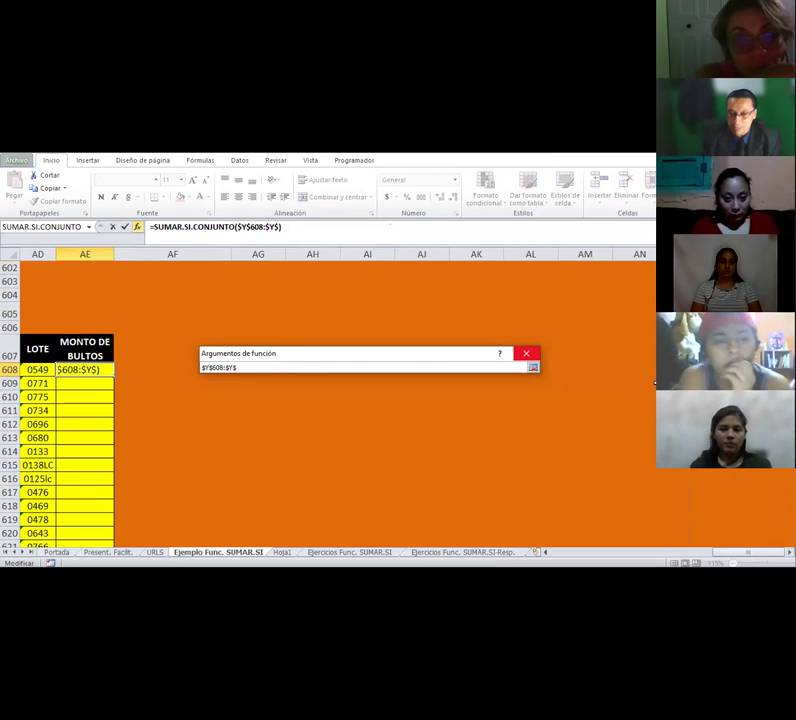
pyautogui.write('10000')
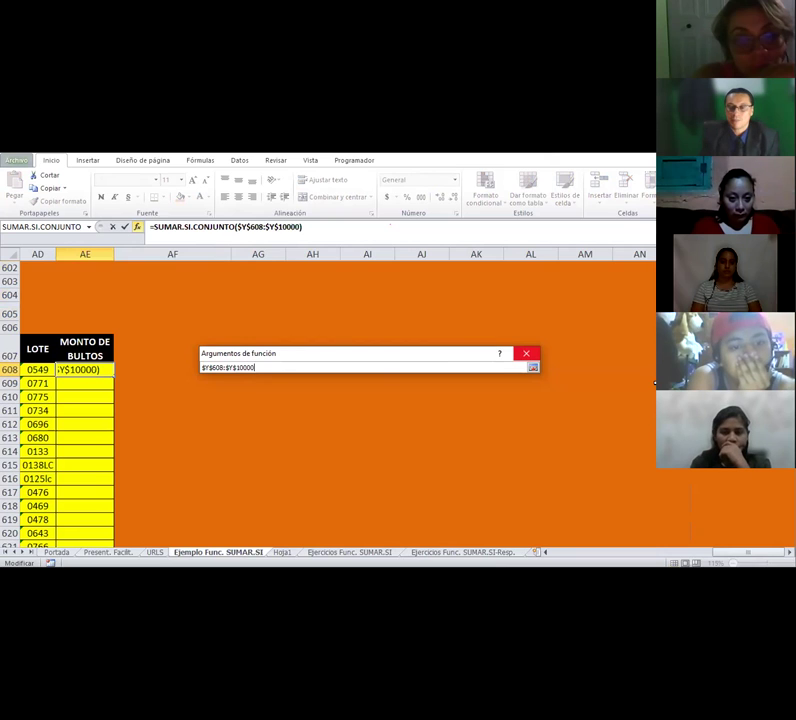
pyautogui.press('Return')
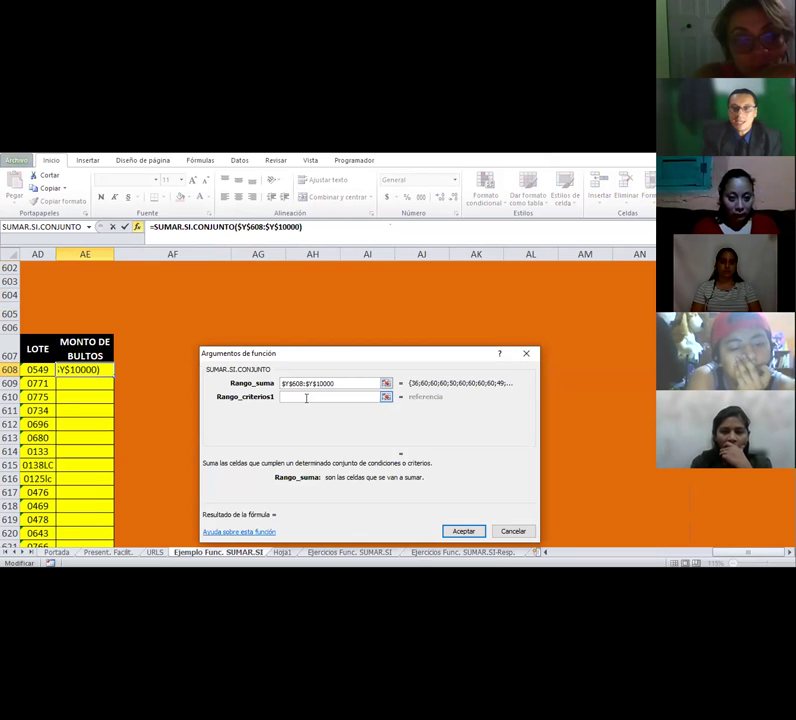
# Set the function's first criteria range to the Existencias codes in $V$608:$V$1000.
pyautogui.click(306, 397)
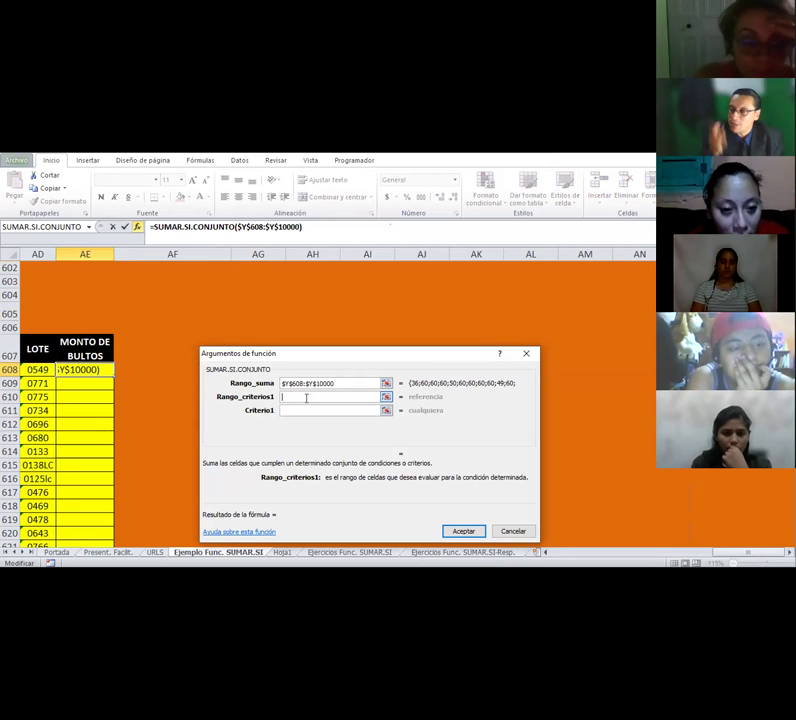
pyautogui.click(707, 555)
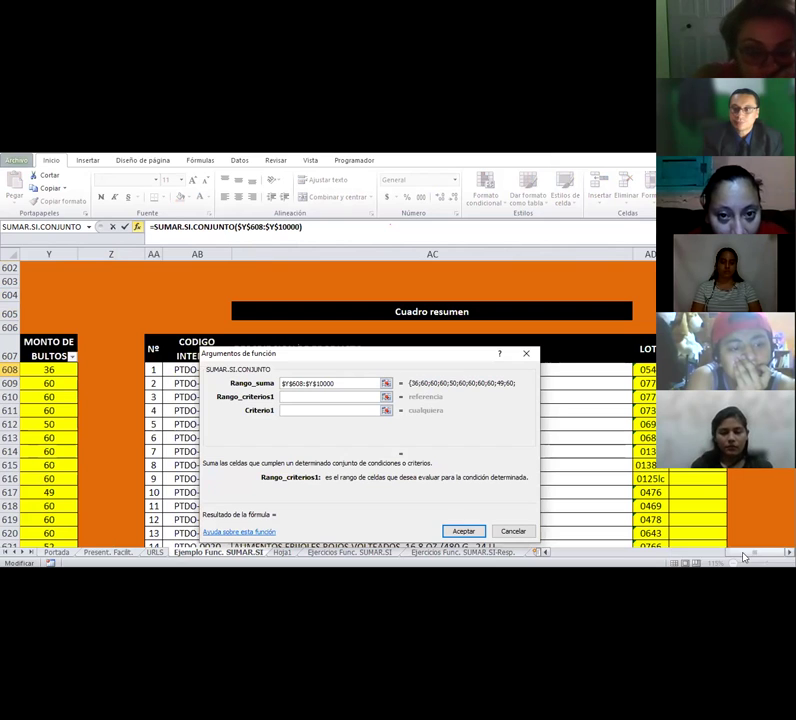
pyautogui.moveTo(694, 562); pyautogui.dragTo(705, 556)
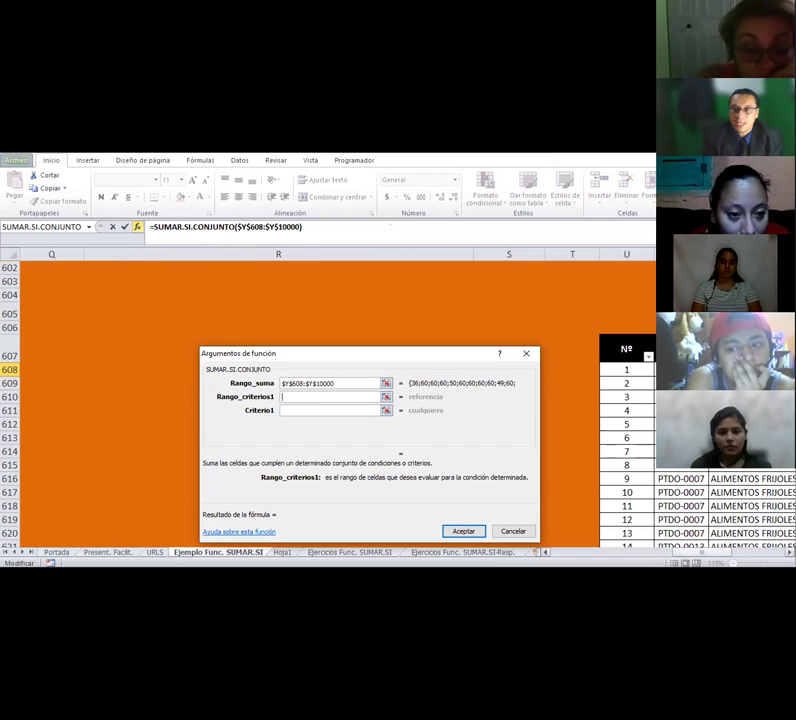
pyautogui.moveTo(685, 369); pyautogui.dragTo(685, 383)
pyautogui.press('F4')
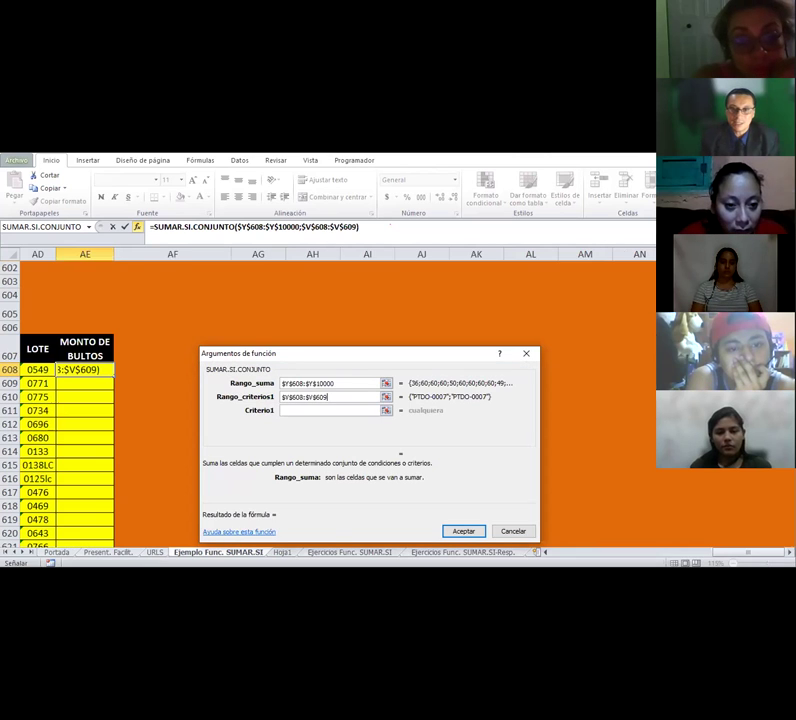
pyautogui.press('BackSpace')
pyautogui.press('BackSpace')
pyautogui.press('BackSpace')
pyautogui.write('1000')
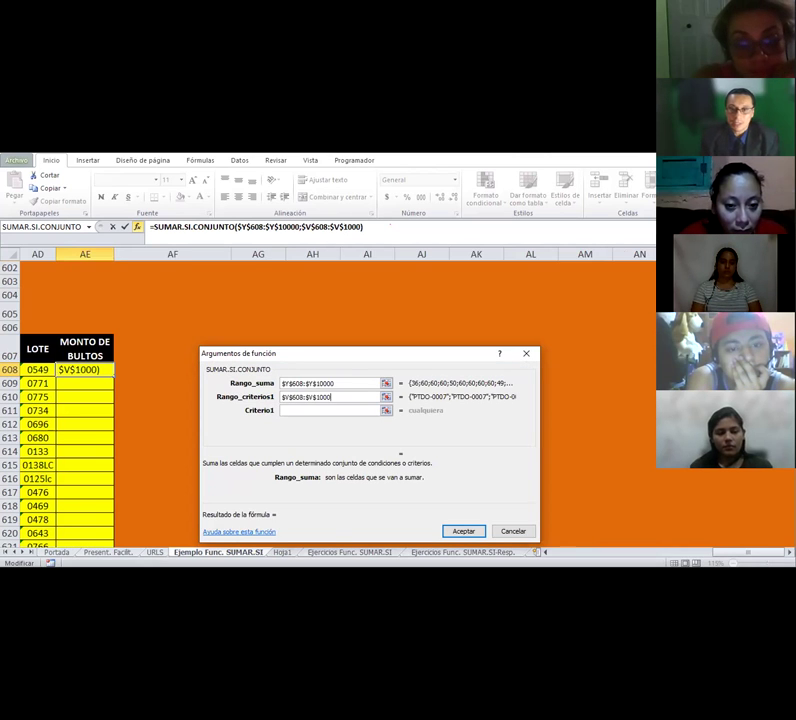
# Use the Cuadro resumen code in AB608 as the first criterion.
pyautogui.click(330, 410)
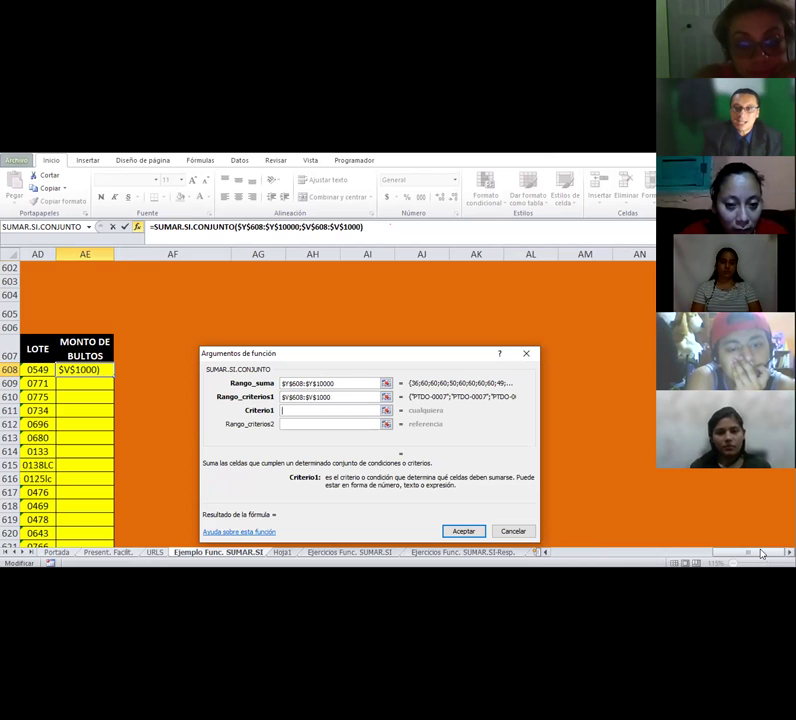
pyautogui.moveTo(746, 557); pyautogui.dragTo(715, 557)
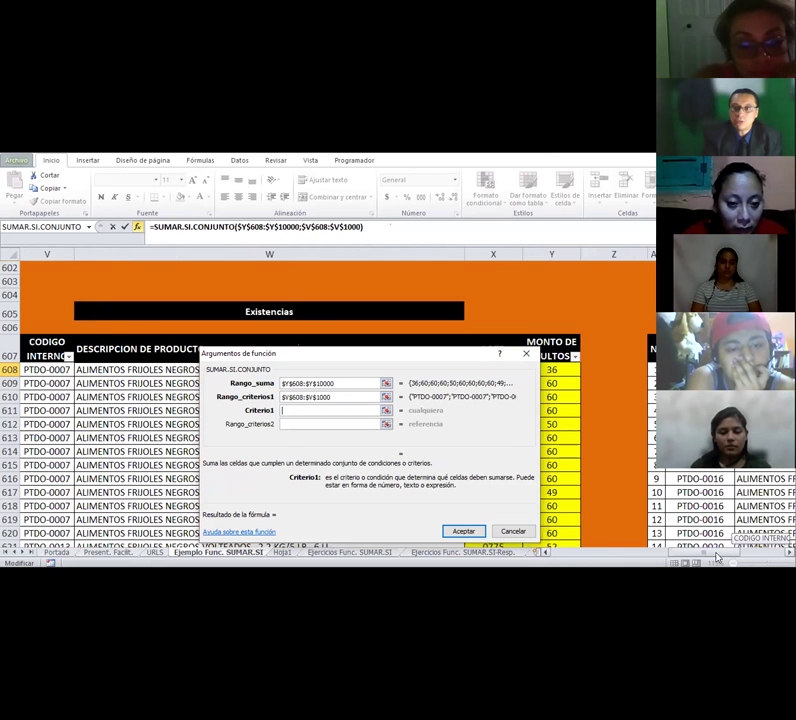
pyautogui.click(700, 369)
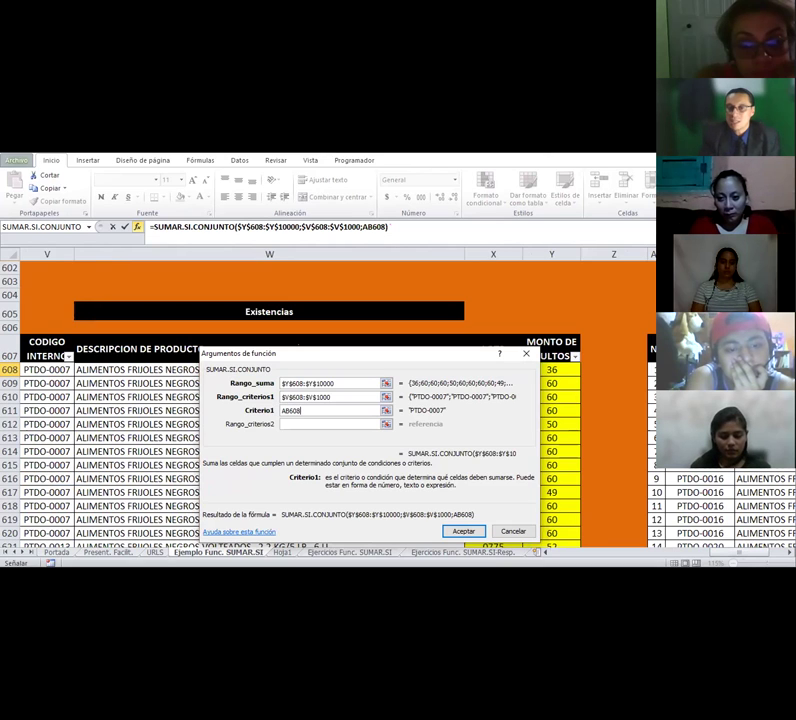
# Set the function's second criteria range to the Existencias lots in $X$608:$X$10000.
pyautogui.click(289, 424)
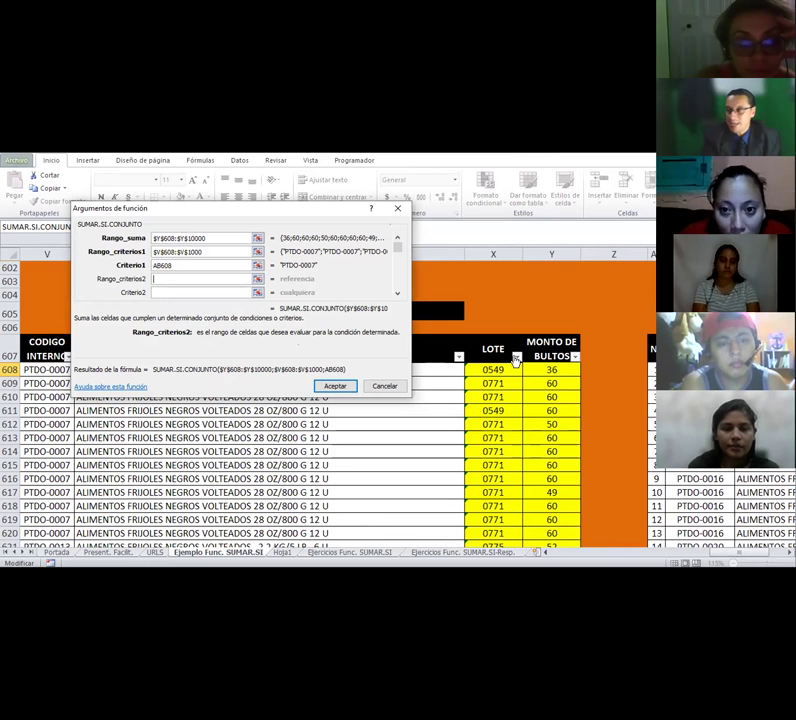
pyautogui.moveTo(498, 375); pyautogui.dragTo(498, 386)
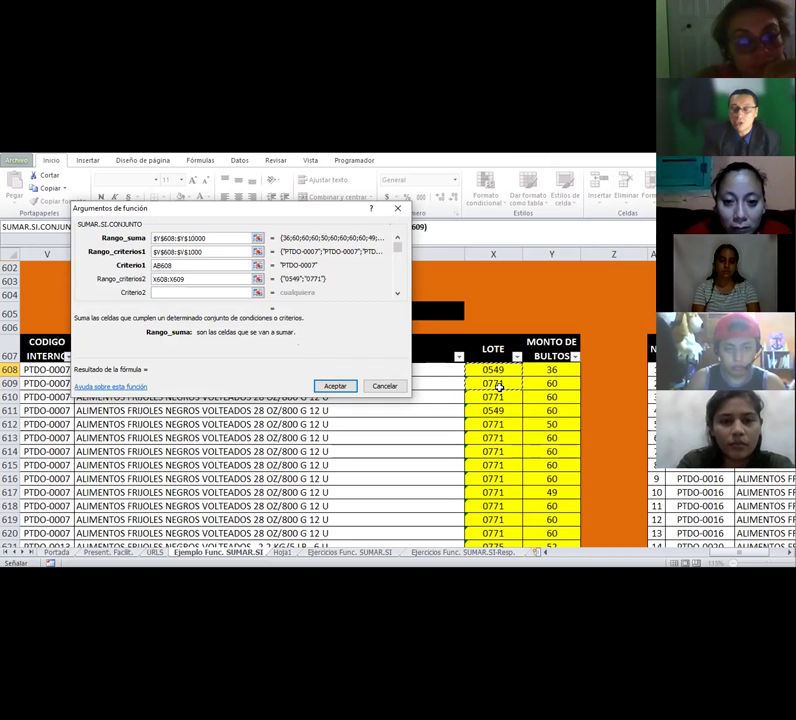
pyautogui.press('F4')
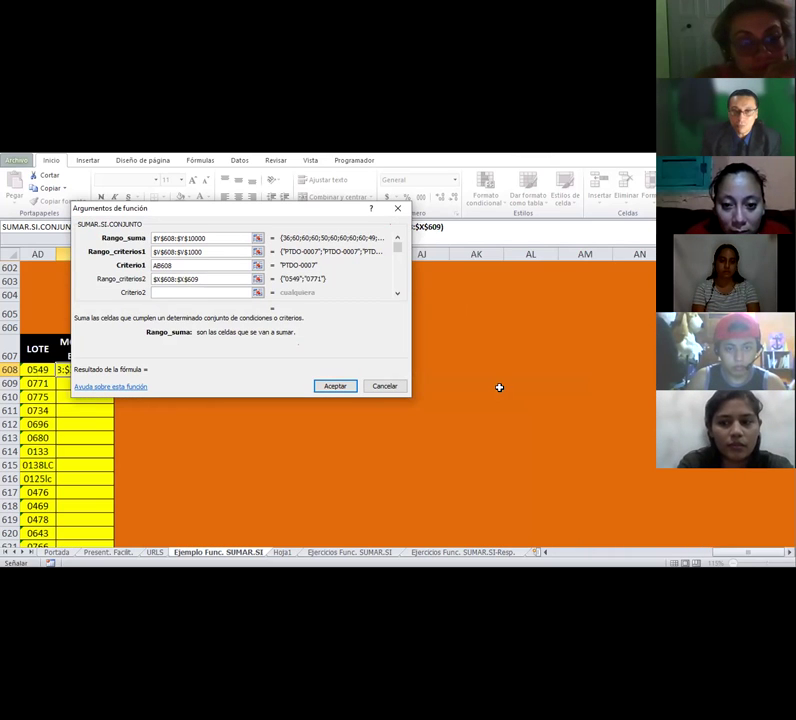
pyautogui.press('BackSpace')
pyautogui.press('BackSpace')
pyautogui.press('BackSpace')
pyautogui.write('10')
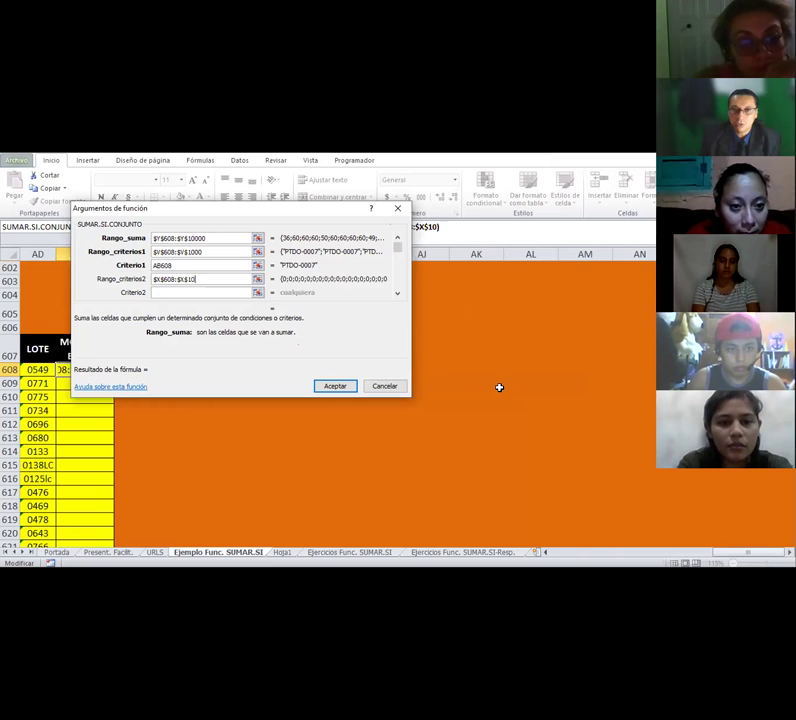
pyautogui.write('000')
pyautogui.press('Tab')
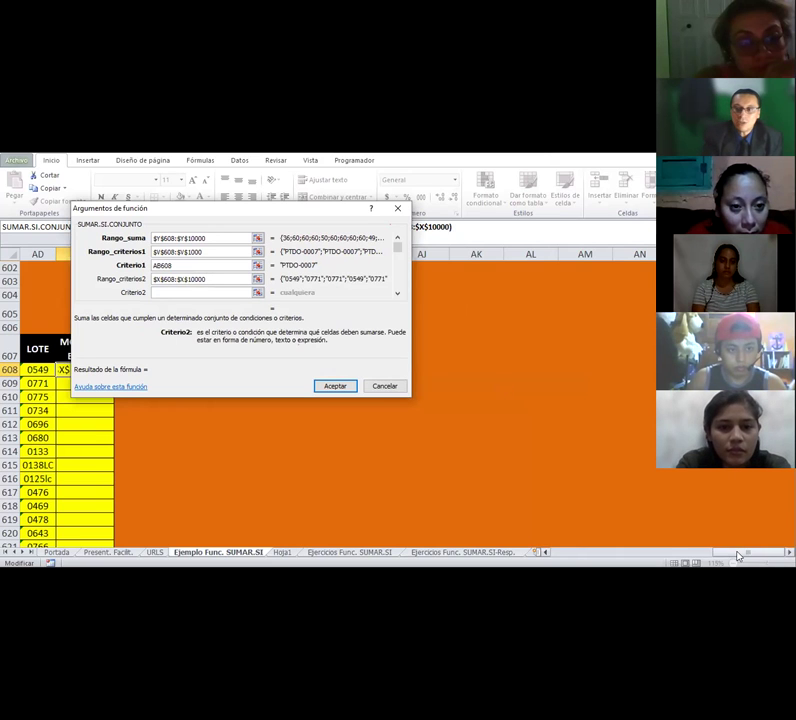
# Use the lot in AD608 as the second criterion and enter the formula in AE608.
pyautogui.moveTo(727, 555); pyautogui.dragTo(712, 557)
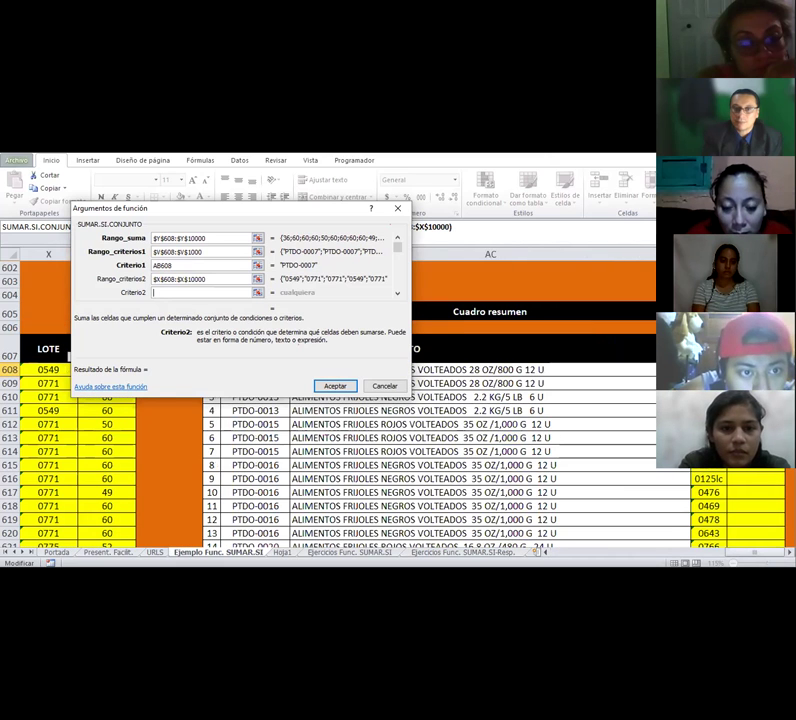
pyautogui.write('AD608')
pyautogui.click(336, 386)
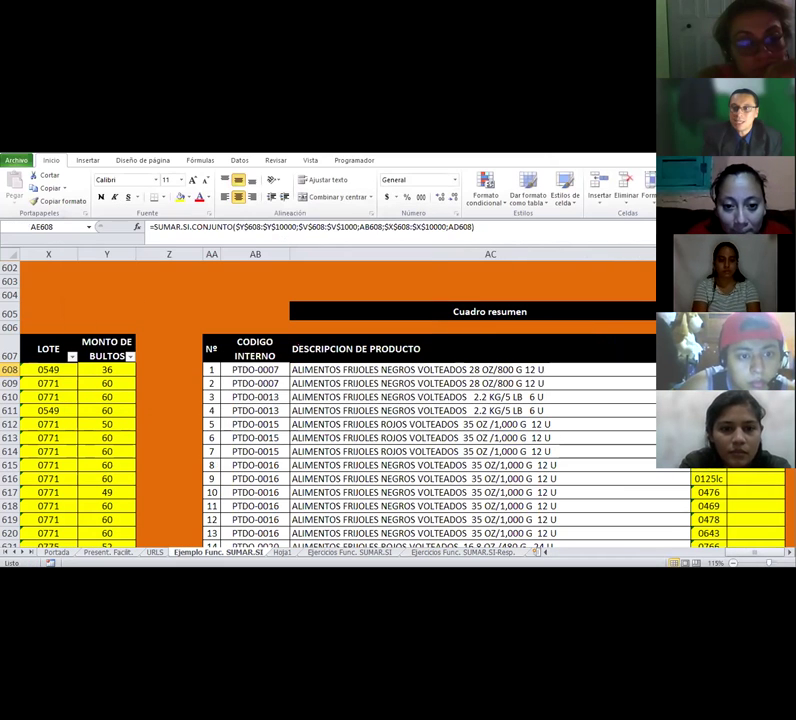
# Correct the first criteria range of the AE608 formula to $V$608:$V$10000.
pyautogui.click(138, 228)
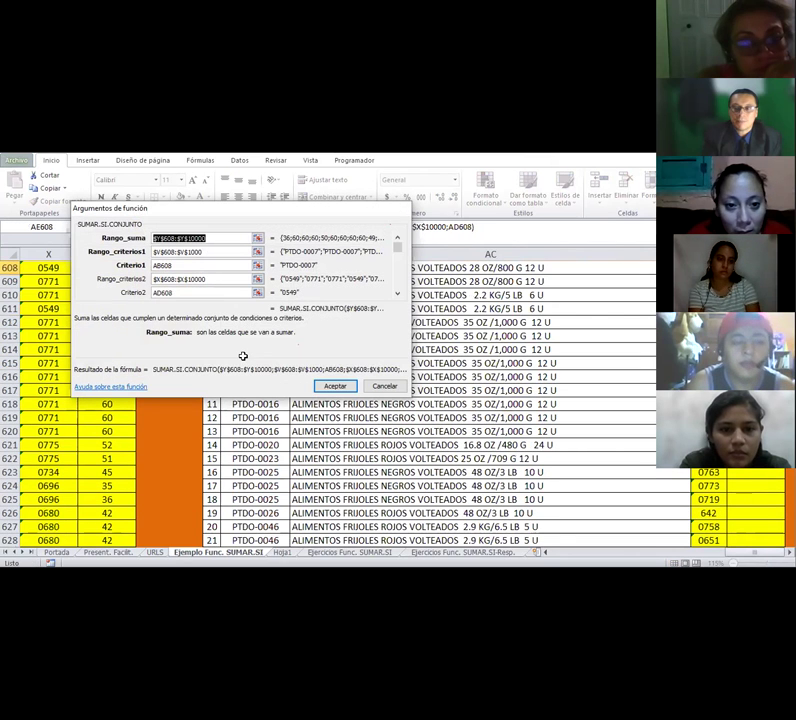
pyautogui.press('Escape')
pyautogui.hotkey('shift', 'F3')
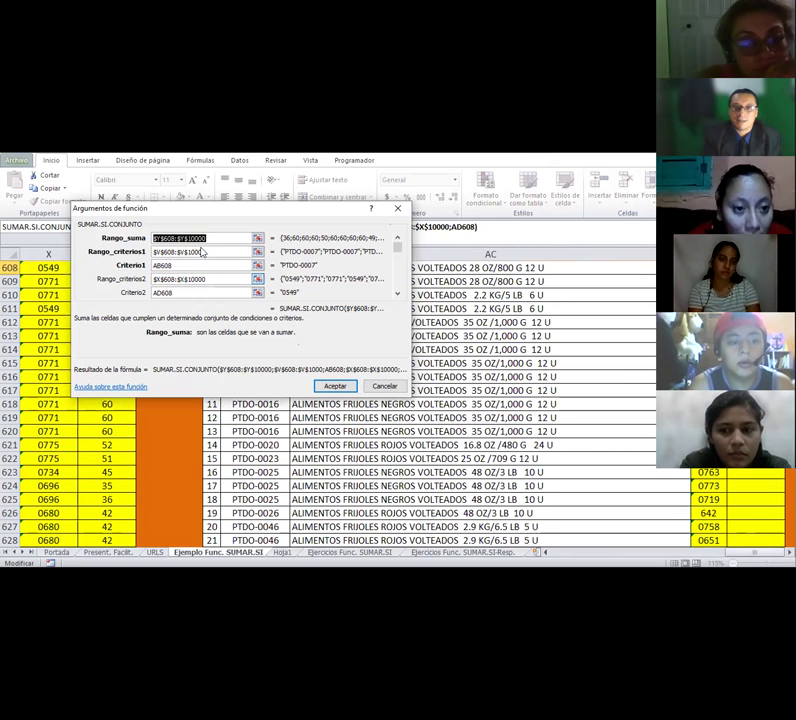
pyautogui.click(206, 253)
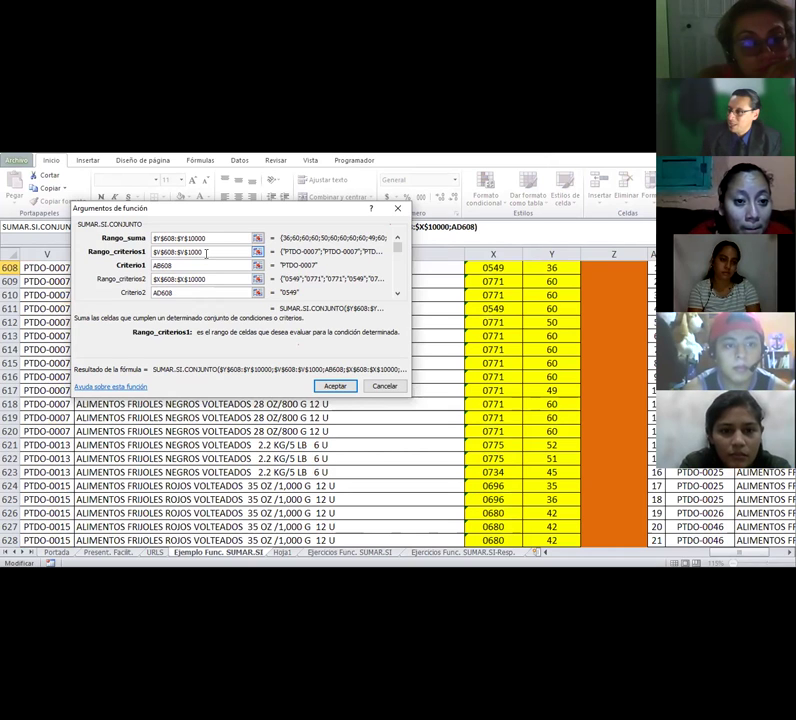
pyautogui.write('0')
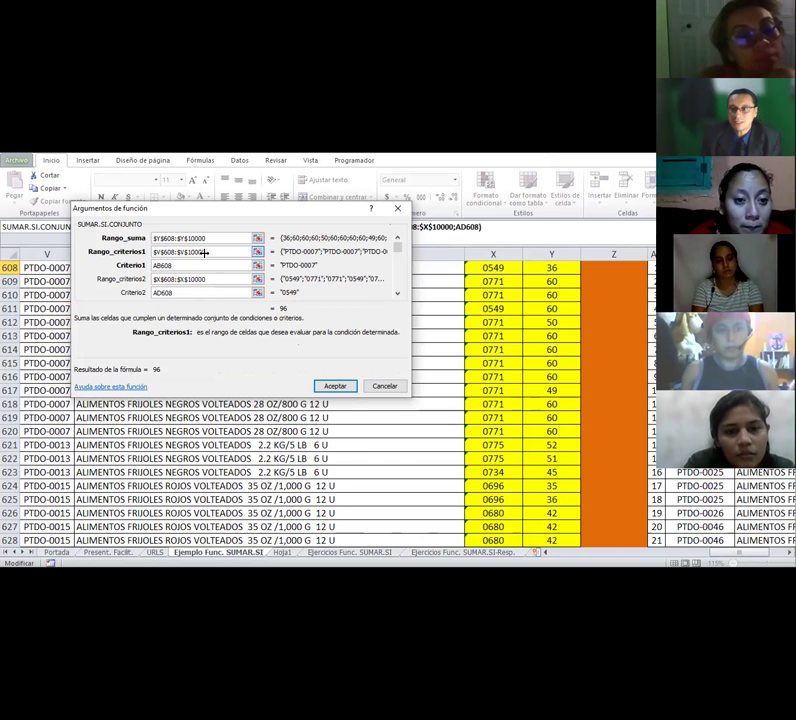
pyautogui.press('Return')
pyautogui.press('Up')
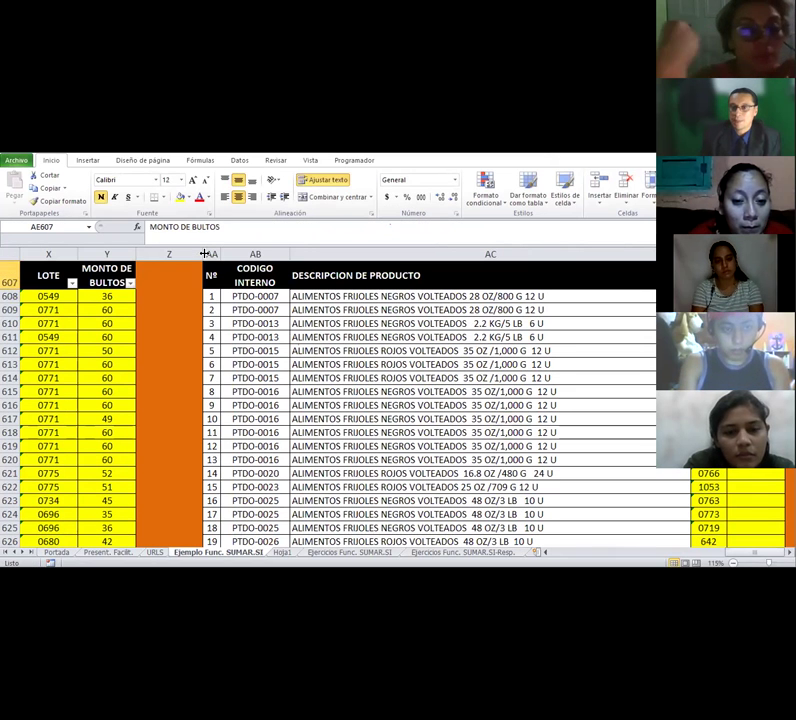
# Review the code, description and lot in the first row of Cuadro resumen, from AB608 to AD608.
pyautogui.click(260, 296)
pyautogui.press('Right')
pyautogui.press('Right')
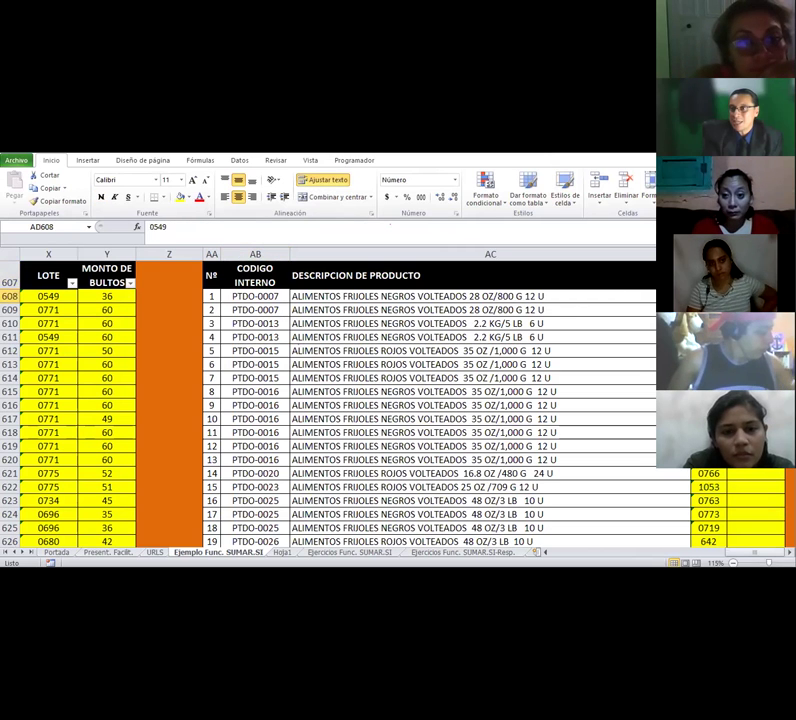
# Filter the Existencias table's CODIGO INTERNO column to show only product code PTDO-0007.
pyautogui.press('Right')
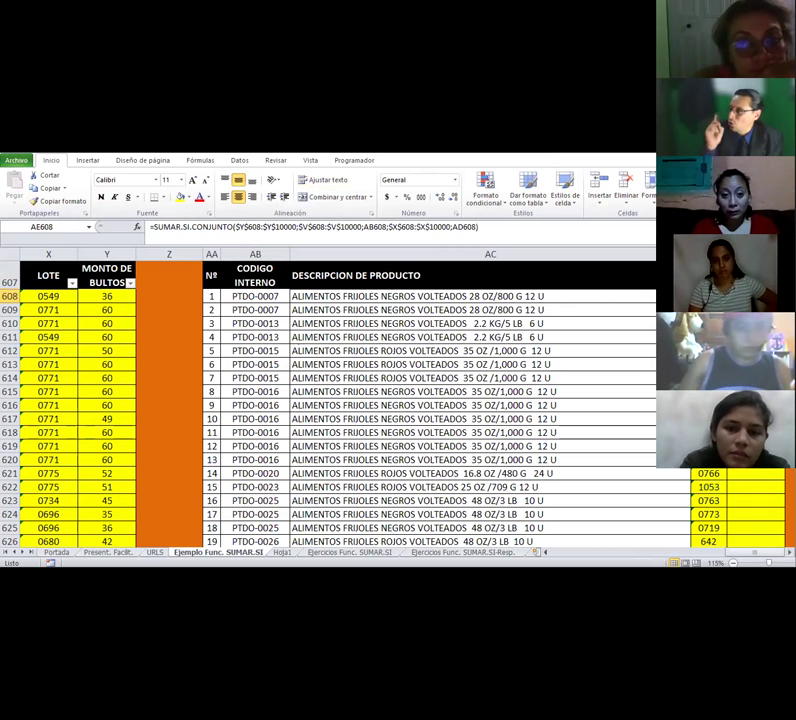
pyautogui.click(546, 557)
pyautogui.click(546, 557)
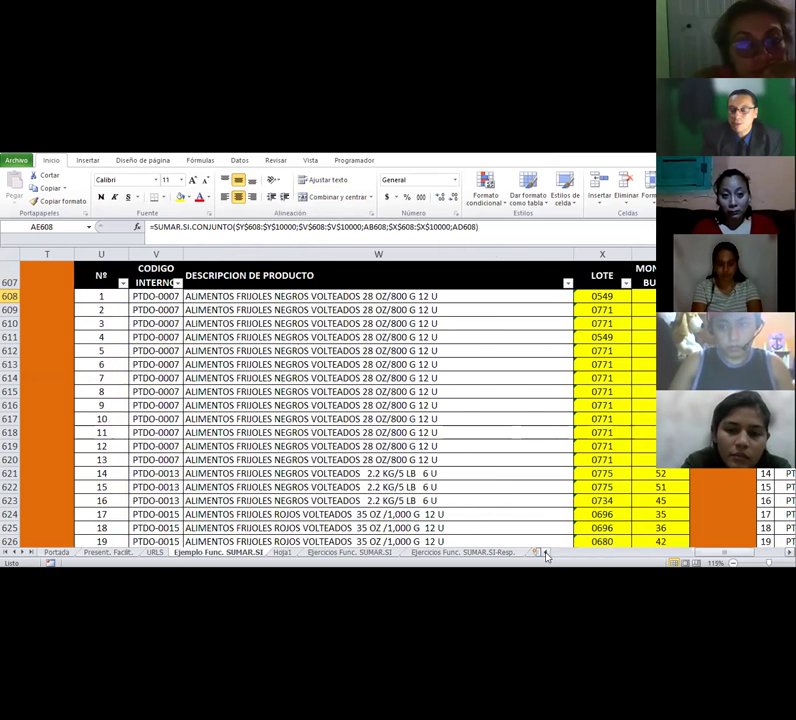
pyautogui.click(177, 284)
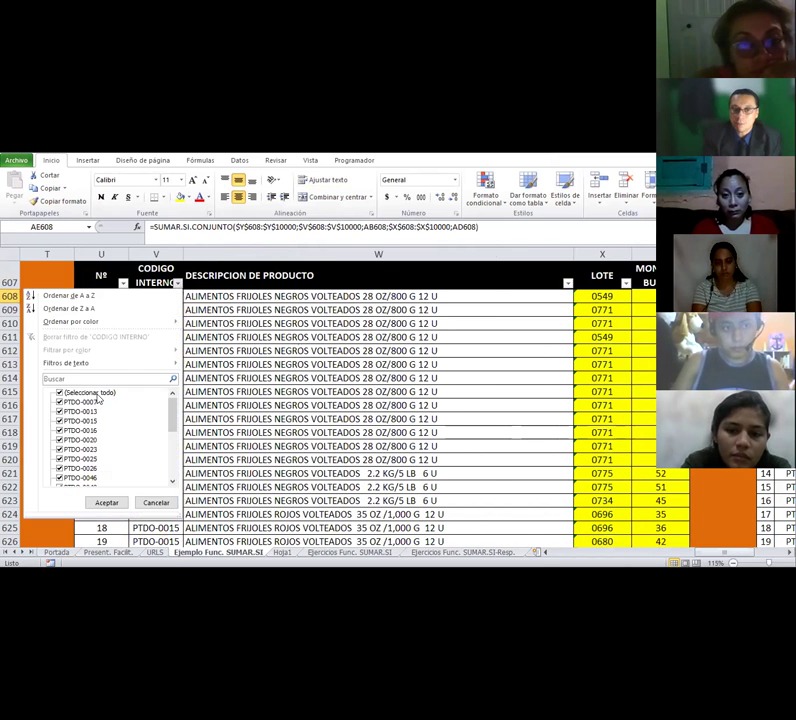
pyautogui.click(59, 392)
pyautogui.click(80, 401)
pyautogui.click(104, 502)
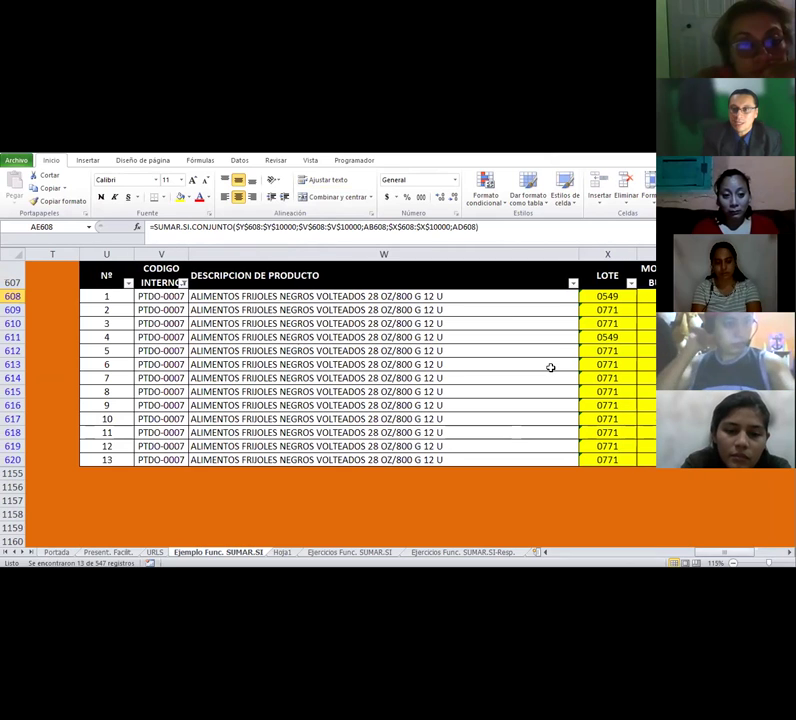
# Filter the LOTE column to lot 0549 and check the sum of the remaining MONTO DE BULTOS cells, Y608 and Y611.
pyautogui.click(630, 284)
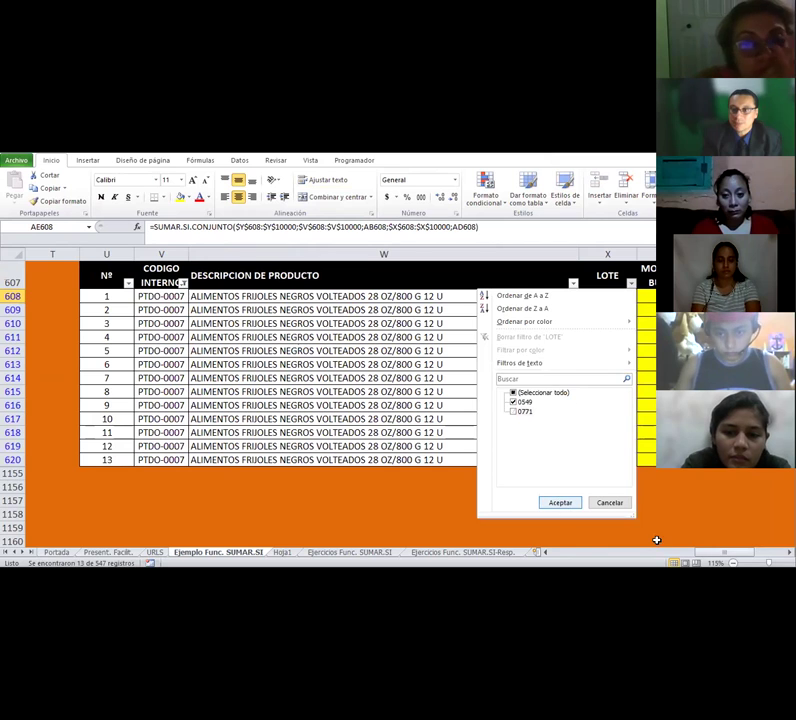
pyautogui.click(561, 503)
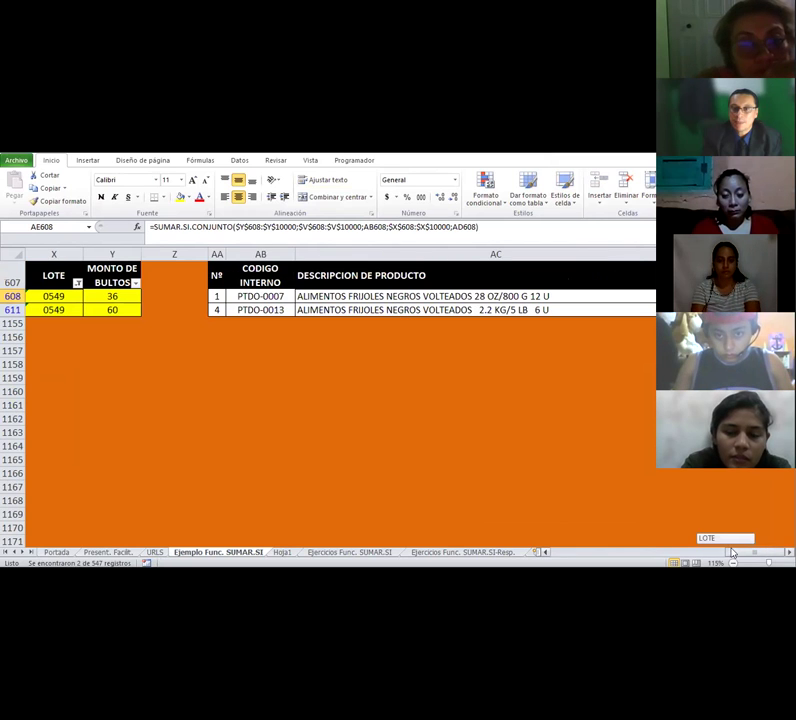
pyautogui.hscroll(-3, 625, 285)
pyautogui.moveTo(612, 296); pyautogui.dragTo(612, 311)
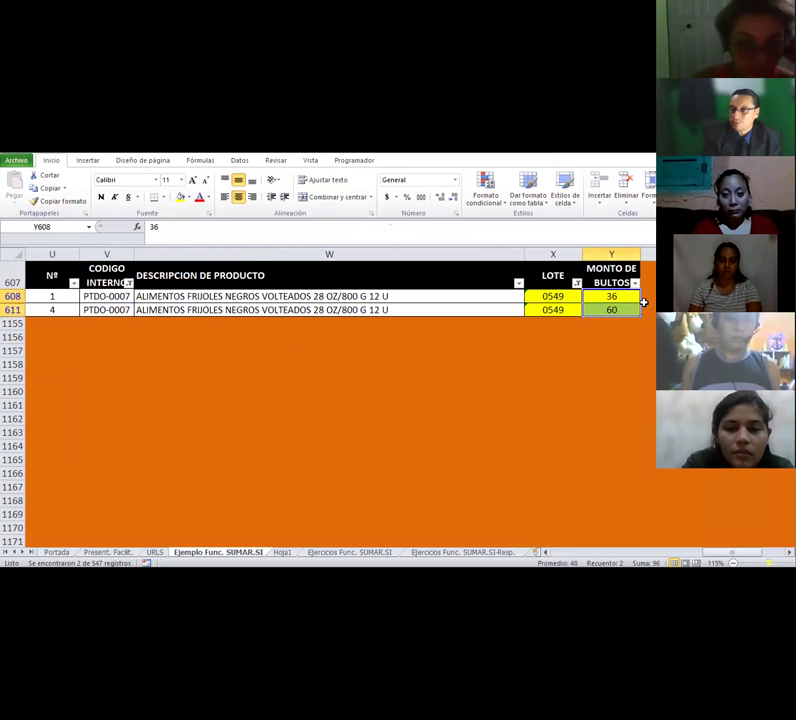
# Clear the CODIGO INTERNO filter and turn off filtering on the Existencias table.
pyautogui.click(128, 283)
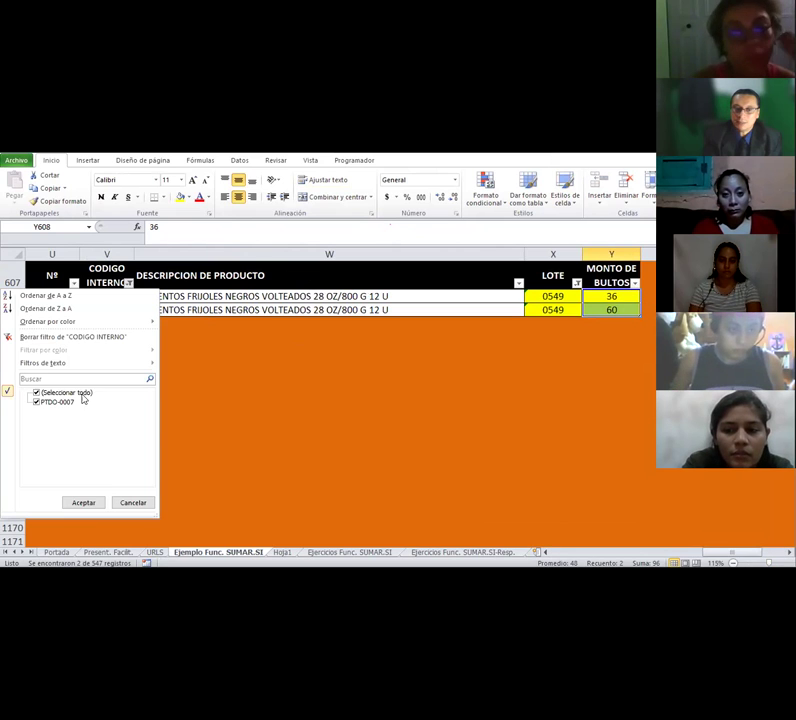
pyautogui.click(84, 500)
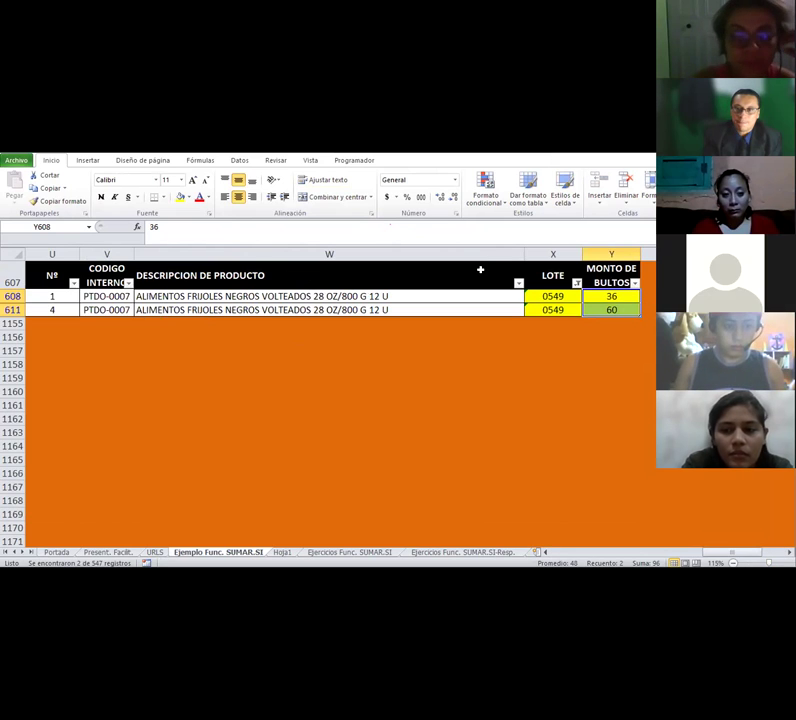
pyautogui.click(240, 161)
pyautogui.click(313, 185)
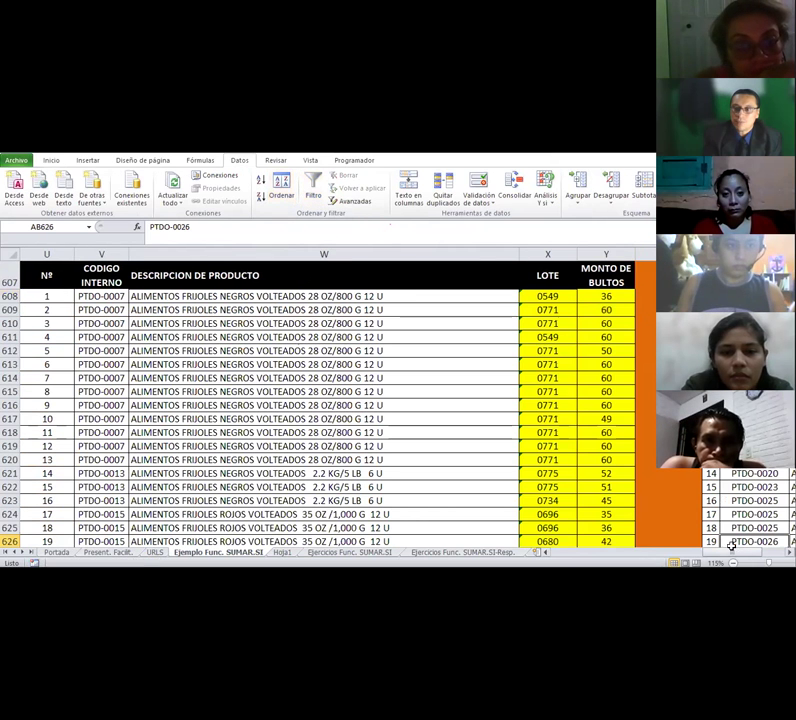
# Copy the AE608 formula down the whole Cuadro resumen column and undo that fill.
pyautogui.hscroll(3, 725, 555)
pyautogui.click(756, 296)
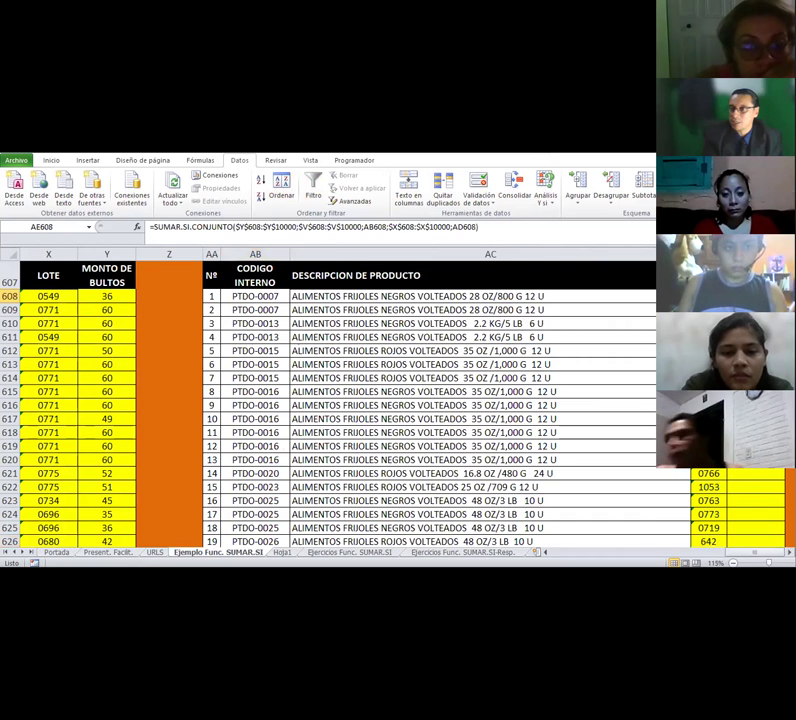
pyautogui.doubleClick(784, 303)
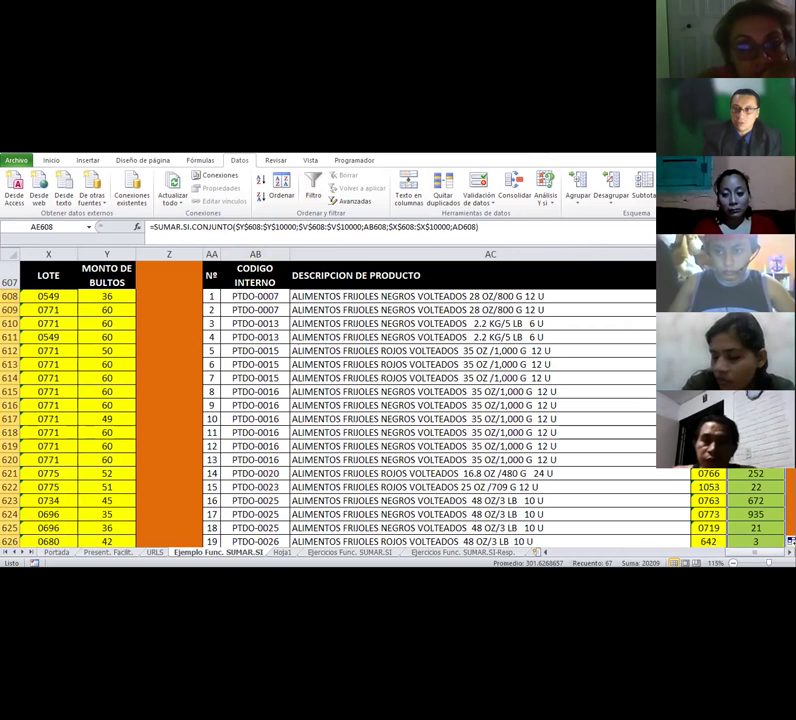
pyautogui.hotkey('ctrl', 'z')
# Extend the AE608 formula down the packages column to row 617.
pyautogui.hotkey('shift', 'Down')
pyautogui.hotkey('shift', 'Down')
pyautogui.hotkey('shift', 'Down')
pyautogui.hotkey('shift', 'Down')
pyautogui.hotkey('shift', 'Down')
pyautogui.hotkey('shift', 'Down')
pyautogui.hotkey('shift', 'Down')
pyautogui.hotkey('shift', 'Down')
pyautogui.hotkey('shift', 'Down')
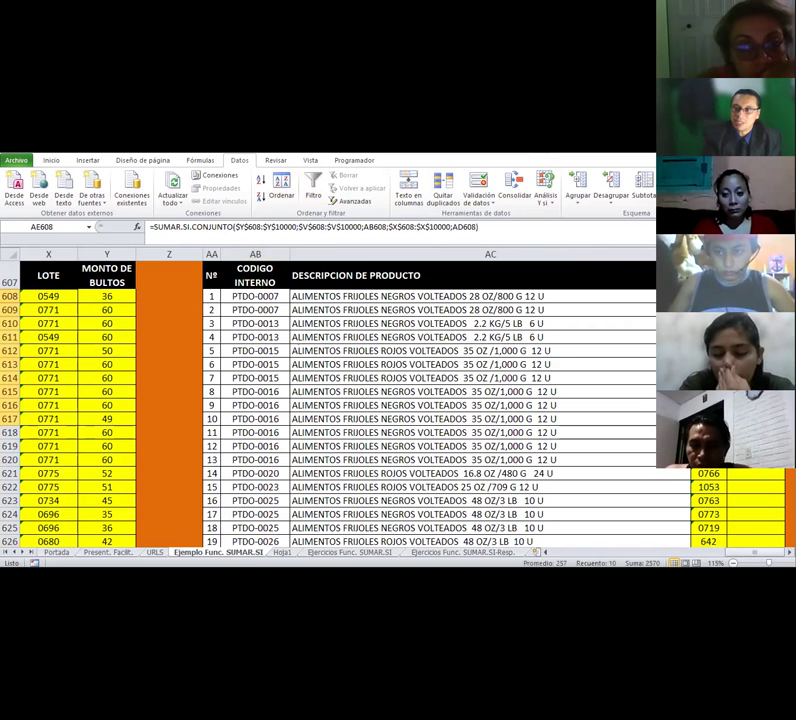
# Extend the SUMAR.SI.CONJUNTO formula from AE608 down to the last Cuadro resumen row, AE674.
pyautogui.click(770, 297)
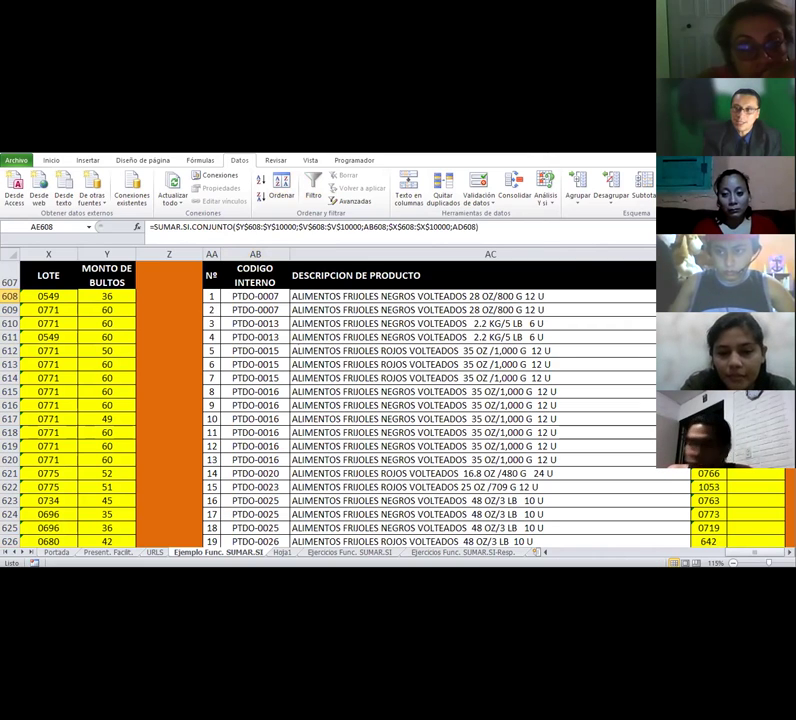
pyautogui.hotkey('shift', 'Down')
pyautogui.hotkey('shift', 'Down')
pyautogui.hotkey('shift', 'Down')
pyautogui.hotkey('shift', 'Down')
pyautogui.hotkey('shift', 'Down')
pyautogui.hotkey('shift', 'Down')
pyautogui.hotkey('shift', 'Down')
pyautogui.hotkey('shift', 'Down')
pyautogui.hotkey('shift', 'Down')
pyautogui.hotkey('shift', 'Down')
pyautogui.hotkey('shift', 'Down')
pyautogui.hotkey('shift', 'Down')
pyautogui.hotkey('shift', 'Down')
pyautogui.hotkey('shift', 'Down')
pyautogui.hotkey('shift', 'Down')
pyautogui.hotkey('shift', 'Down')
pyautogui.hotkey('shift', 'Down')
pyautogui.hotkey('shift', 'Down')
pyautogui.hotkey('shift', 'Down')
pyautogui.hotkey('shift', 'Down')
pyautogui.scroll(-13, 400, 400)
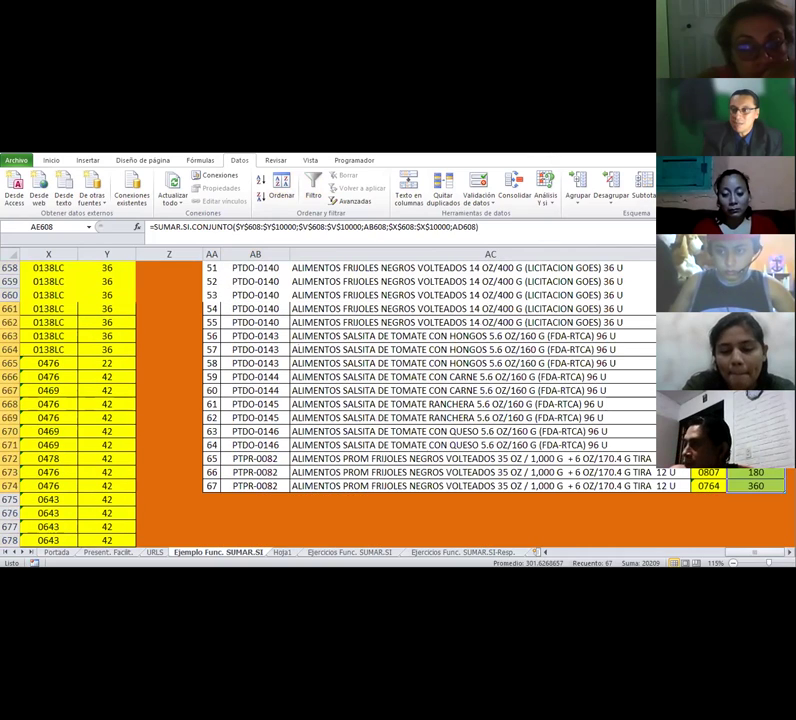
# Review the code in AB608, the lot in AD608 and the total formula in AE608 of Cuadro resumen.
pyautogui.scroll(15, 585, 471)
pyautogui.click(292, 337)
pyautogui.scroll(3, 279, 338)
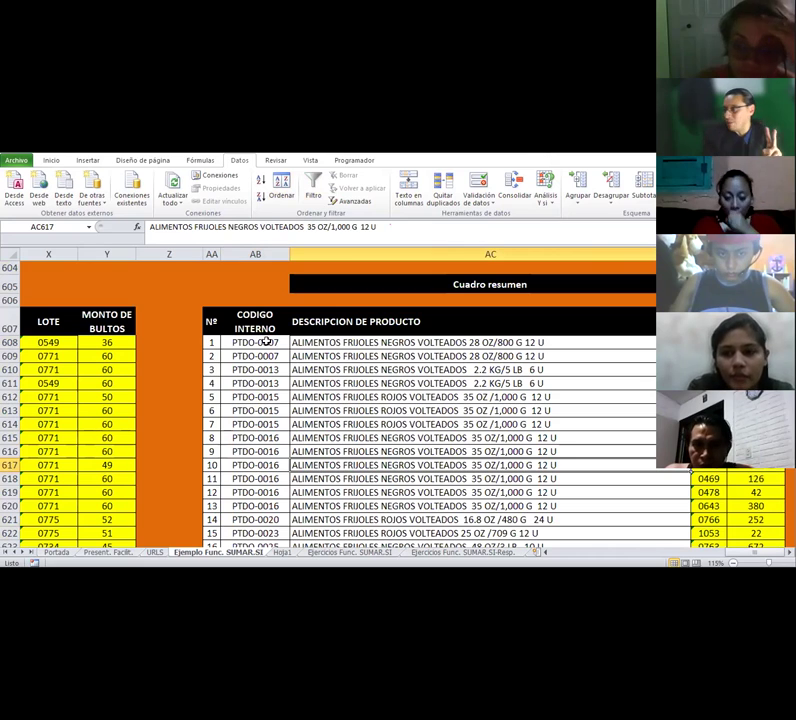
pyautogui.click(267, 341)
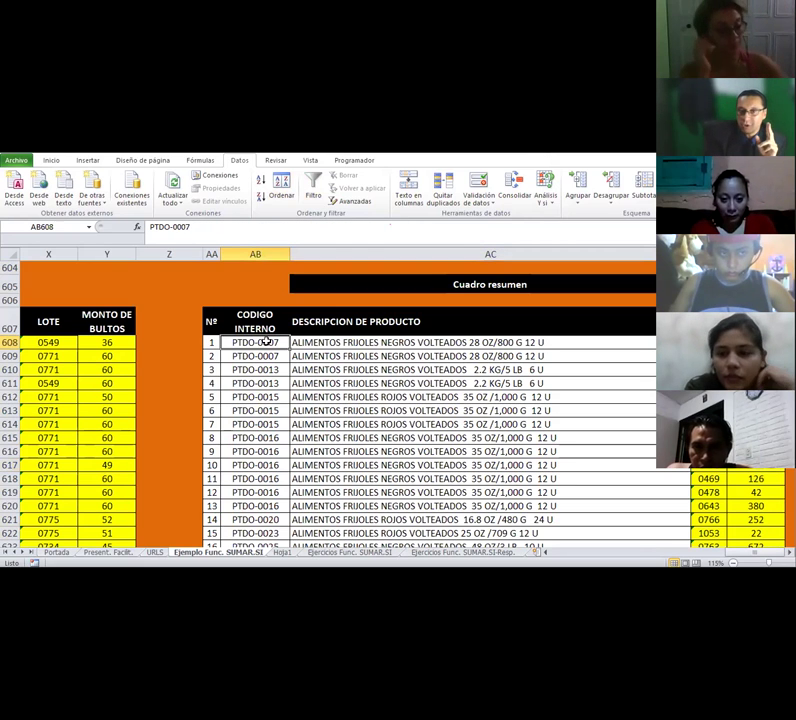
pyautogui.click(705, 342)
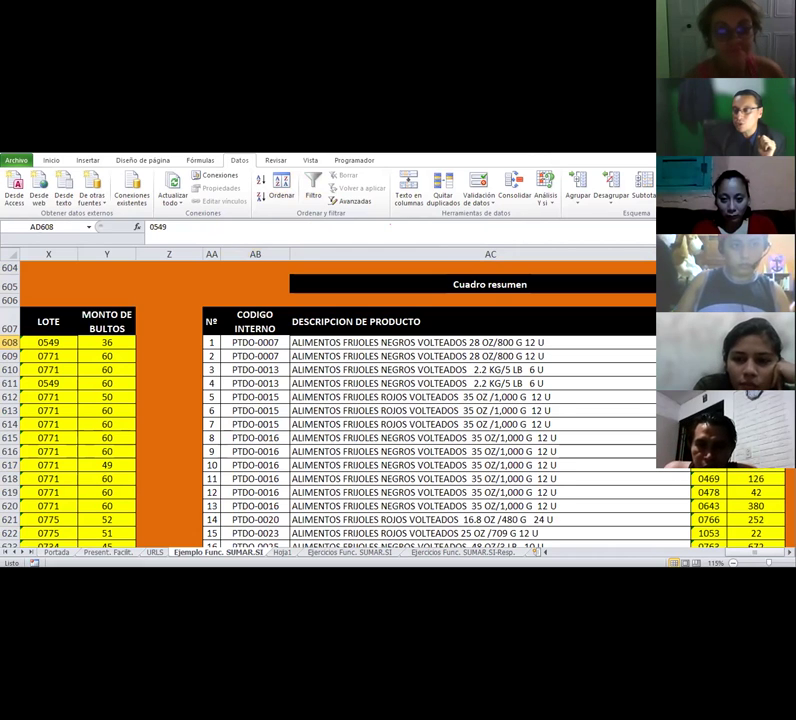
pyautogui.press('Right')
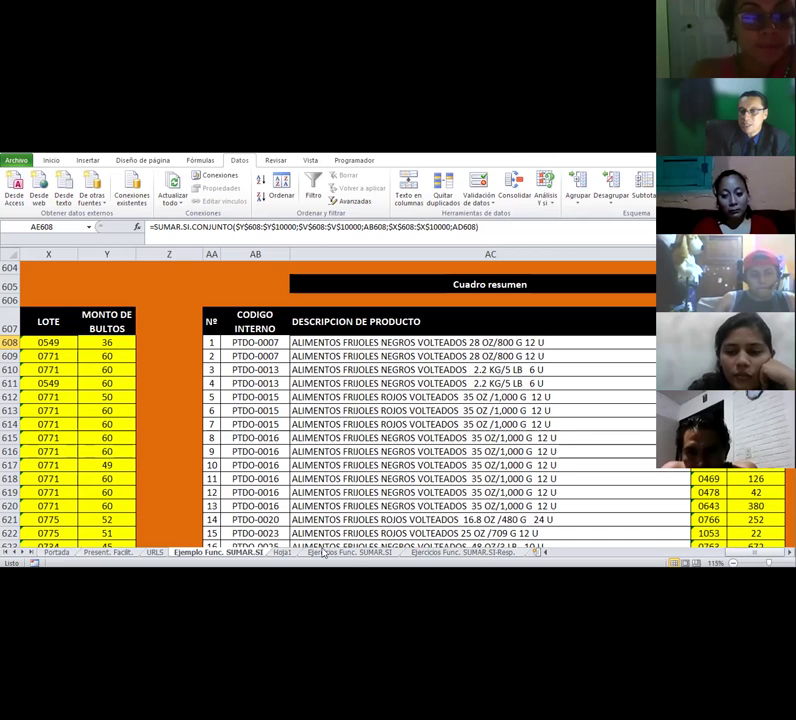
# Go to the Ejercicios Func. SUMAR.SI sheet and look over the exercise instructions and its Stock table.
pyautogui.hotkey('ctrl', 'pagedown')
pyautogui.hotkey('ctrl', 'pagedown')
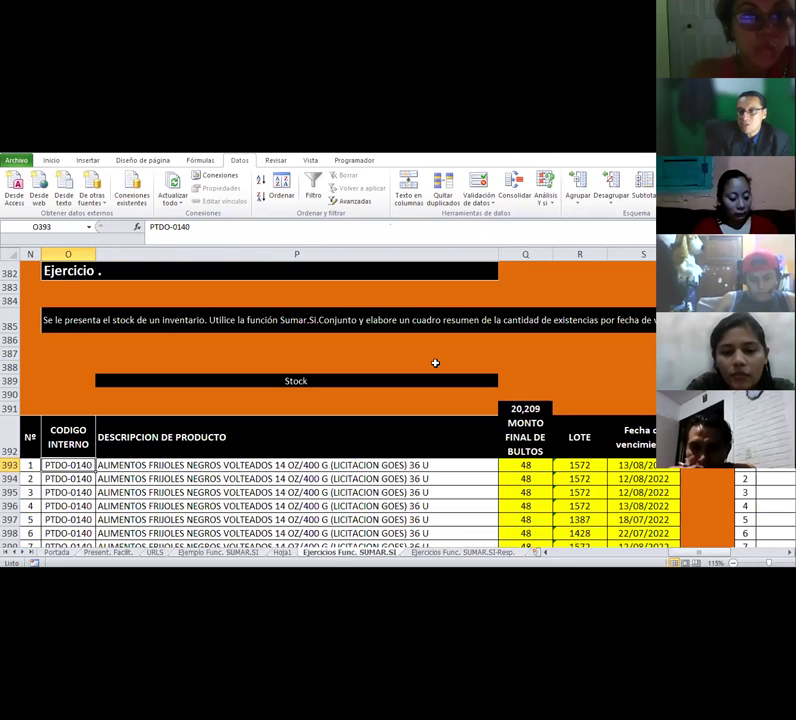
pyautogui.scroll(-6, 435, 363)
pyautogui.scroll(-11, 435, 363)
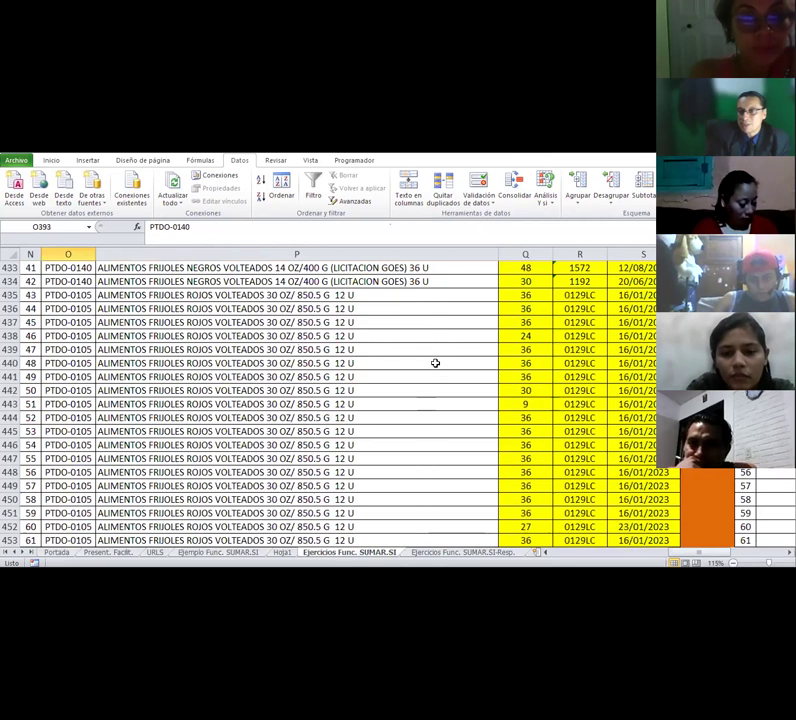
pyautogui.scroll(-2, 435, 363)
pyautogui.scroll(18, 435, 363)
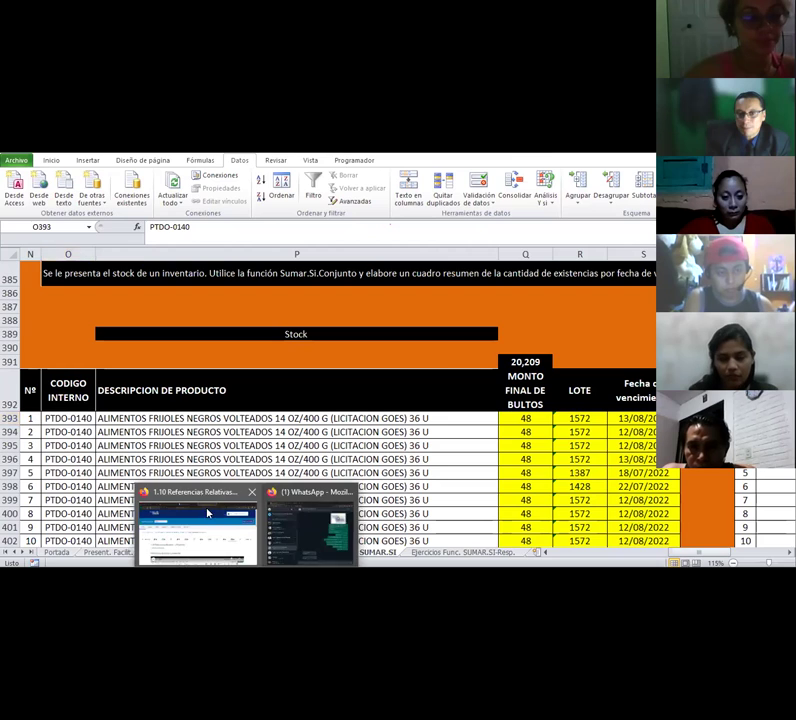
# Switch to the Firefox course page and look at lesson 1.10 Referencias Relativas y Absolutas.
pyautogui.click(199, 530)
pyautogui.scroll(-3, 230, 379)
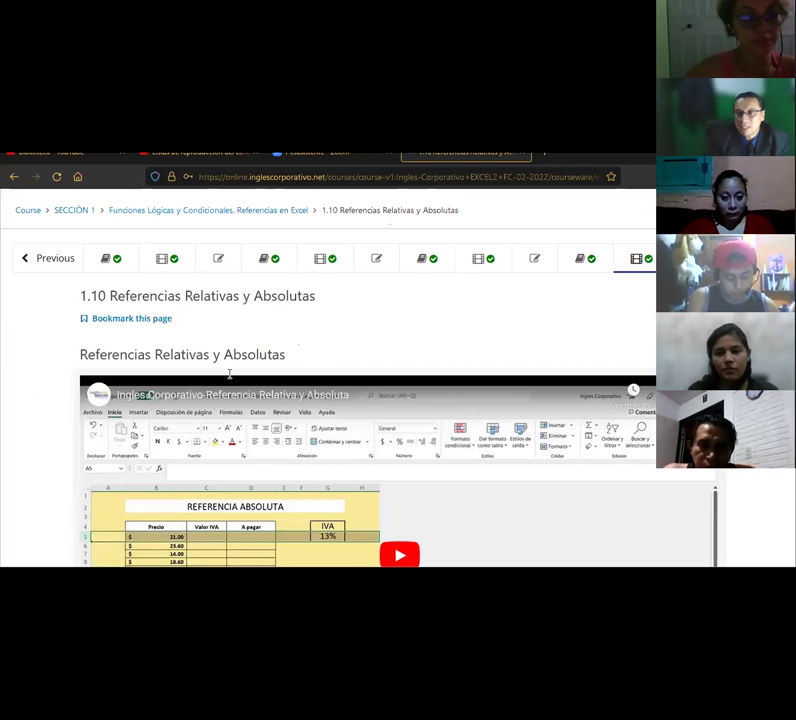
pyautogui.scroll(2, 598, 333)
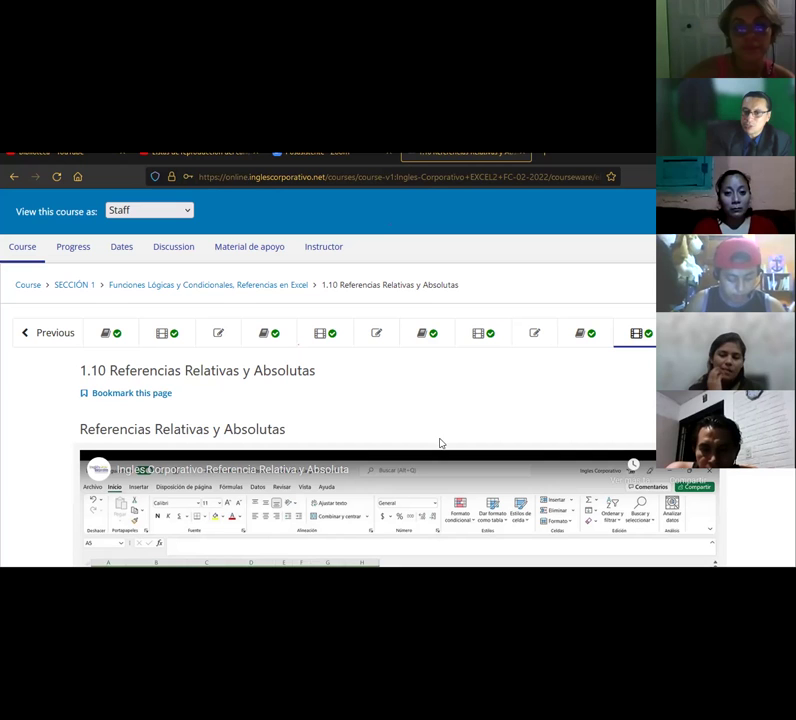
# Return to Excel and examine the SUMAR.SI.CONJUNTO formula in Z399 on the Ejercicios Func. SUMAR.SI-Resp. sheet.
pyautogui.hotkey('alt', 'Tab')
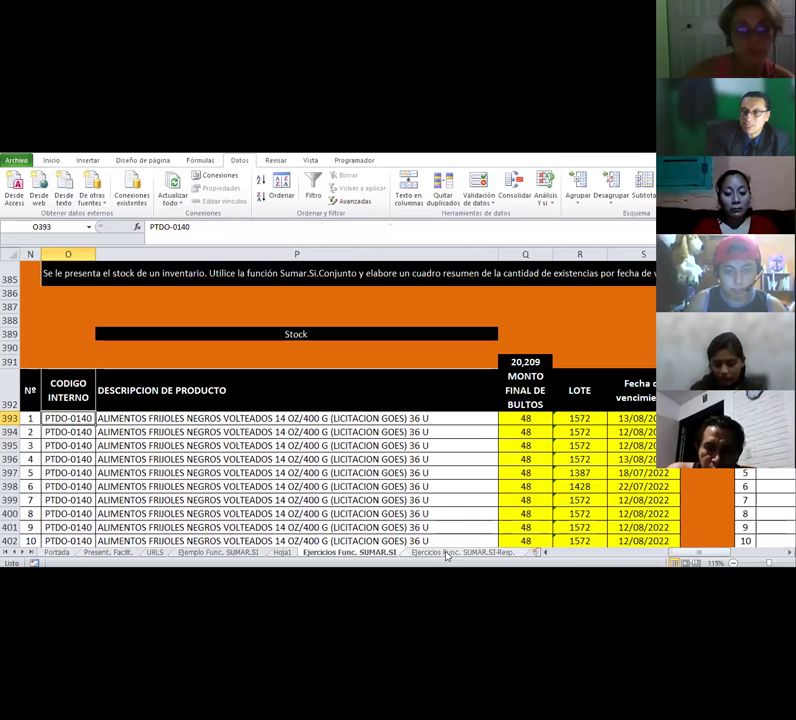
pyautogui.hscroll(5, 506, 467)
pyautogui.scroll(-2, 649, 385)
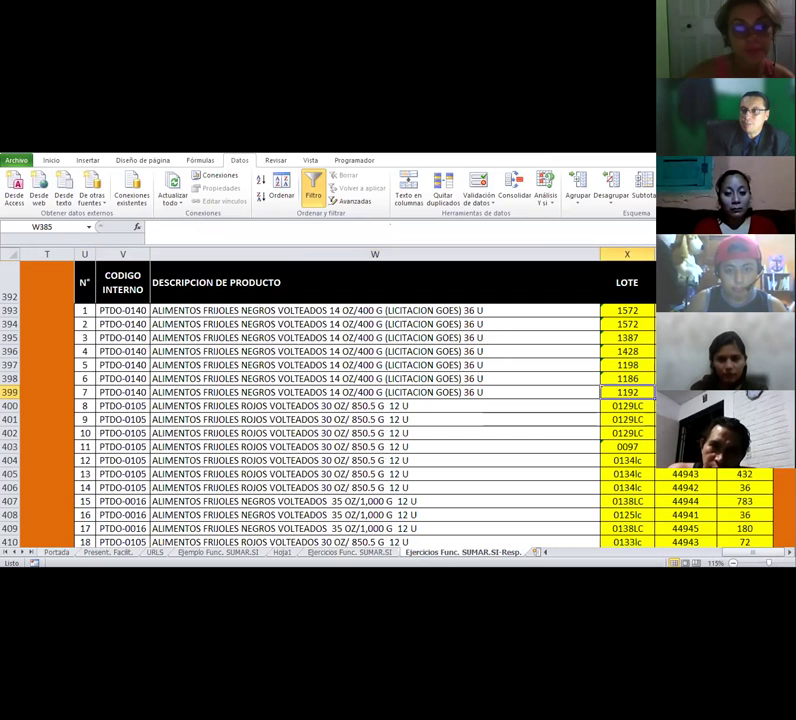
pyautogui.click(745, 392)
pyautogui.scroll(6, 491, 520)
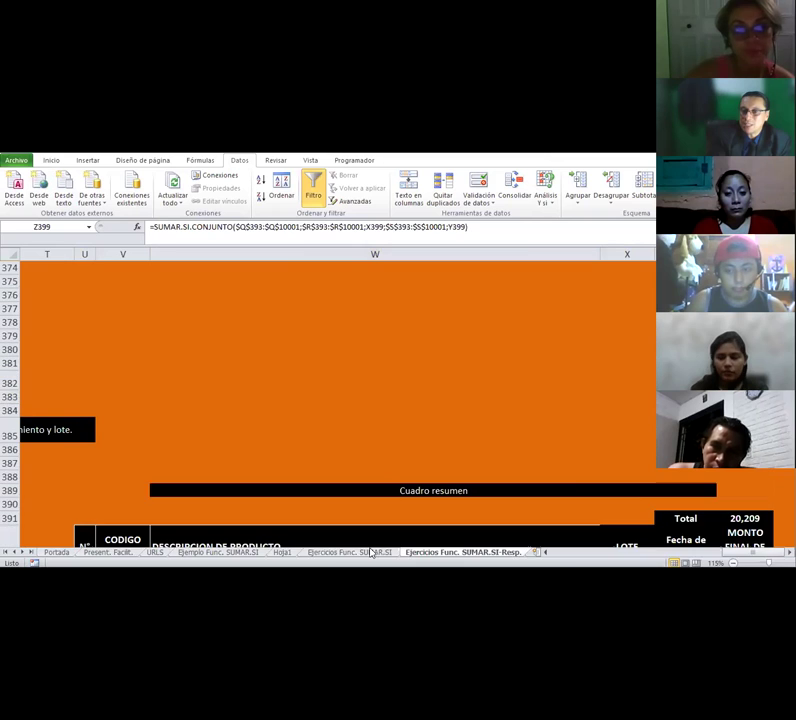
# Go back to the Ejercicios Func. SUMAR.SI sheet and briefly consult the Firefox course page before returning to the workbook.
pyautogui.click(370, 552)
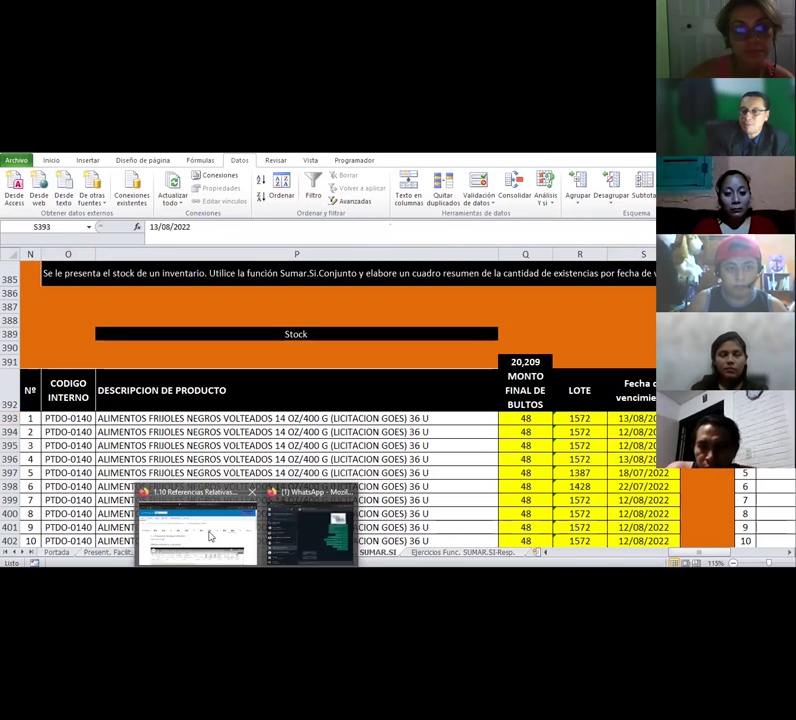
pyautogui.click(197, 524)
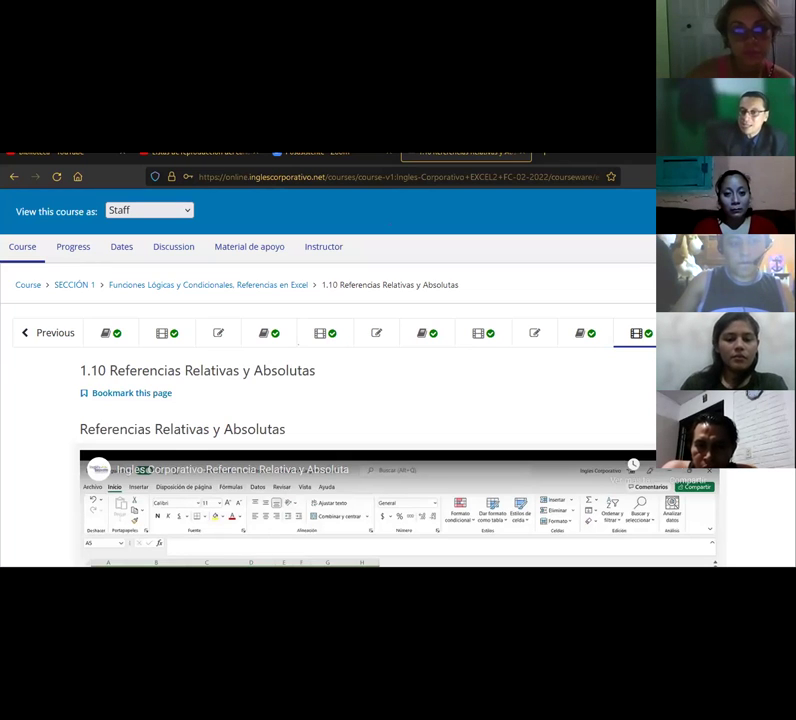
pyautogui.click(338, 540)
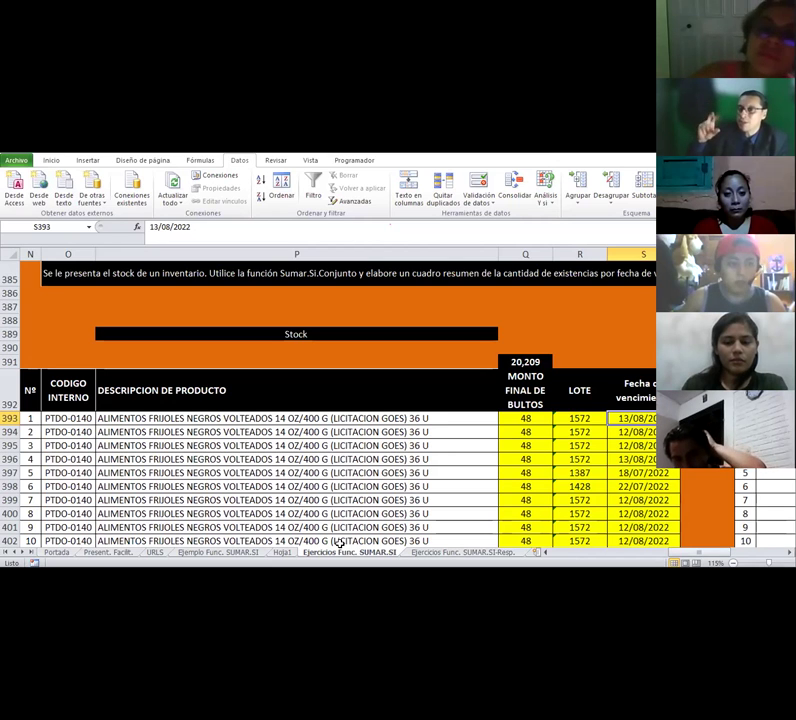
# Examine cell Z396 in the answer sheet's Cuadro resumen and return to the Ejercicios Func. SUMAR.SI sheet.
pyautogui.click(436, 556)
pyautogui.scroll(-4, 428, 459)
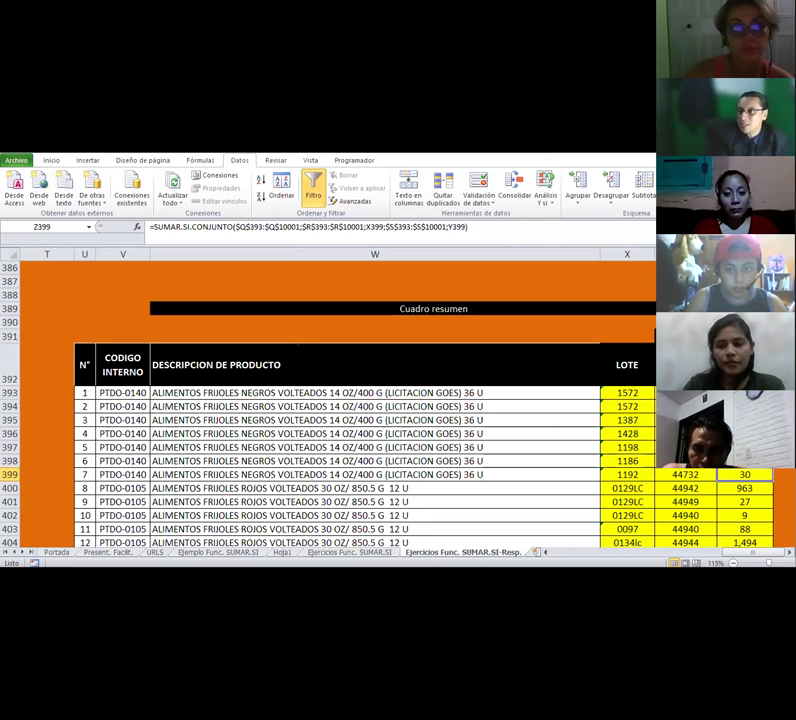
pyautogui.click(745, 434)
pyautogui.click(364, 553)
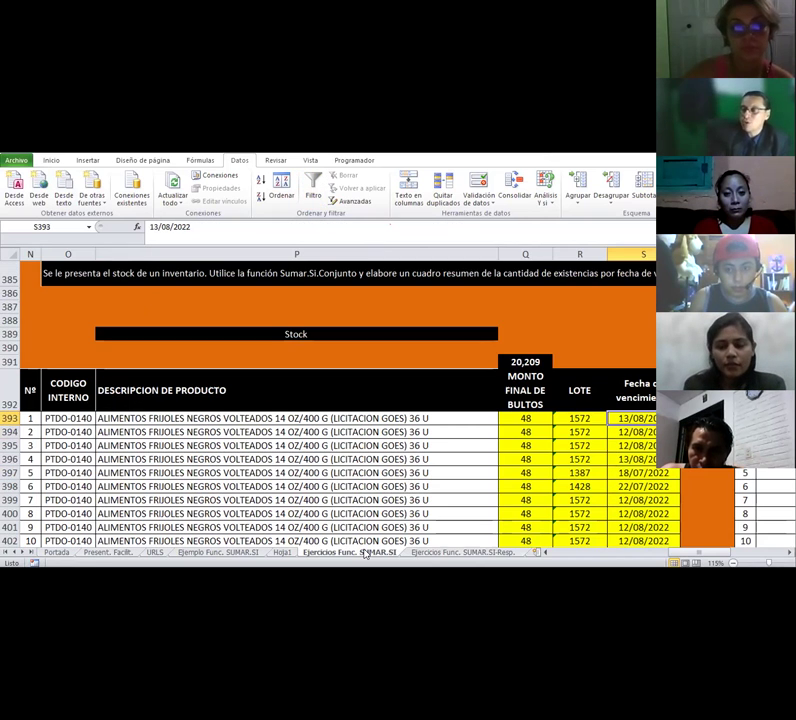